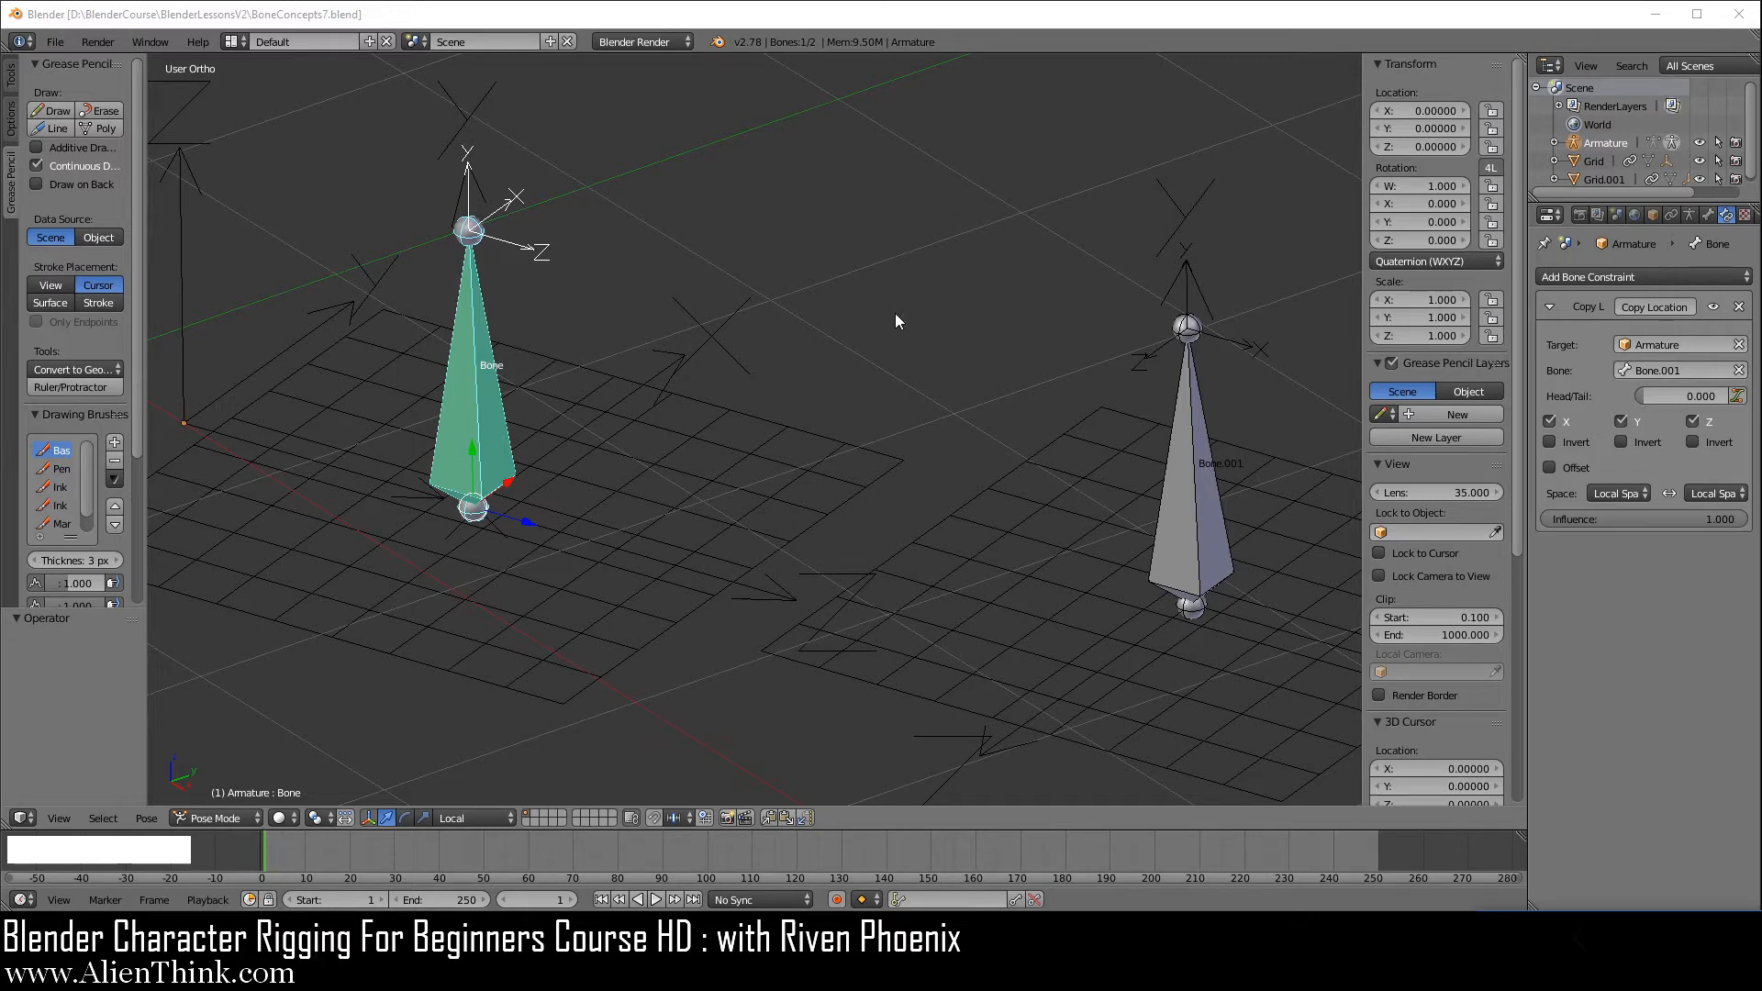
left_click(1437, 264)
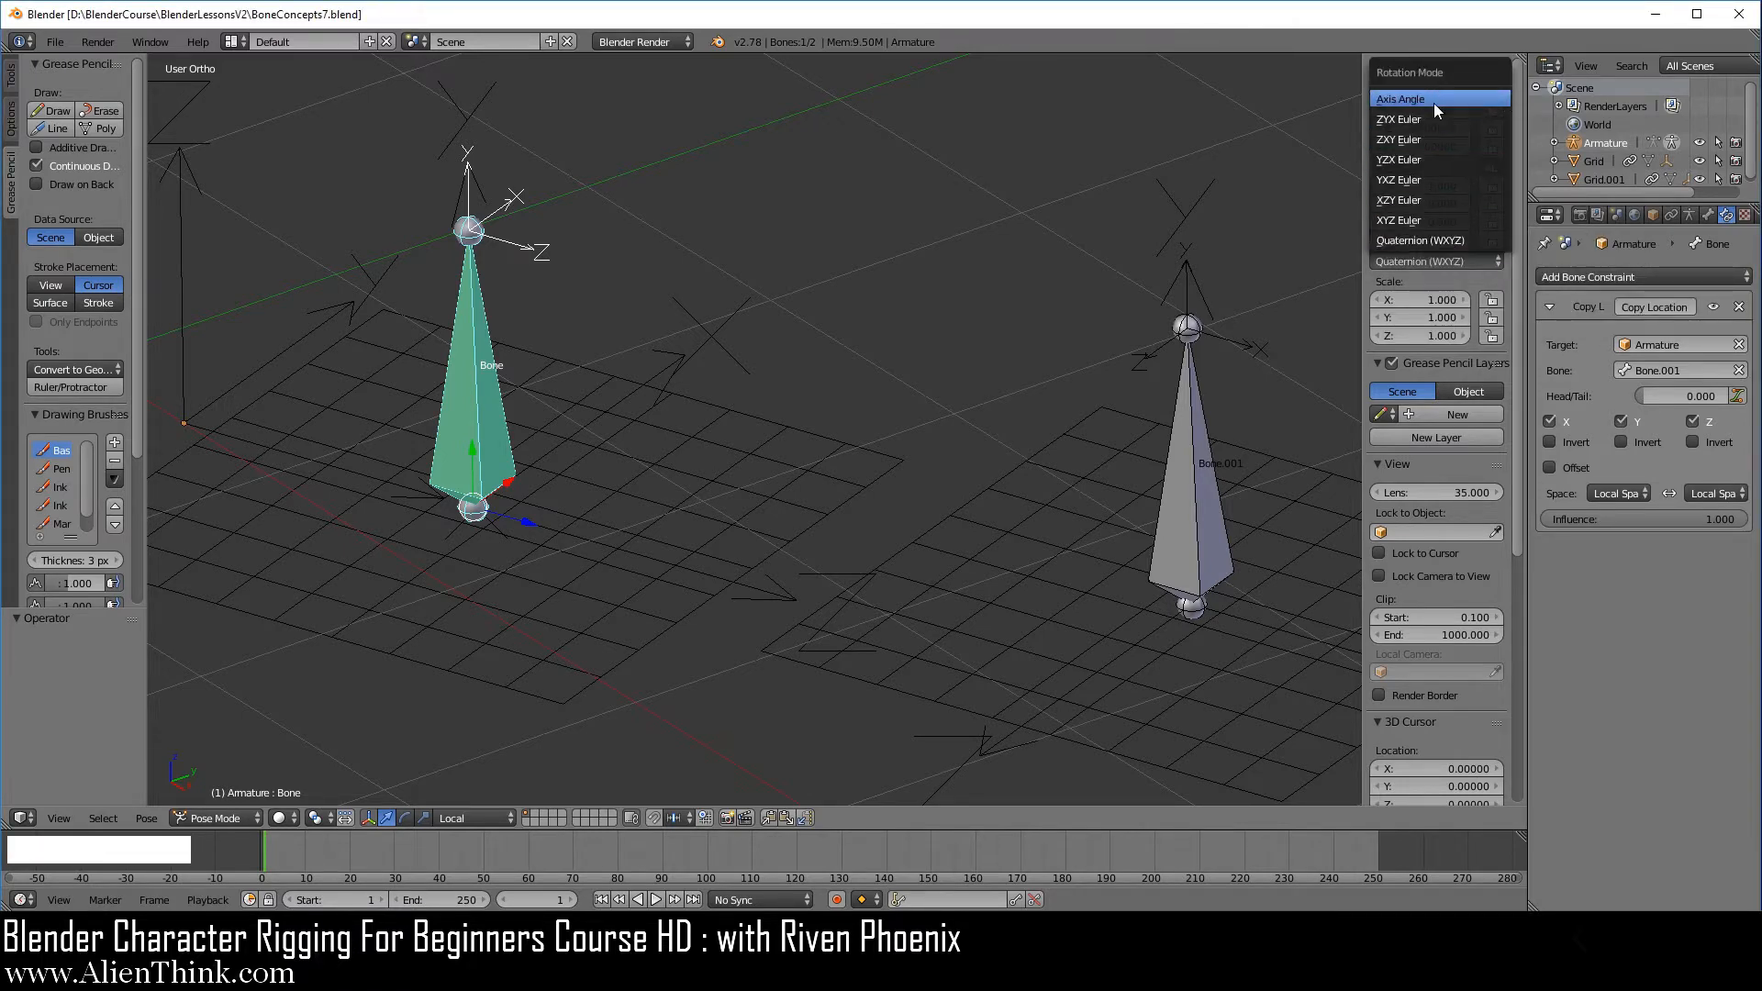
left_click(1422, 240)
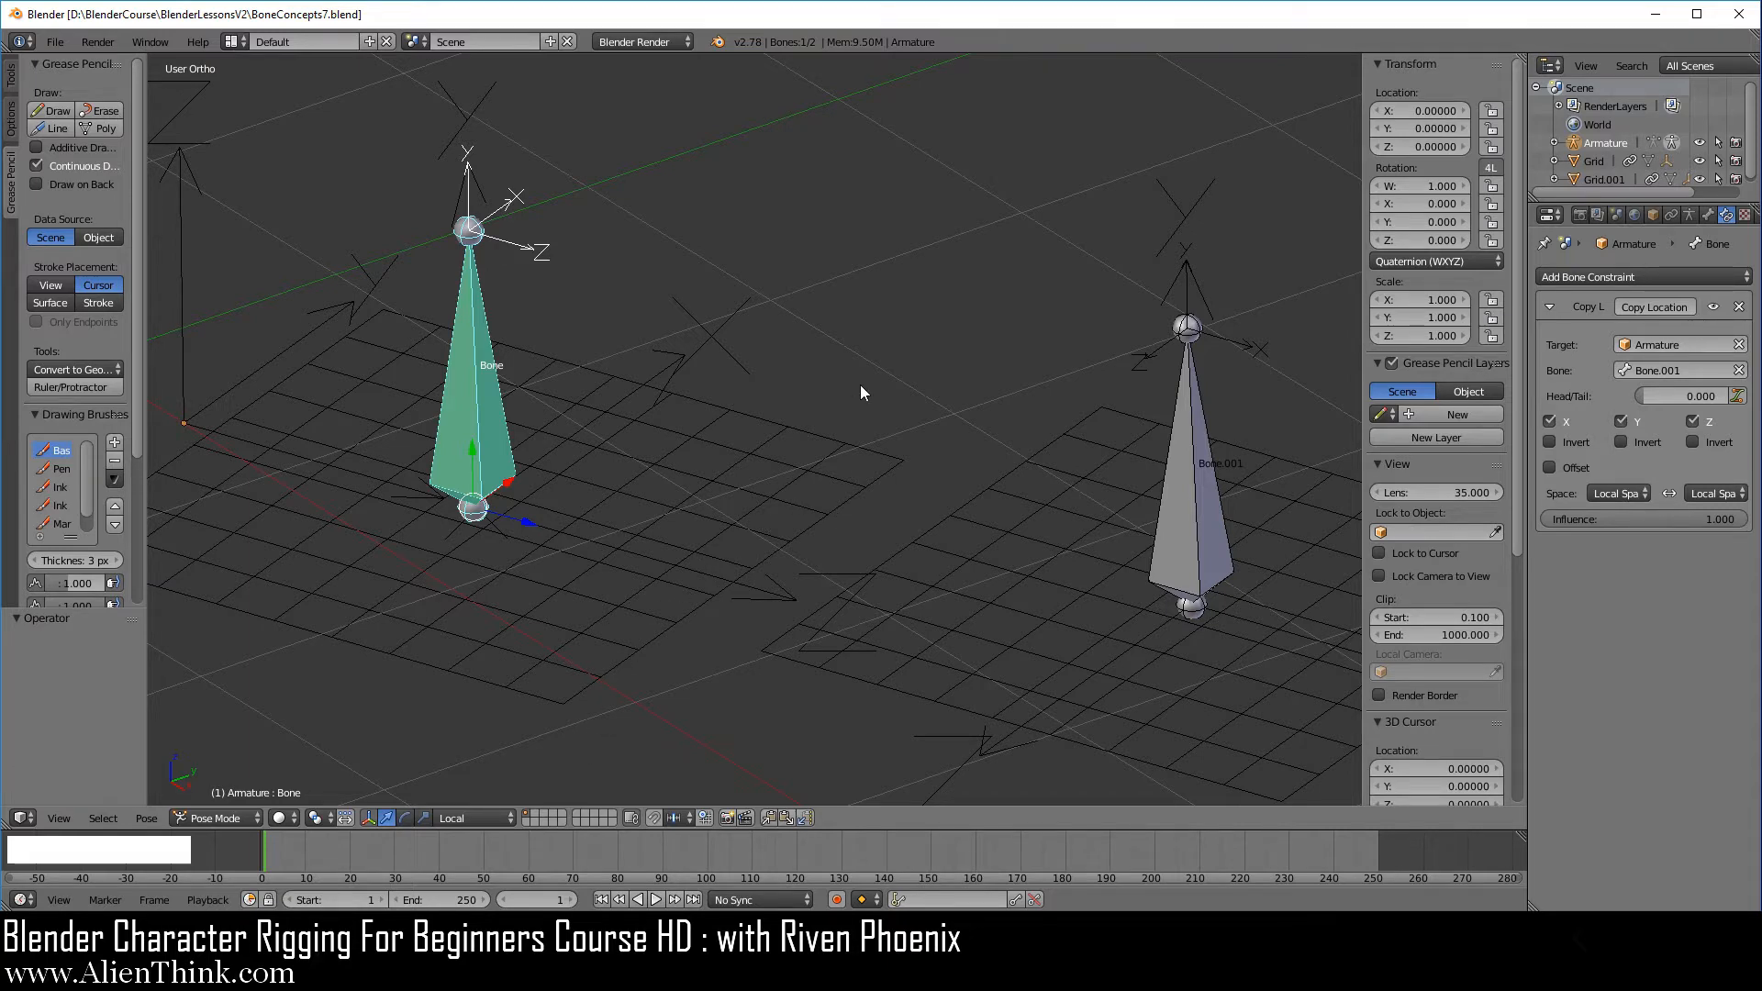
Step: In top view, reset the 3D cursor to the world origin and add a plane there on an empty layer
key("KP_7")
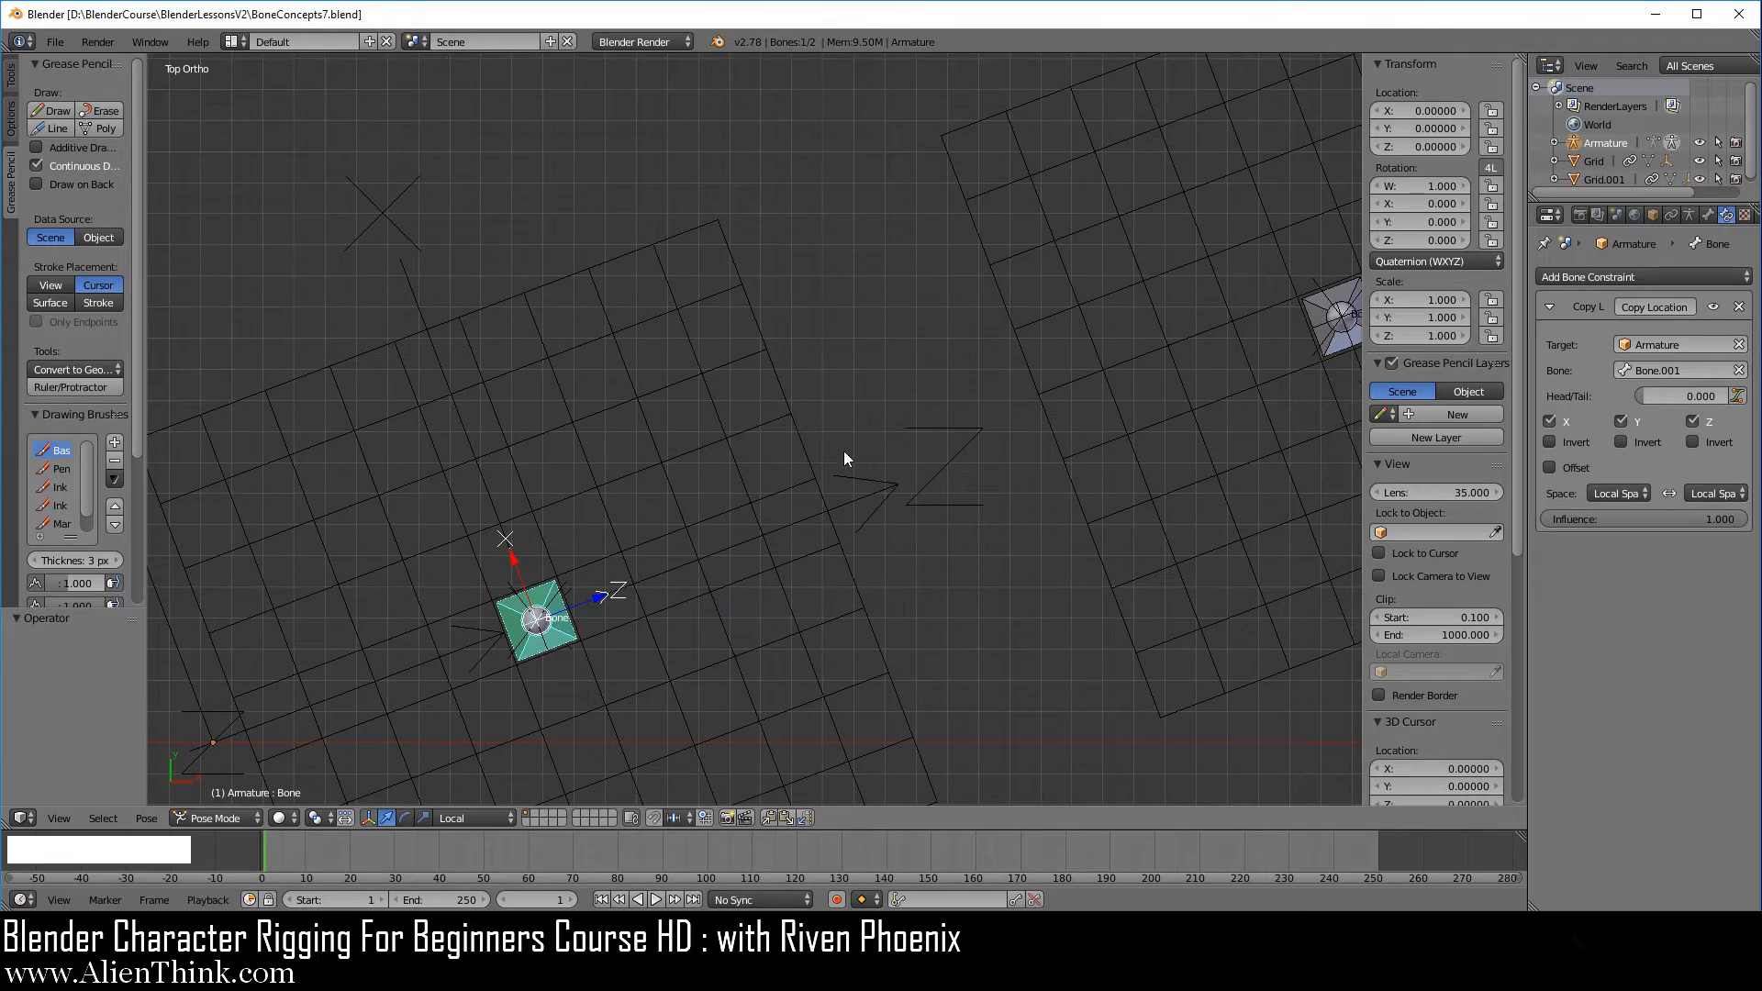
key("shift+c")
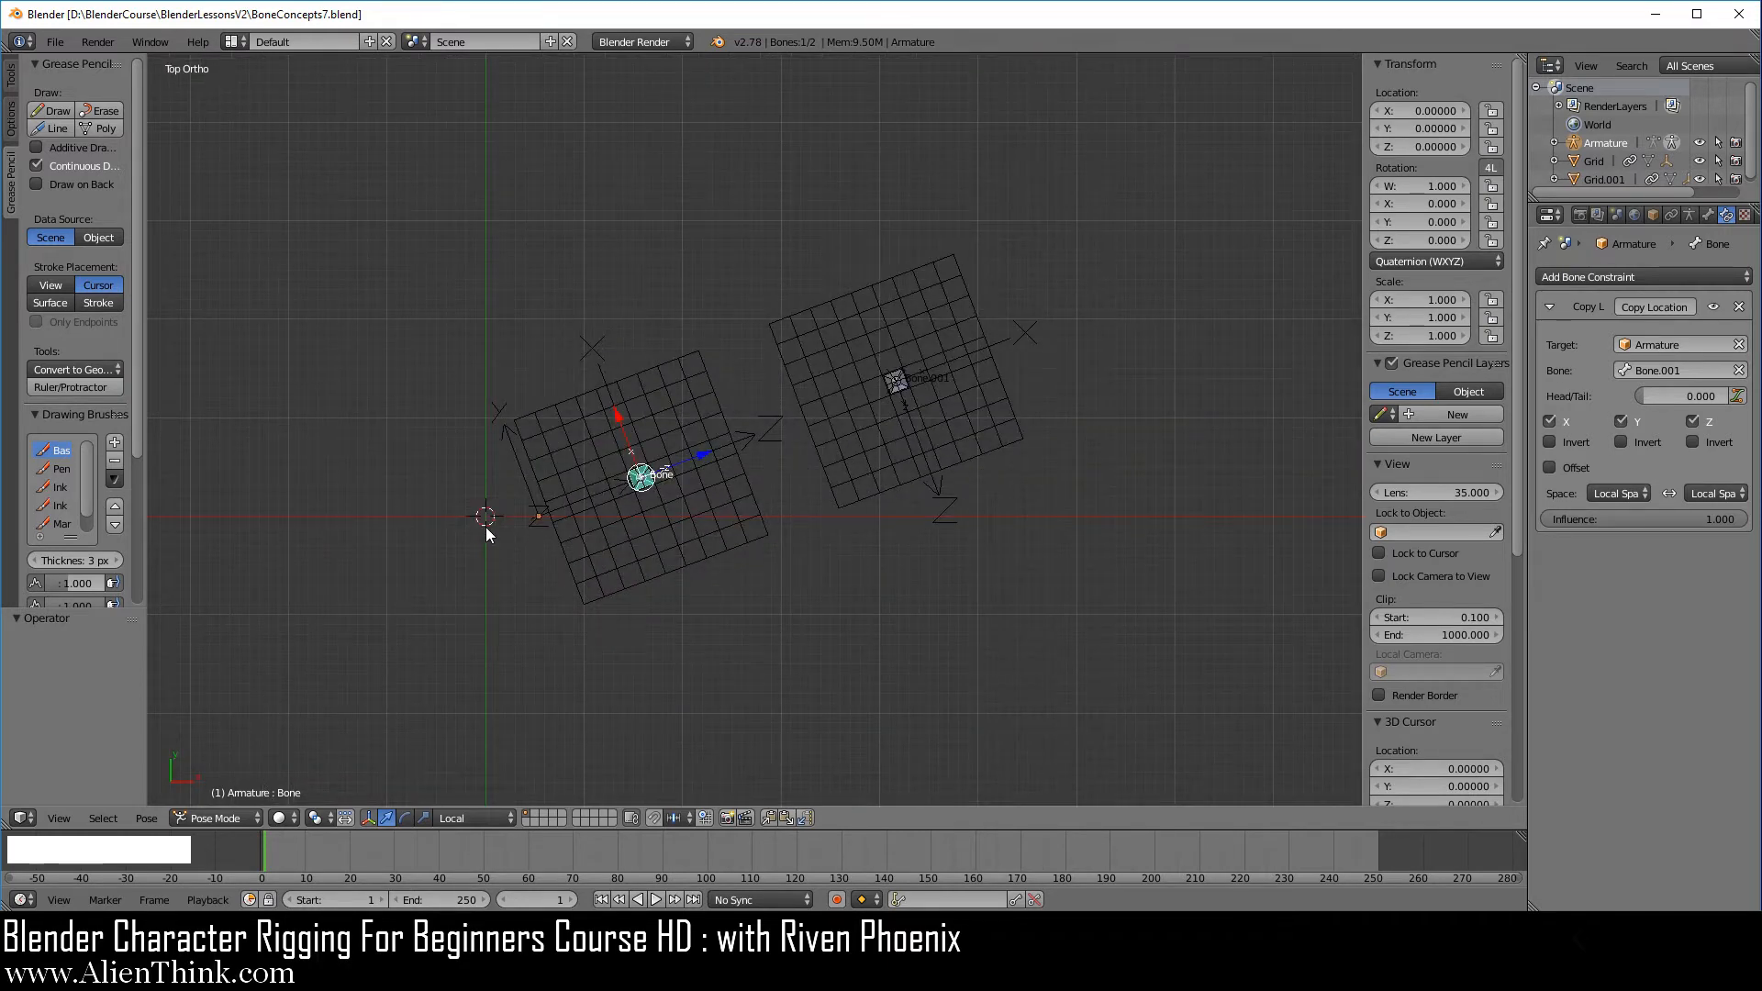
left_click(536, 813)
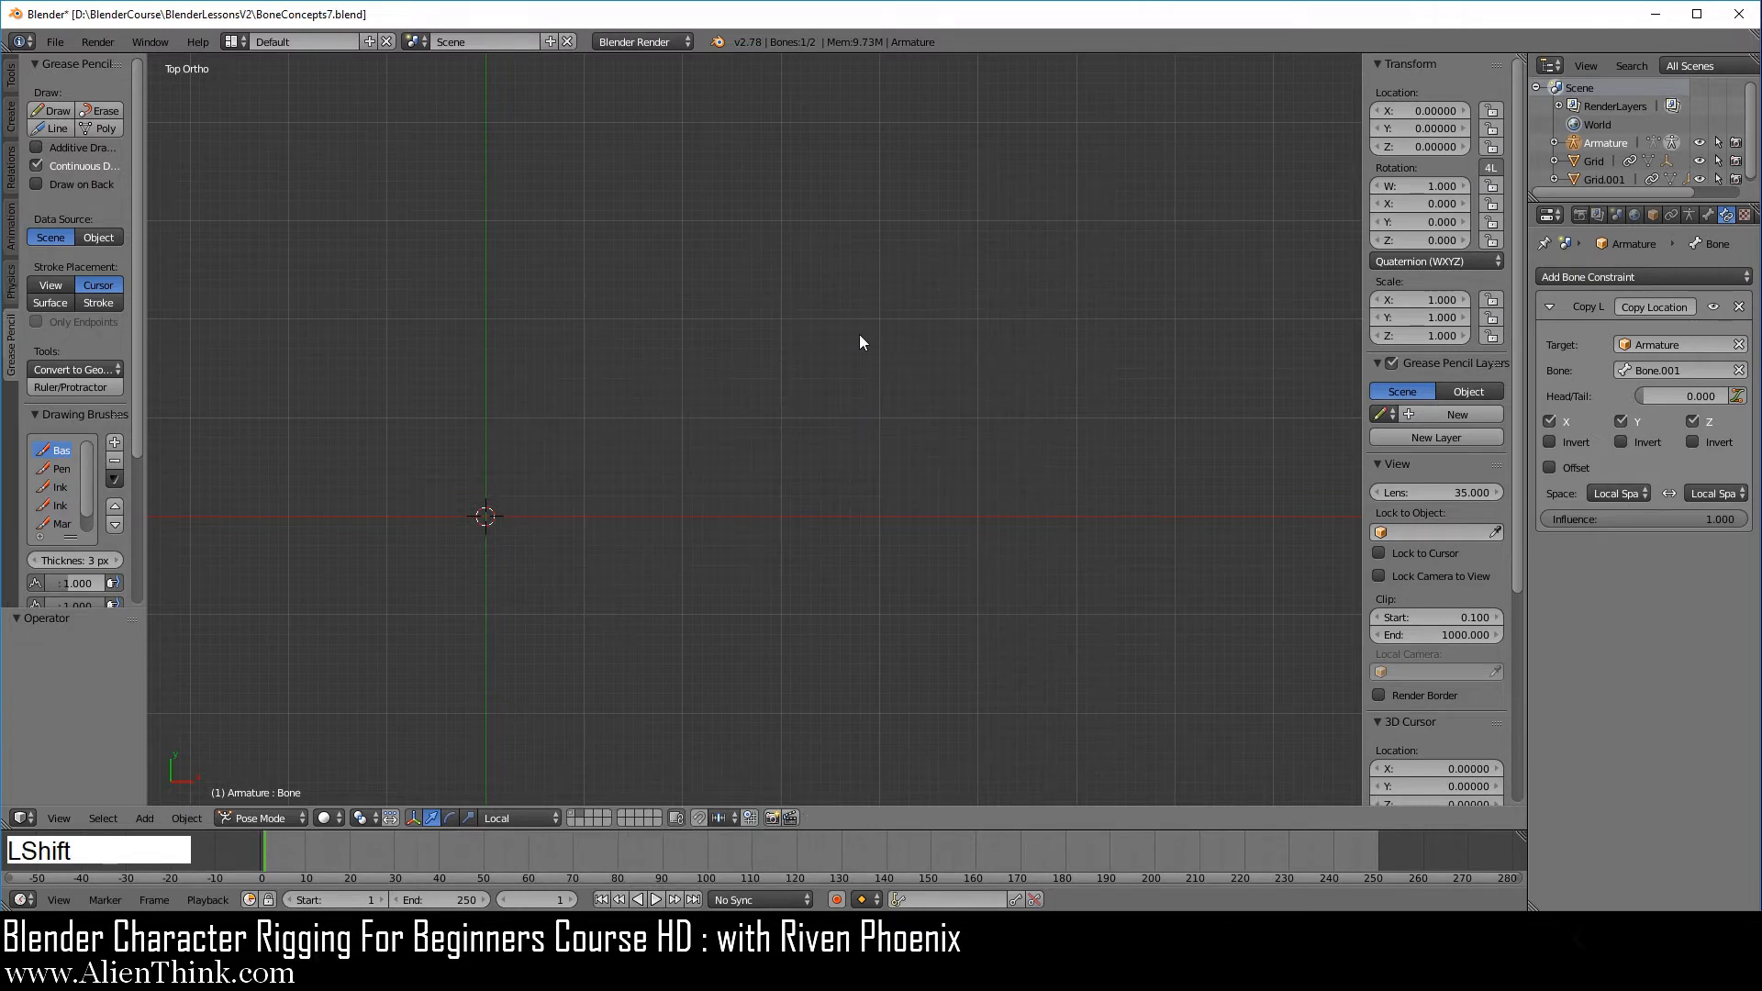
key("shift+a")
mouse_move(863, 264)
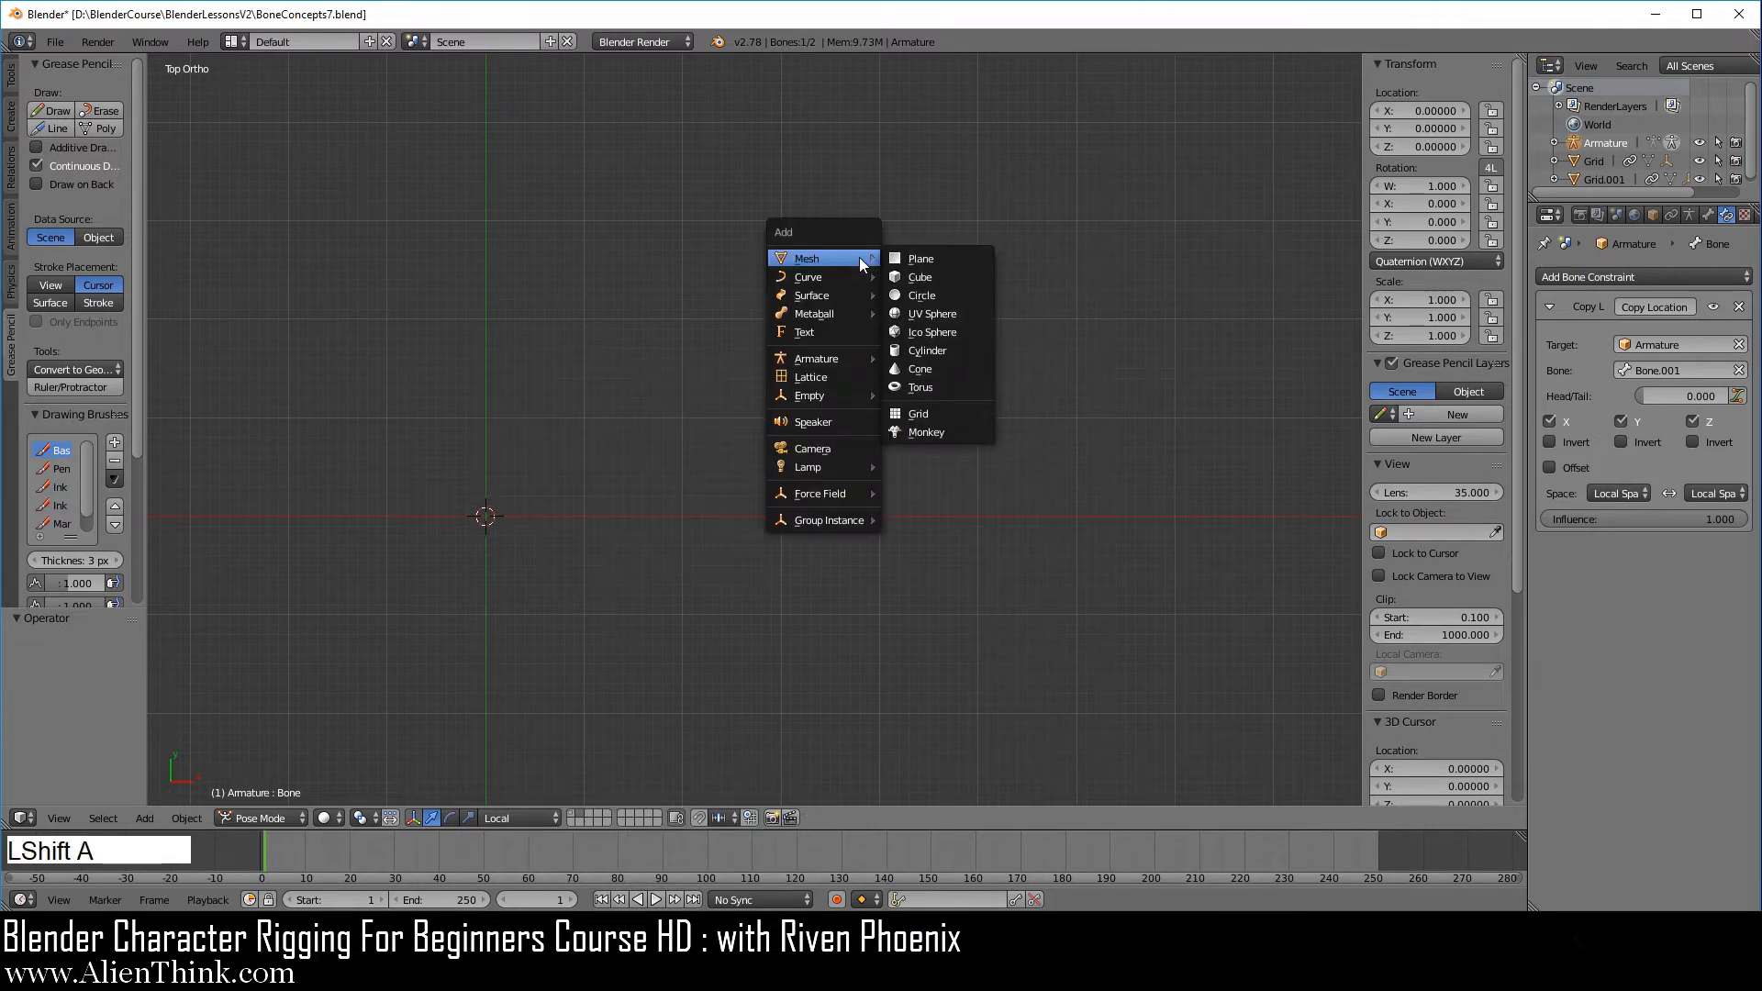
left_click(921, 259)
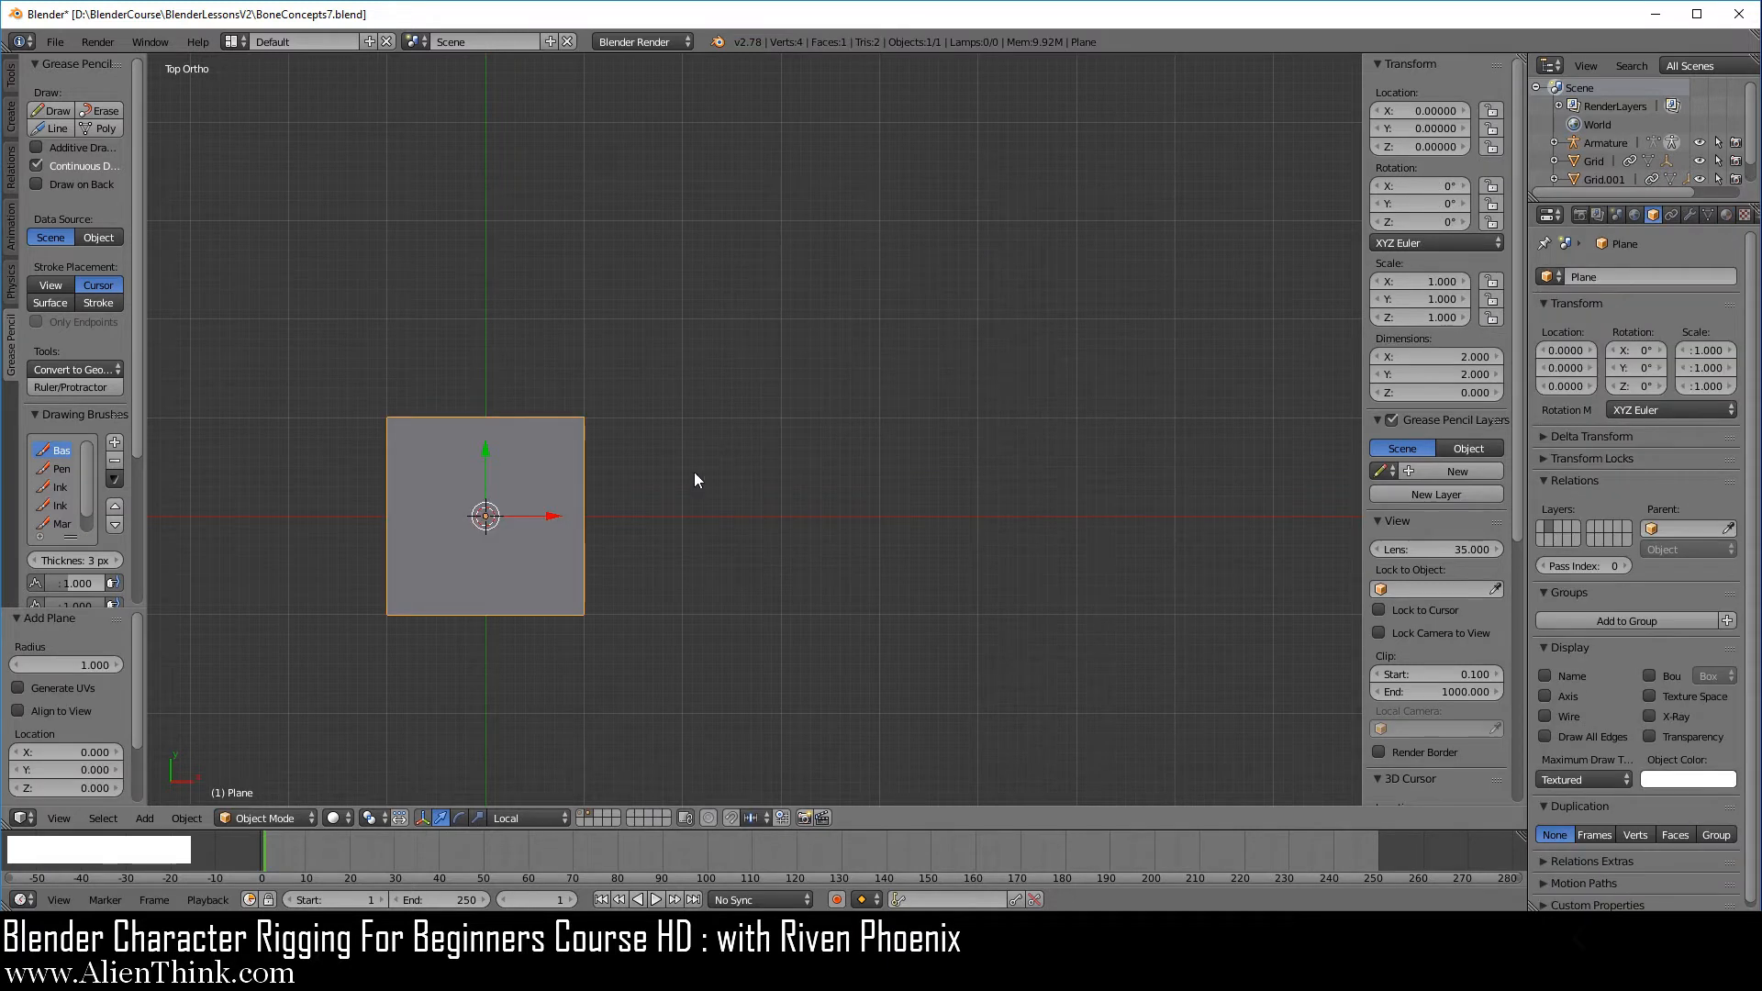
key("shift+c")
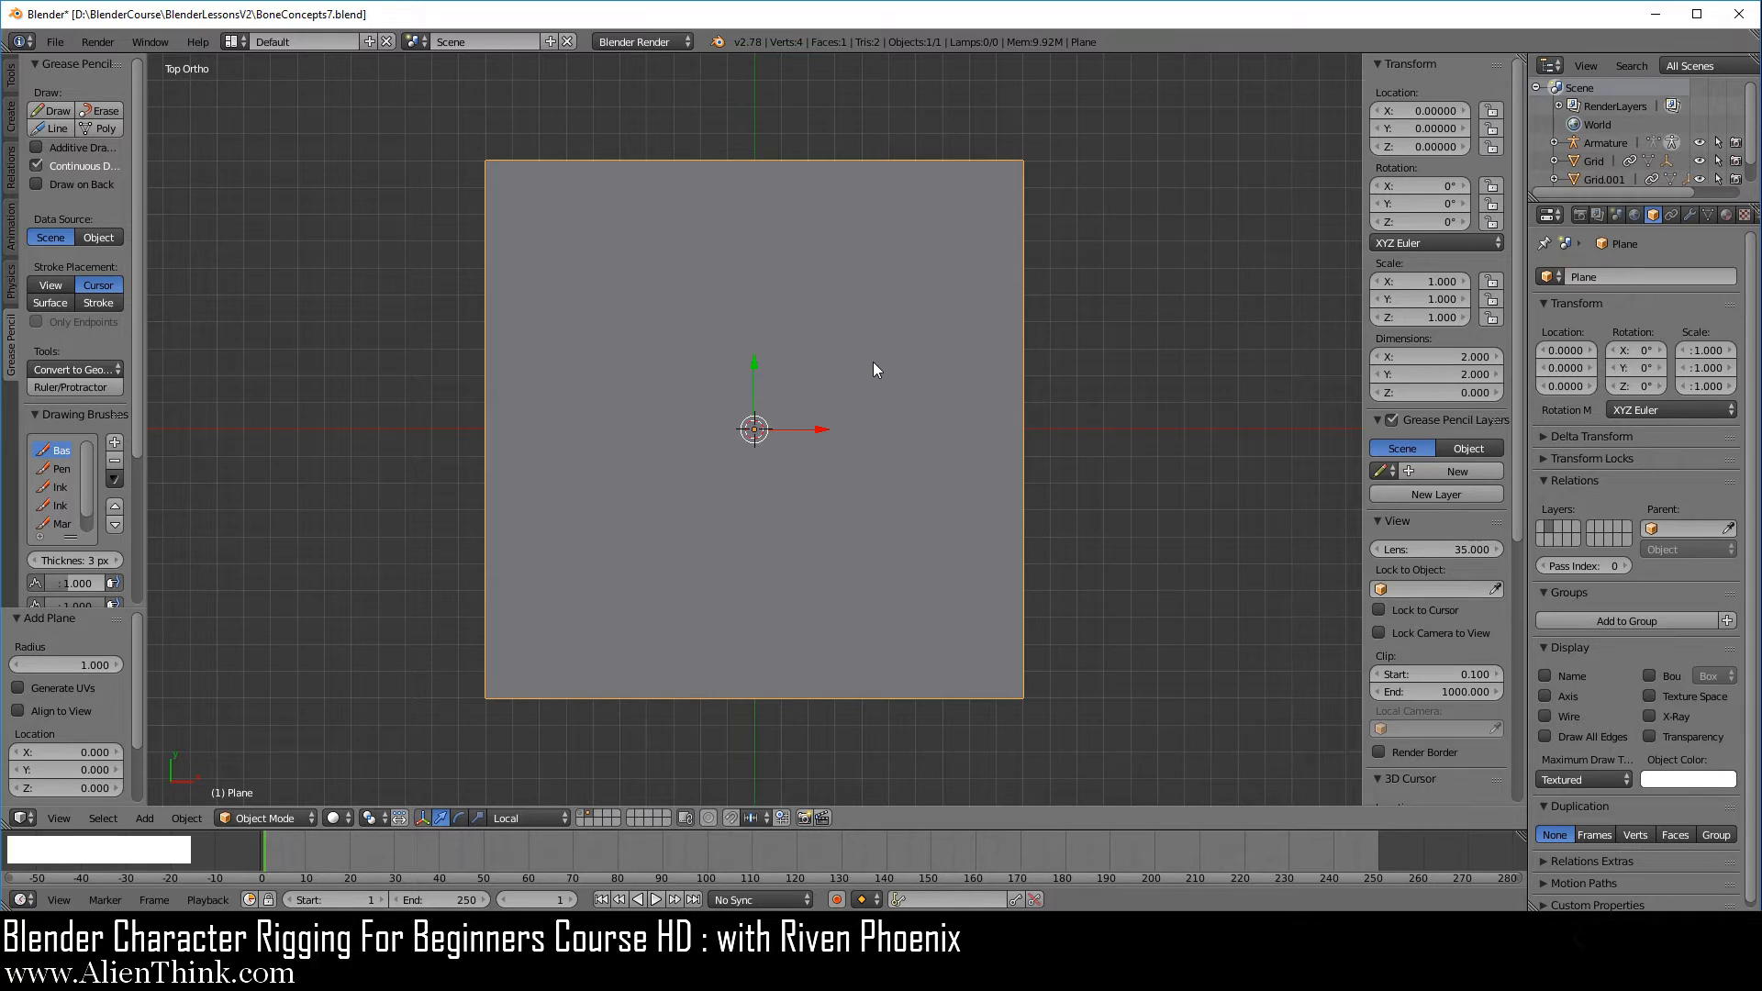
Step: Delete three of the plane's corner vertices in Edit Mode, keeping and selecting only the one at X 1, Y 1
key("Tab")
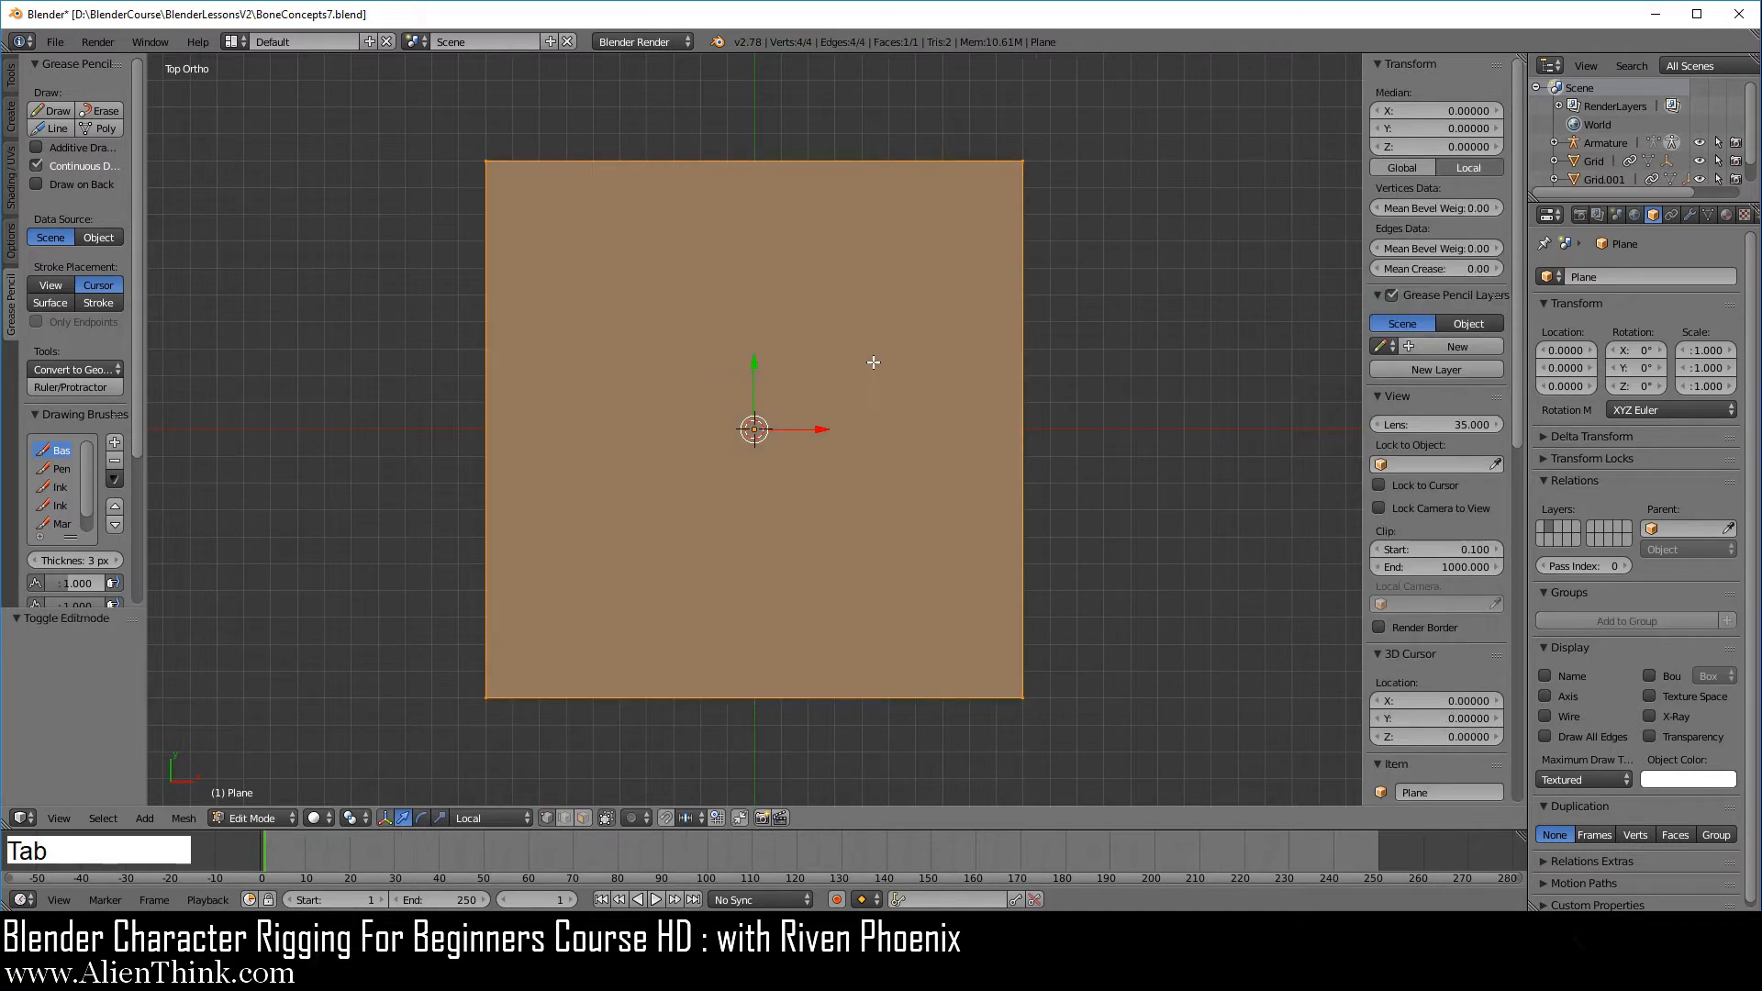
right_click(492, 157)
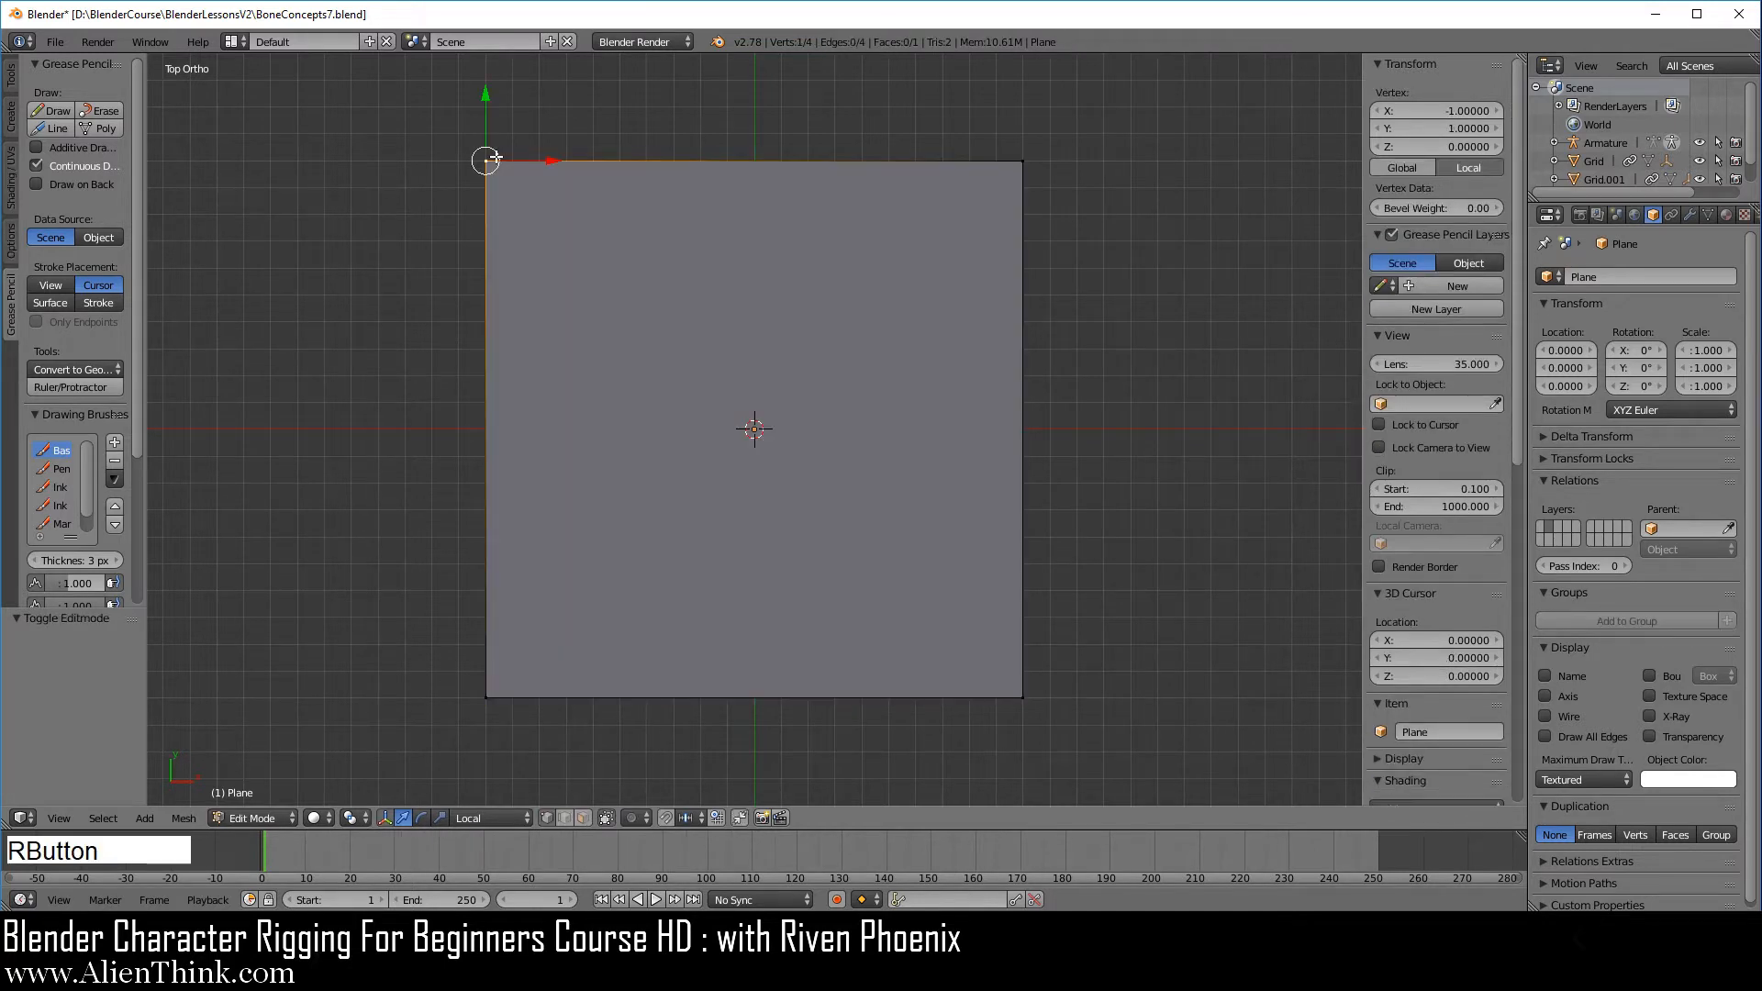
right_click(496, 700, "shift")
right_click(1055, 708, "shift")
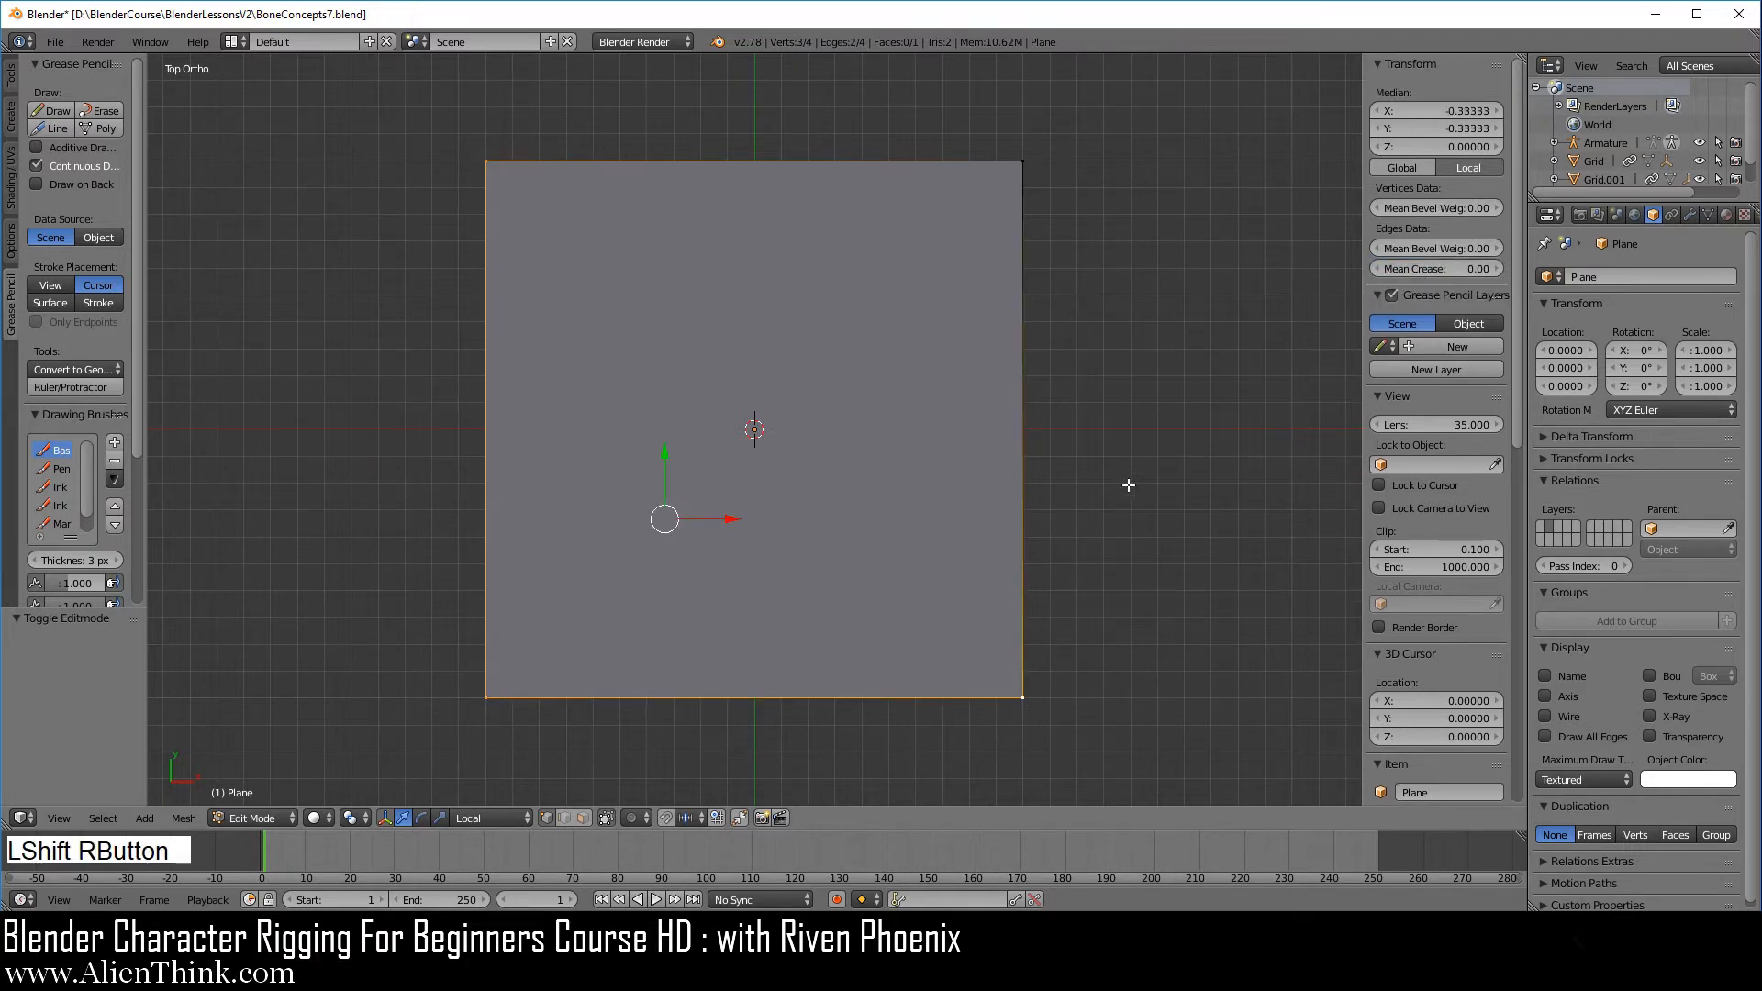
key("x")
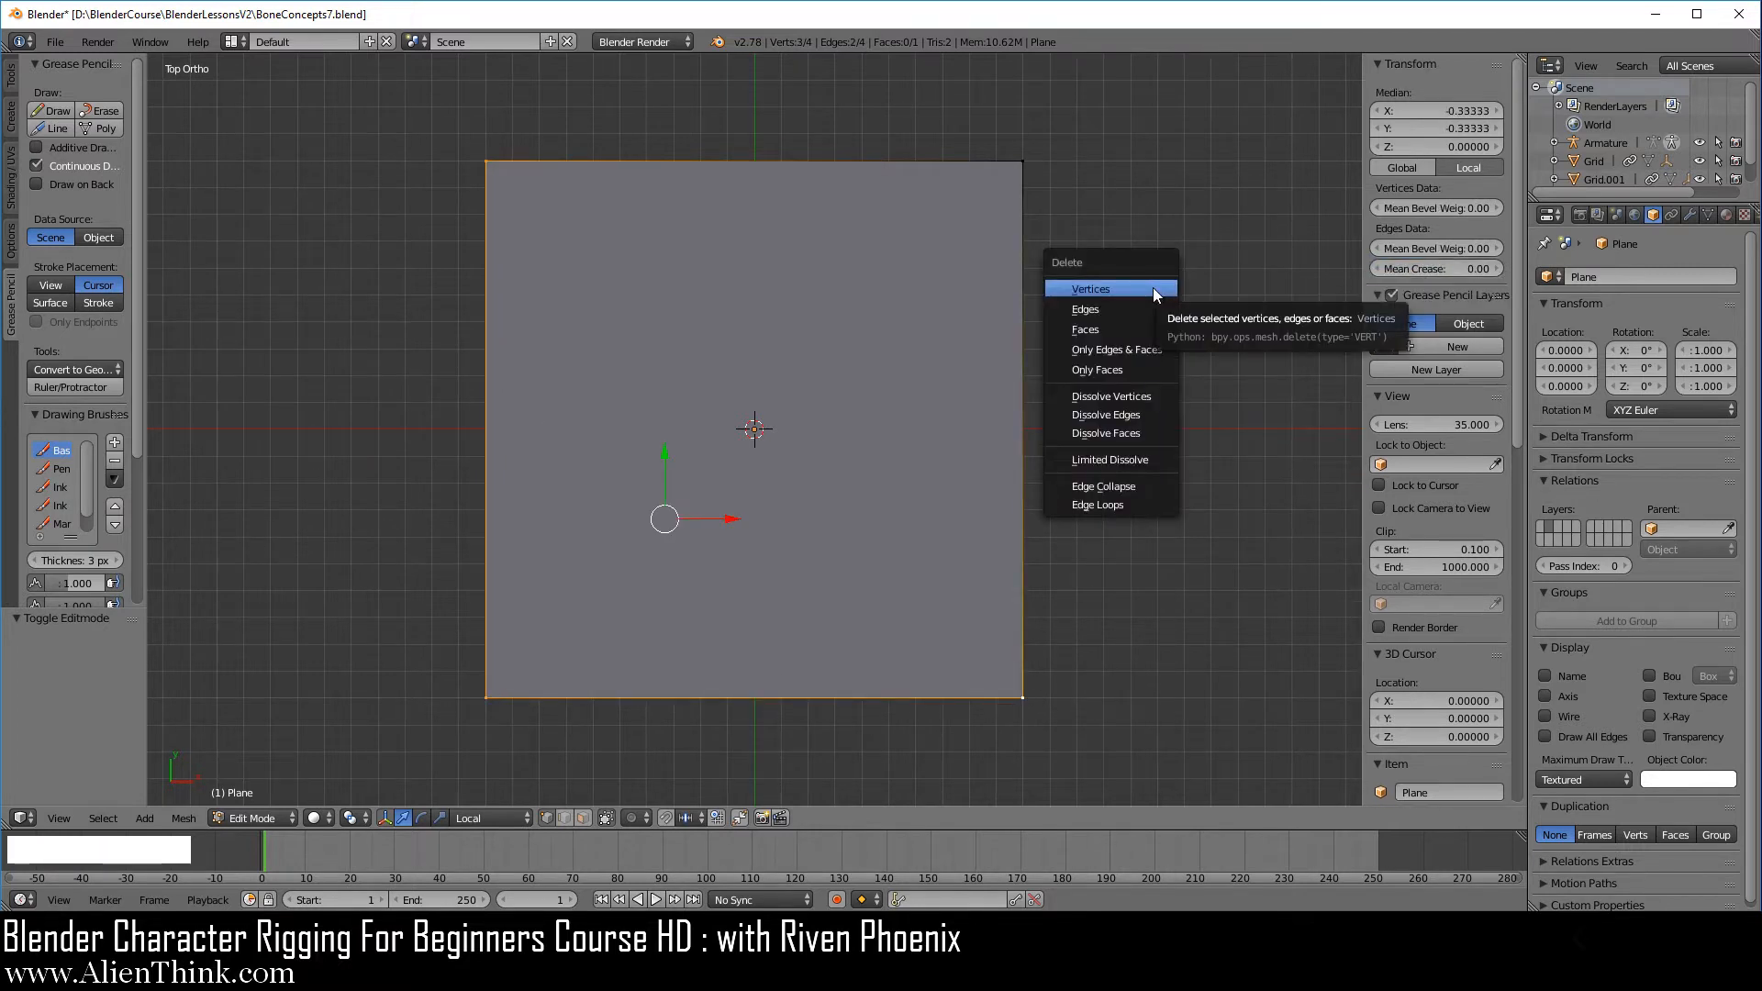
left_click(1153, 288)
right_click(1022, 151)
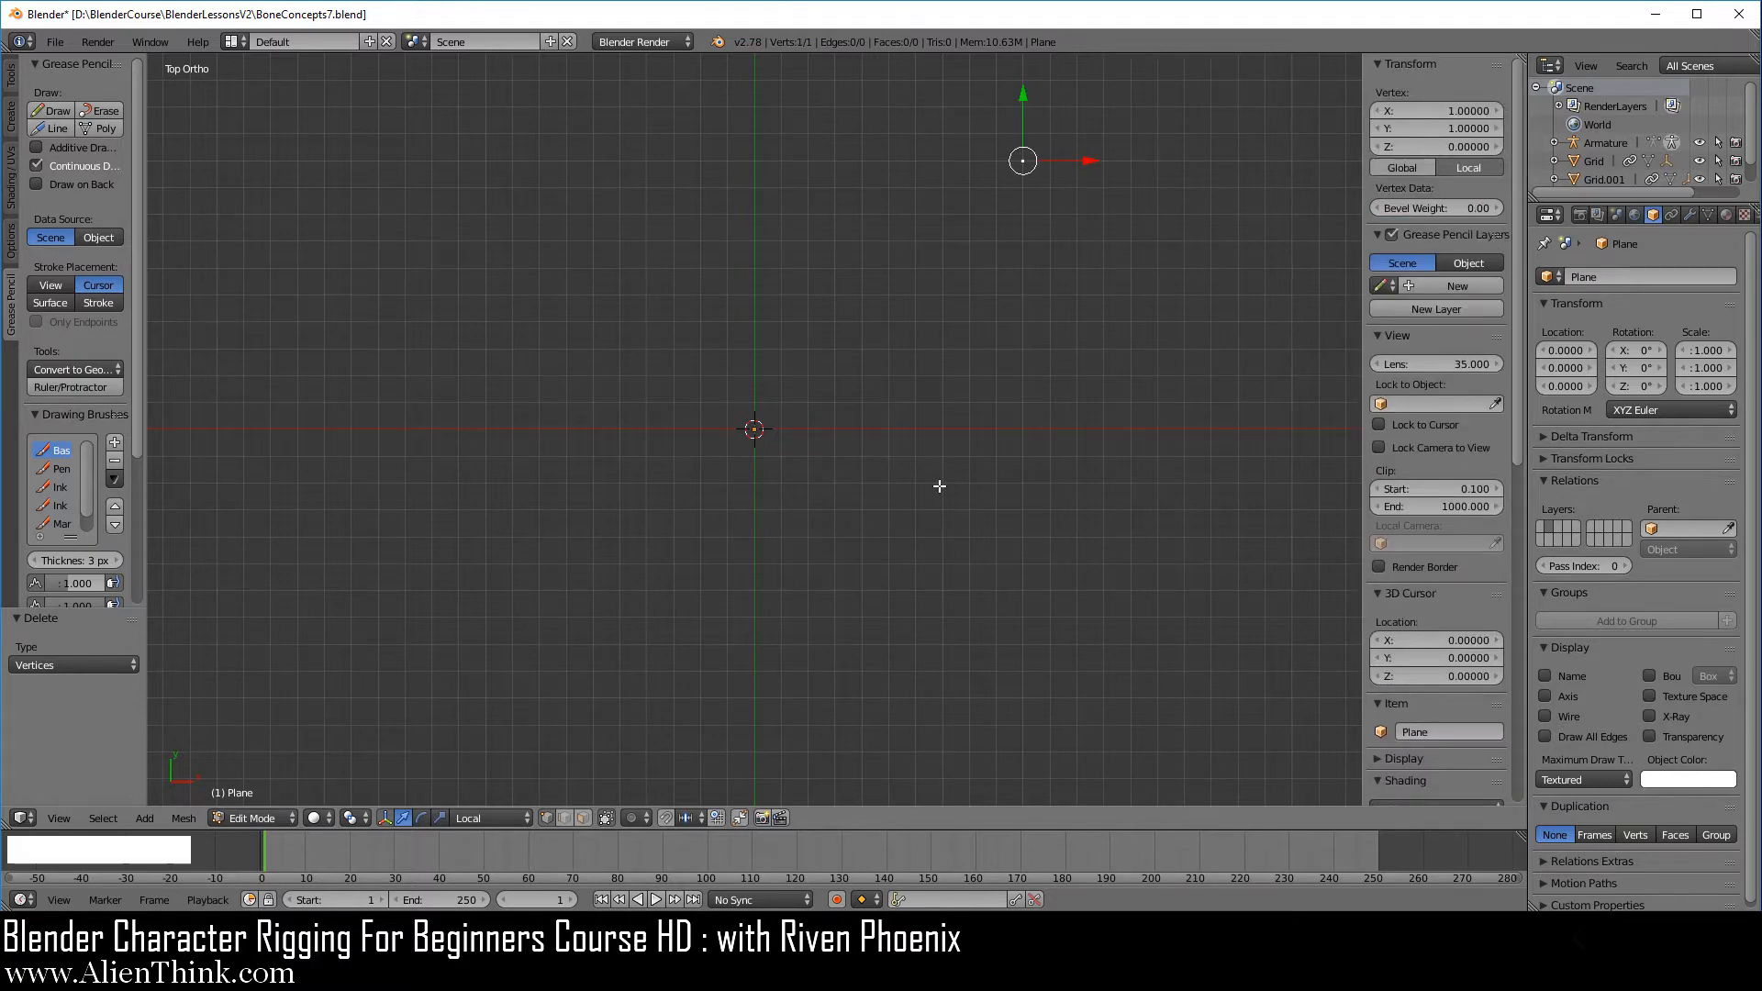
Step: Return to Object Mode and move the single-vertex object about 0.304 along the positive X axis
scroll(933, 424, "up", 1)
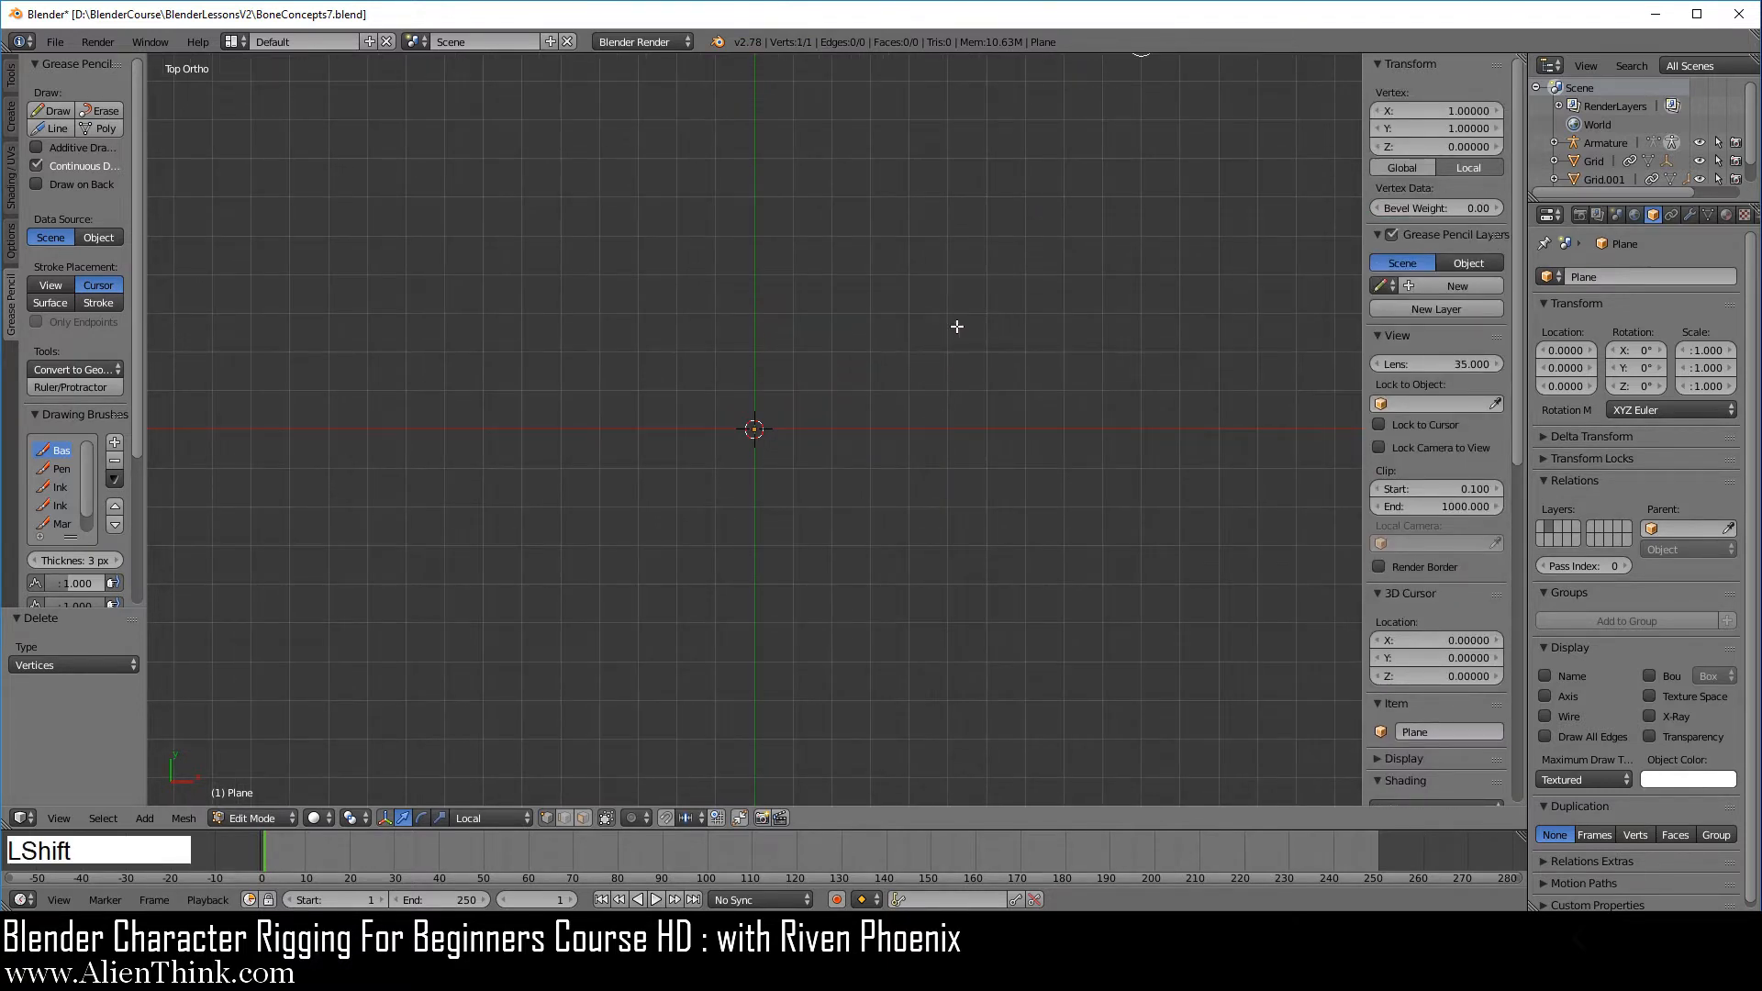
middle_click_drag(955, 327, 886, 444, "shift")
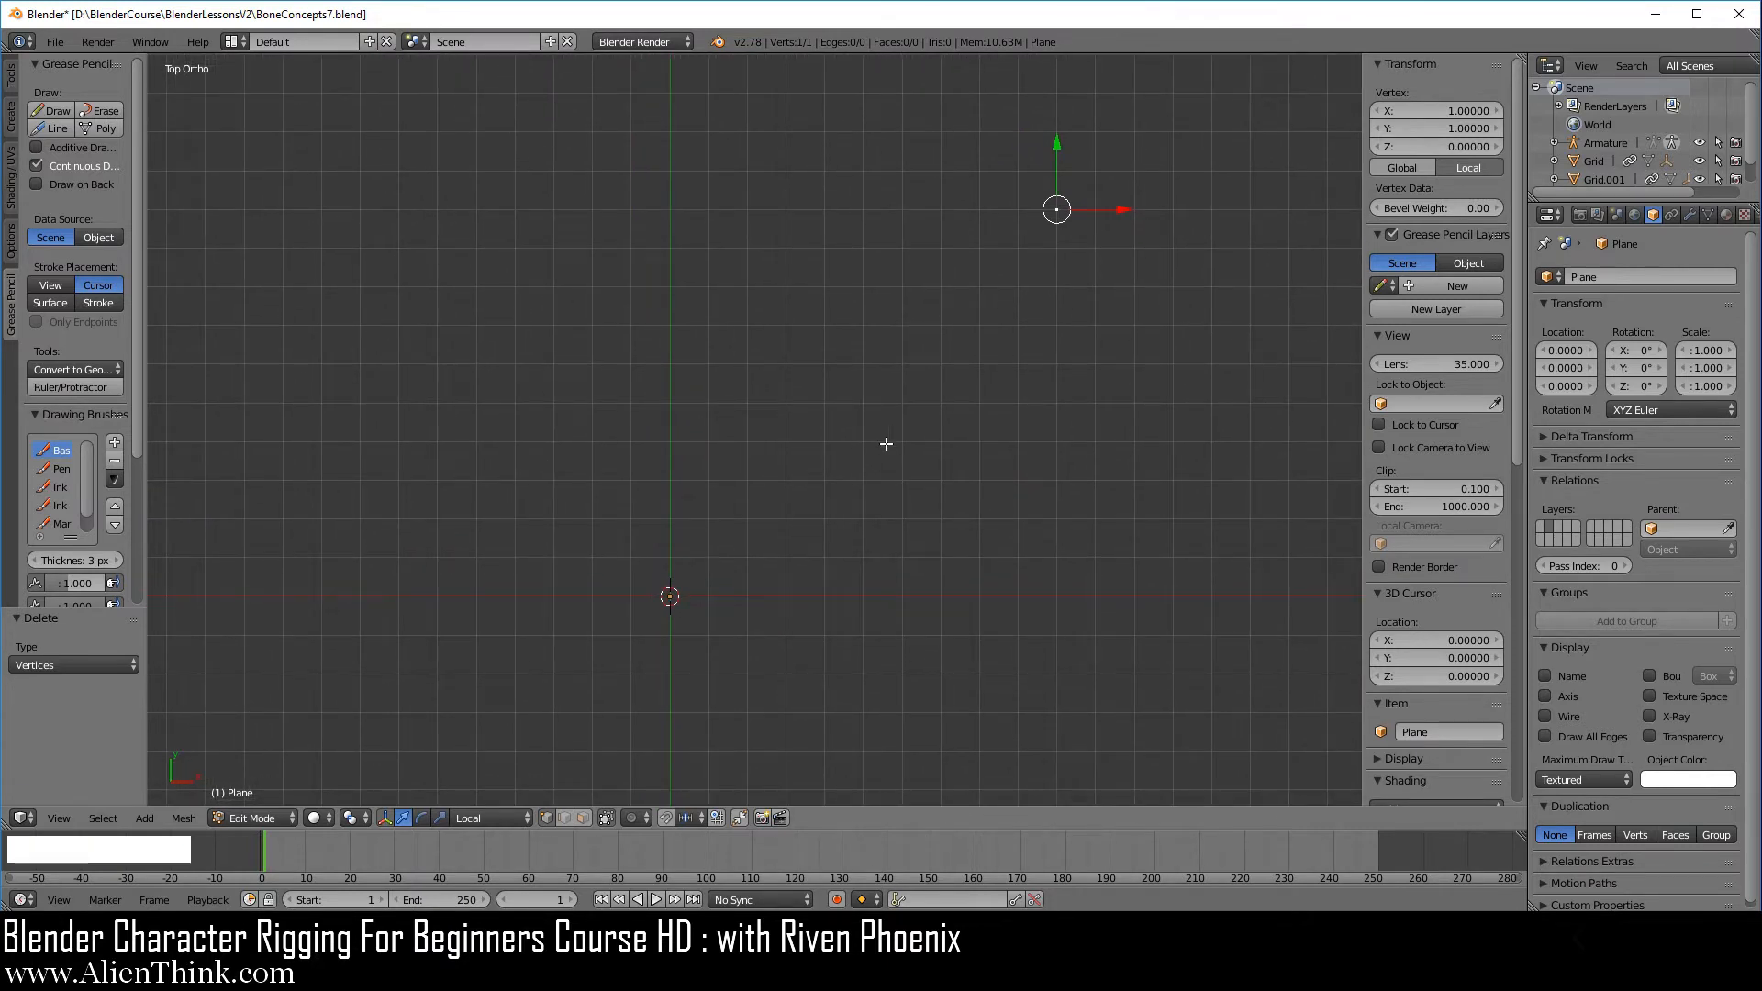
left_click(279, 817)
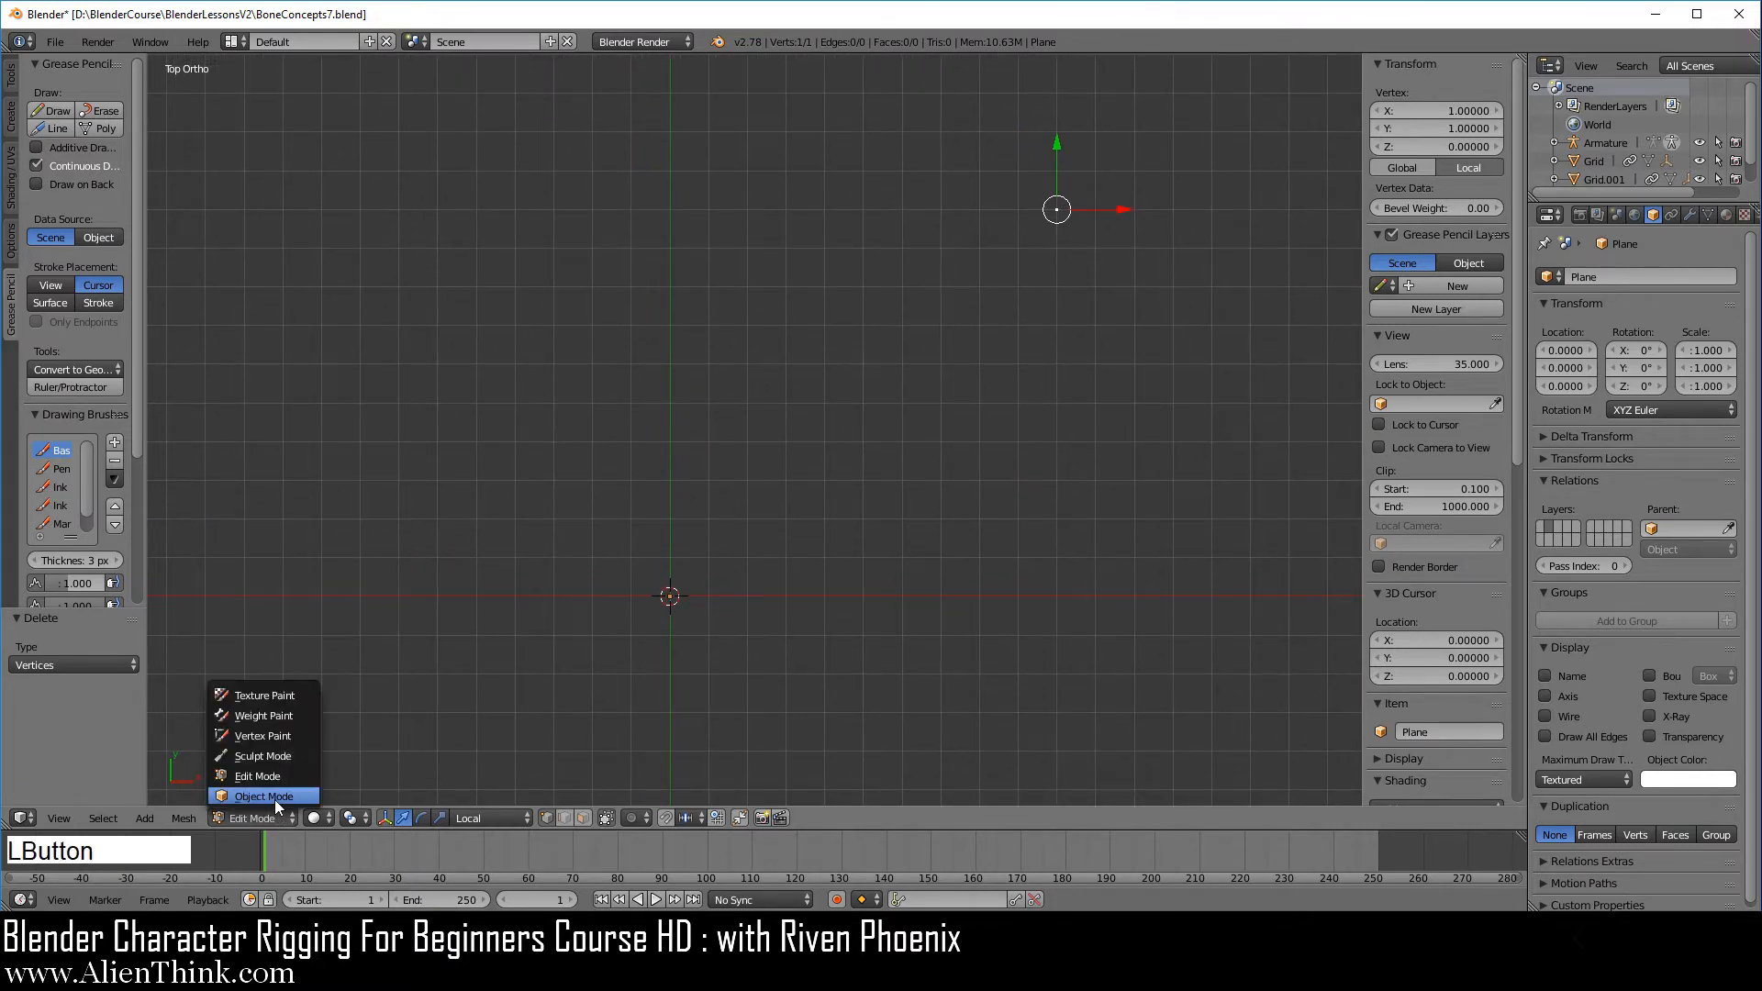
left_click(273, 798)
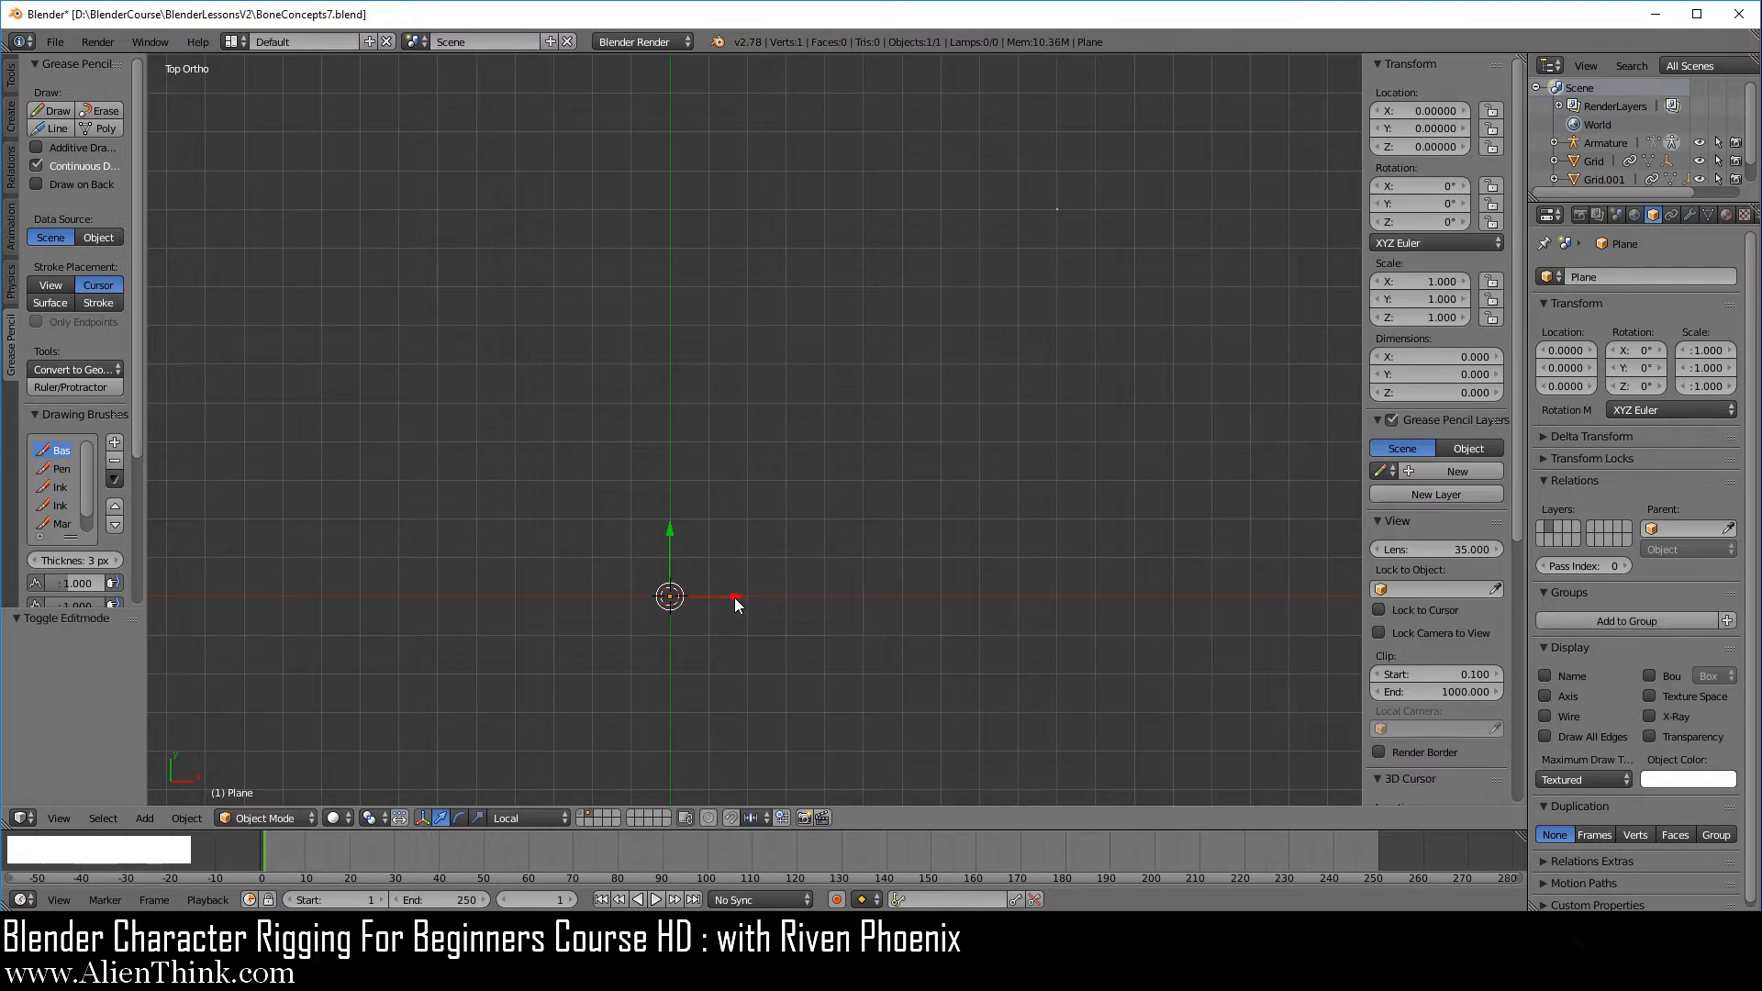
left_click_drag(734, 598, 852, 594)
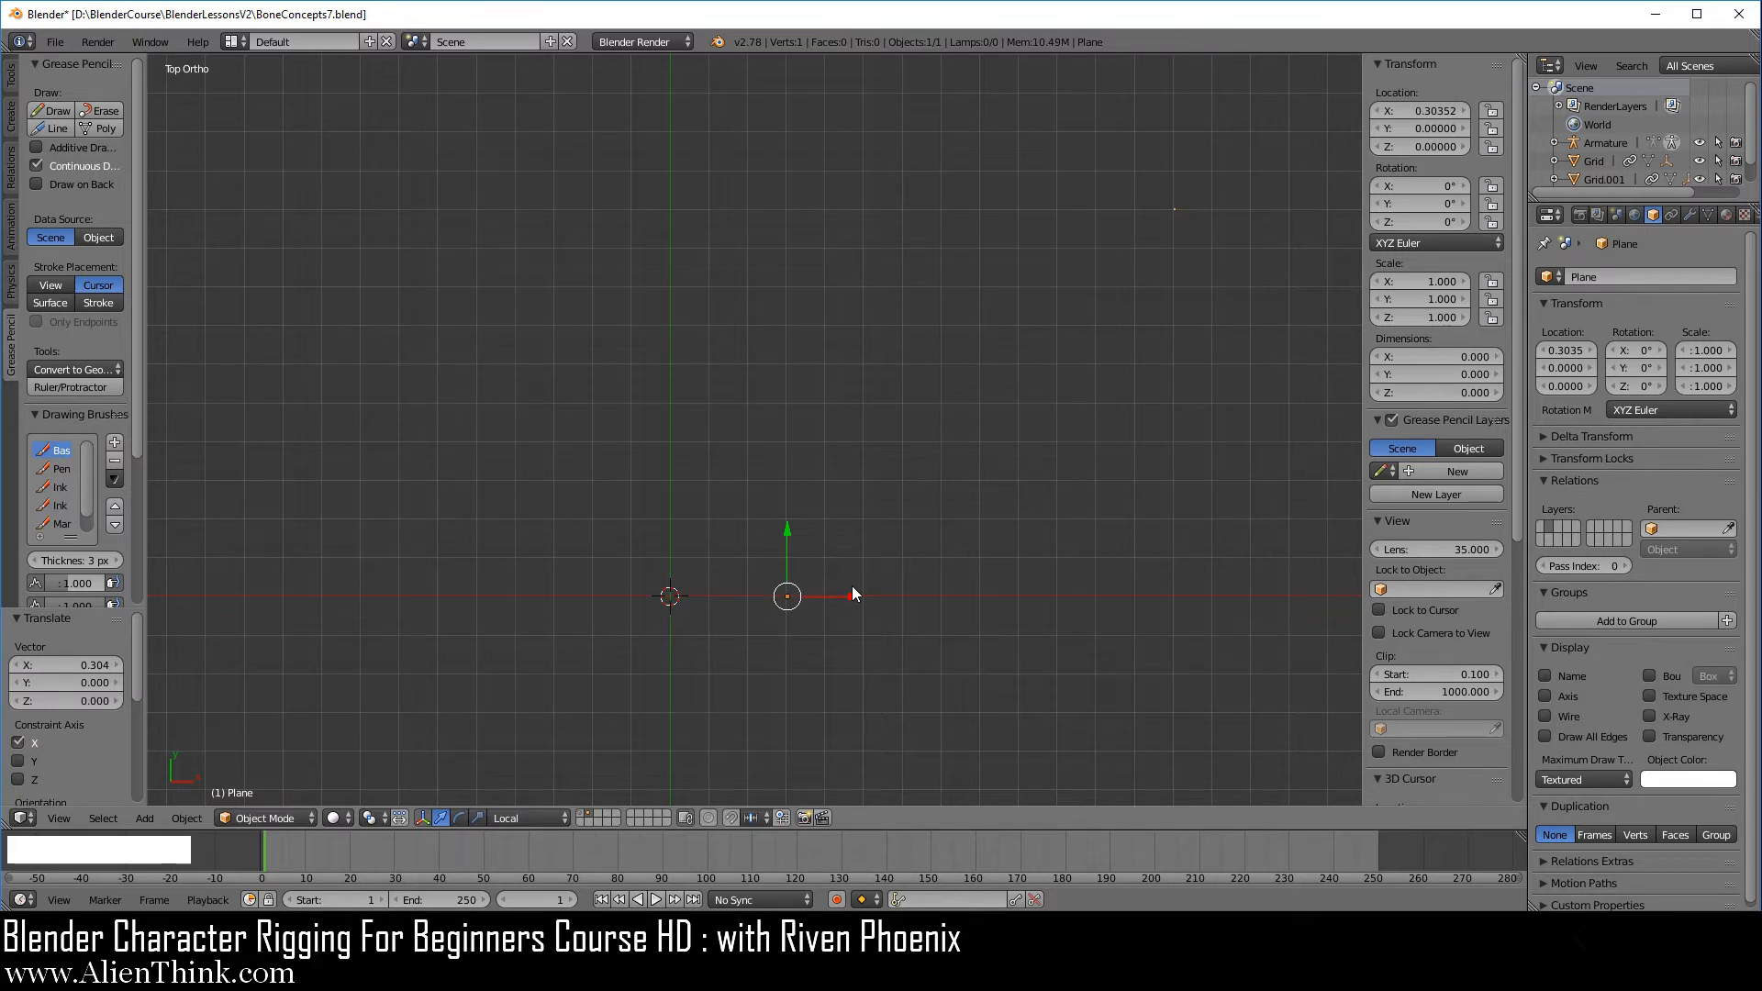
Step: Save the scene under the file name BoneConcepts8.blend
left_click(55, 42)
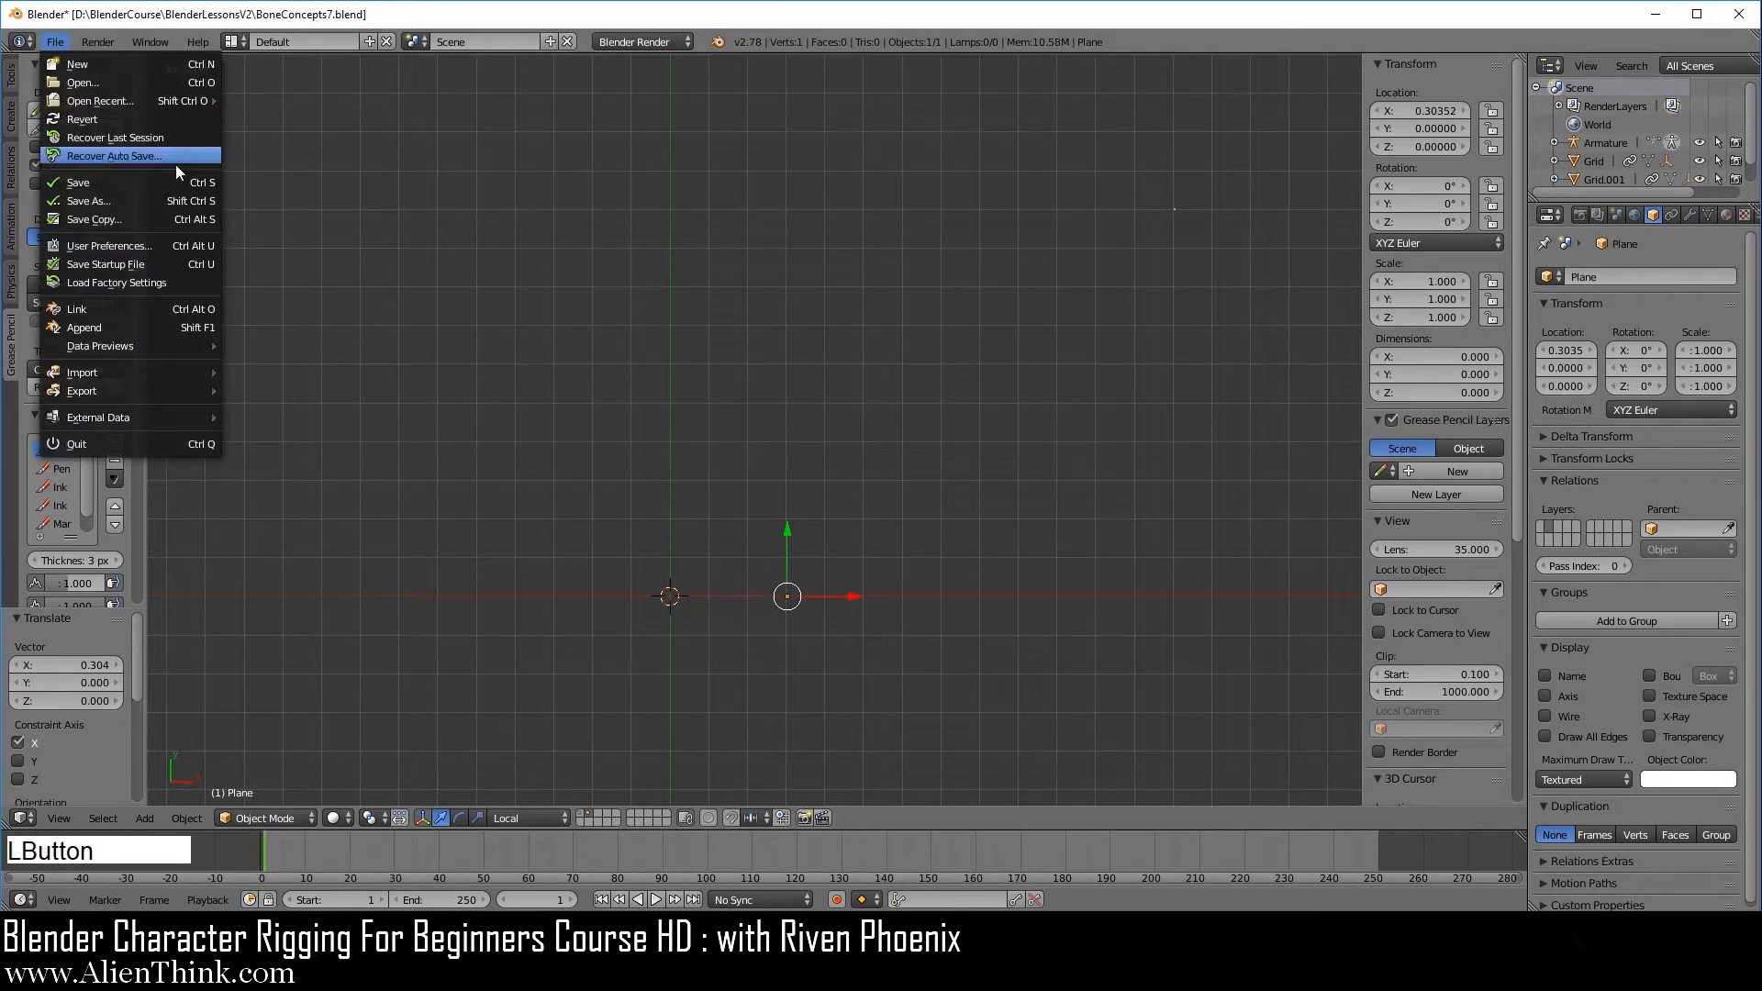
left_click(179, 200)
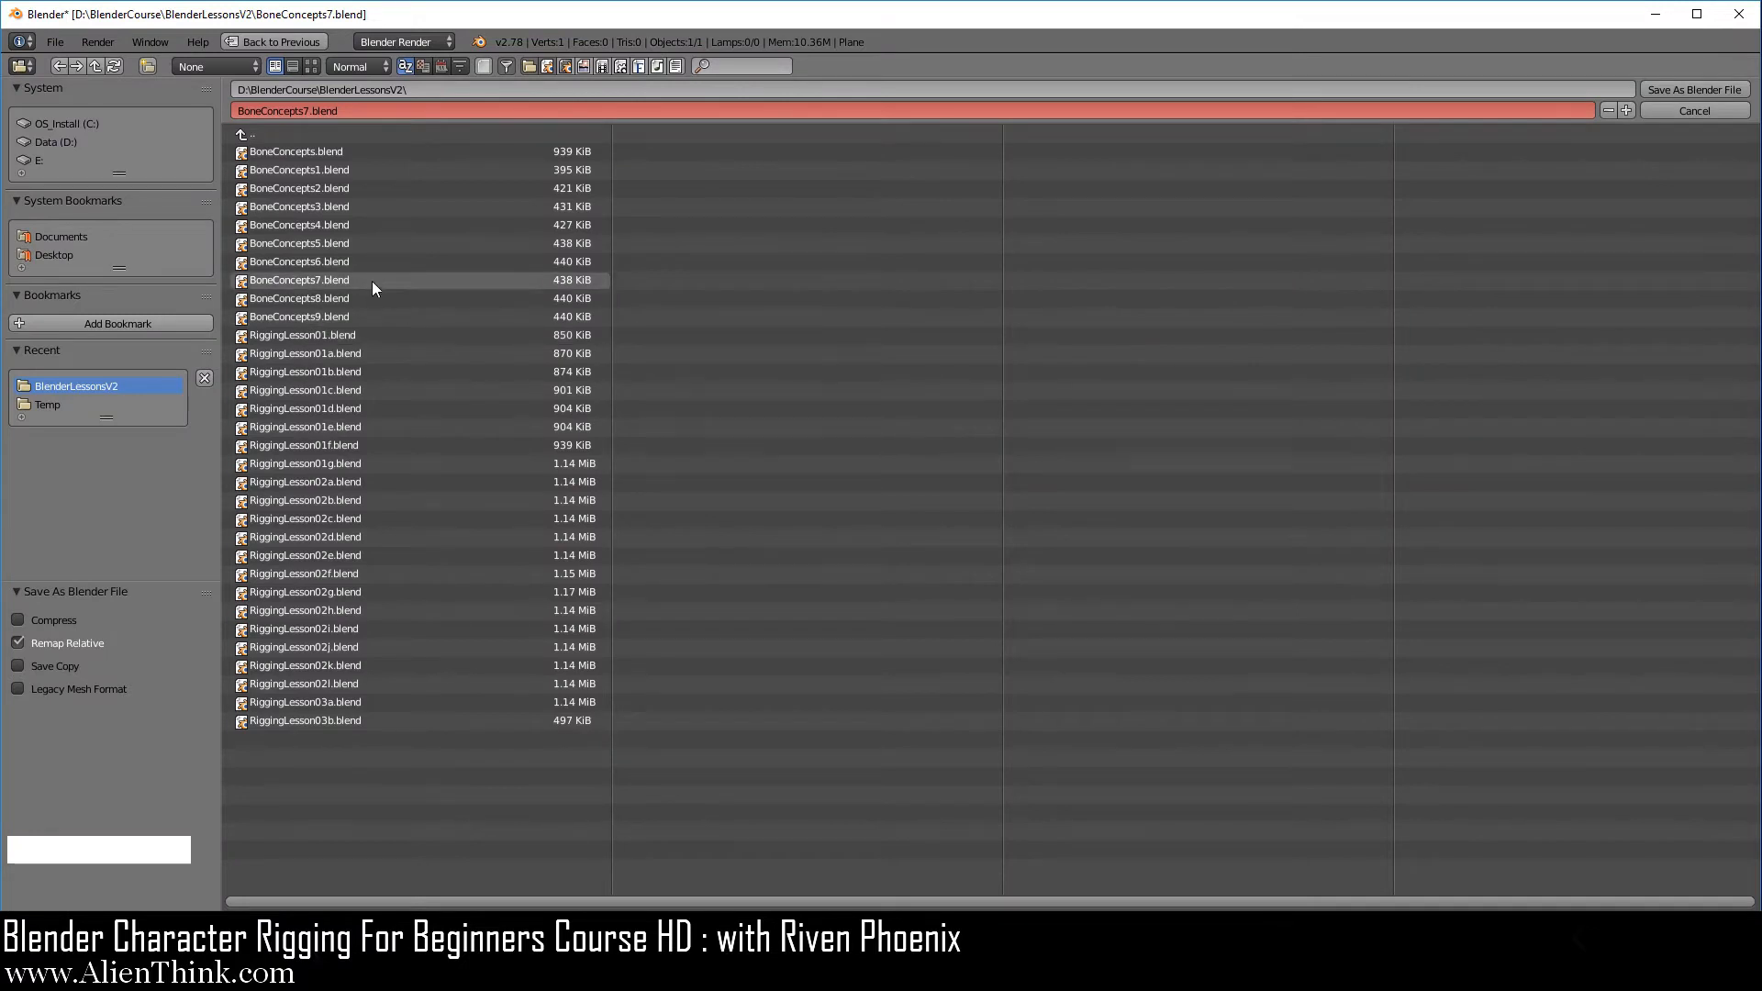
left_click(338, 295)
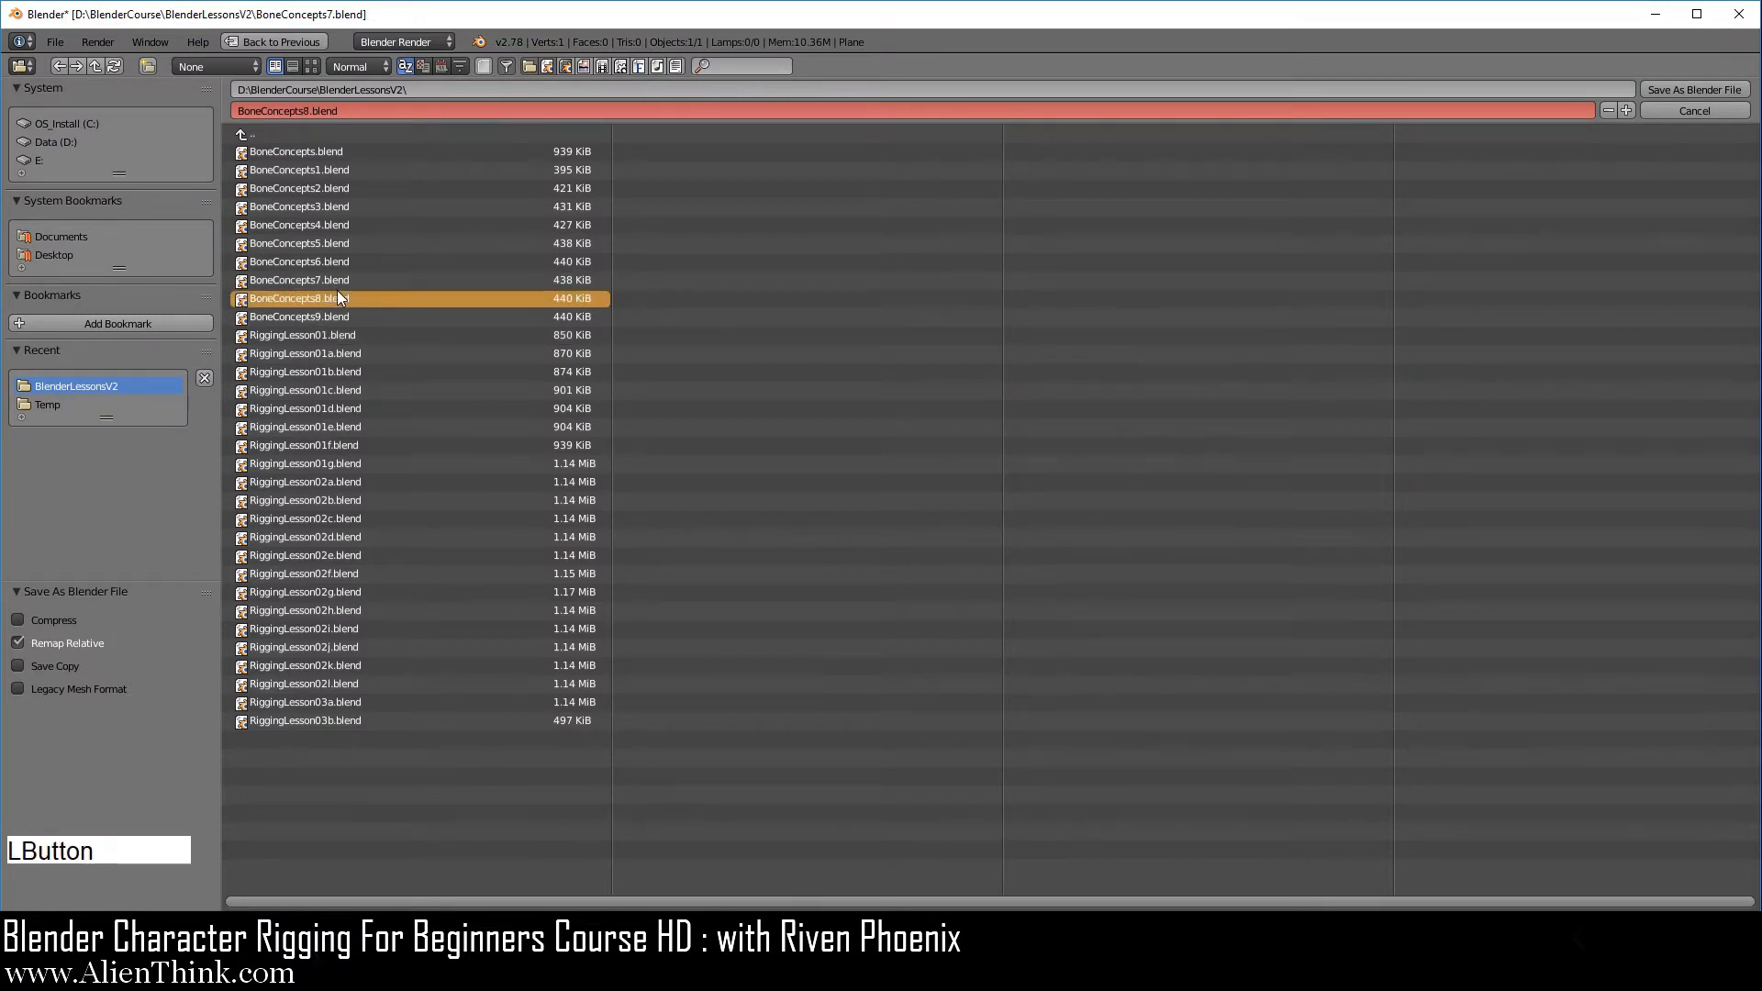
left_click(1659, 88)
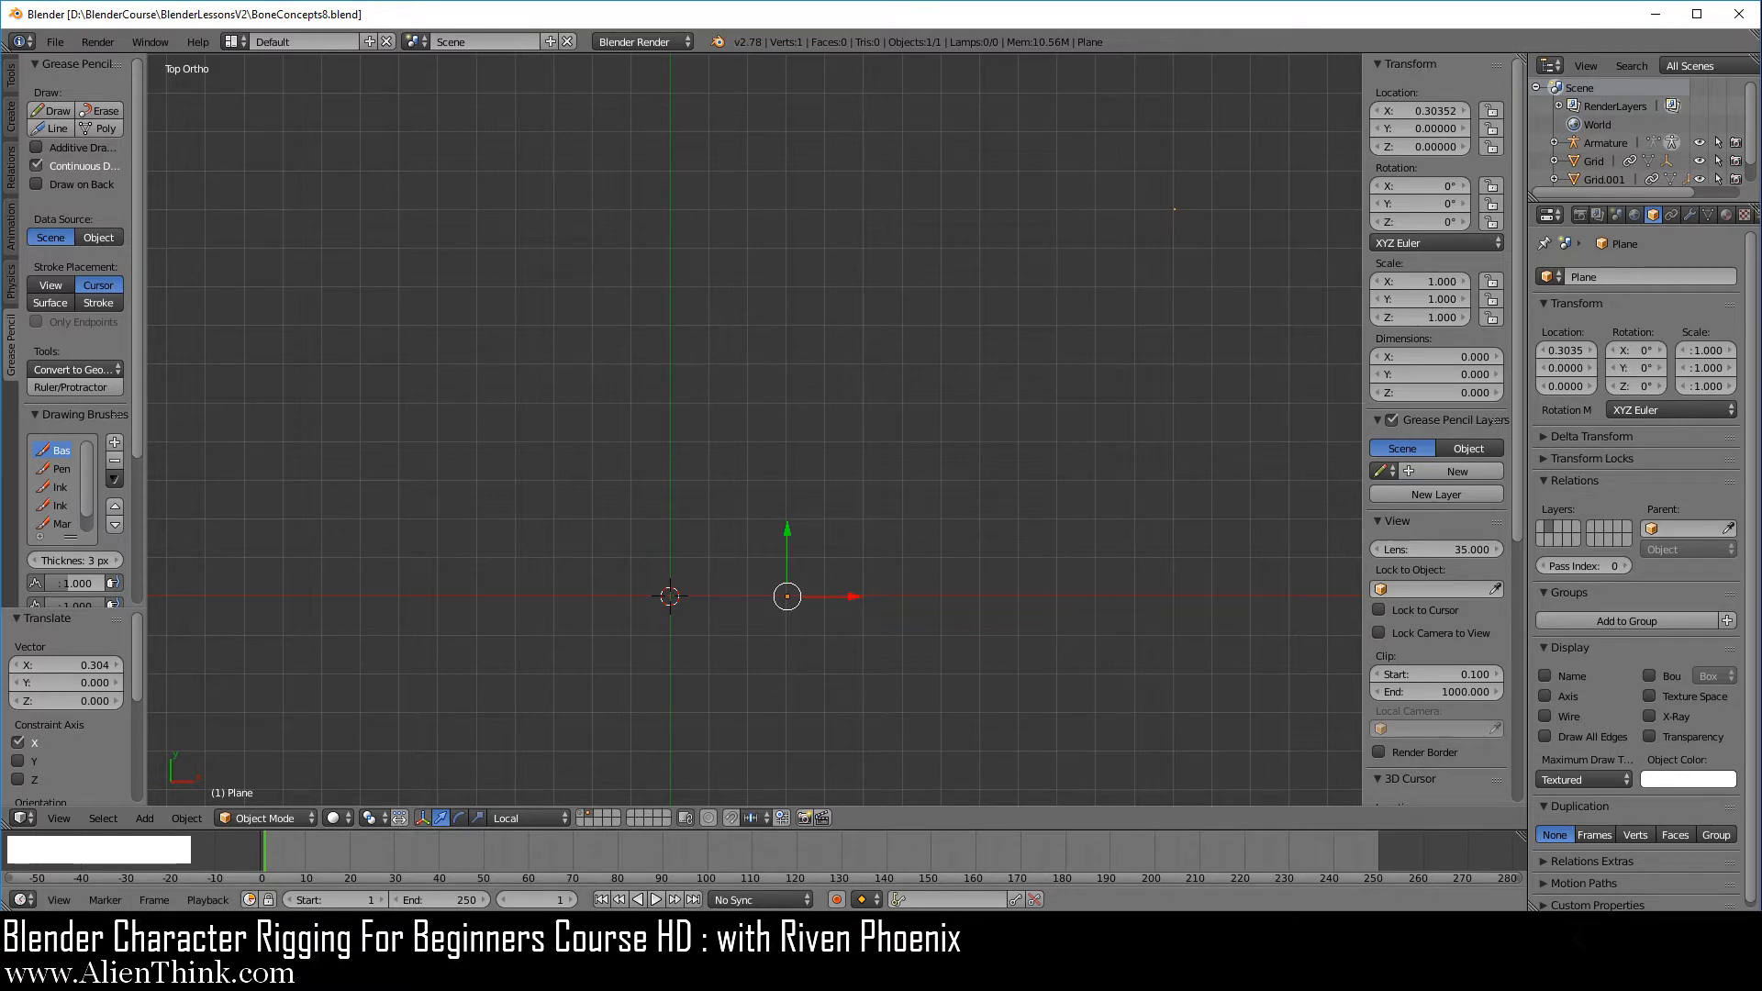
Step: Enter Edit Mode and move the vertex closer to the object's origin, to about X 0.336, Y 0.565 in local coordinates
left_click(277, 818)
left_click(279, 778)
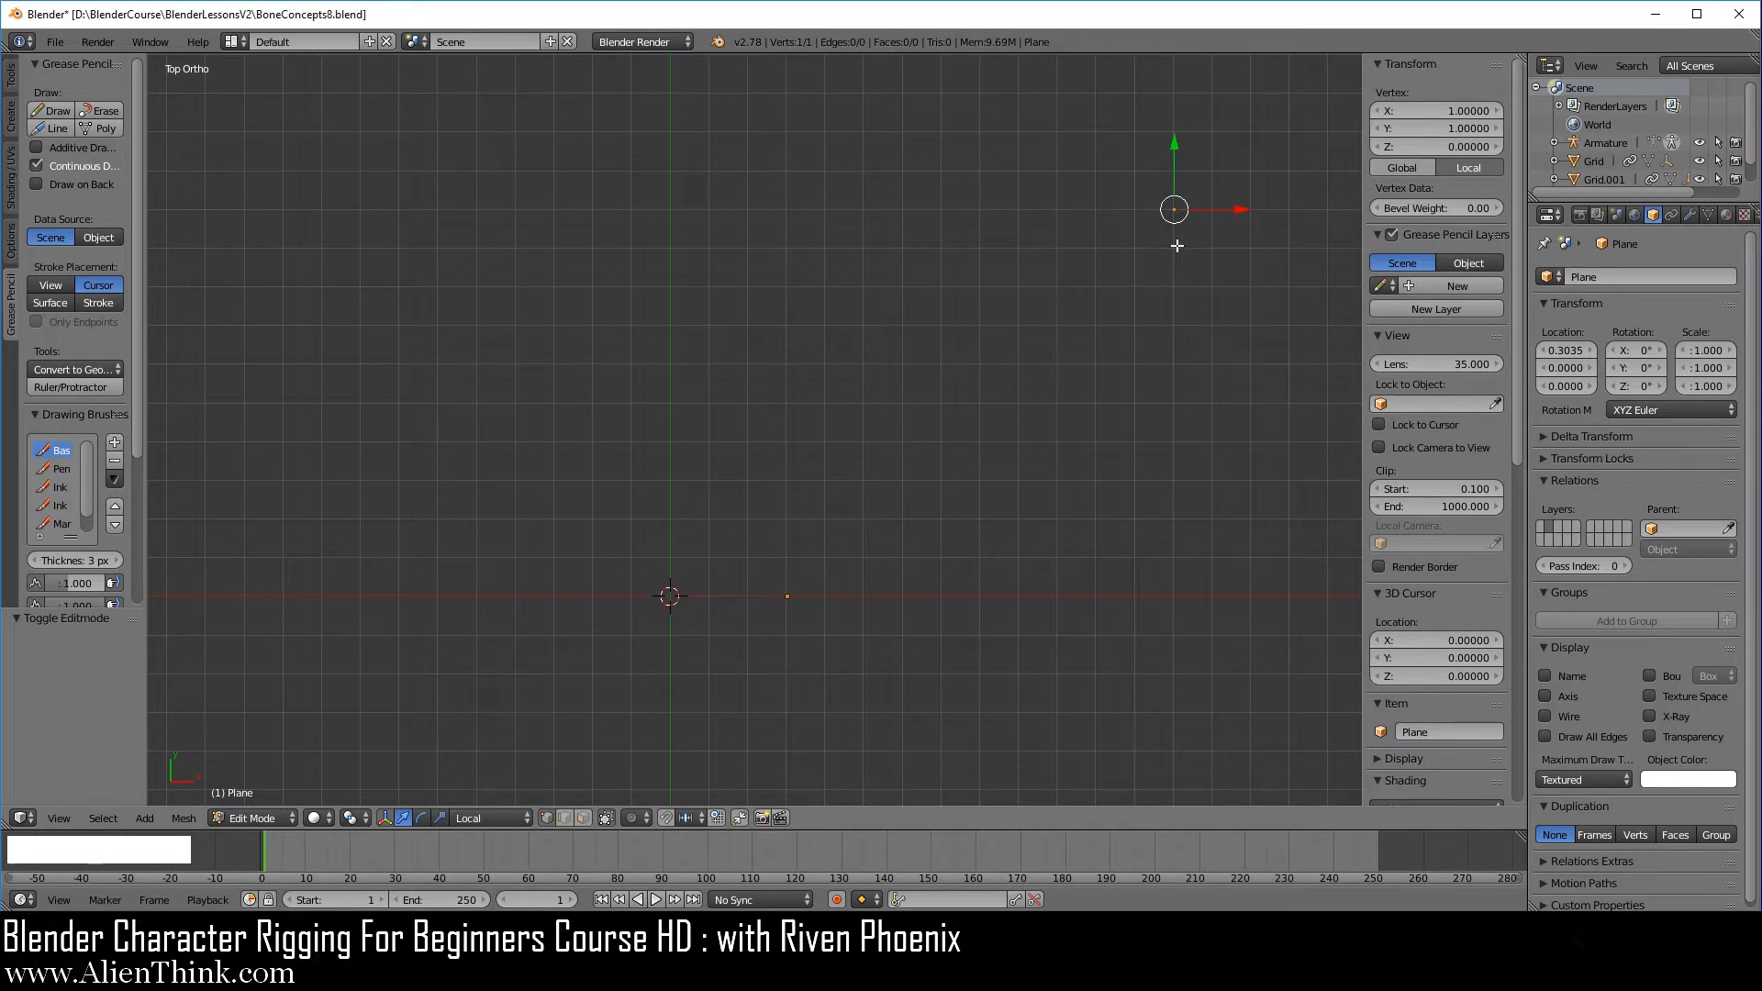
right_click(1173, 207)
scroll(1076, 502, "up", 1)
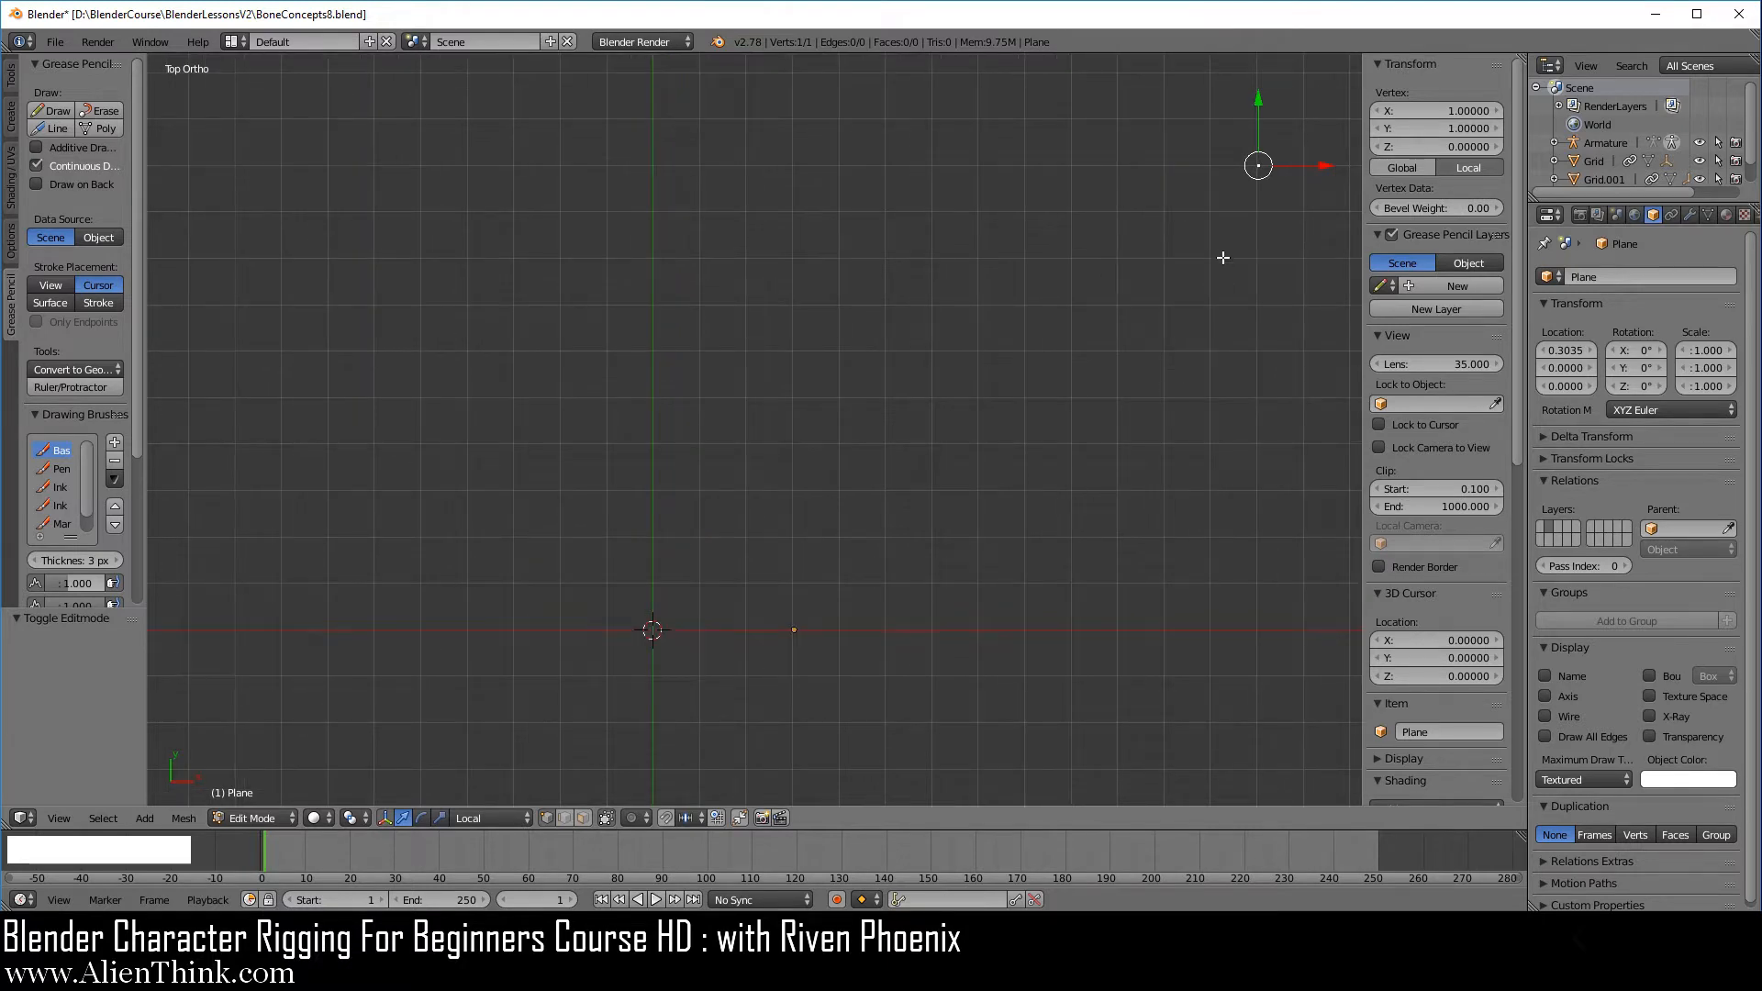
key("g")
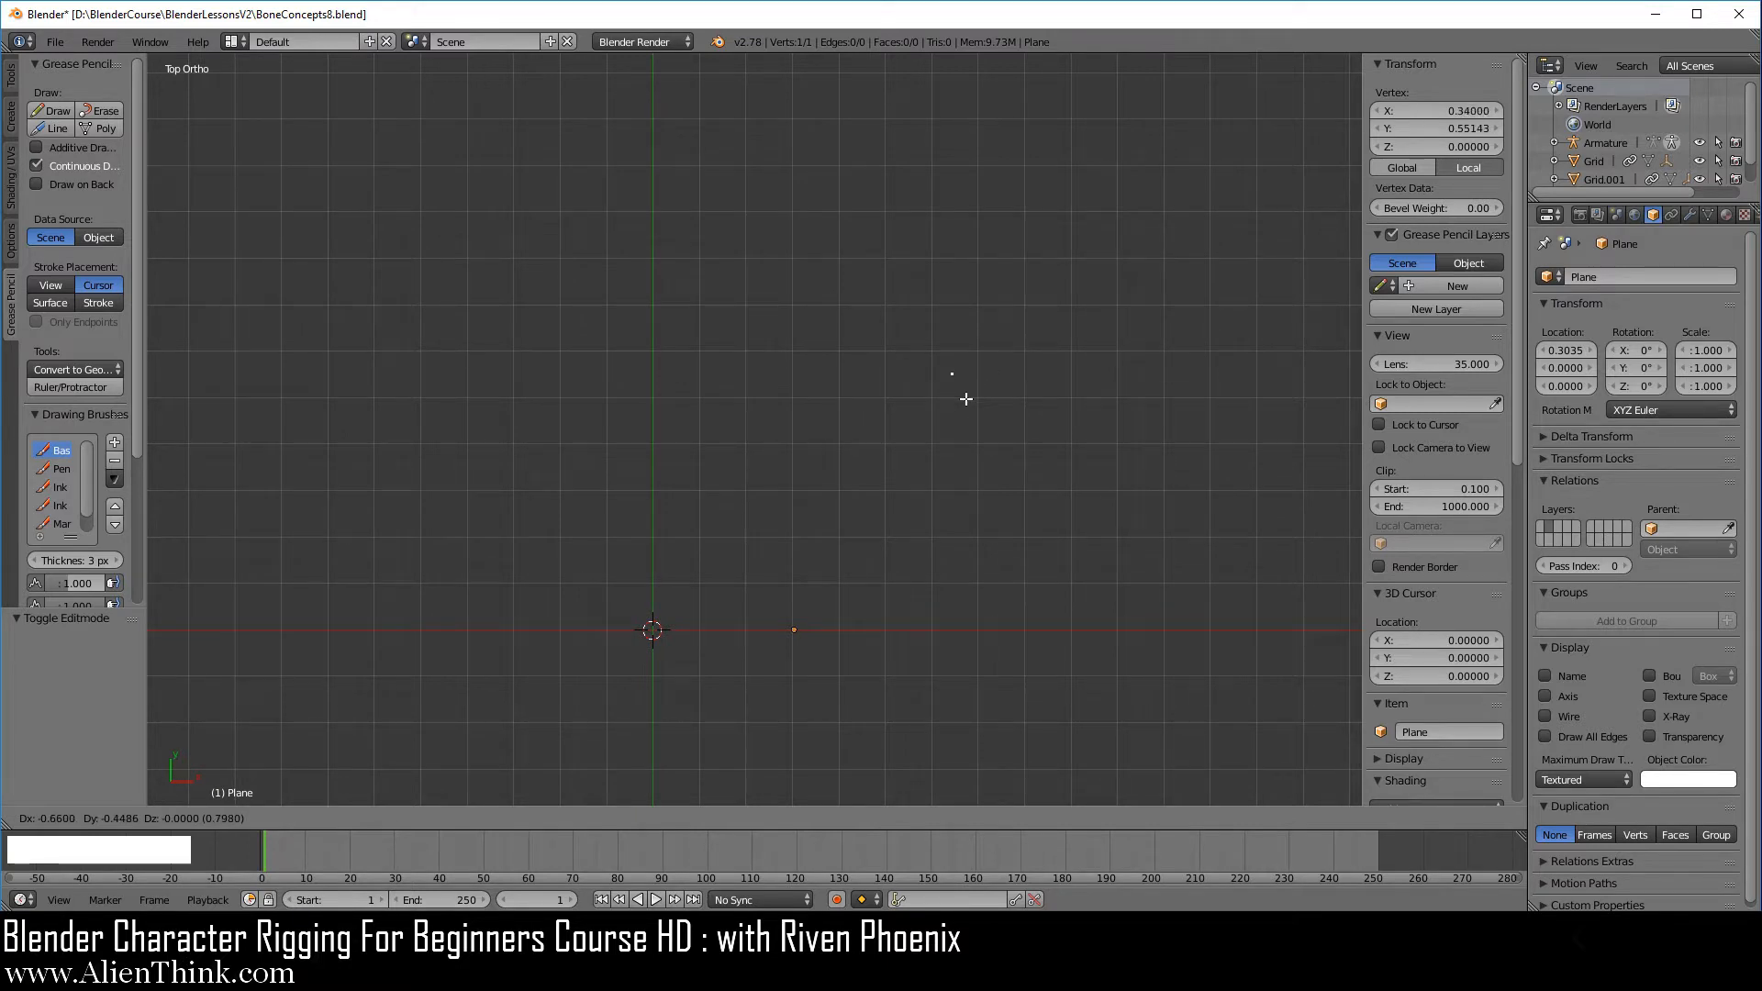
left_click(964, 392)
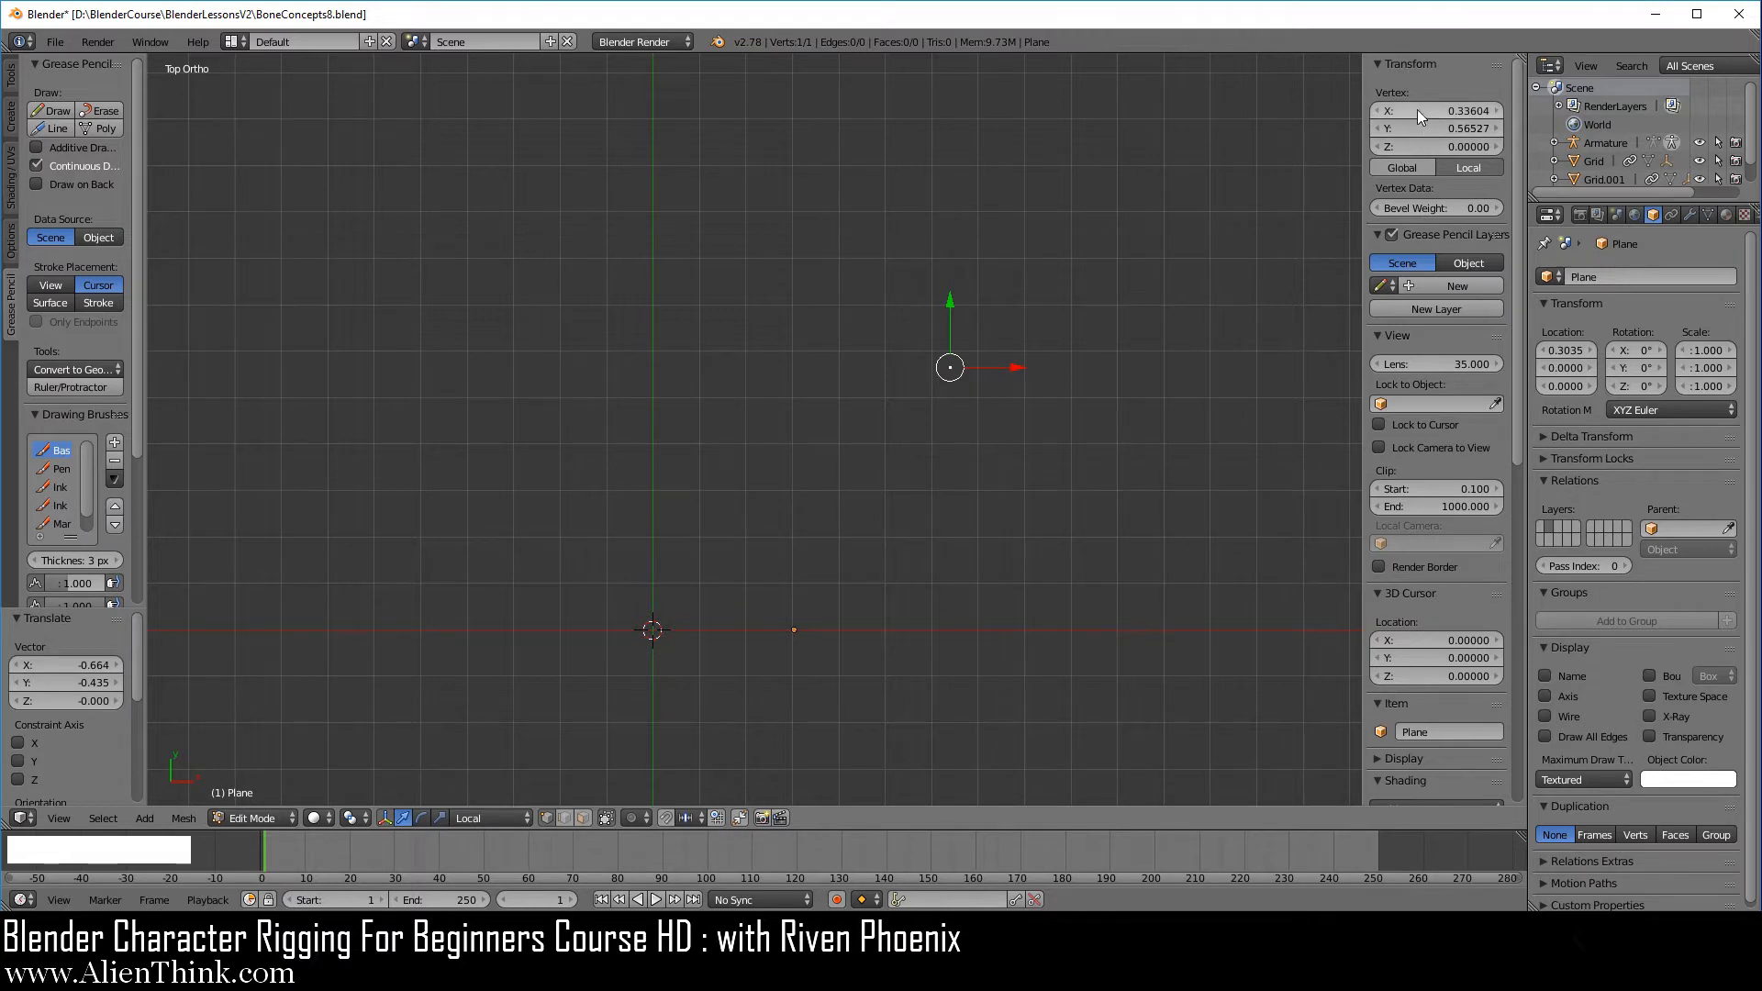
Step: Raise the vertex about 0.242 along the Z axis, and undo that move
middle_click(820, 534)
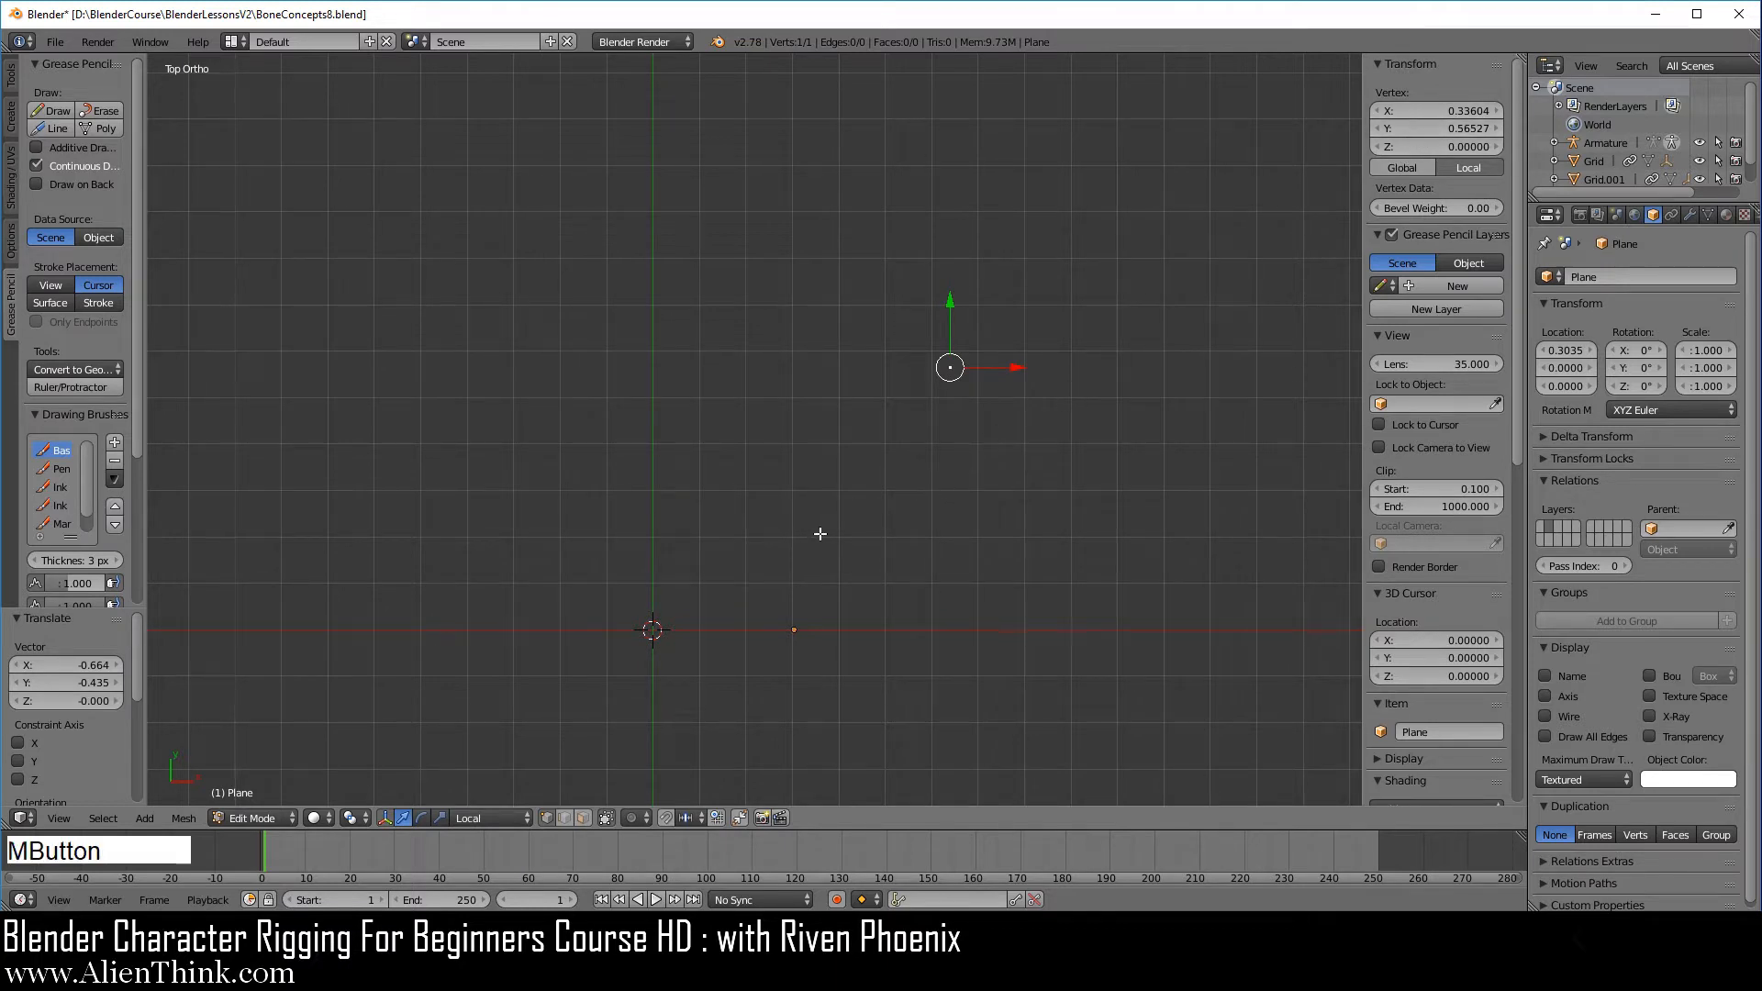
middle_click_drag(820, 533, 855, 232)
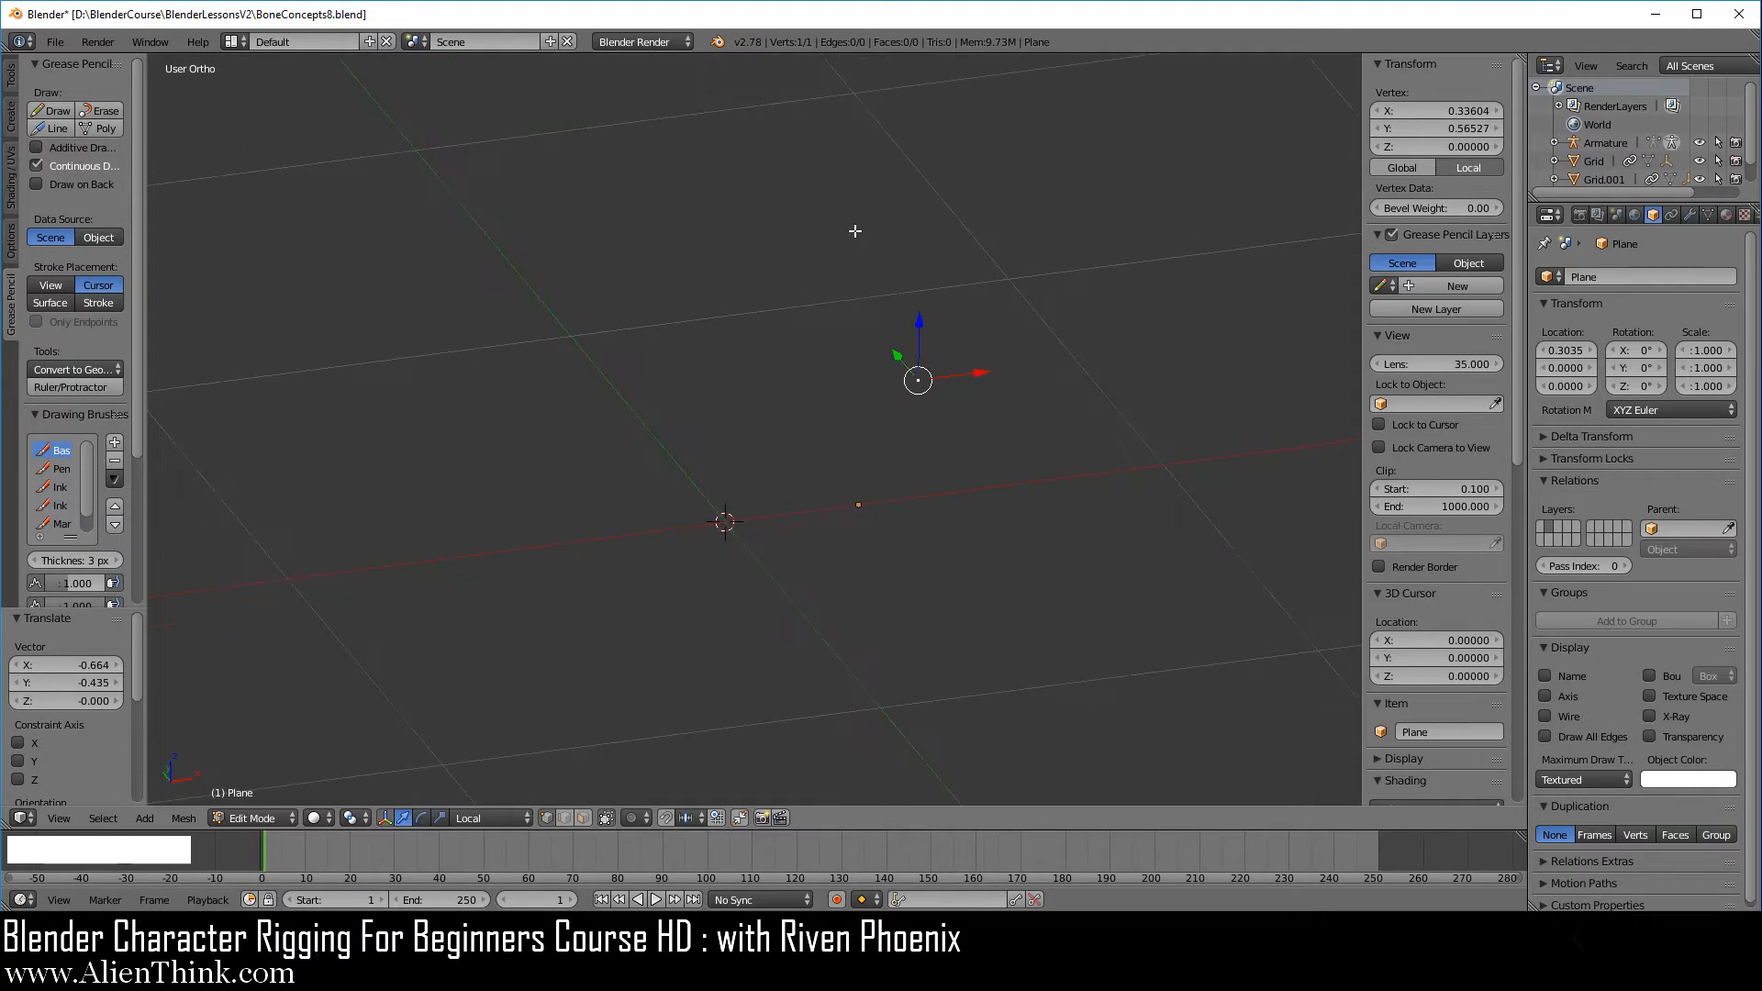
left_click_drag(919, 319, 929, 216)
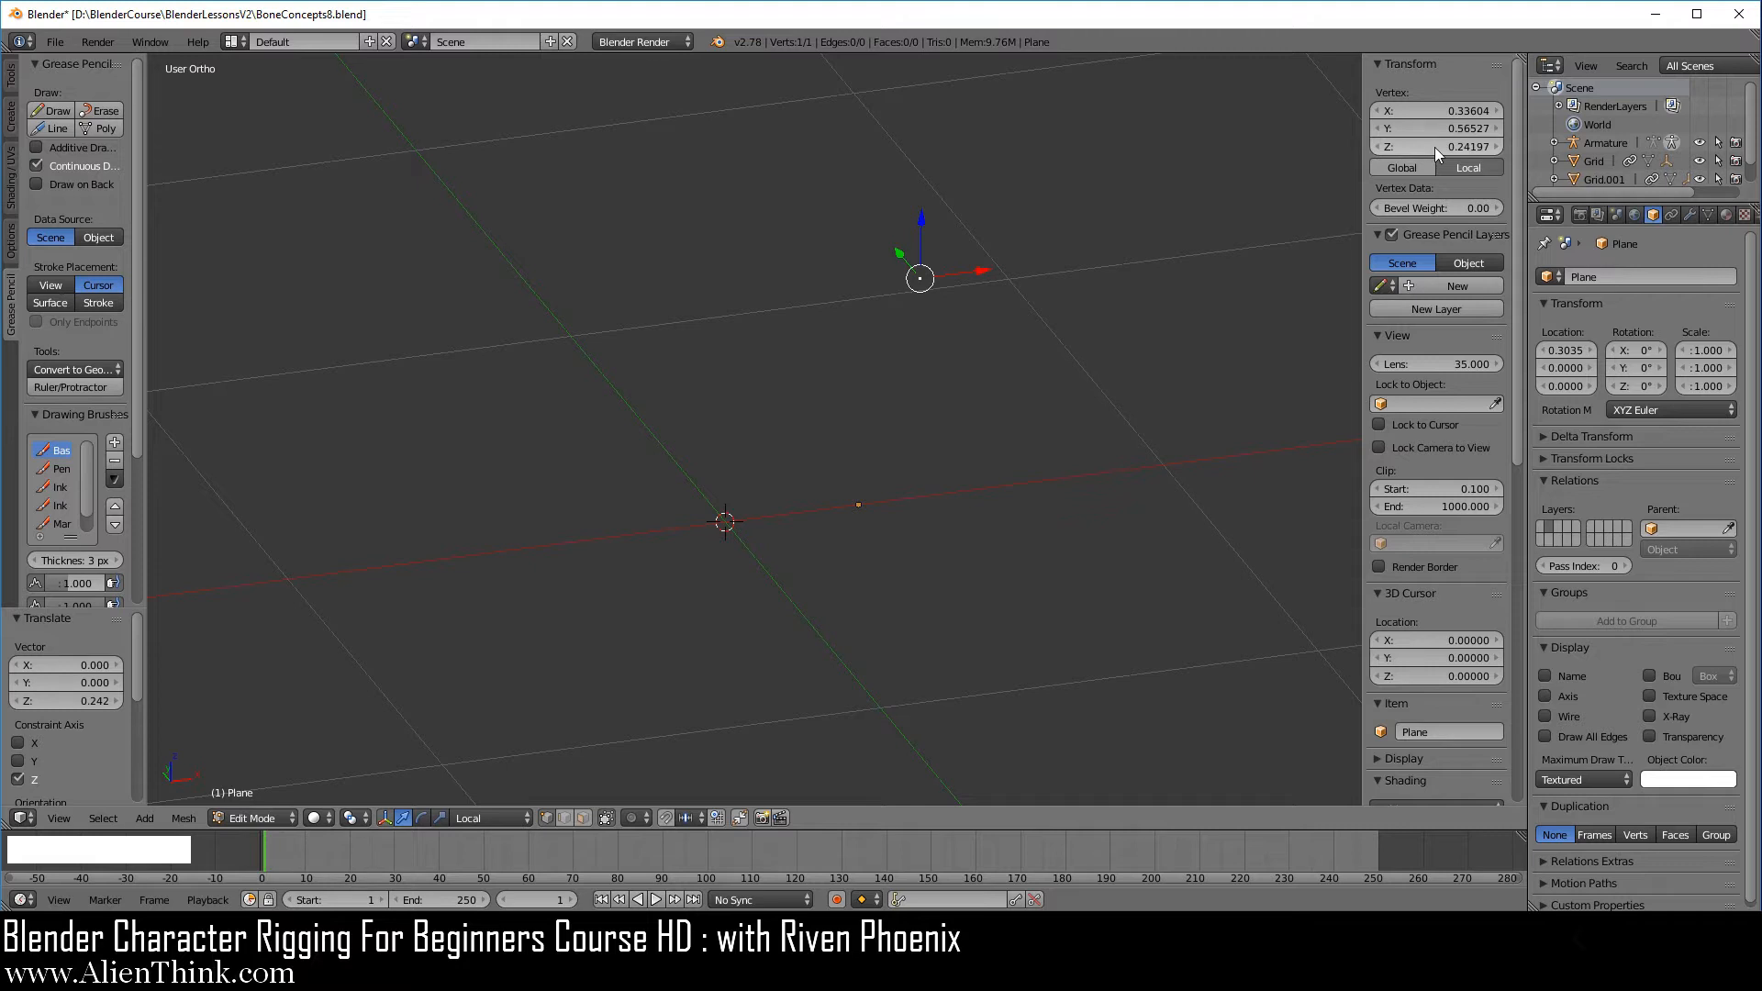
key("ctrl")
key("ctrl+z")
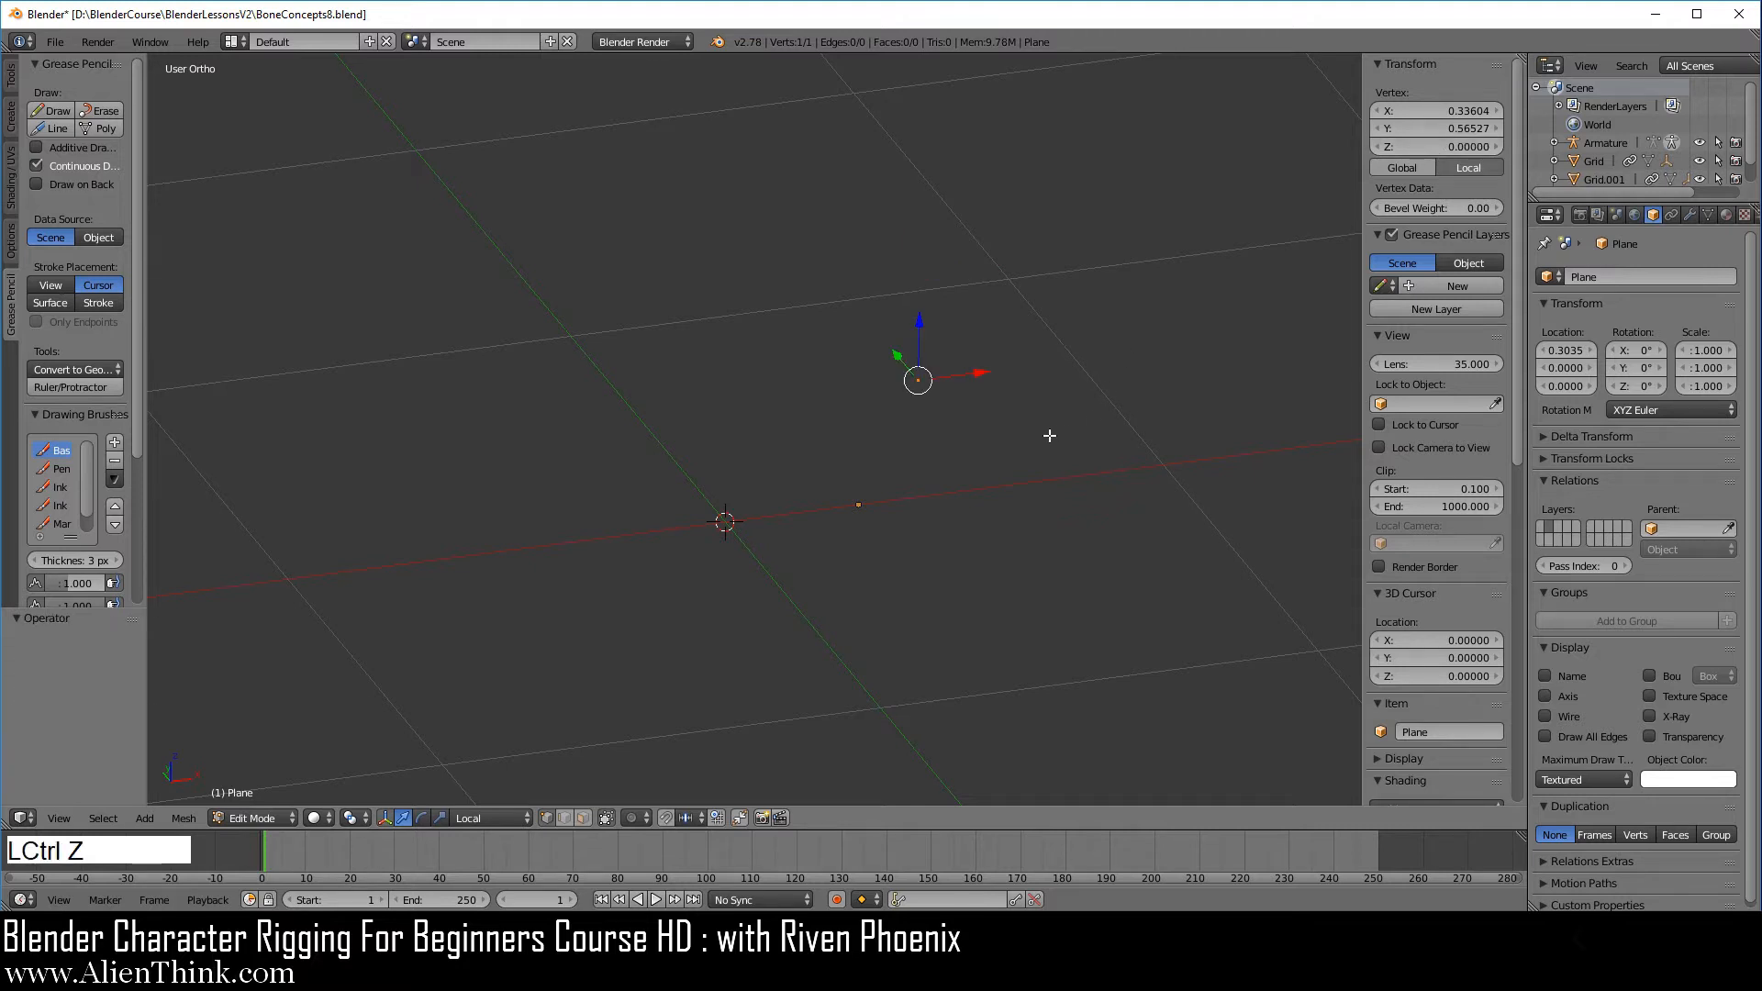
Step: In top view, move the vertex freely to about X 0.372, Y 0.658 in local coordinates
key("KP_7")
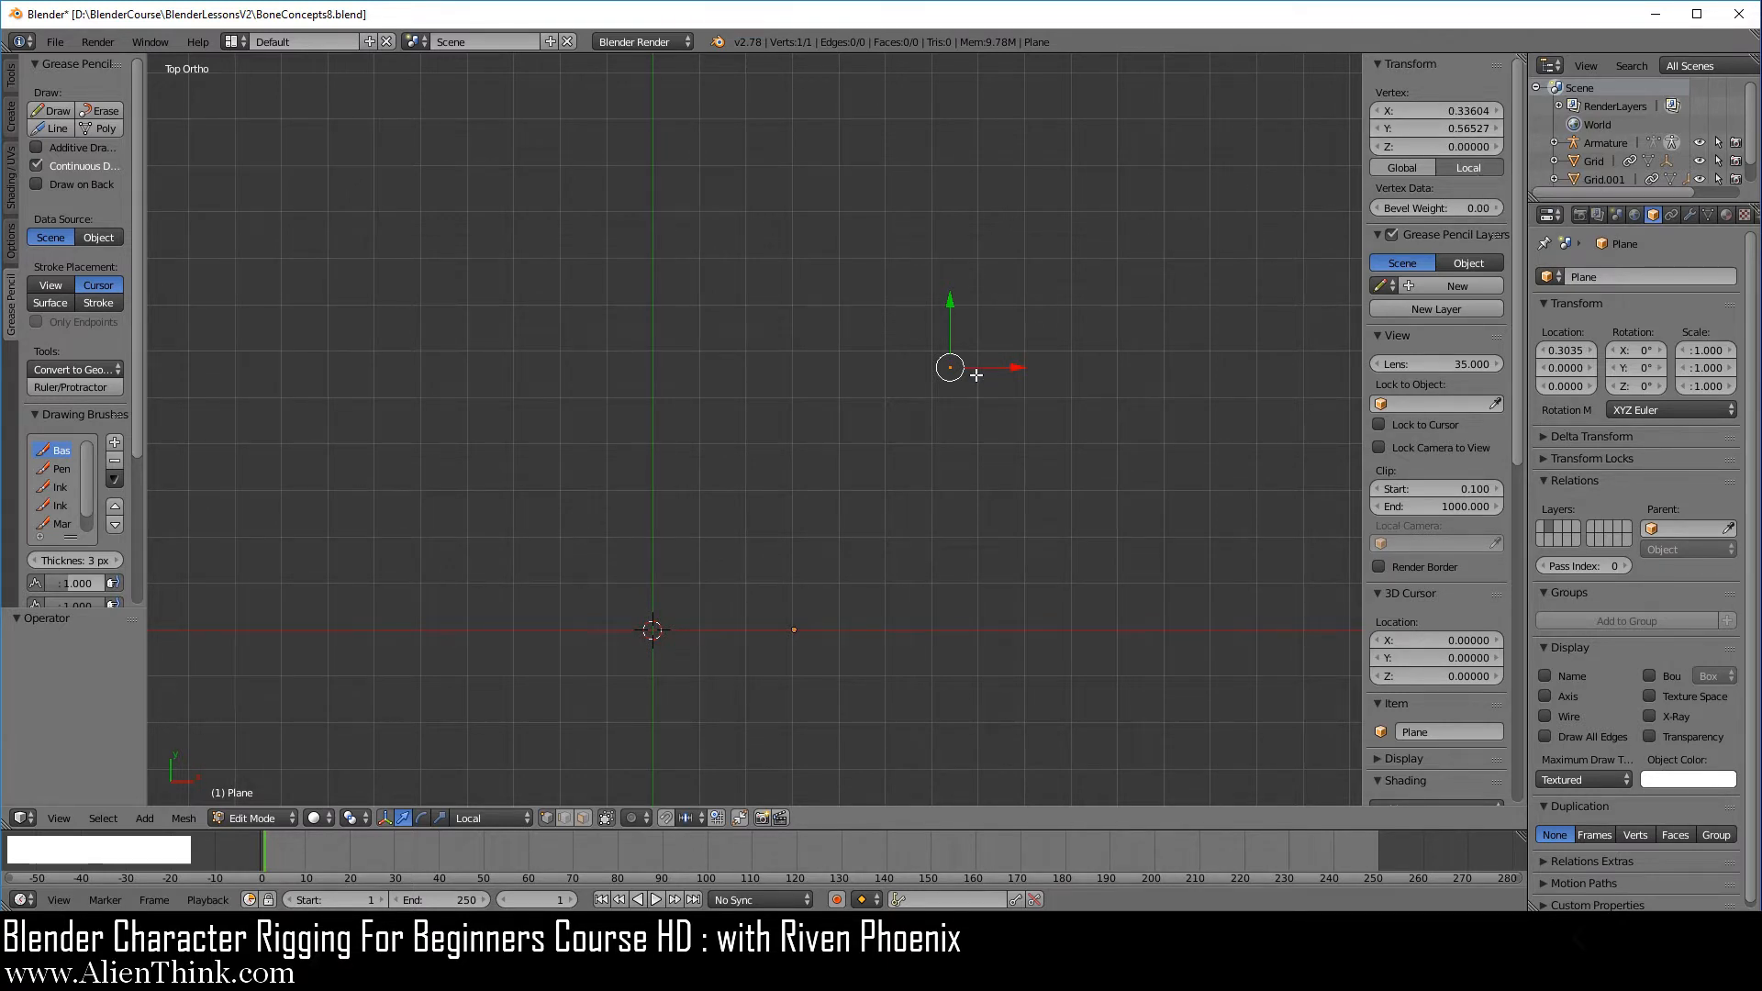
key("g")
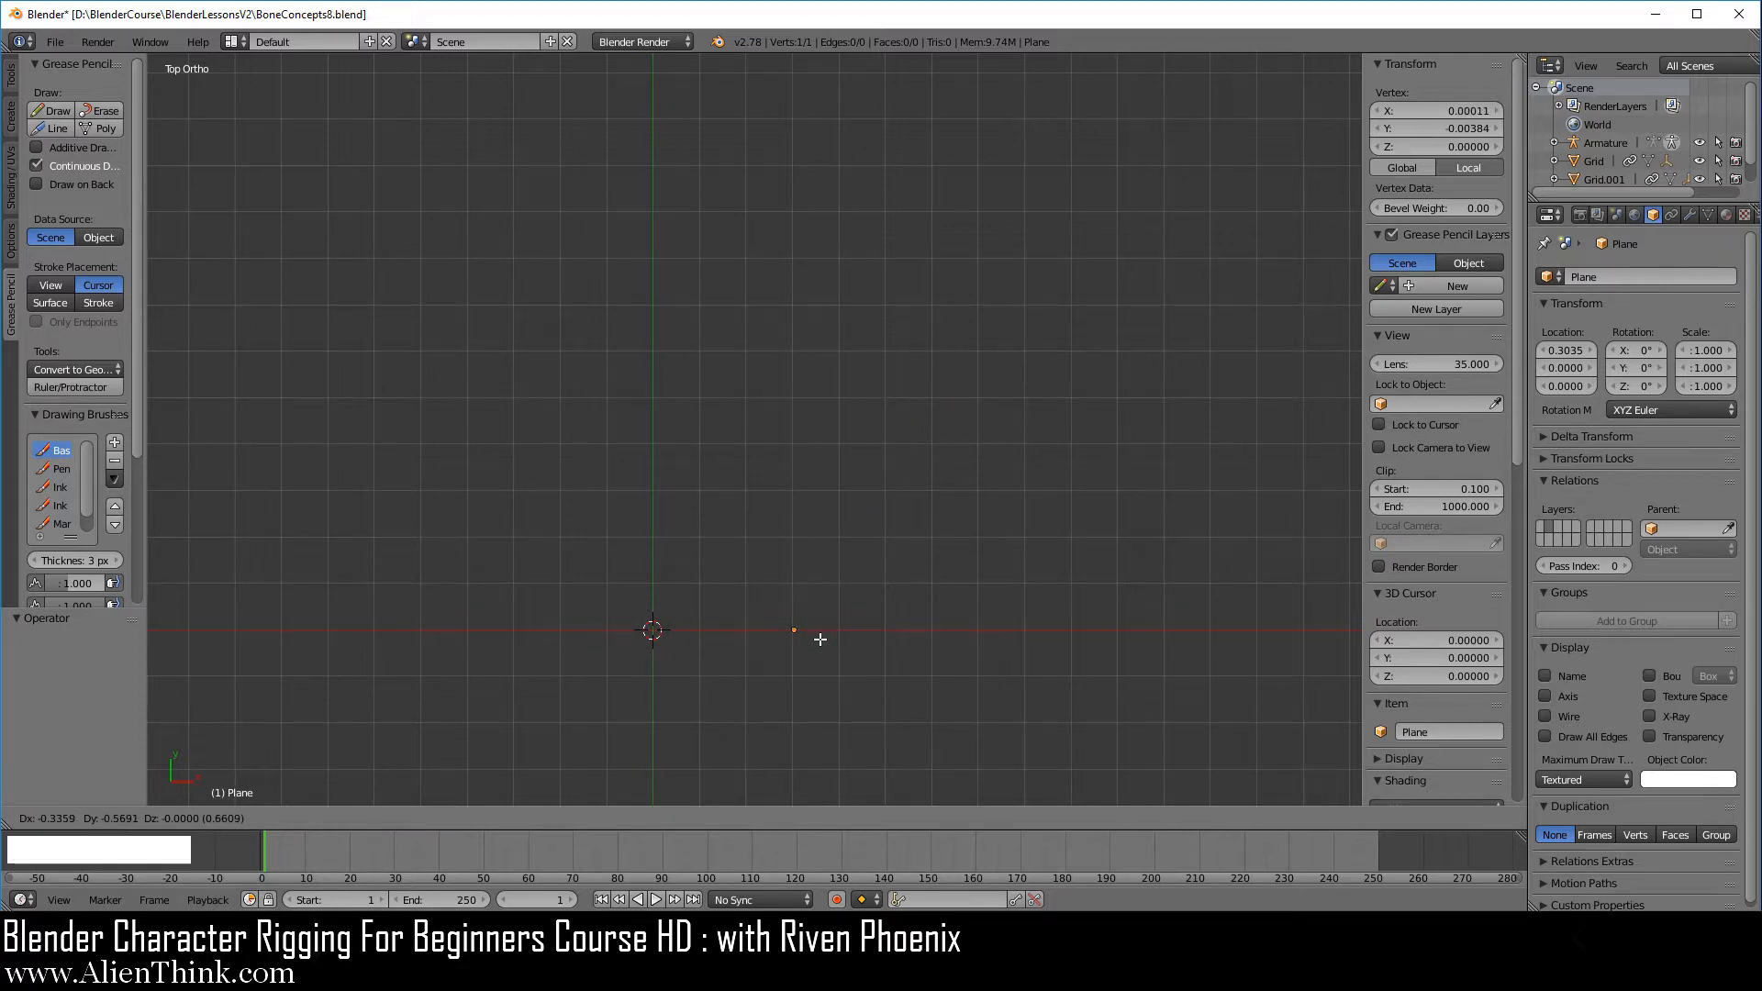
left_click(993, 331)
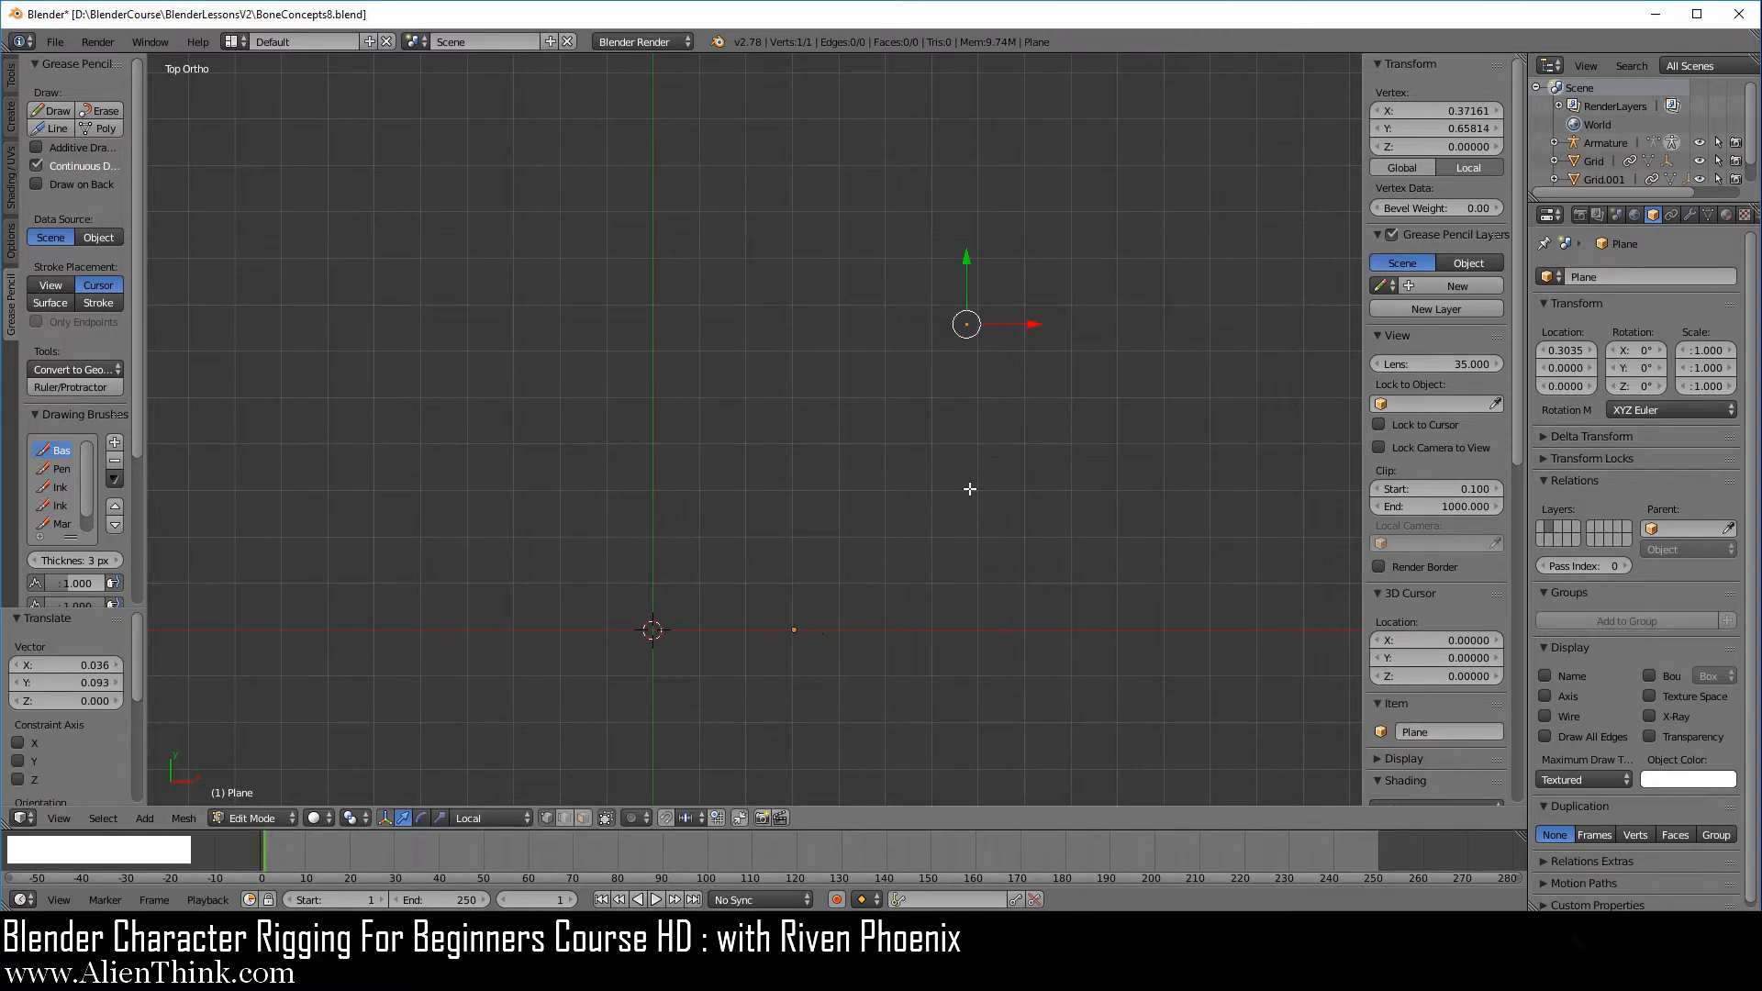
Step: Move the vertex freely to about global X 0.653, Y 0.652 while global coordinates are displayed, and return the coordinate display to local
left_click(1413, 173)
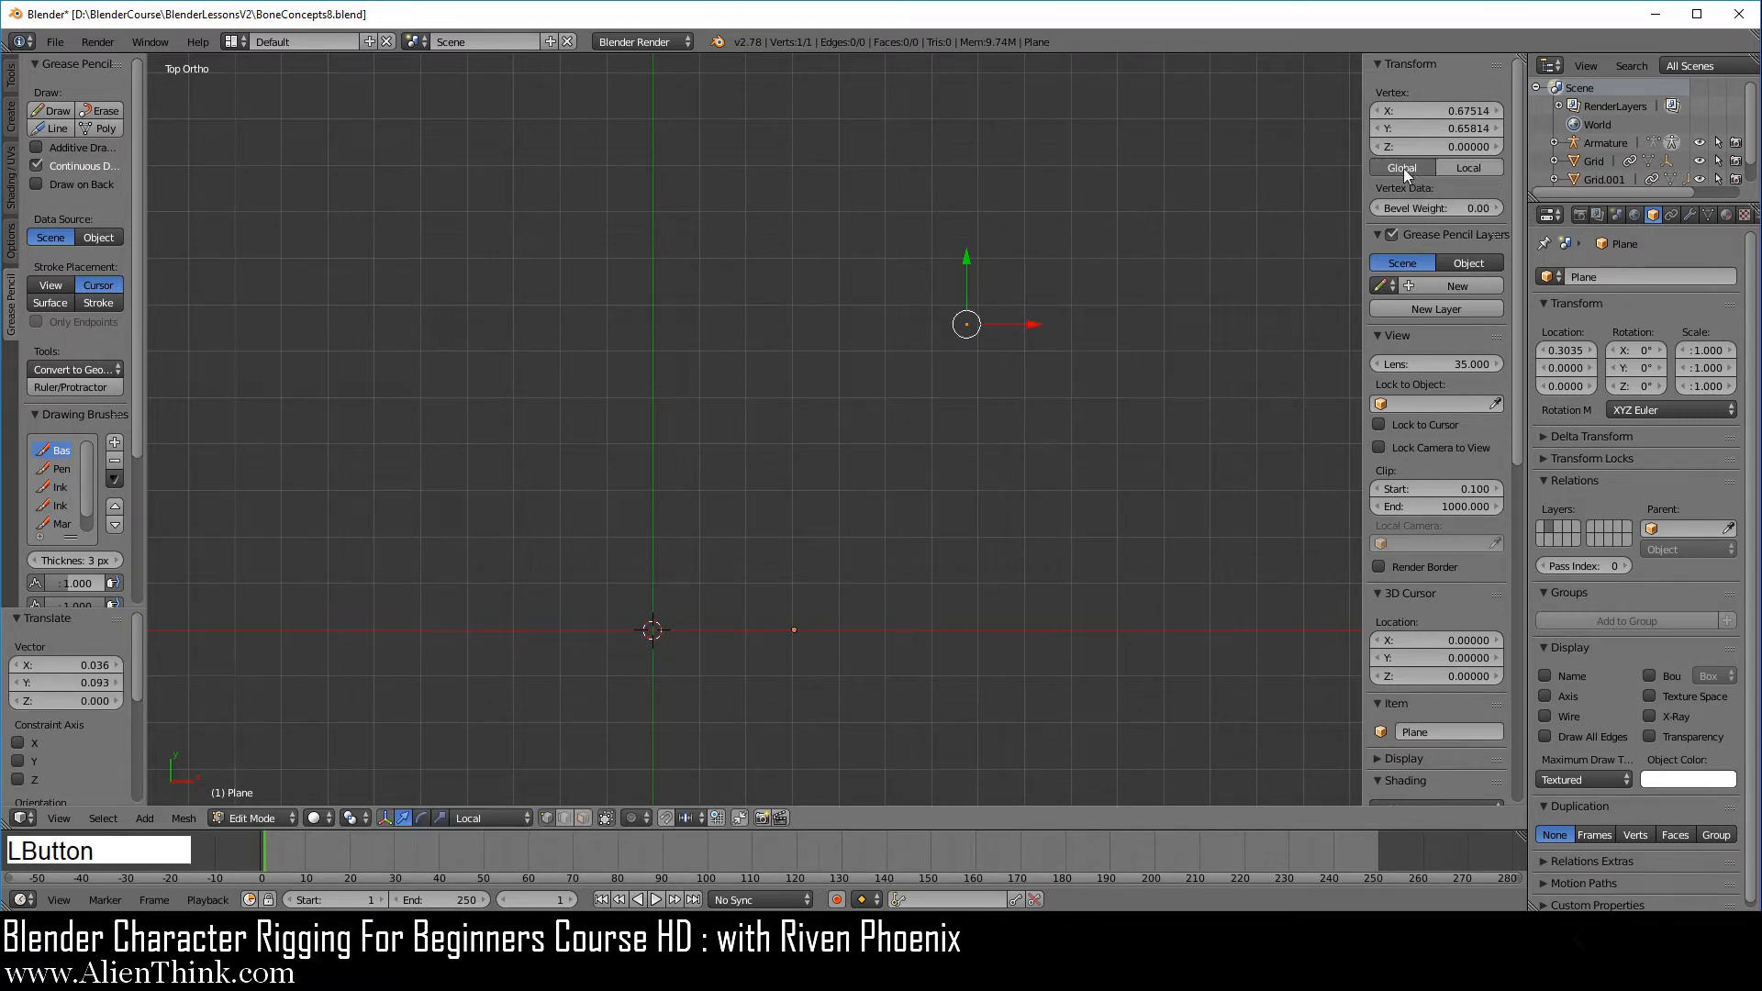
key("g")
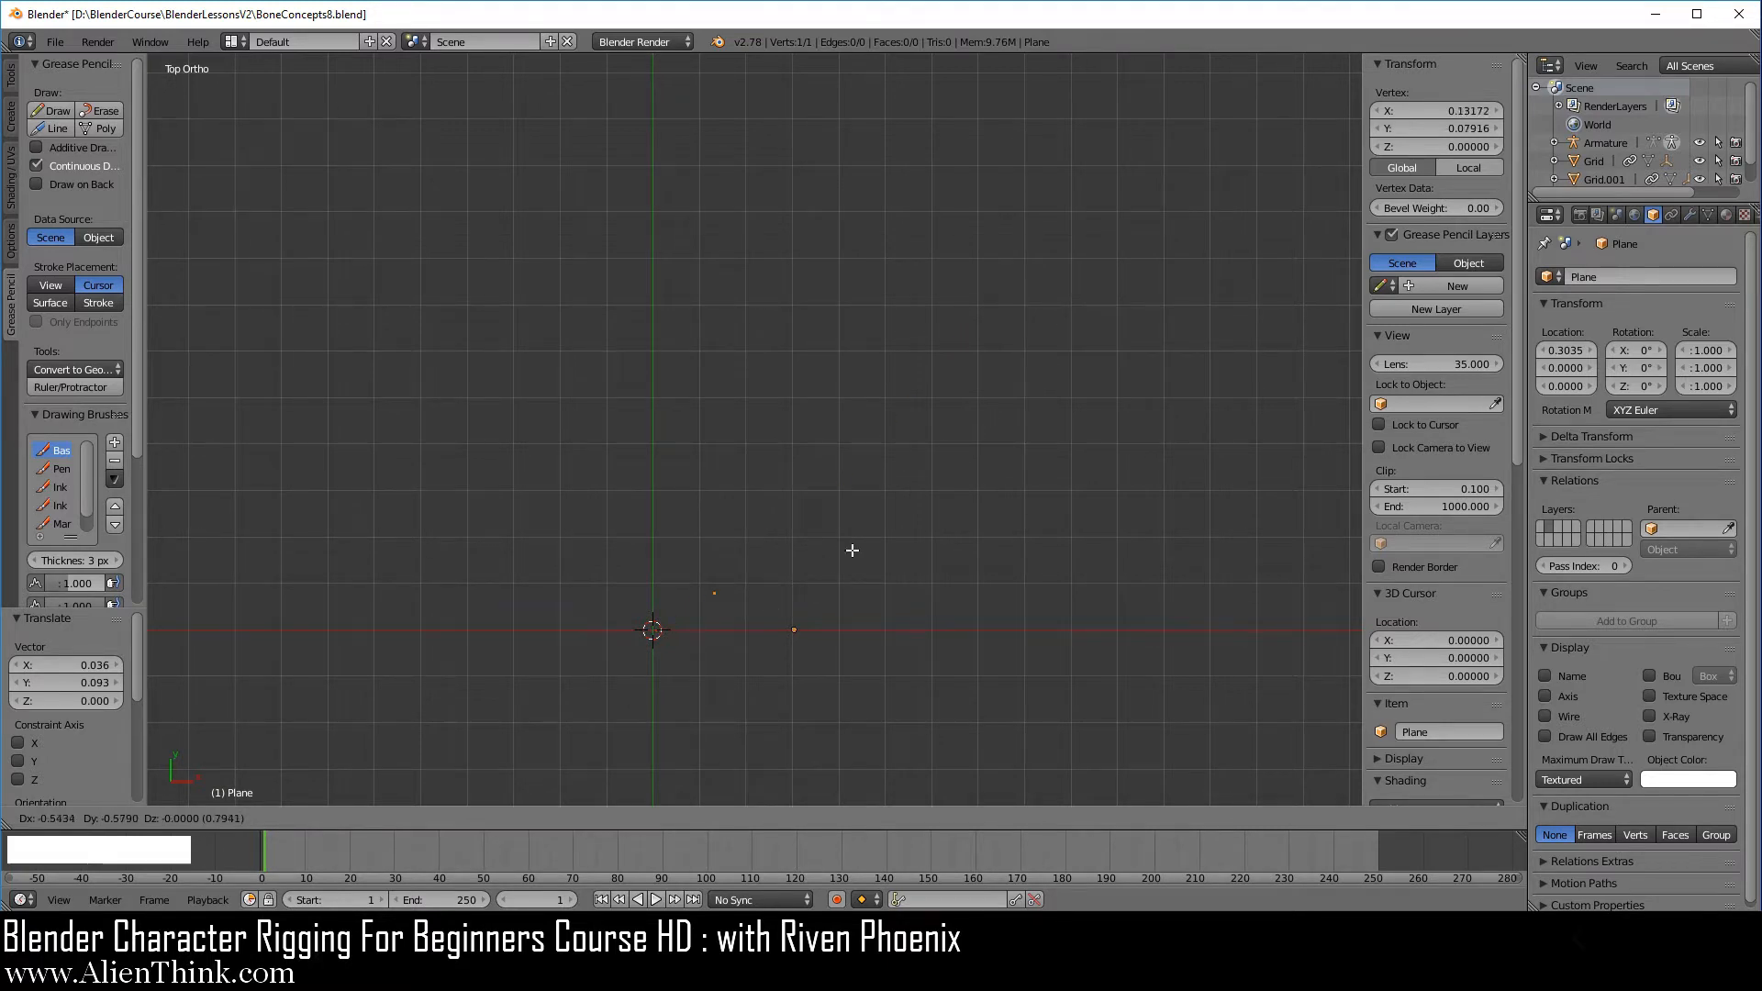
left_click(1069, 305)
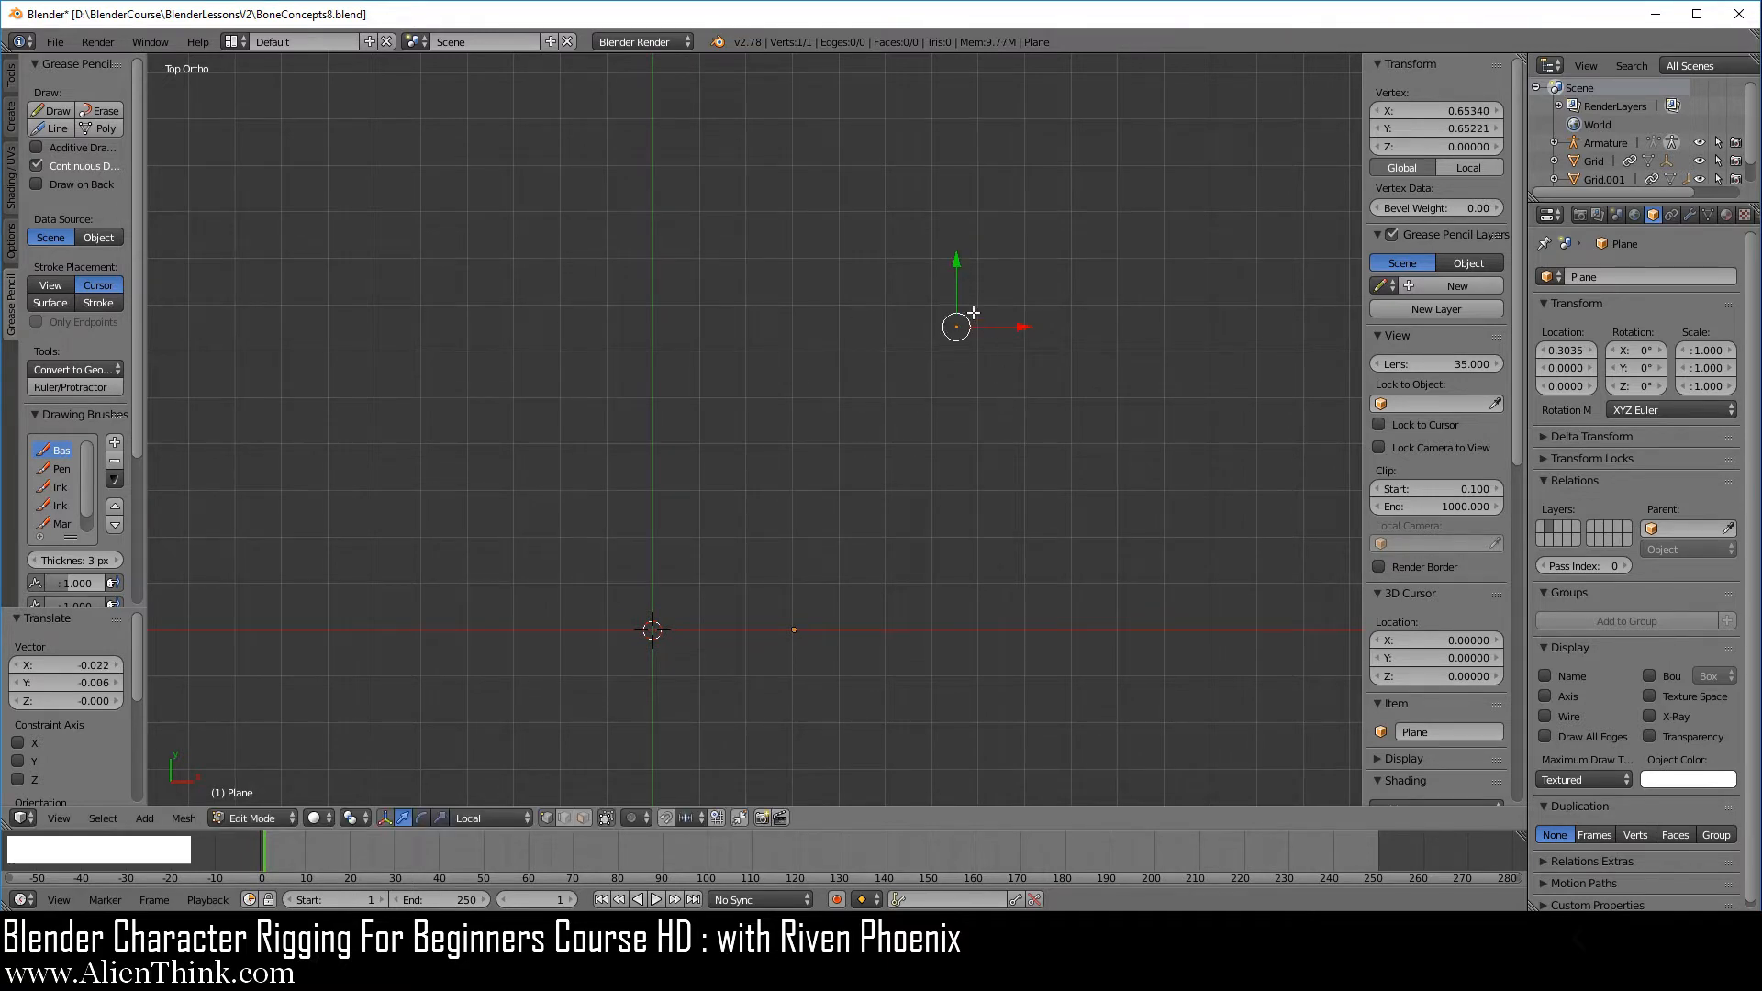
key("g")
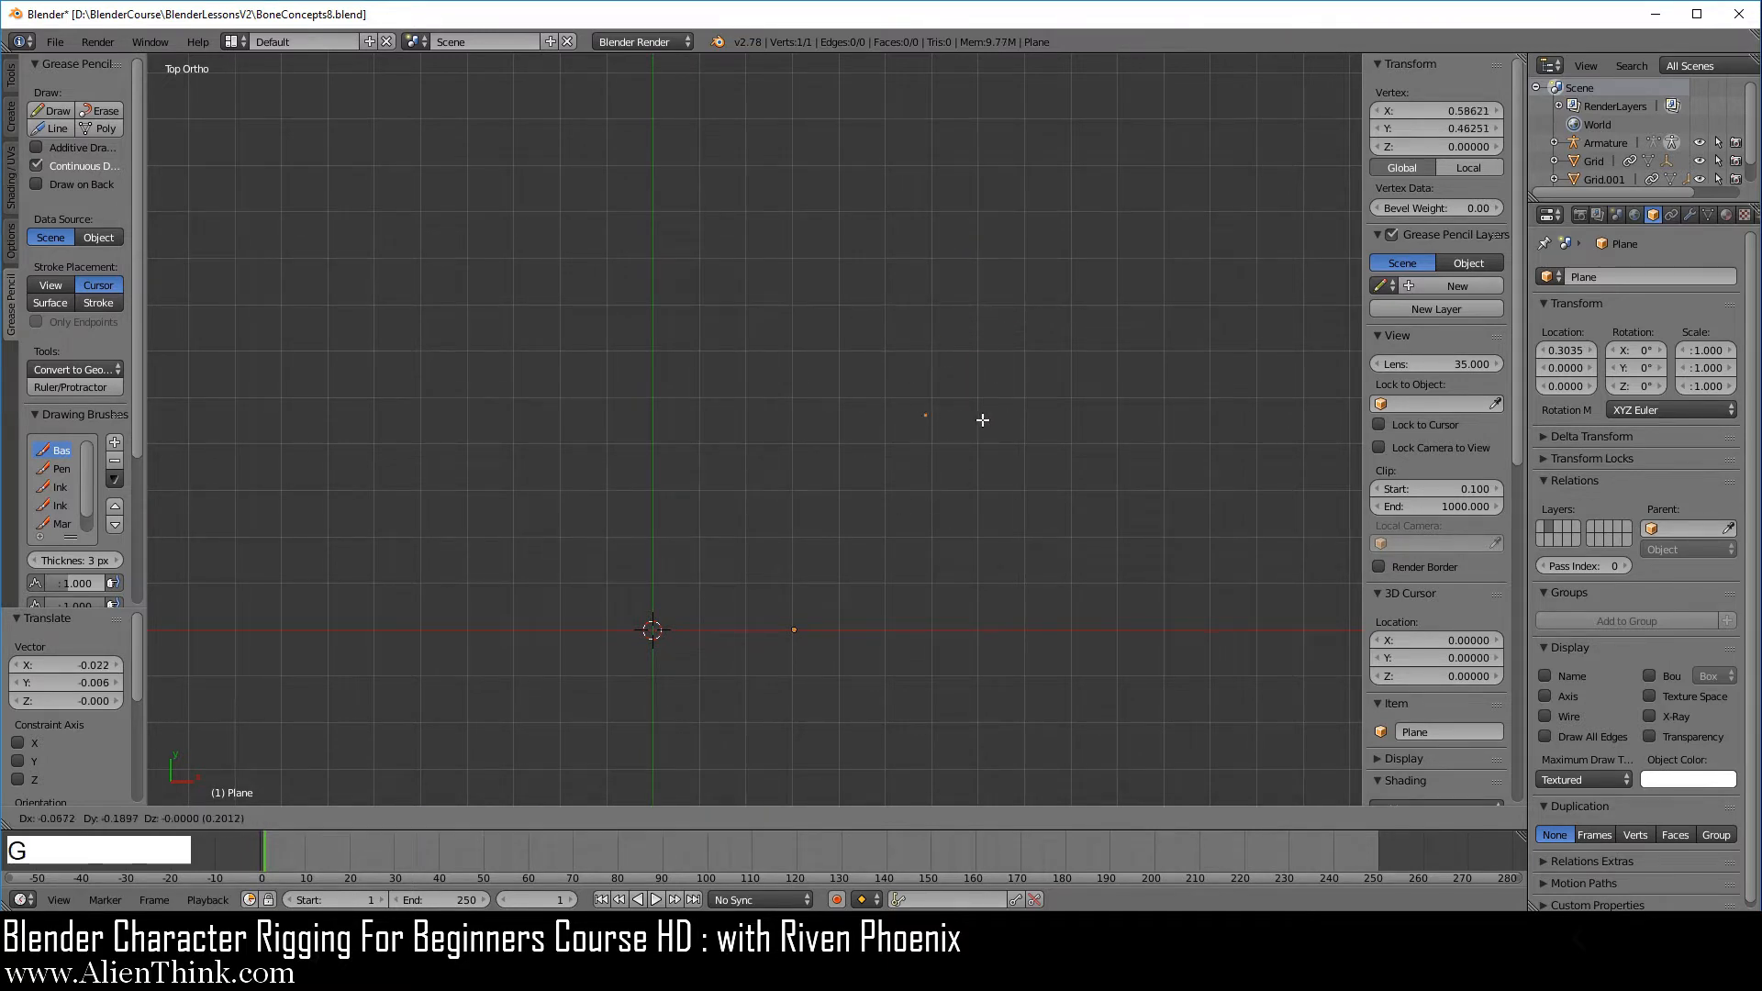
right_click(983, 356)
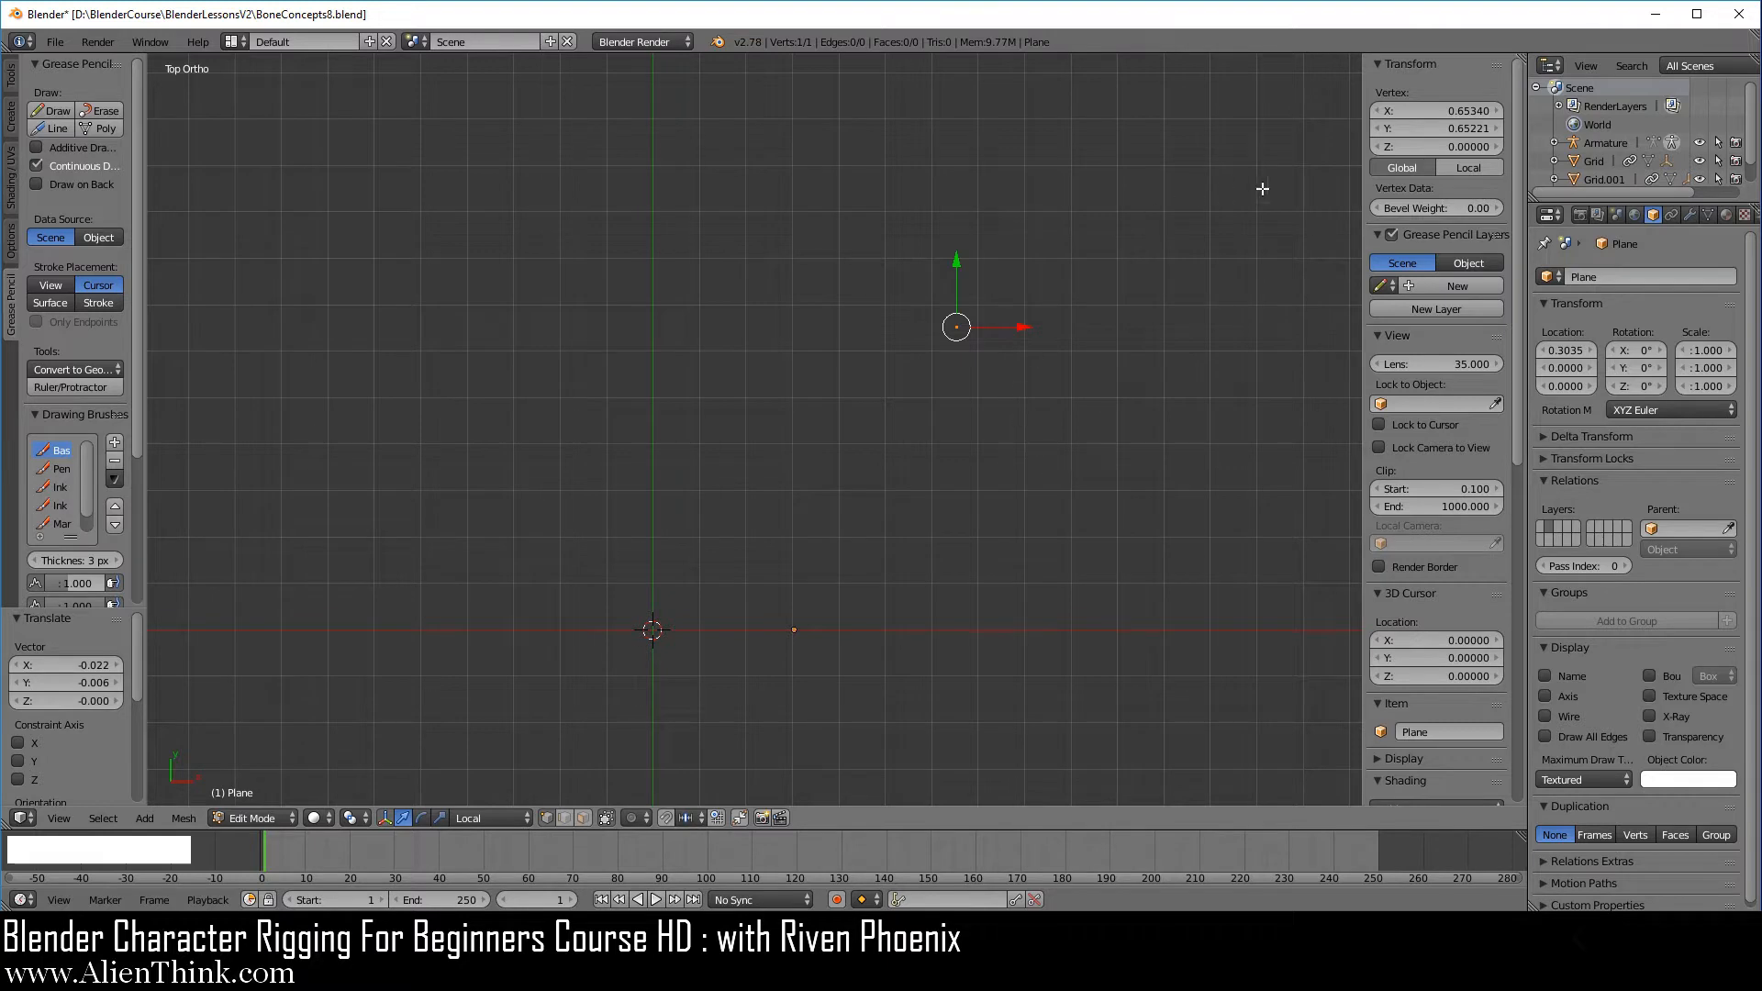
left_click(1461, 168)
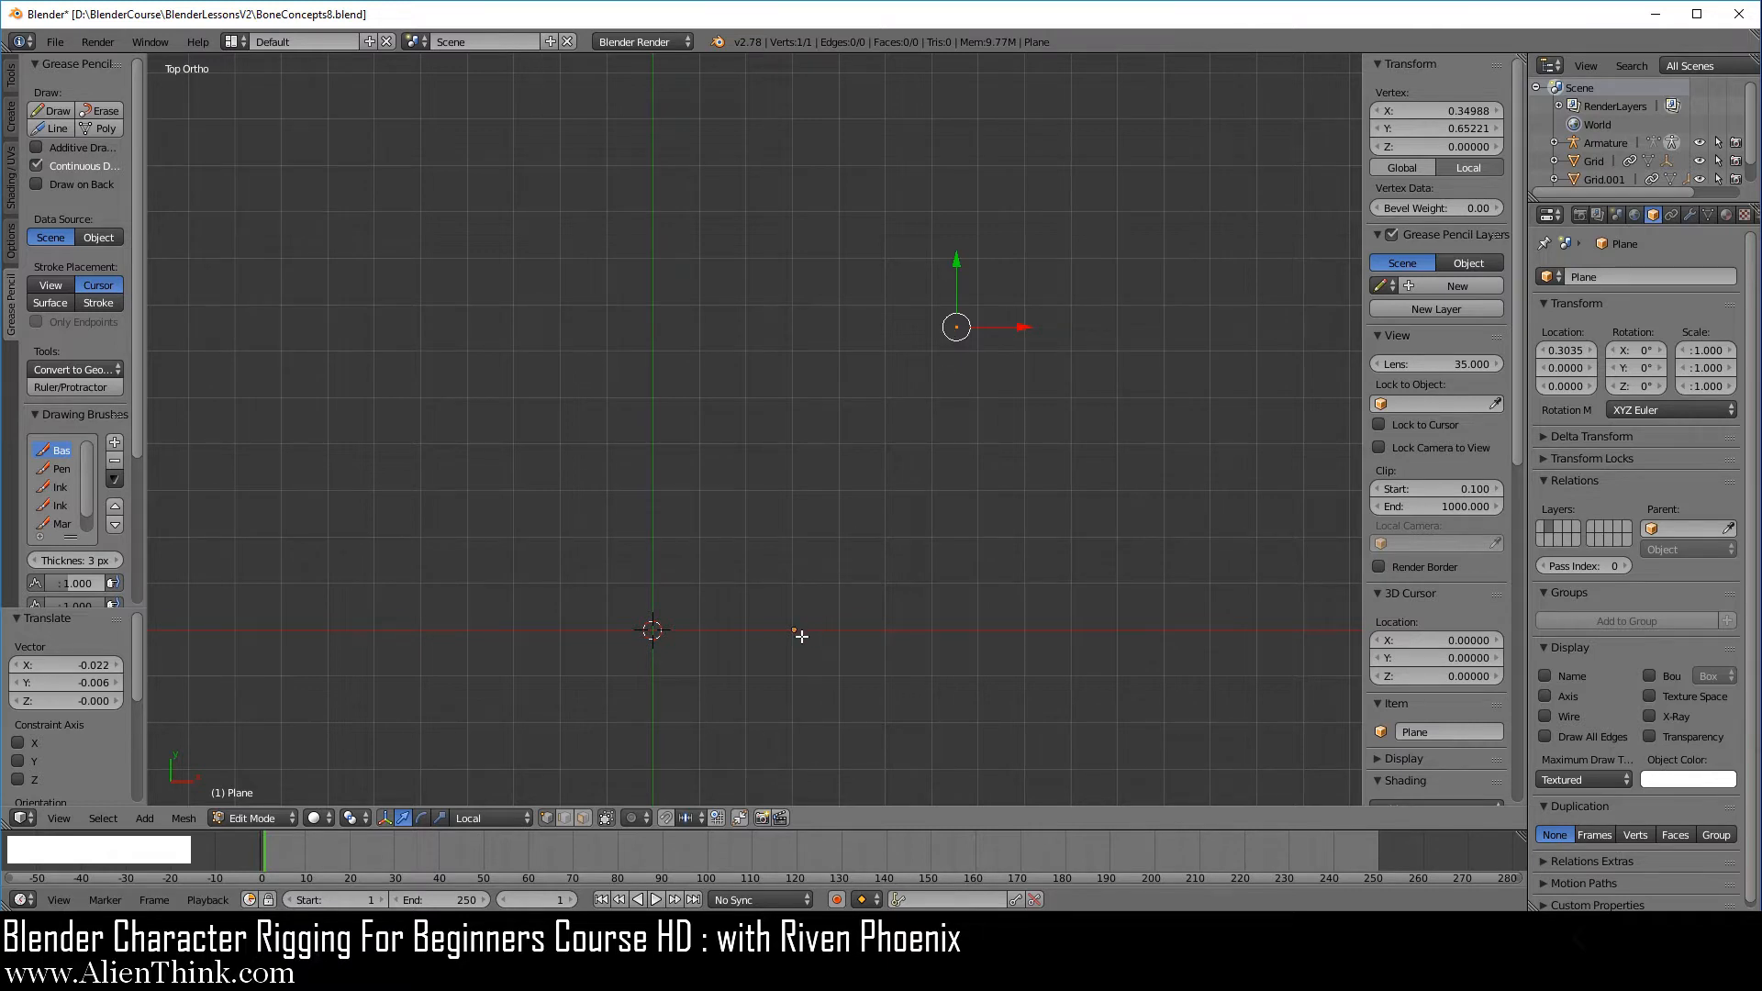
Step: In Object Mode, move the Plane object freely to about X 0.460, Y 0.164
left_click(244, 818)
left_click(263, 795)
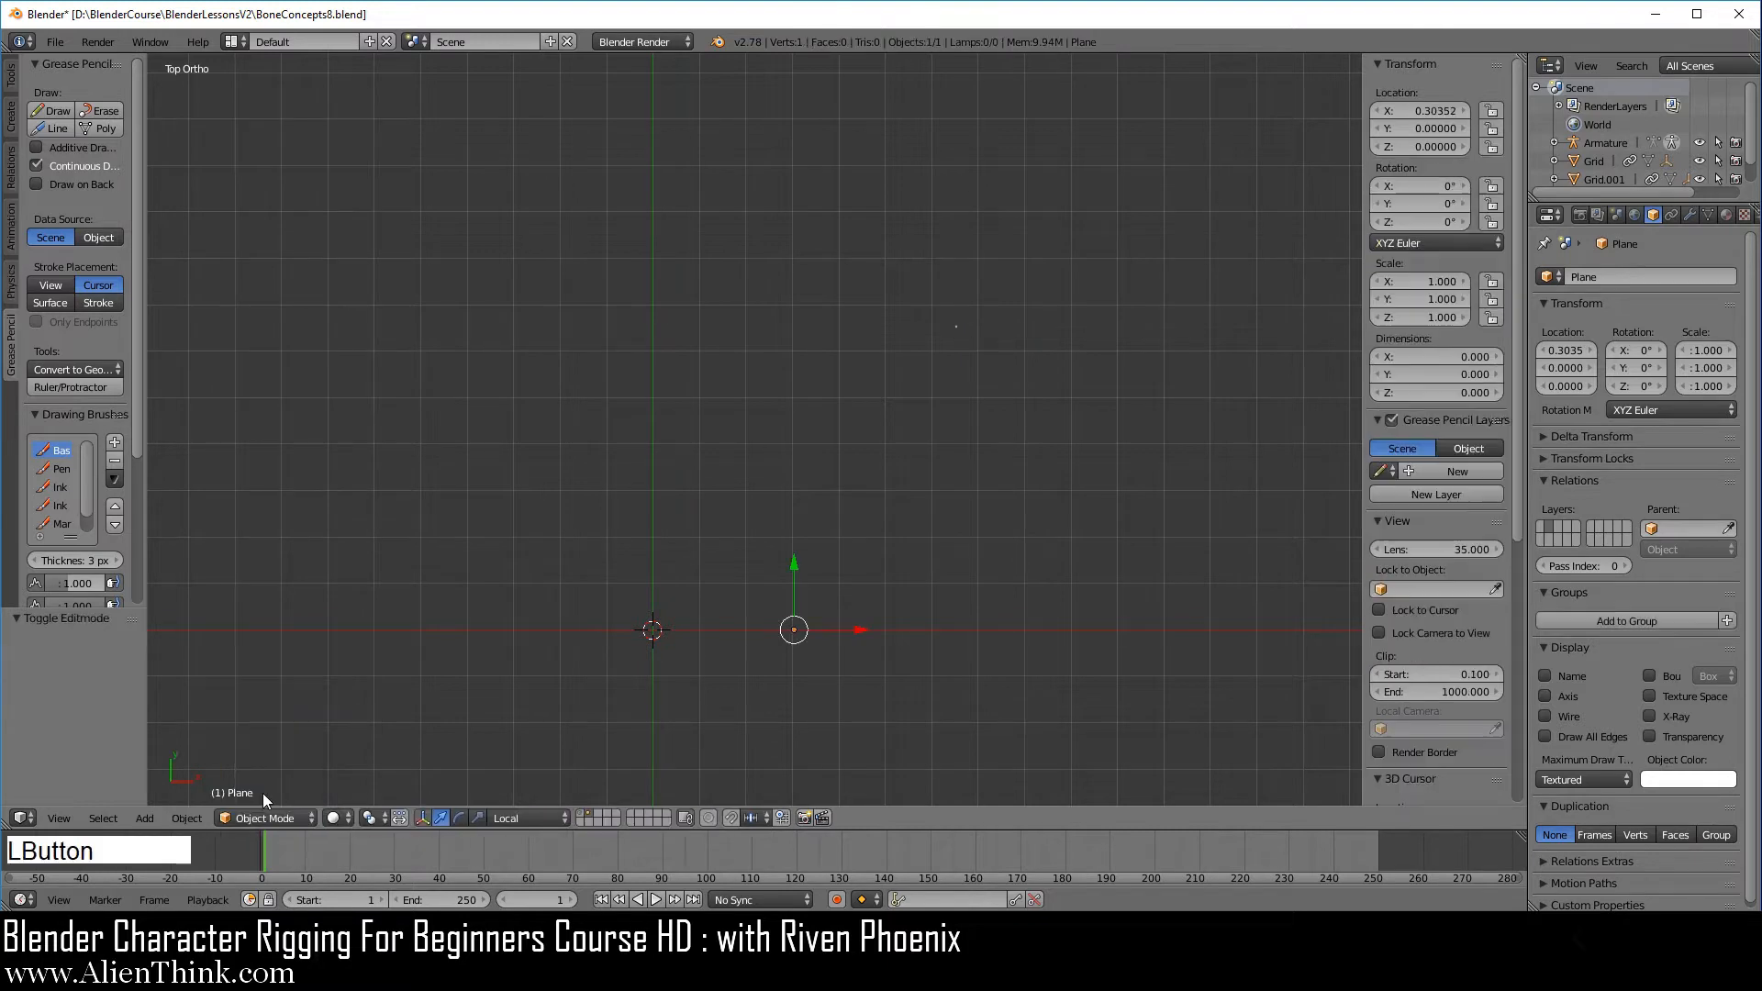
key("g")
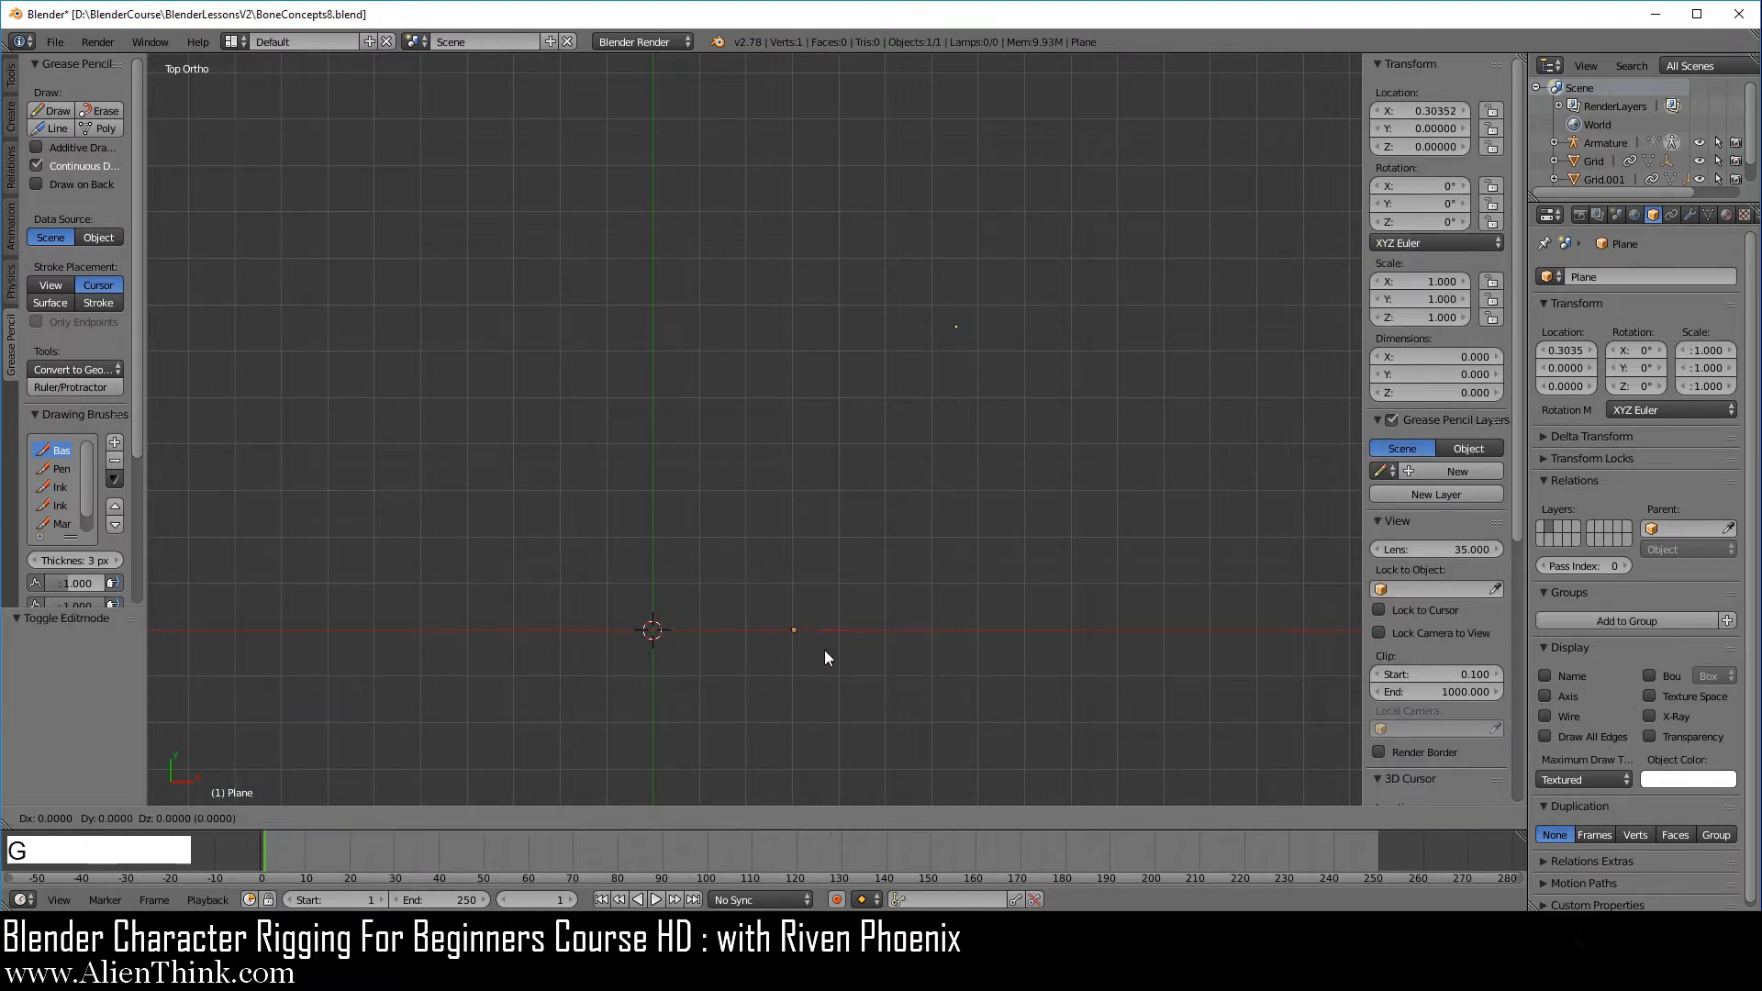
left_click(897, 575)
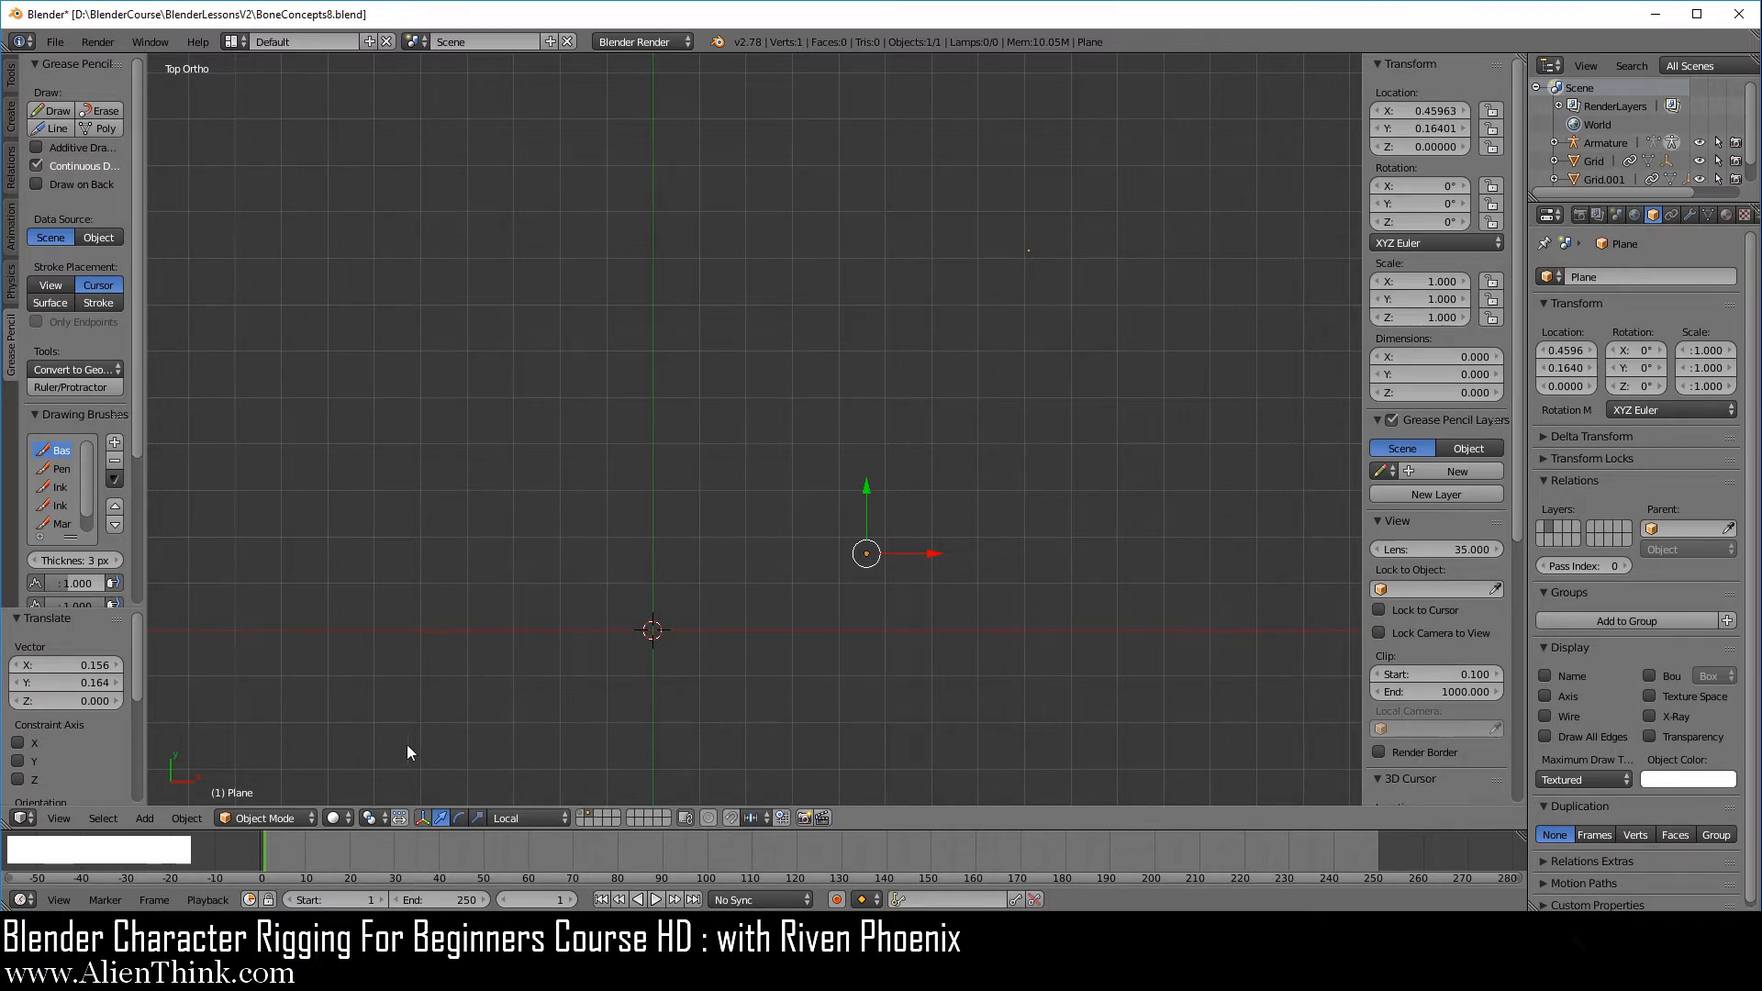
Step: In Edit Mode, adjust the vertex's local coordinates to about X 0.190, Y 0.612, and compare them with its global coordinates
left_click(280, 817)
left_click(286, 774)
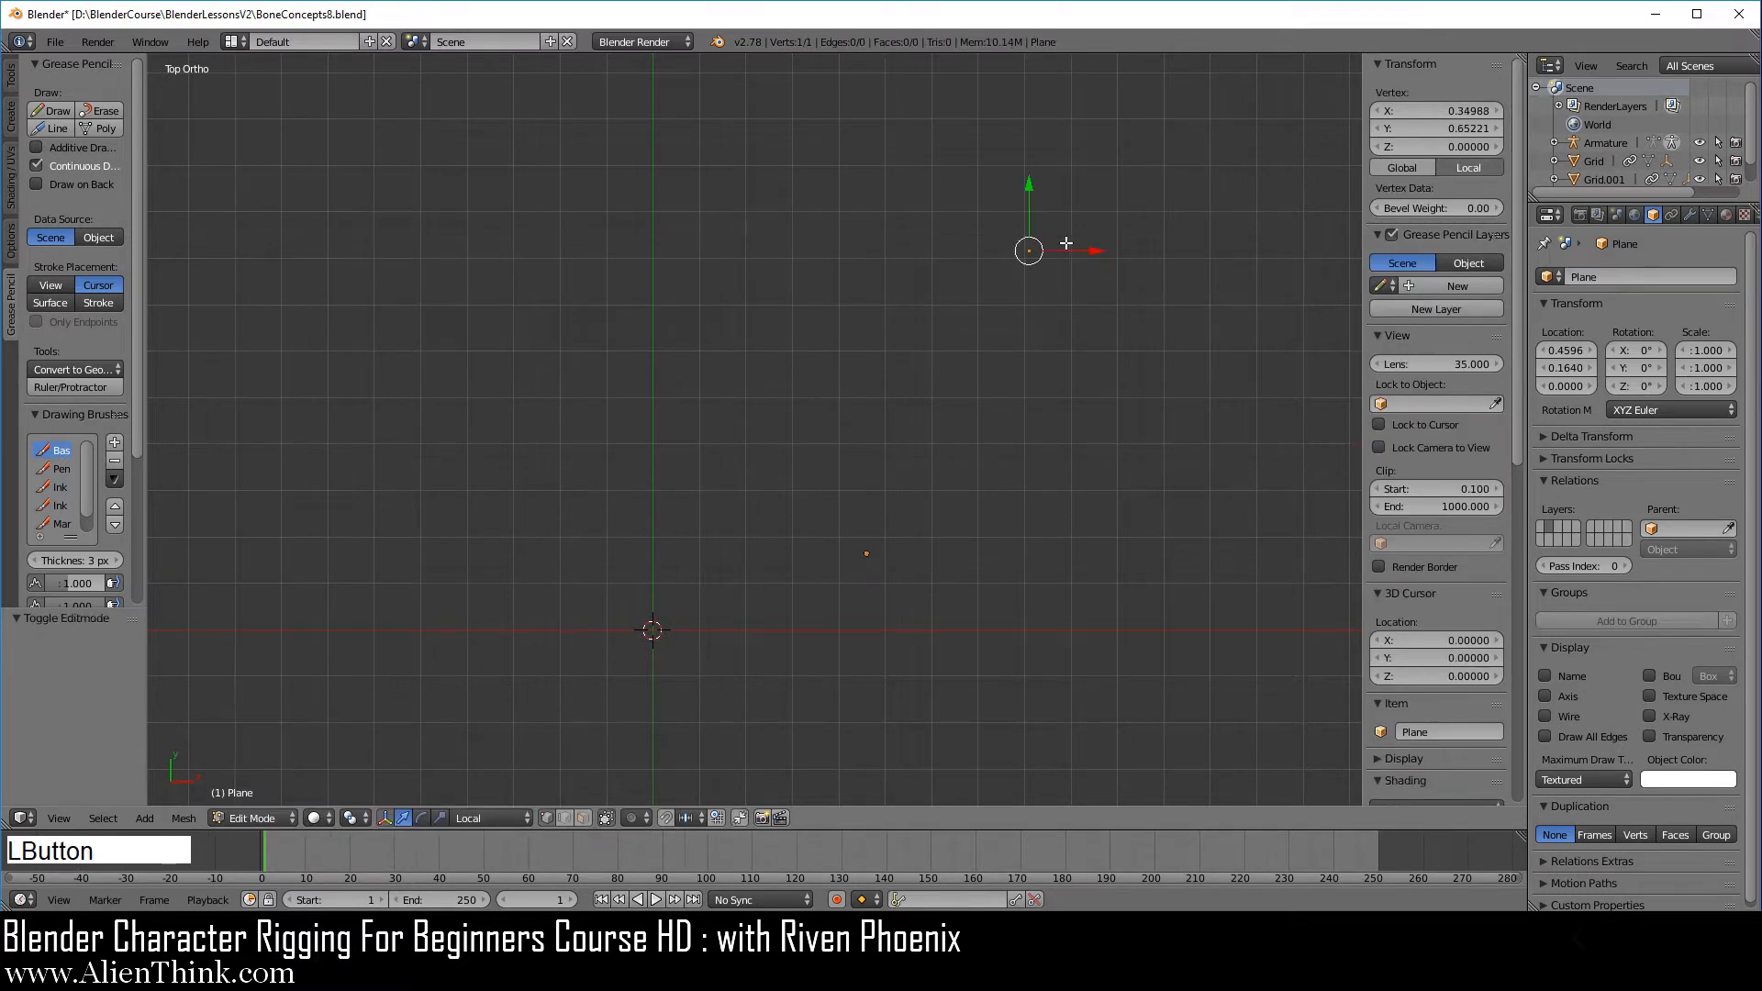
right_click(1029, 251)
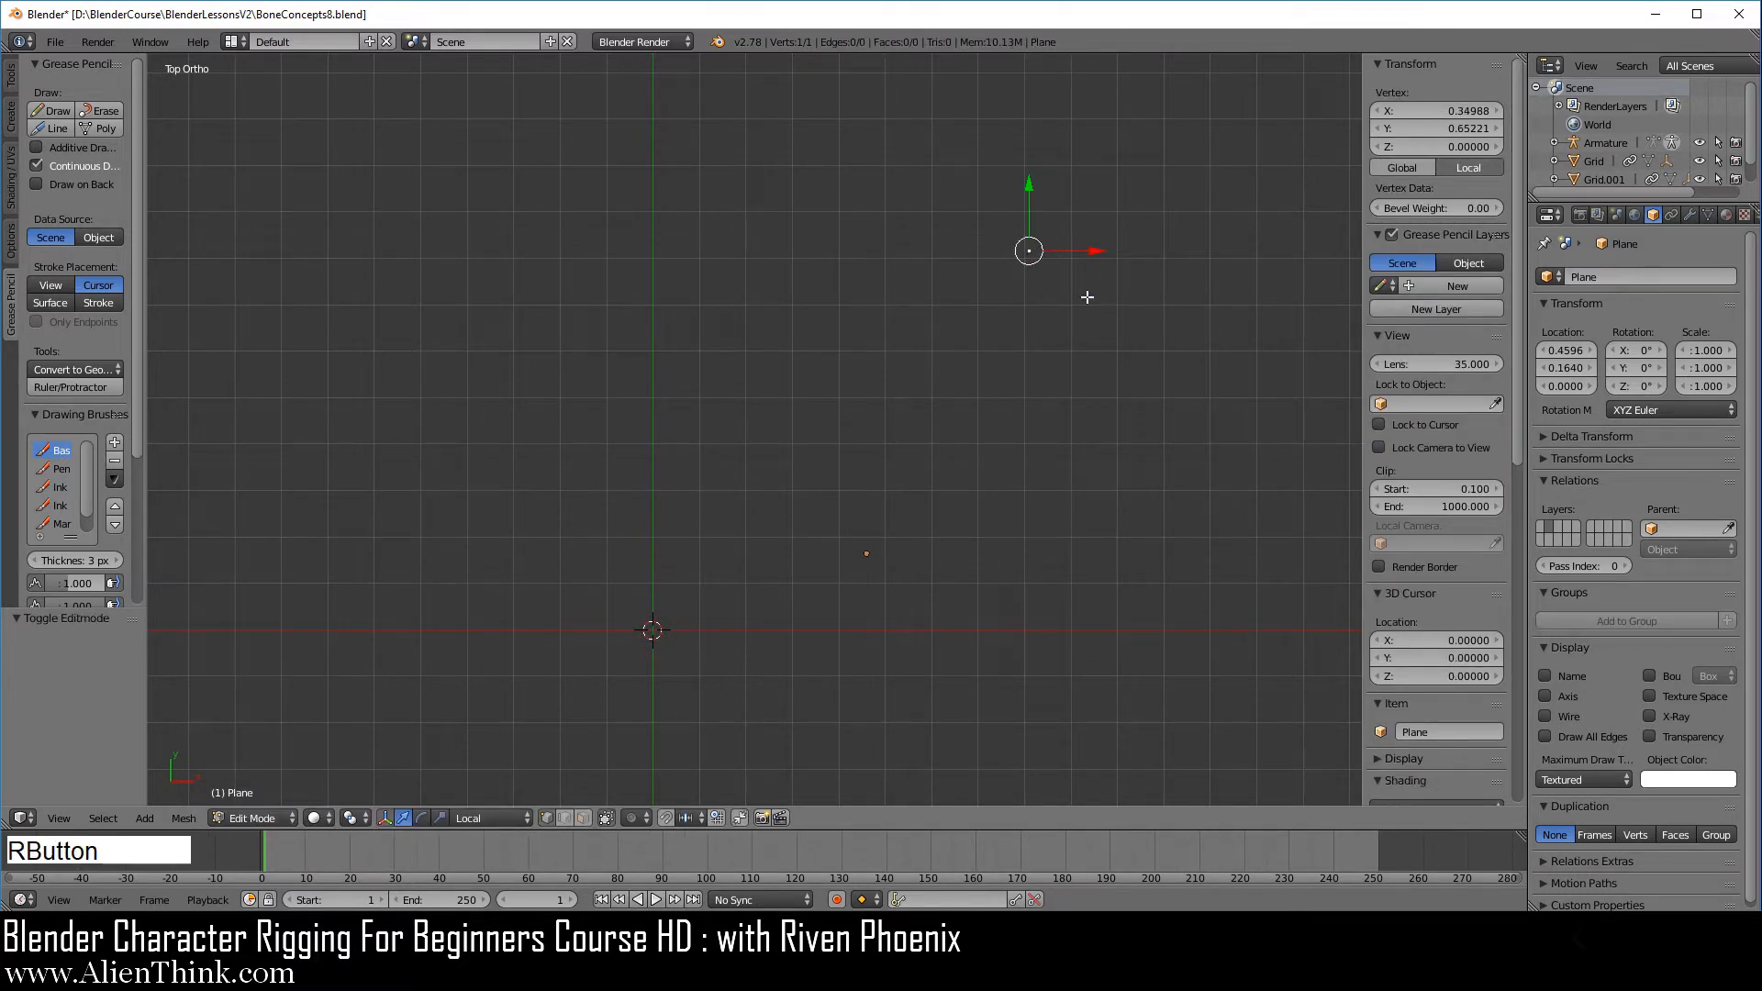
key("shift")
left_click(1375, 110, "shift")
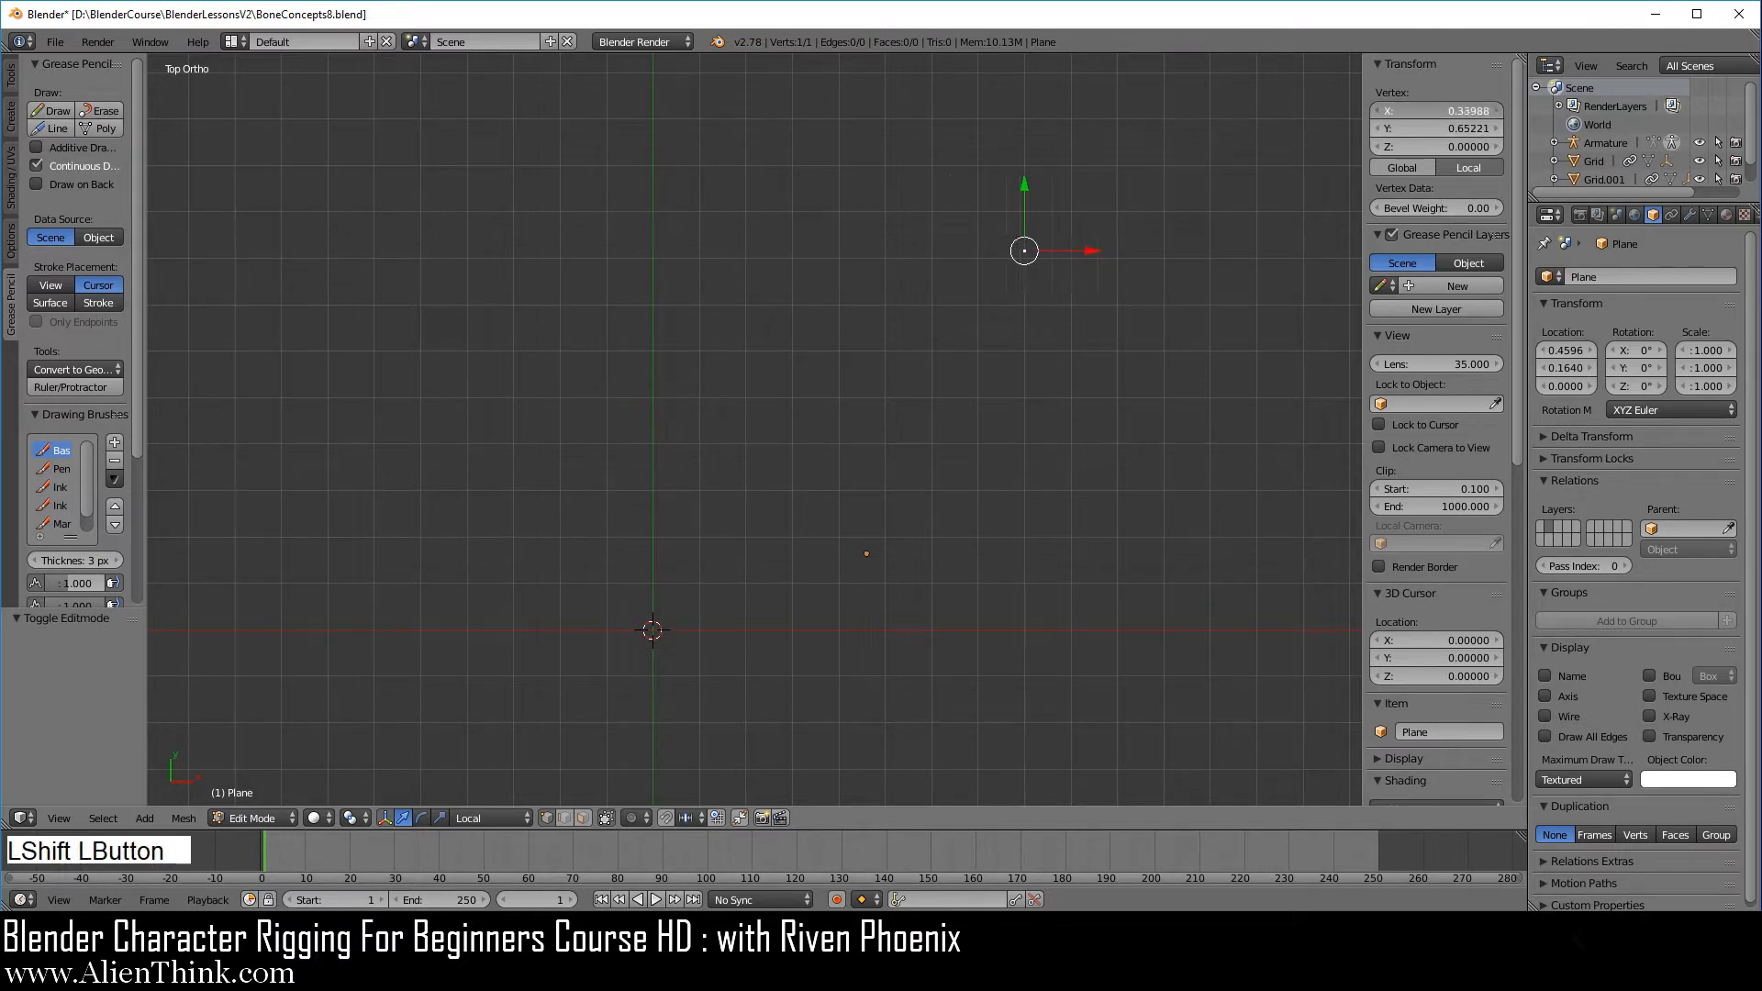
mouse_move(1436, 110)
left_mouse_down("shift")
mouse_move(1408, 110)
mouse_move(1453, 128)
mouse_move(1386, 112)
mouse_move(1433, 112)
mouse_move(1409, 128)
left_mouse_up("shift")
left_click(1412, 168)
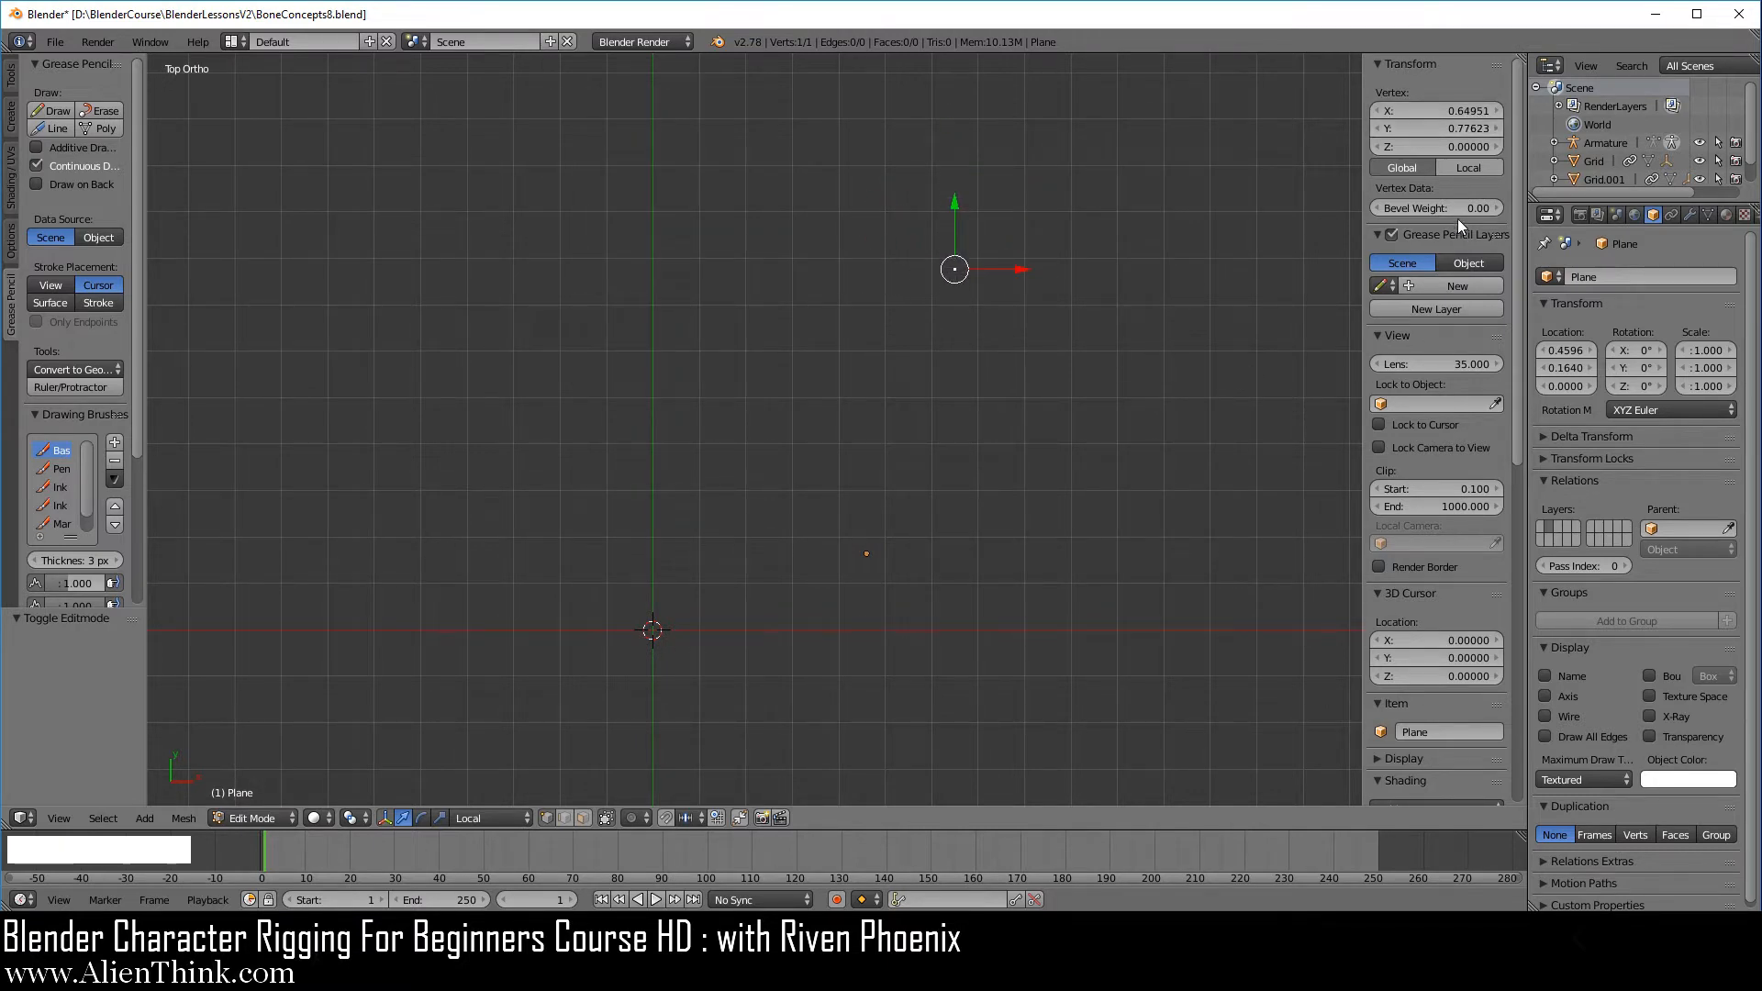
left_click(1459, 168)
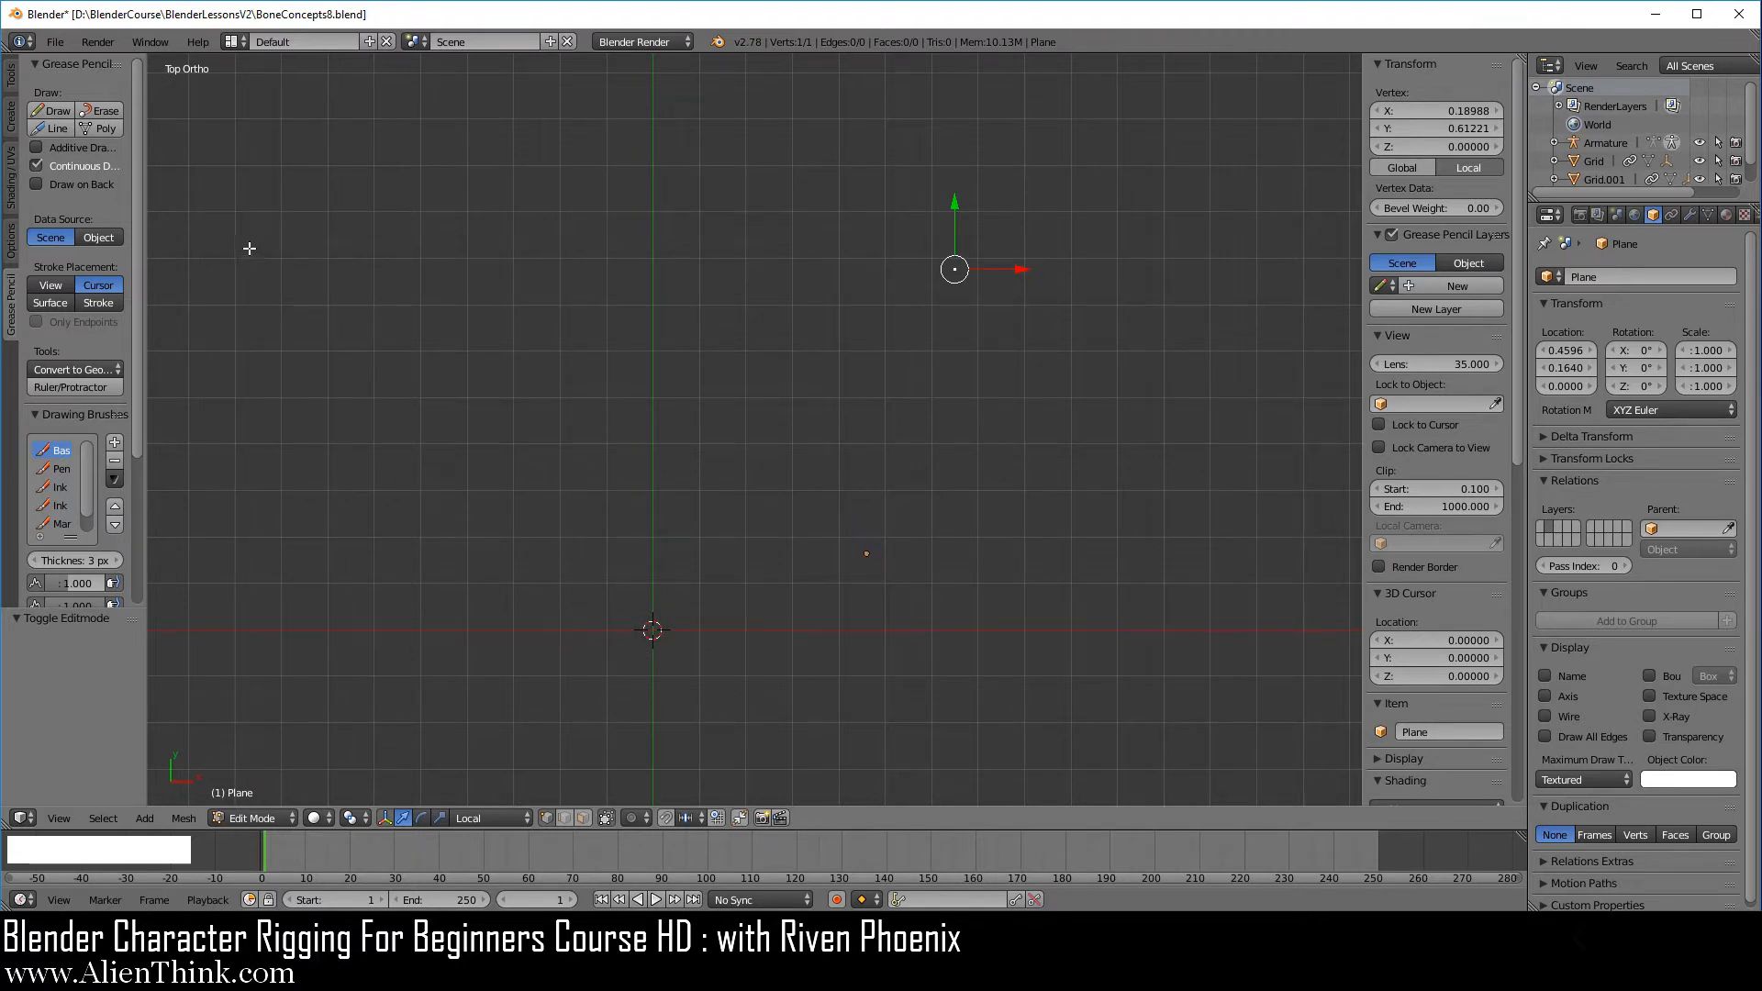
Step: Draw two Grease Pencil lines from the object's origin, one up along Y and one along X, to illustrate its local axes
left_click(52, 126)
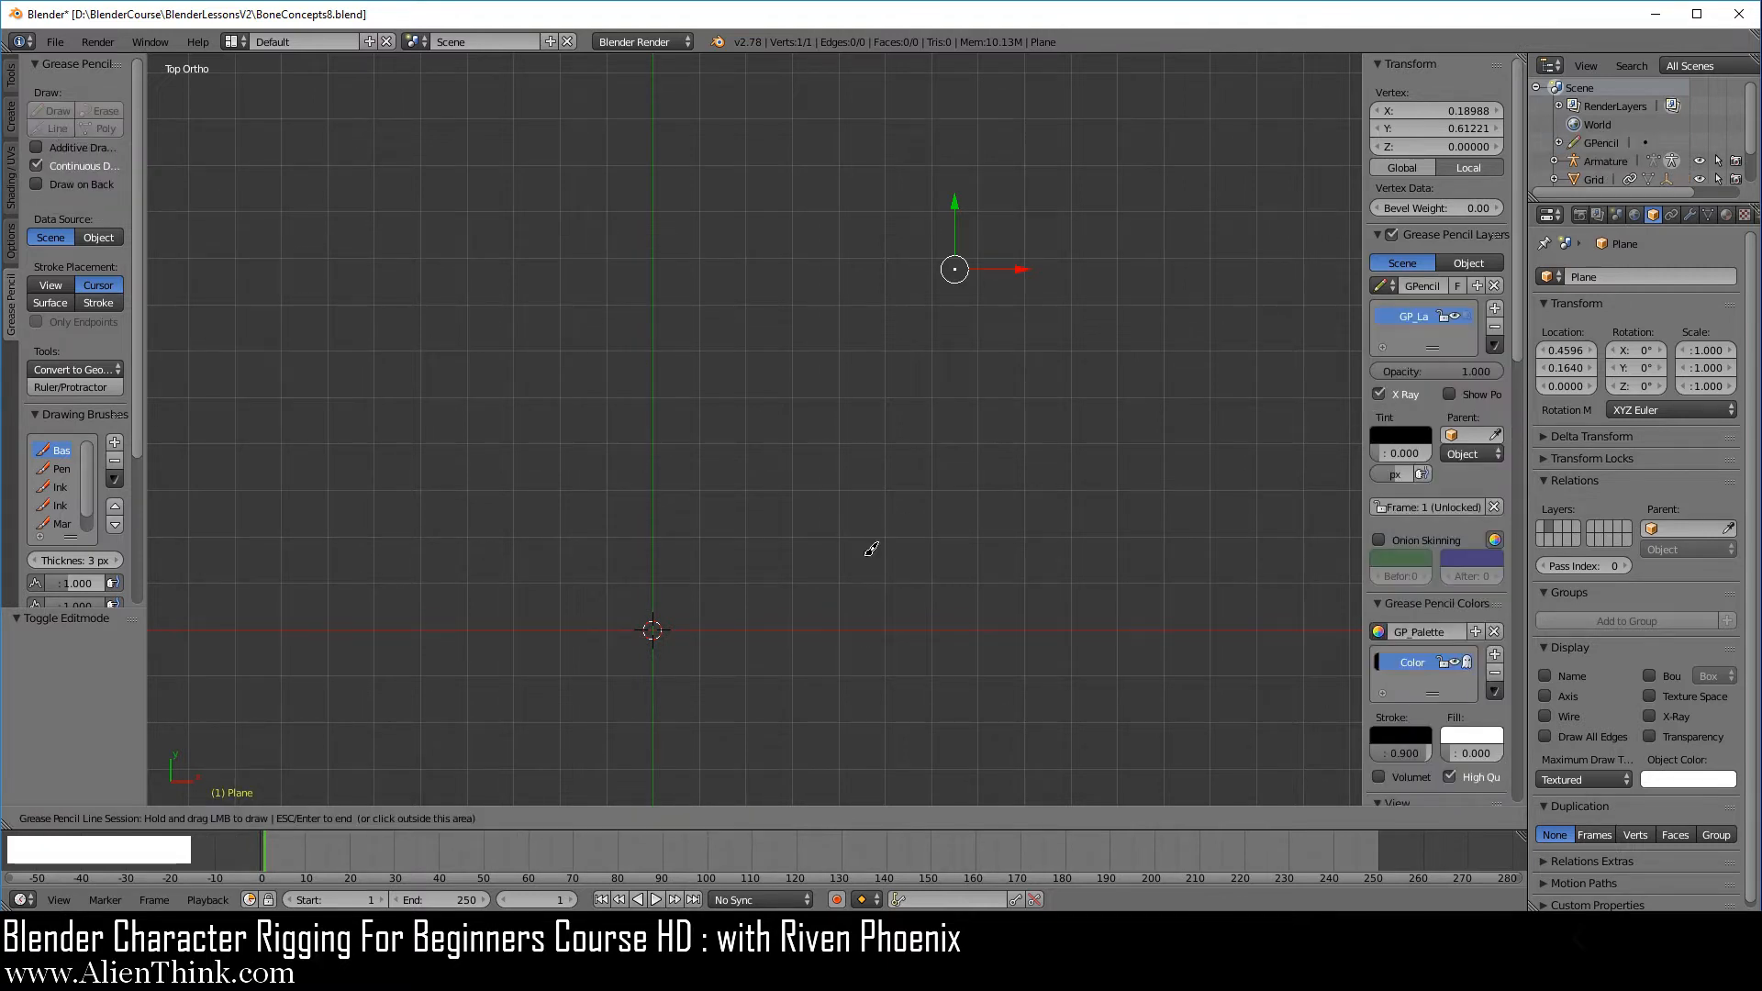
left_click_drag(867, 553, 865, 205)
left_click_drag(867, 553, 1185, 550)
key("Escape")
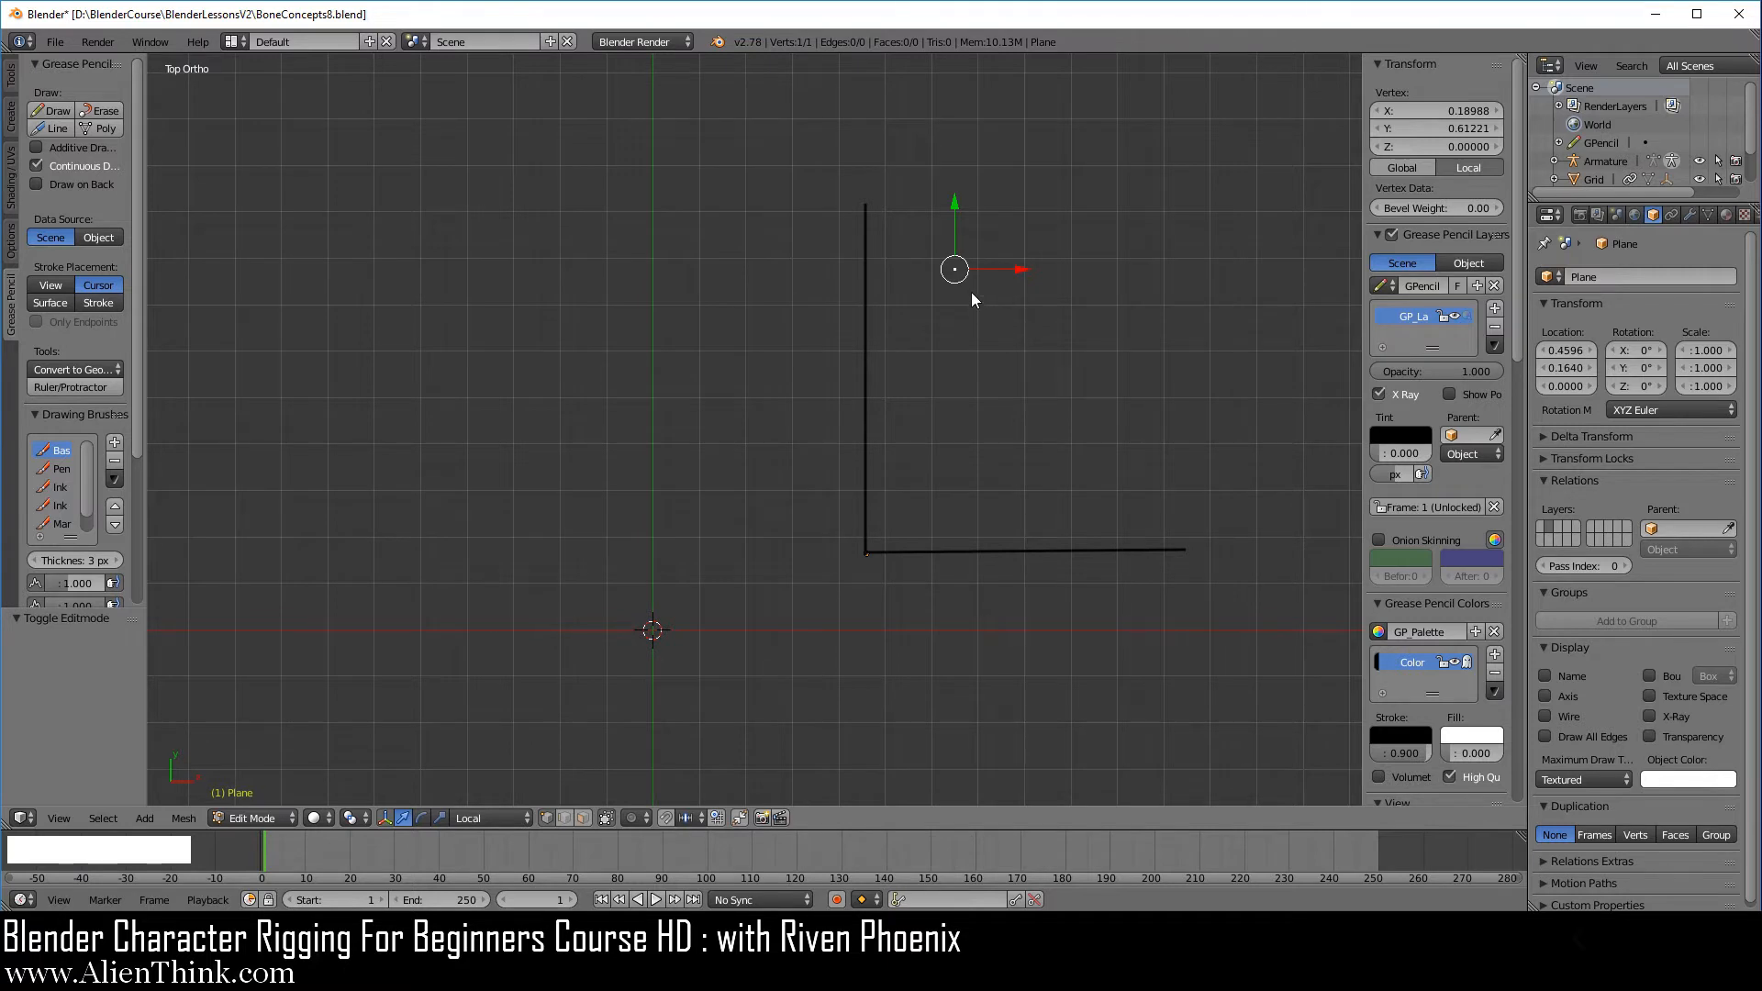
Step: Move the vertex freely to about local X 0.306, Y 0.529, and remove the Grease Pencil drawing from the scene
key("g")
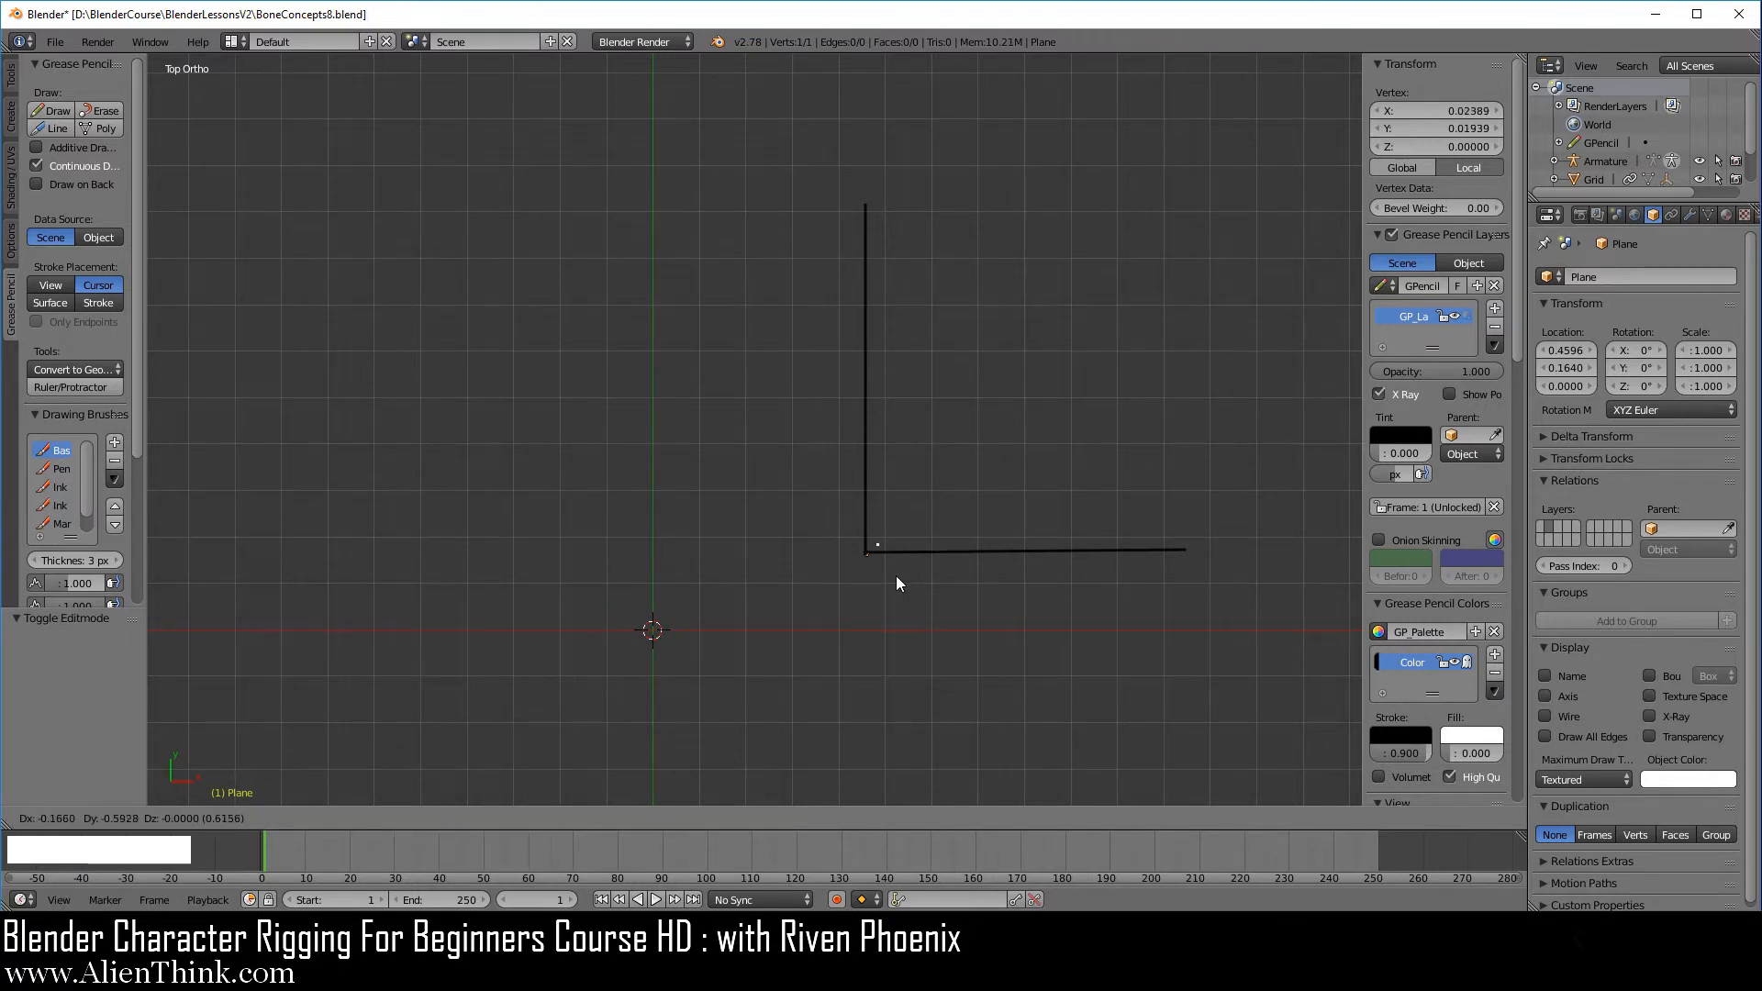
left_click(1029, 345)
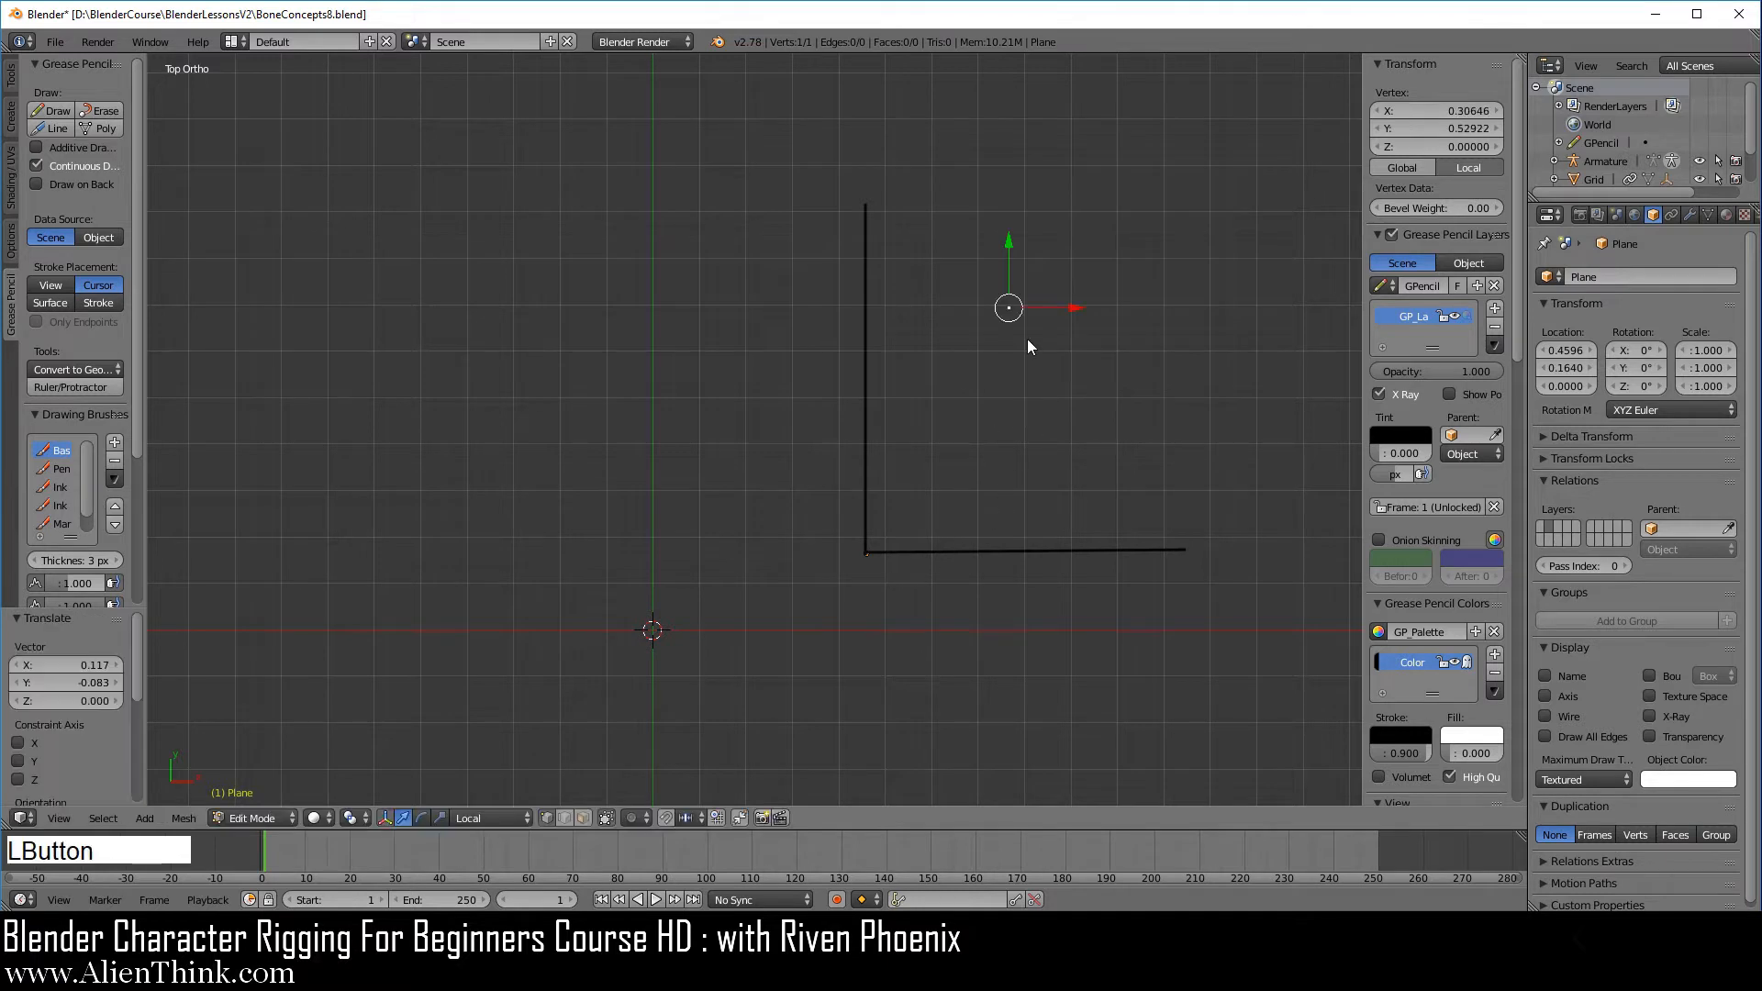
left_click(1496, 286)
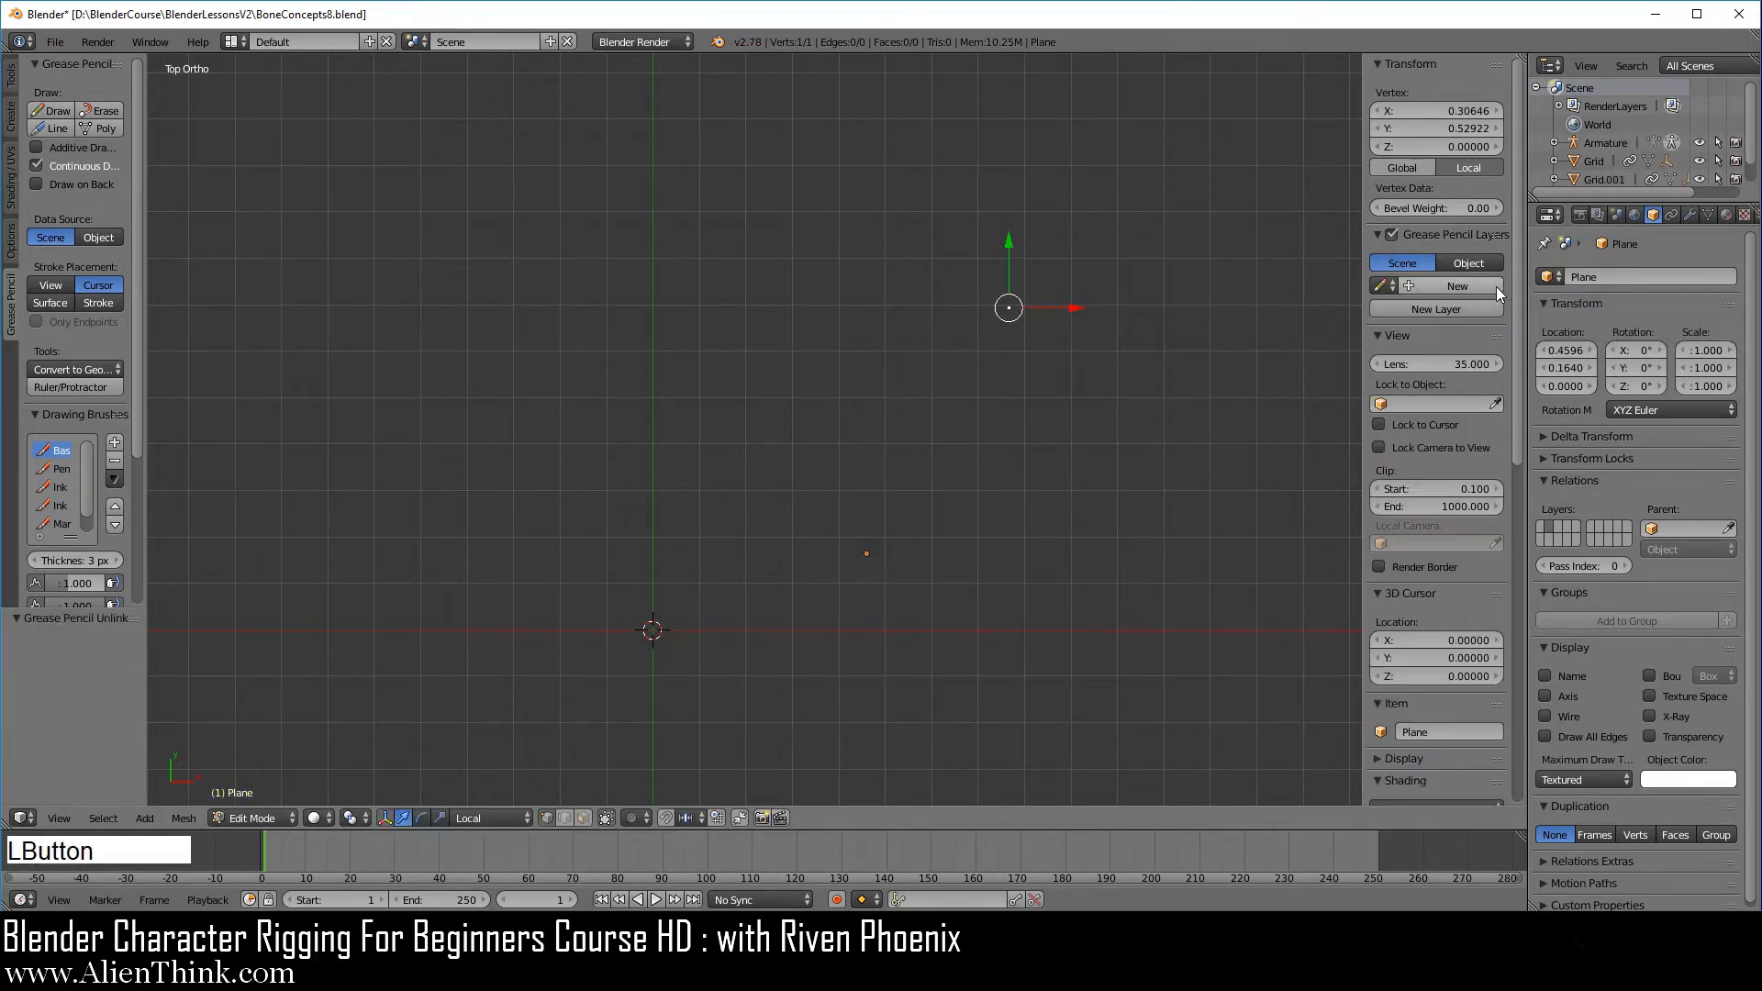
Step: In Object Mode, display the Plane object's axes and rotate the object about 23.4° around Z
left_click(261, 819)
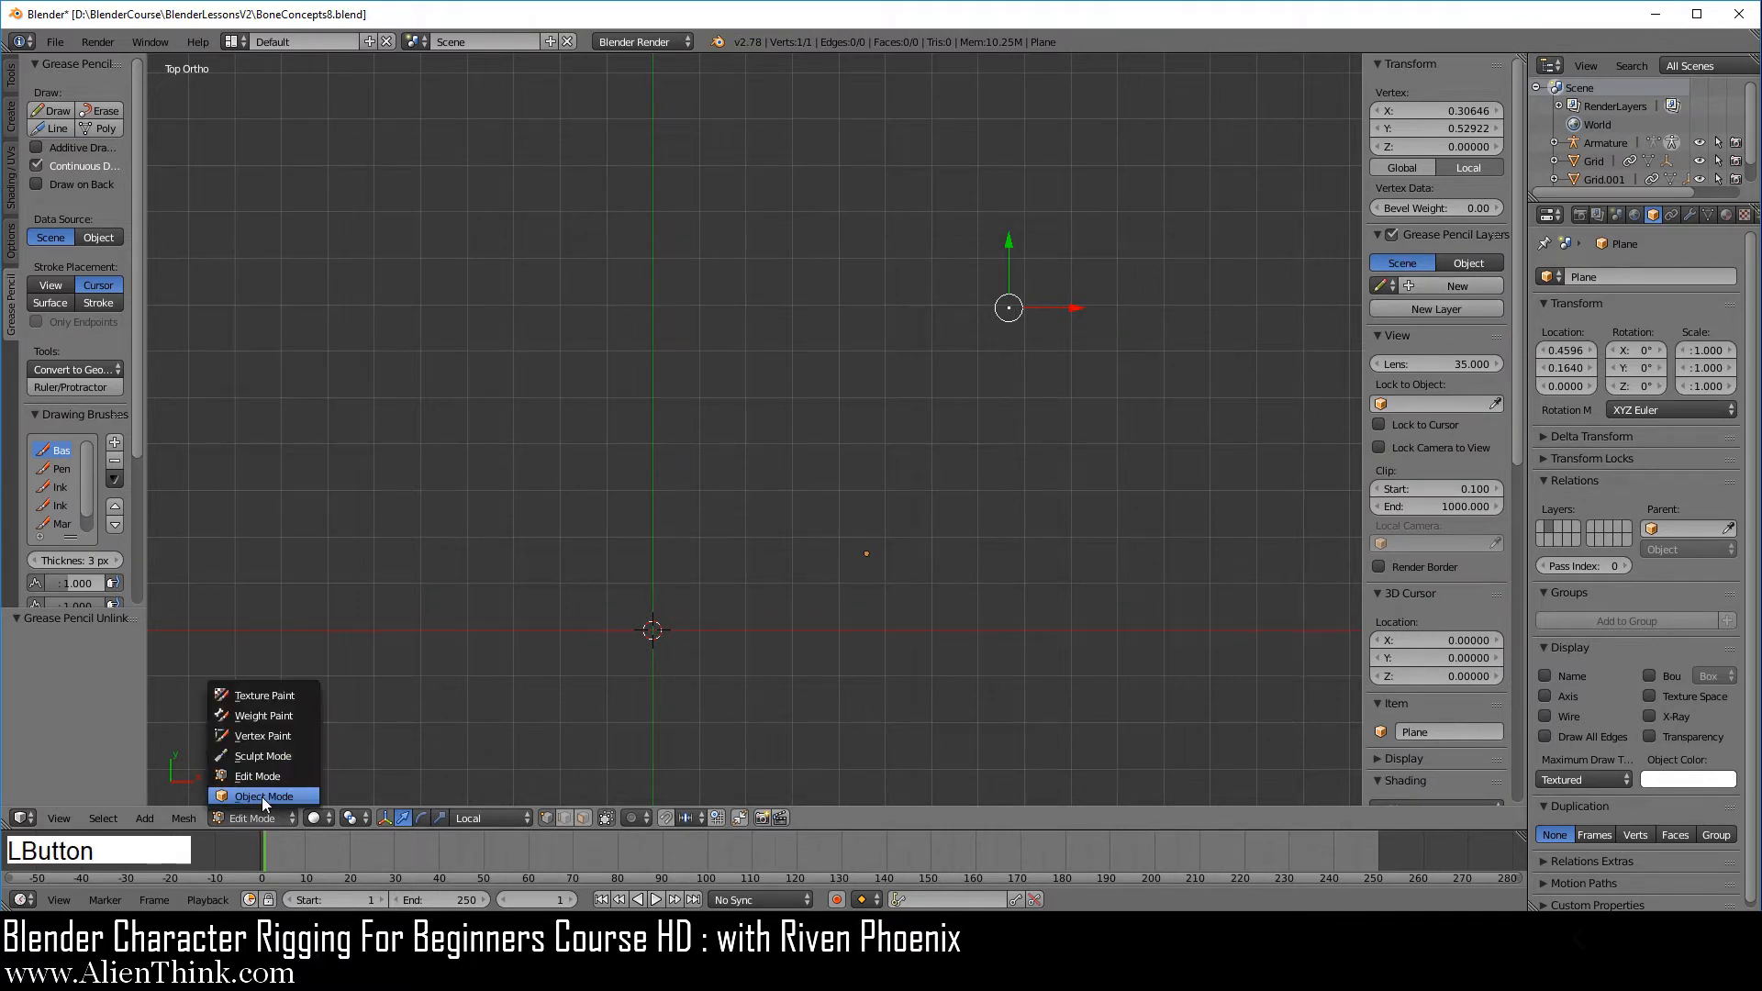
left_click(262, 797)
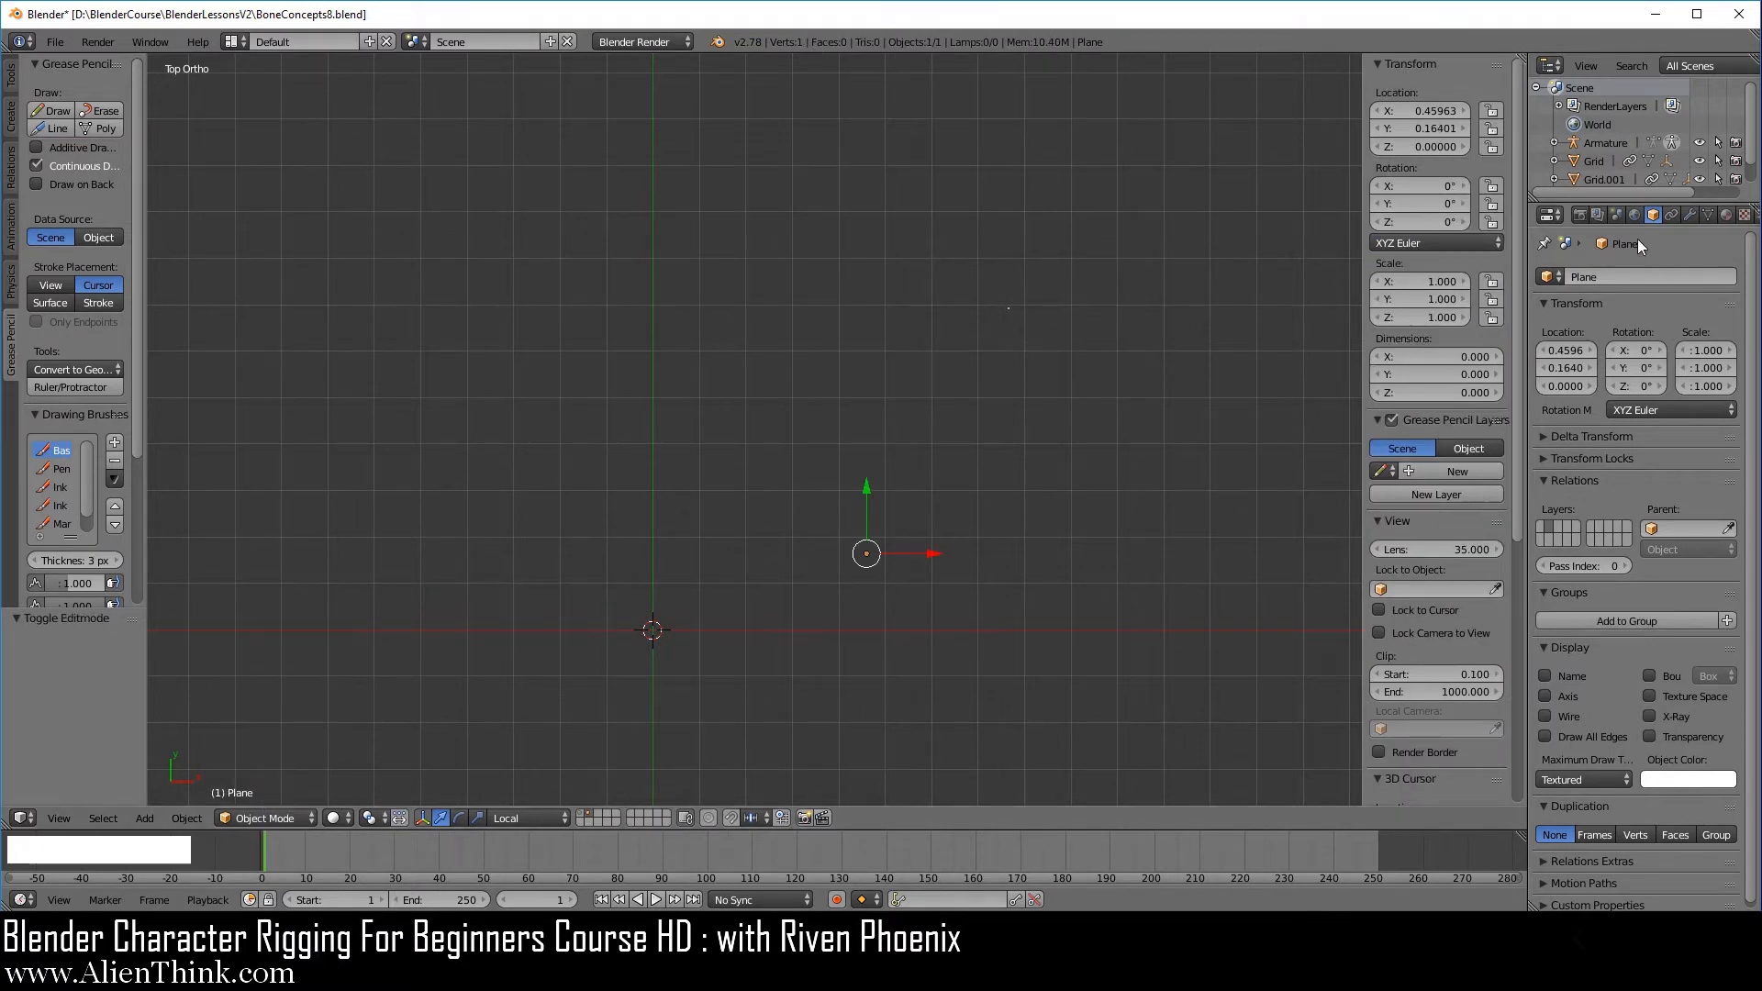
left_click(1659, 217)
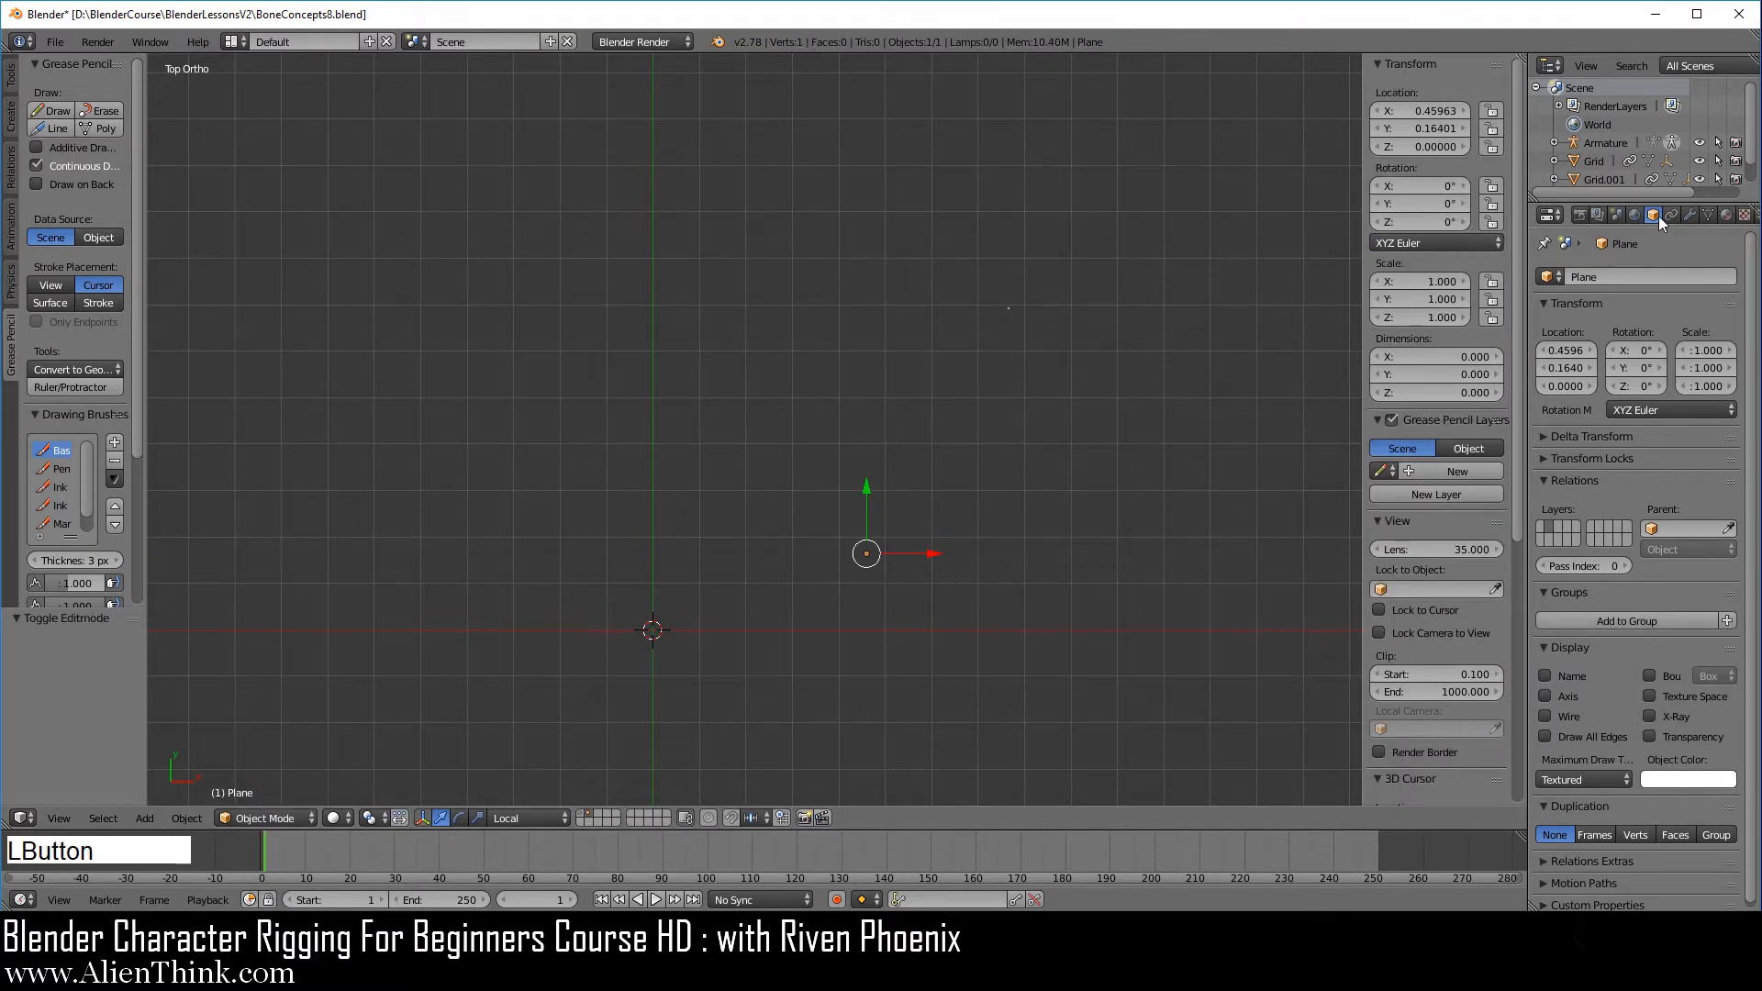
left_click(1566, 694)
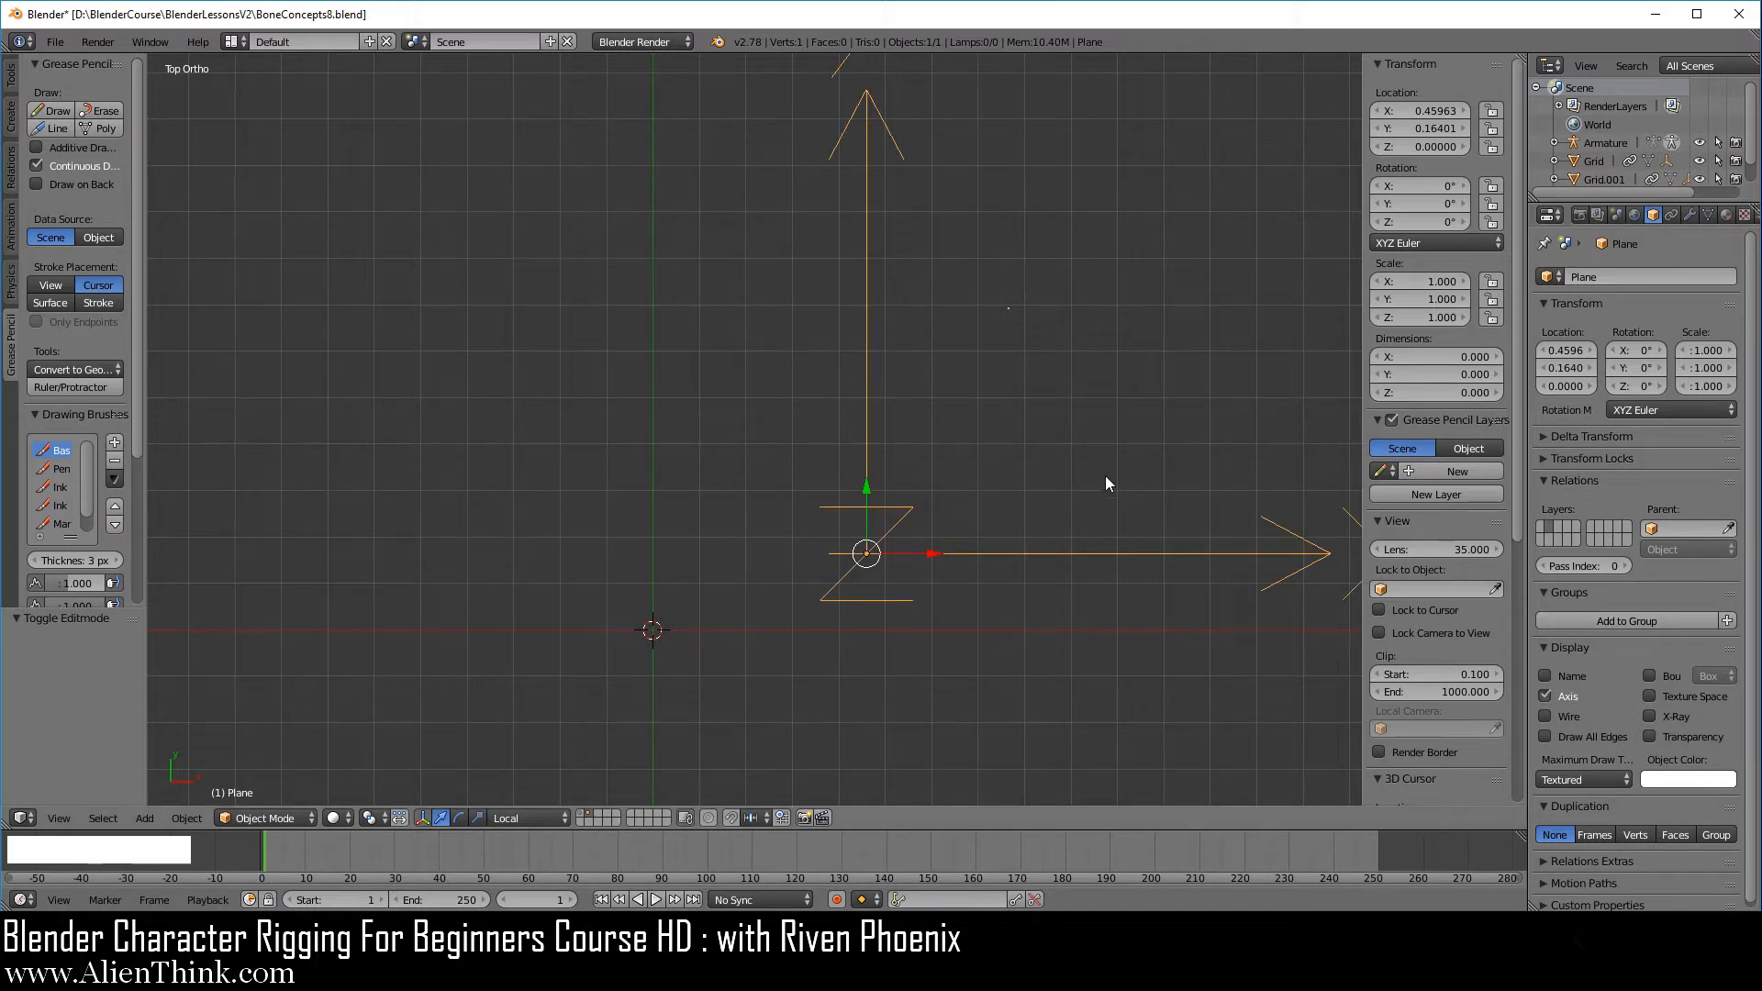
key("r")
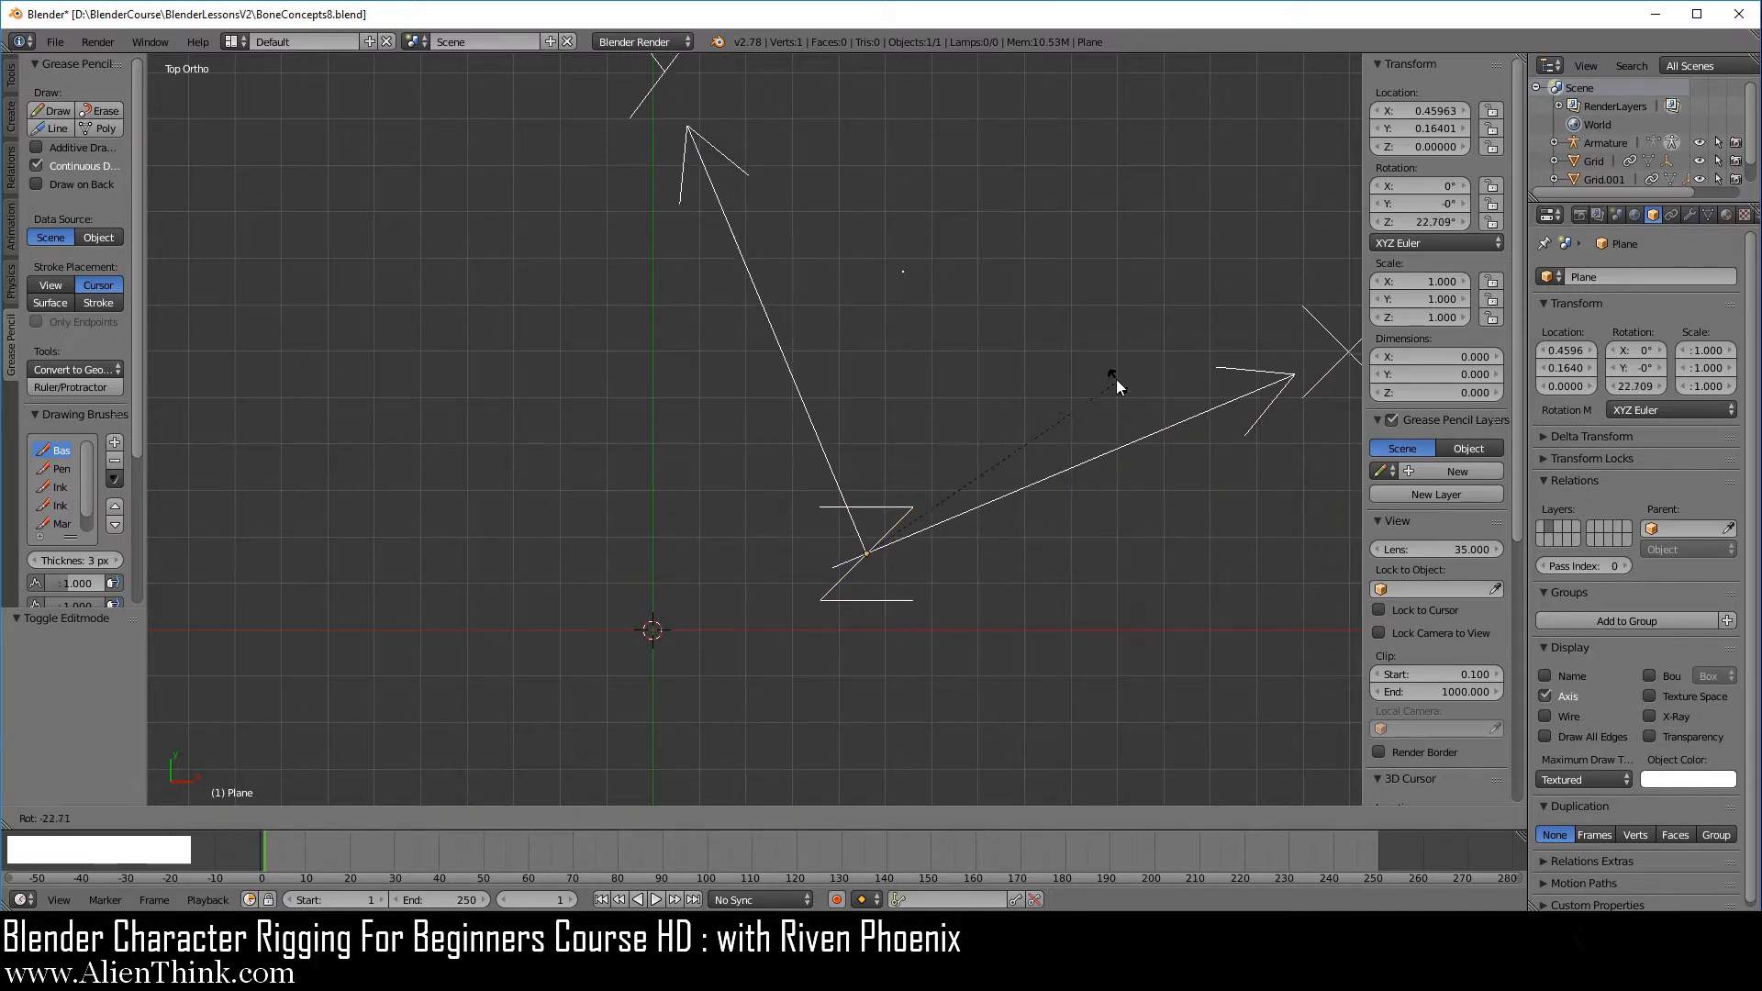
left_click(1113, 402)
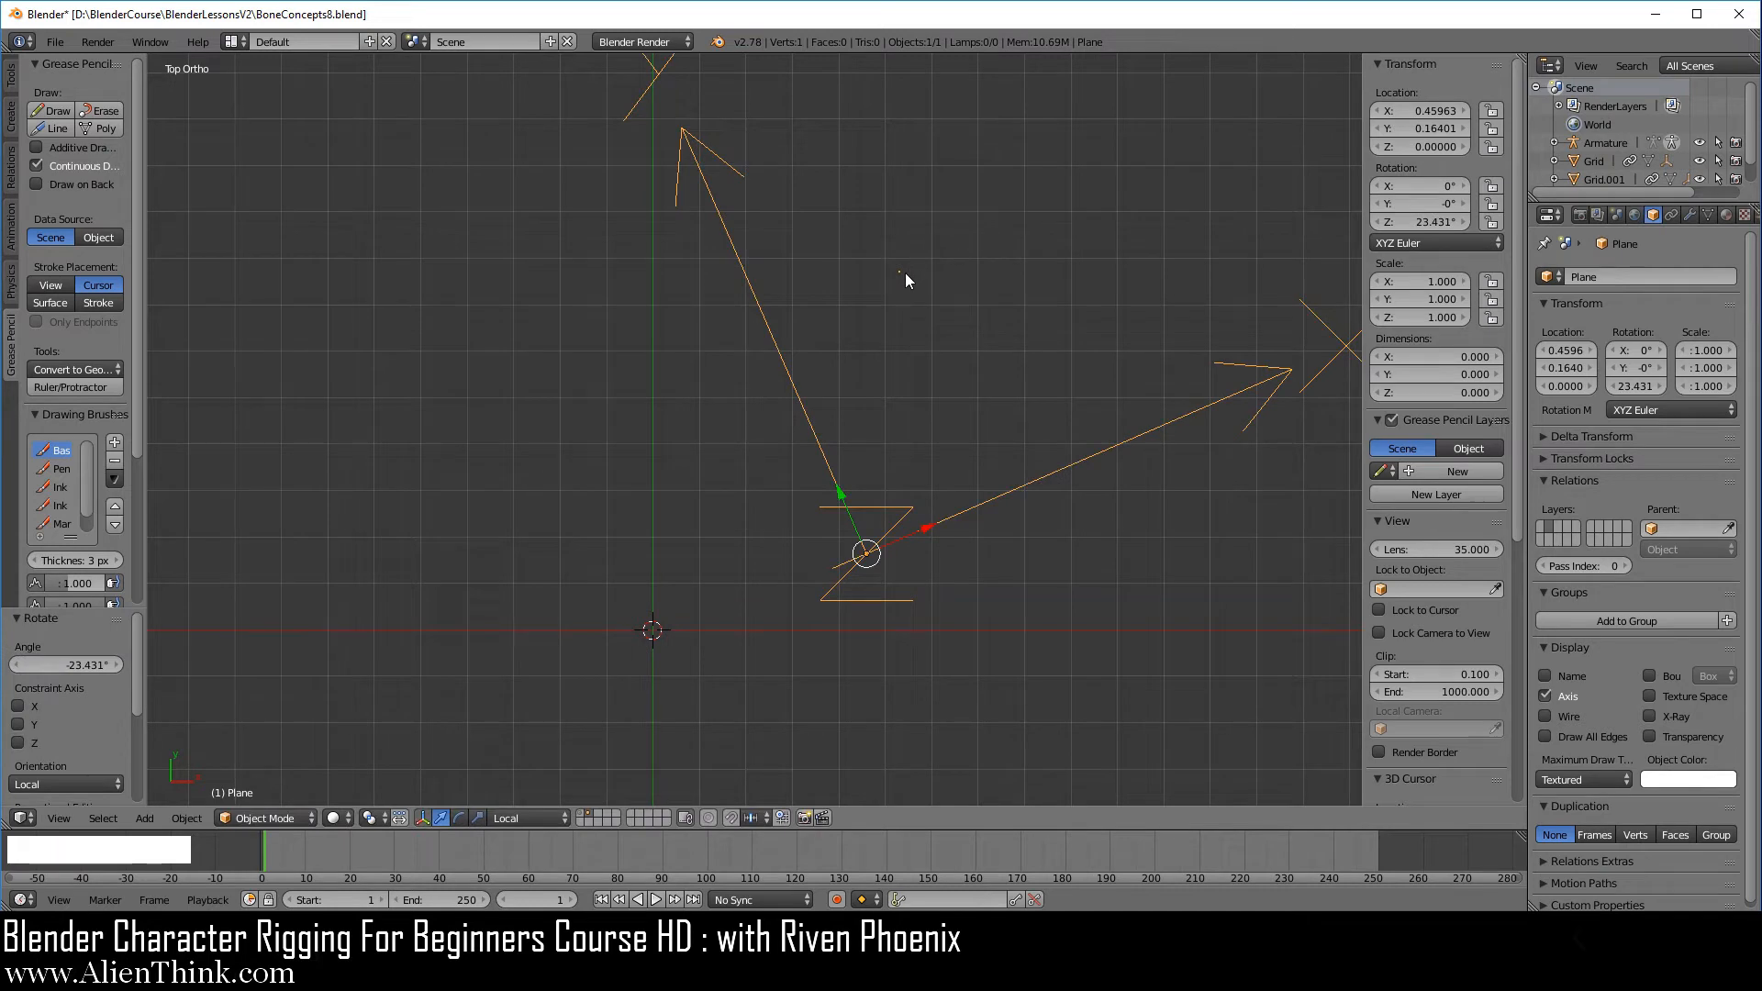
Step: In Edit Mode, select the vertex and reduce its local X coordinate to about 0.156
left_click(251, 817)
left_click(260, 776)
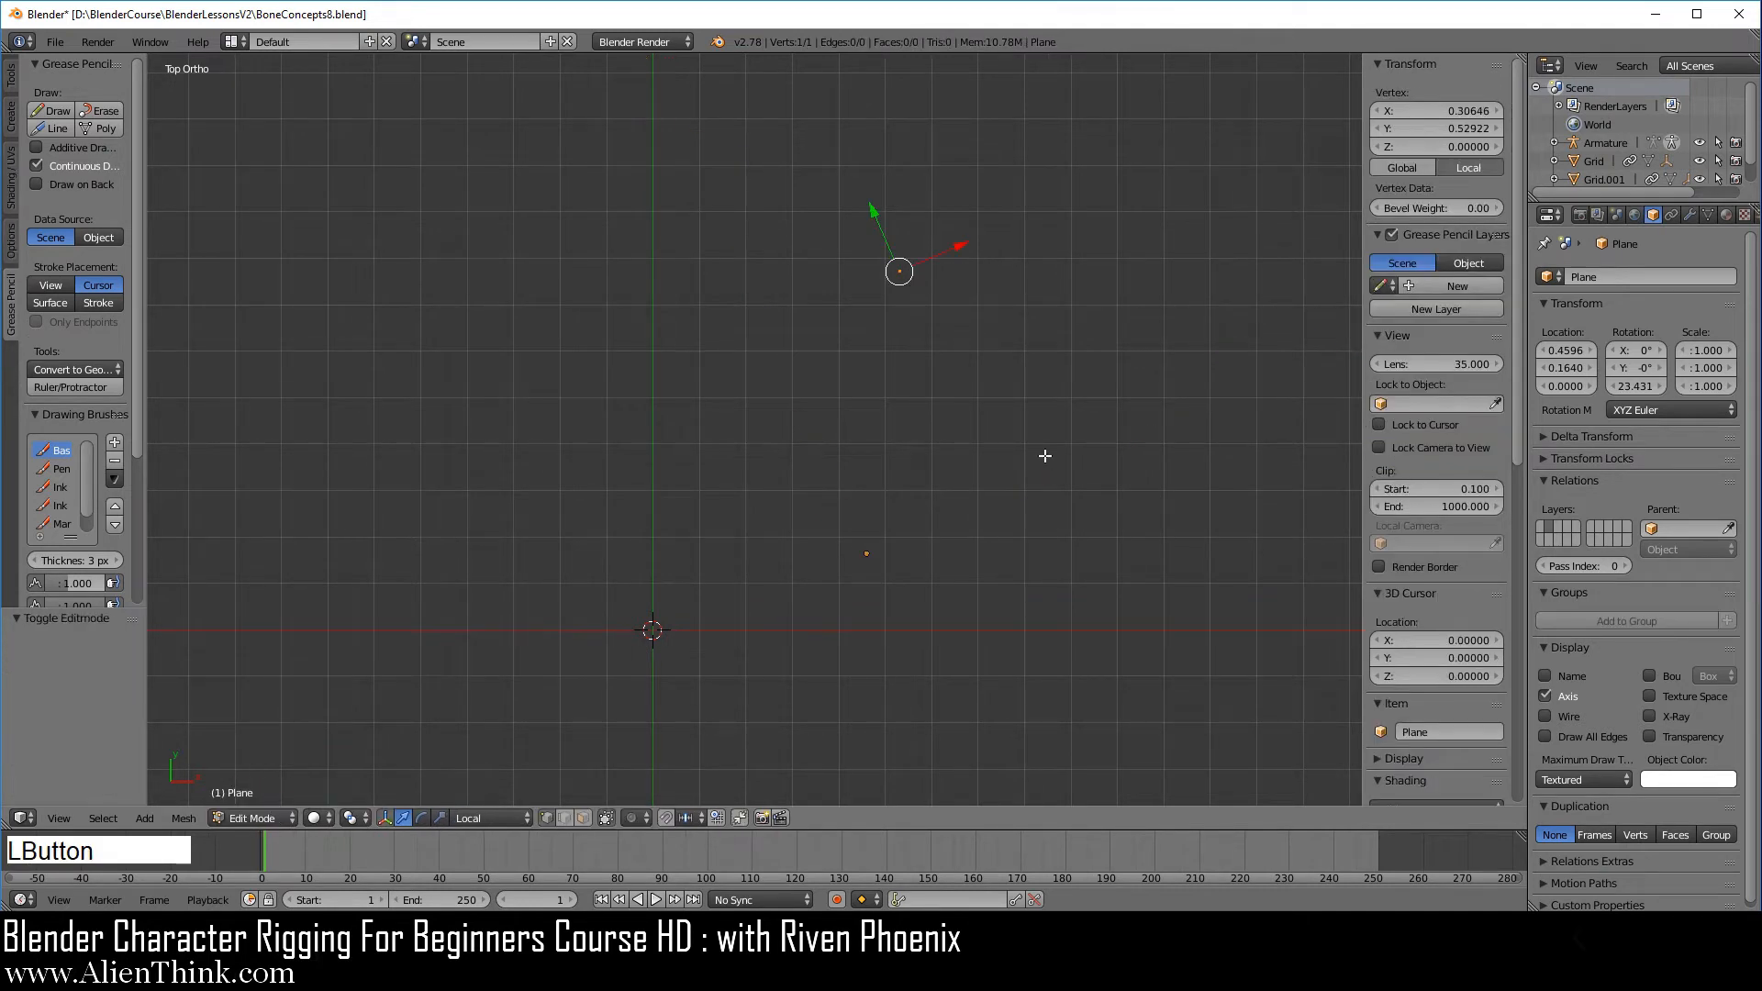
right_click(897, 271)
key("shift")
left_click(1417, 110, "shift")
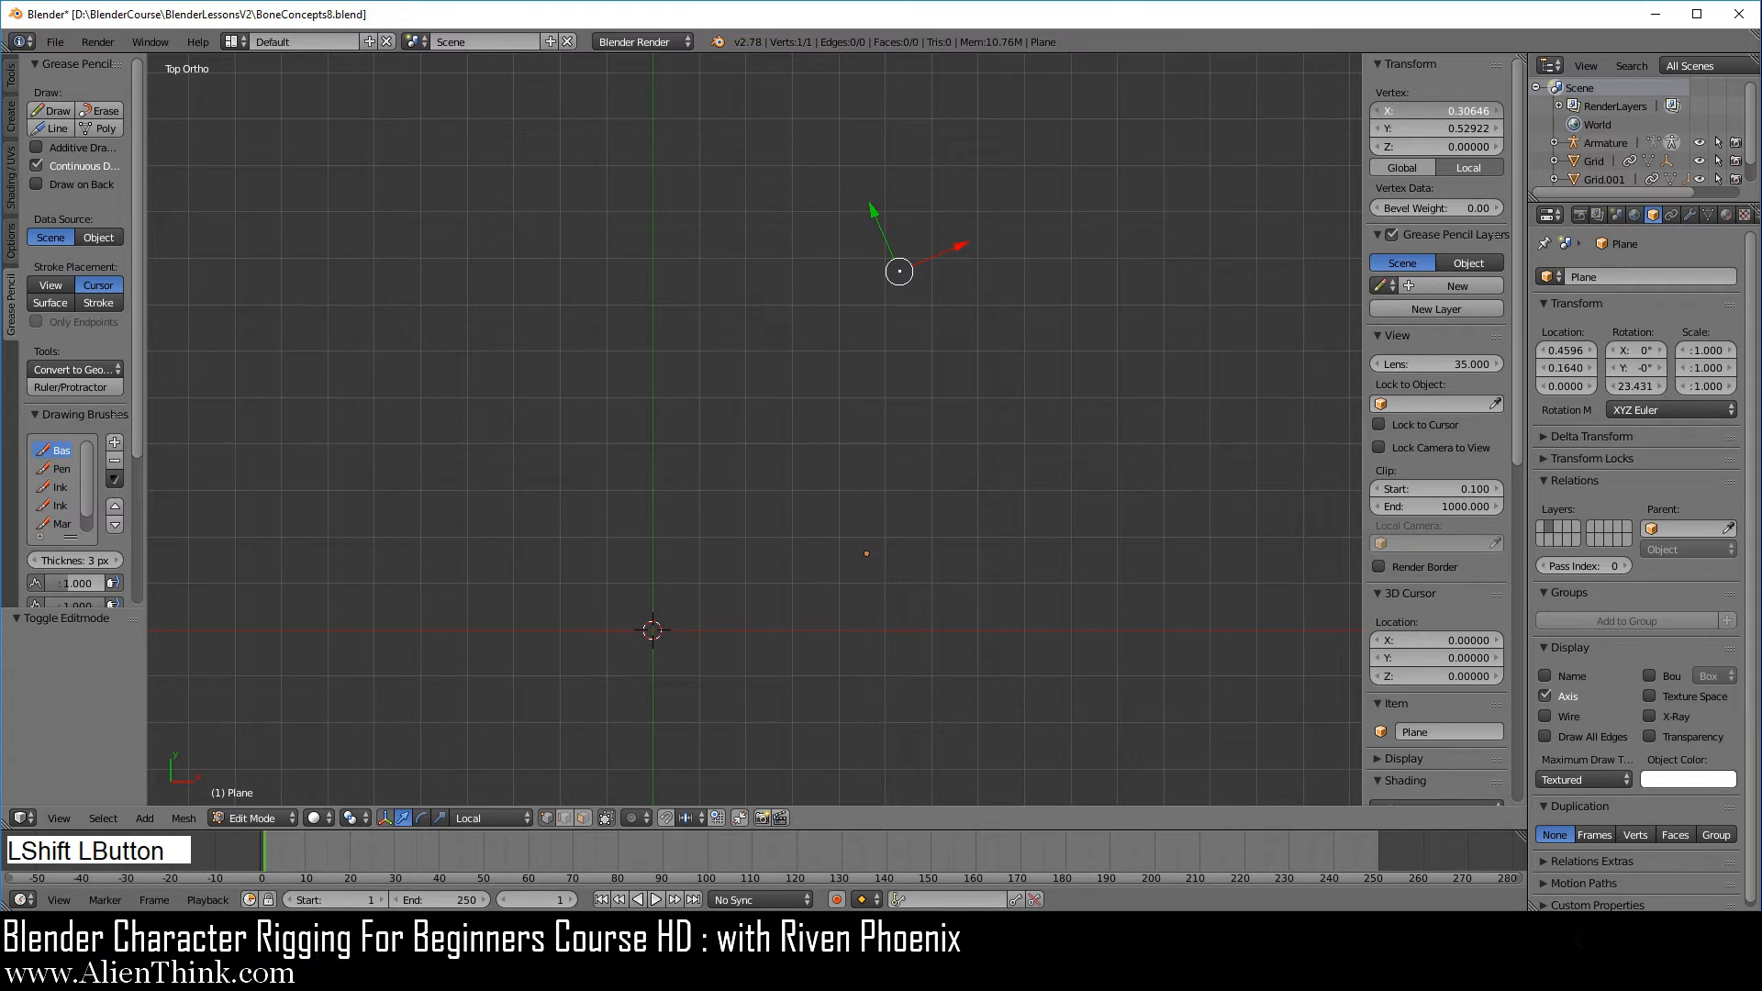
mouse_move(1417, 111)
left_mouse_down("shift")
mouse_move(1438, 110)
mouse_move(1391, 110)
mouse_move(1414, 112)
left_mouse_up("shift")
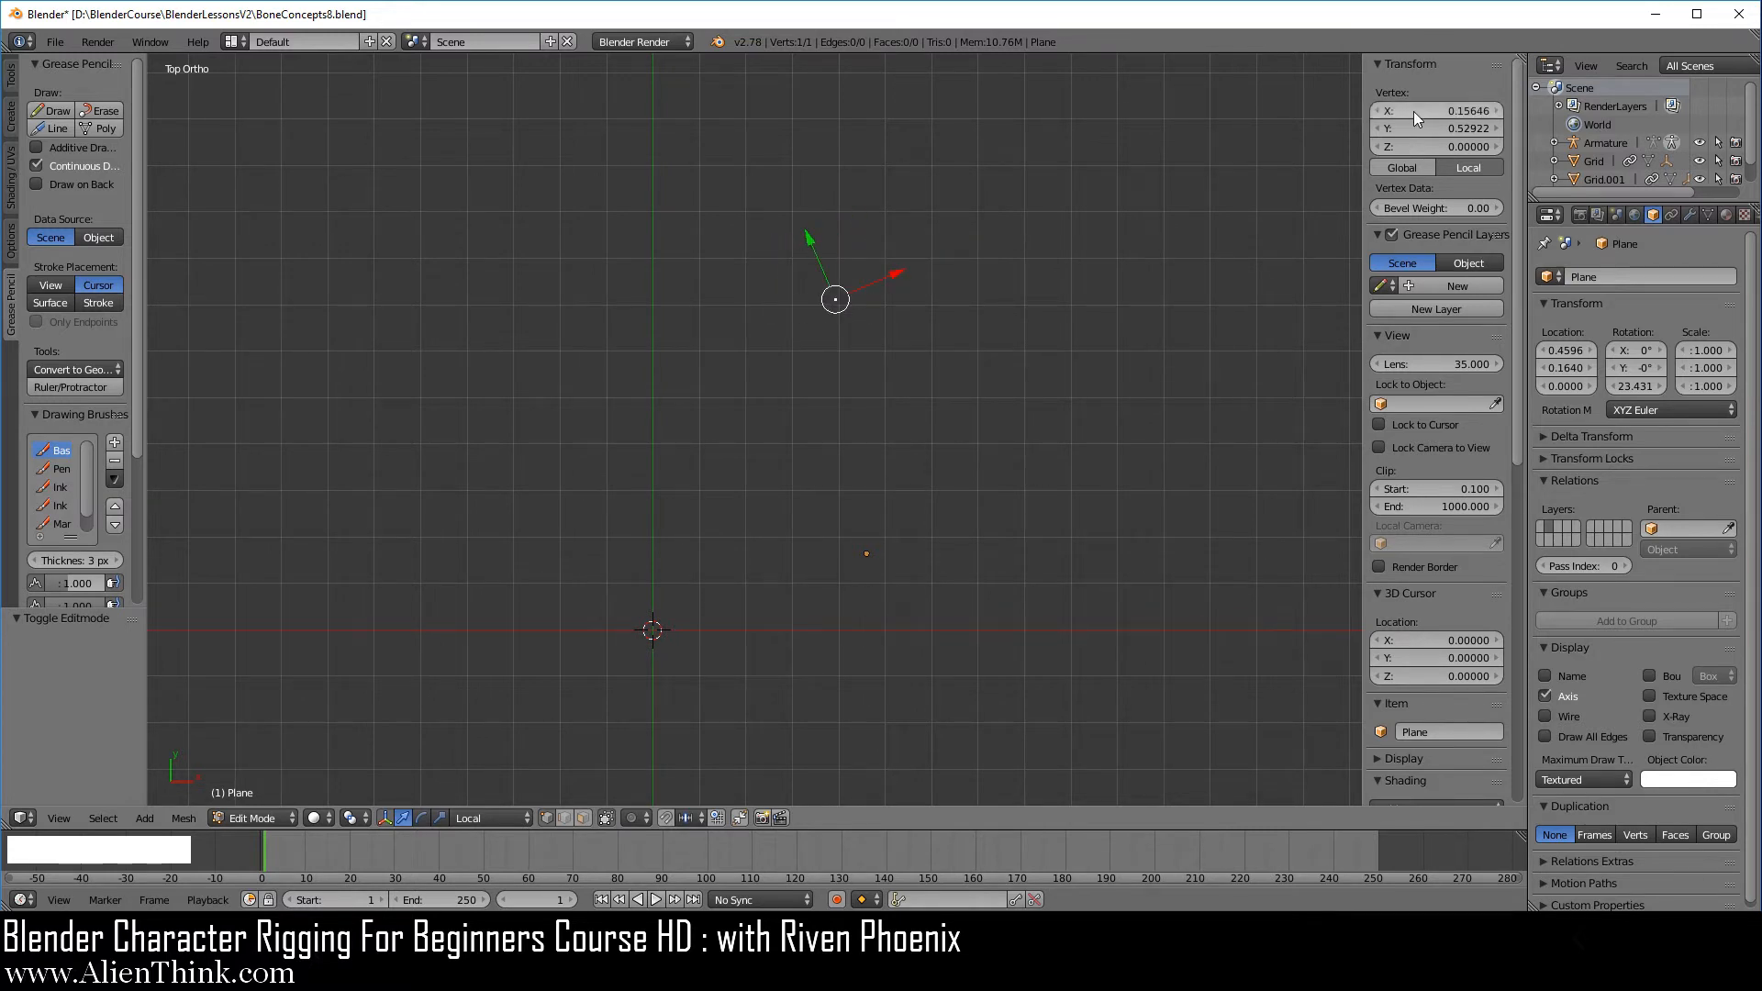
Step: Shift the vertex along the global X axis to about 0.533, and along the local X axis to about 0.225
left_click(1420, 167)
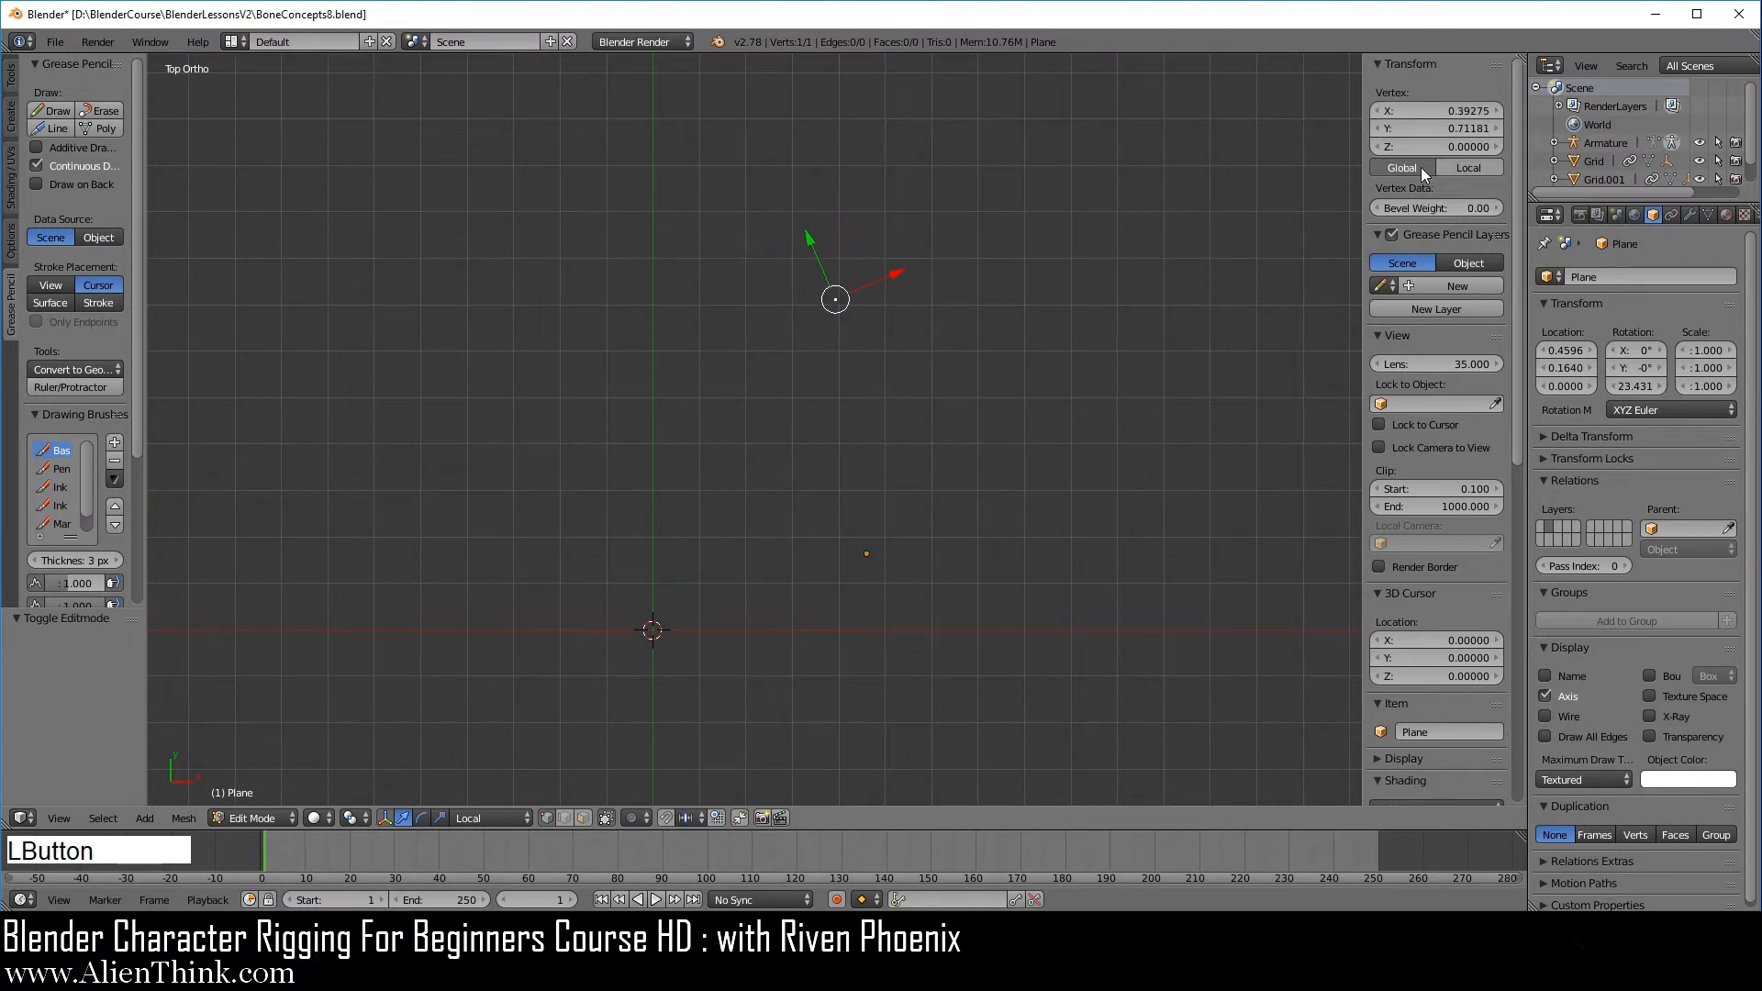
left_click(1418, 109, "shift")
mouse_move(1419, 108)
left_mouse_down("shift")
mouse_move(1638, 109)
mouse_move(1377, 109)
mouse_move(1640, 109)
mouse_move(1431, 108)
mouse_move(1523, 108)
mouse_move(1412, 140)
left_mouse_up("shift")
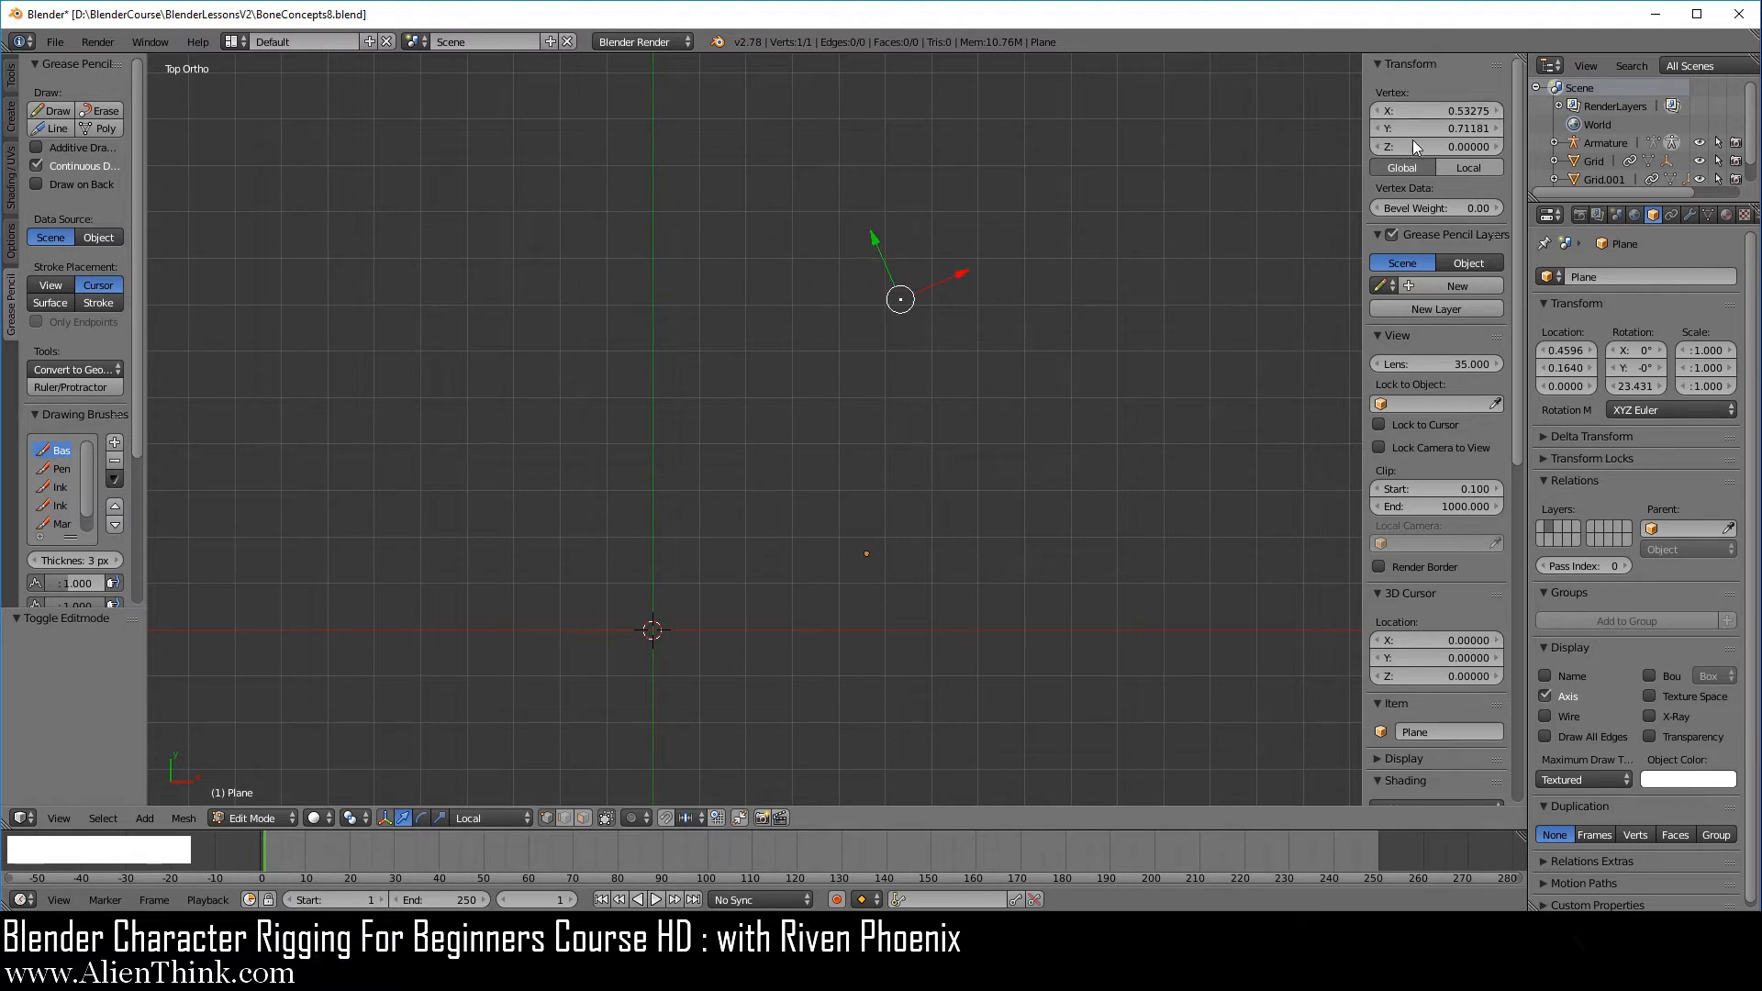
left_click(1473, 169)
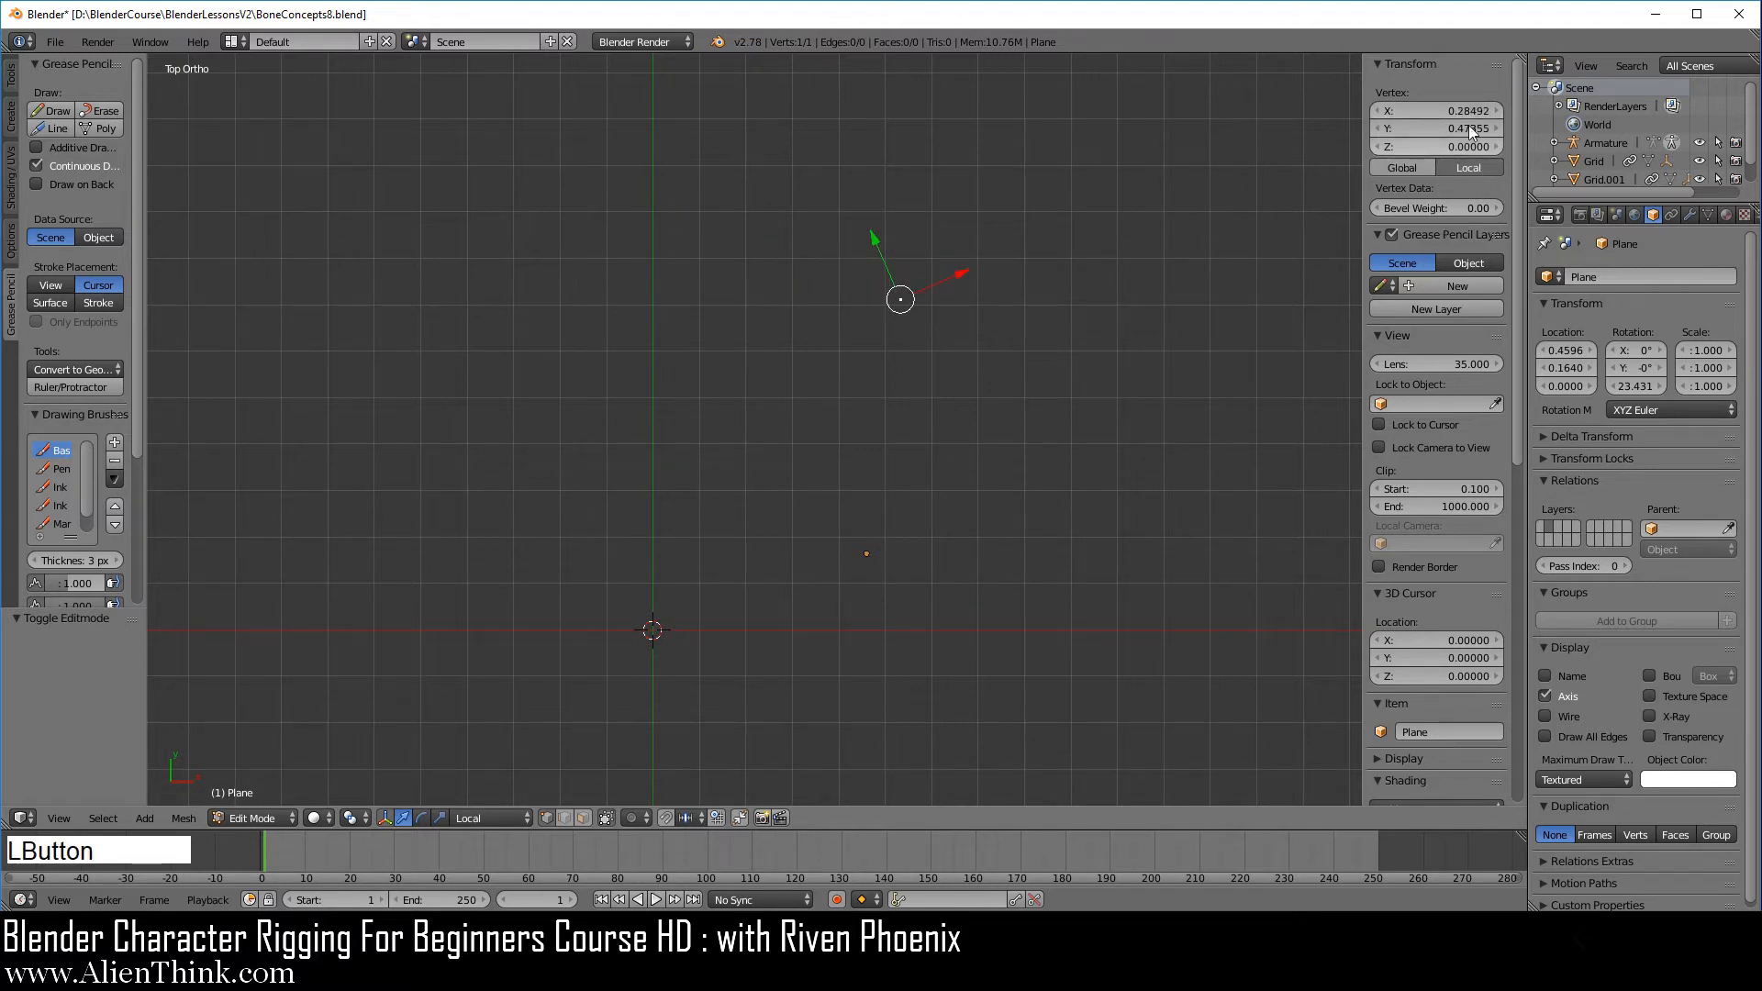
left_click_drag(1444, 108, 1376, 109, "shift")
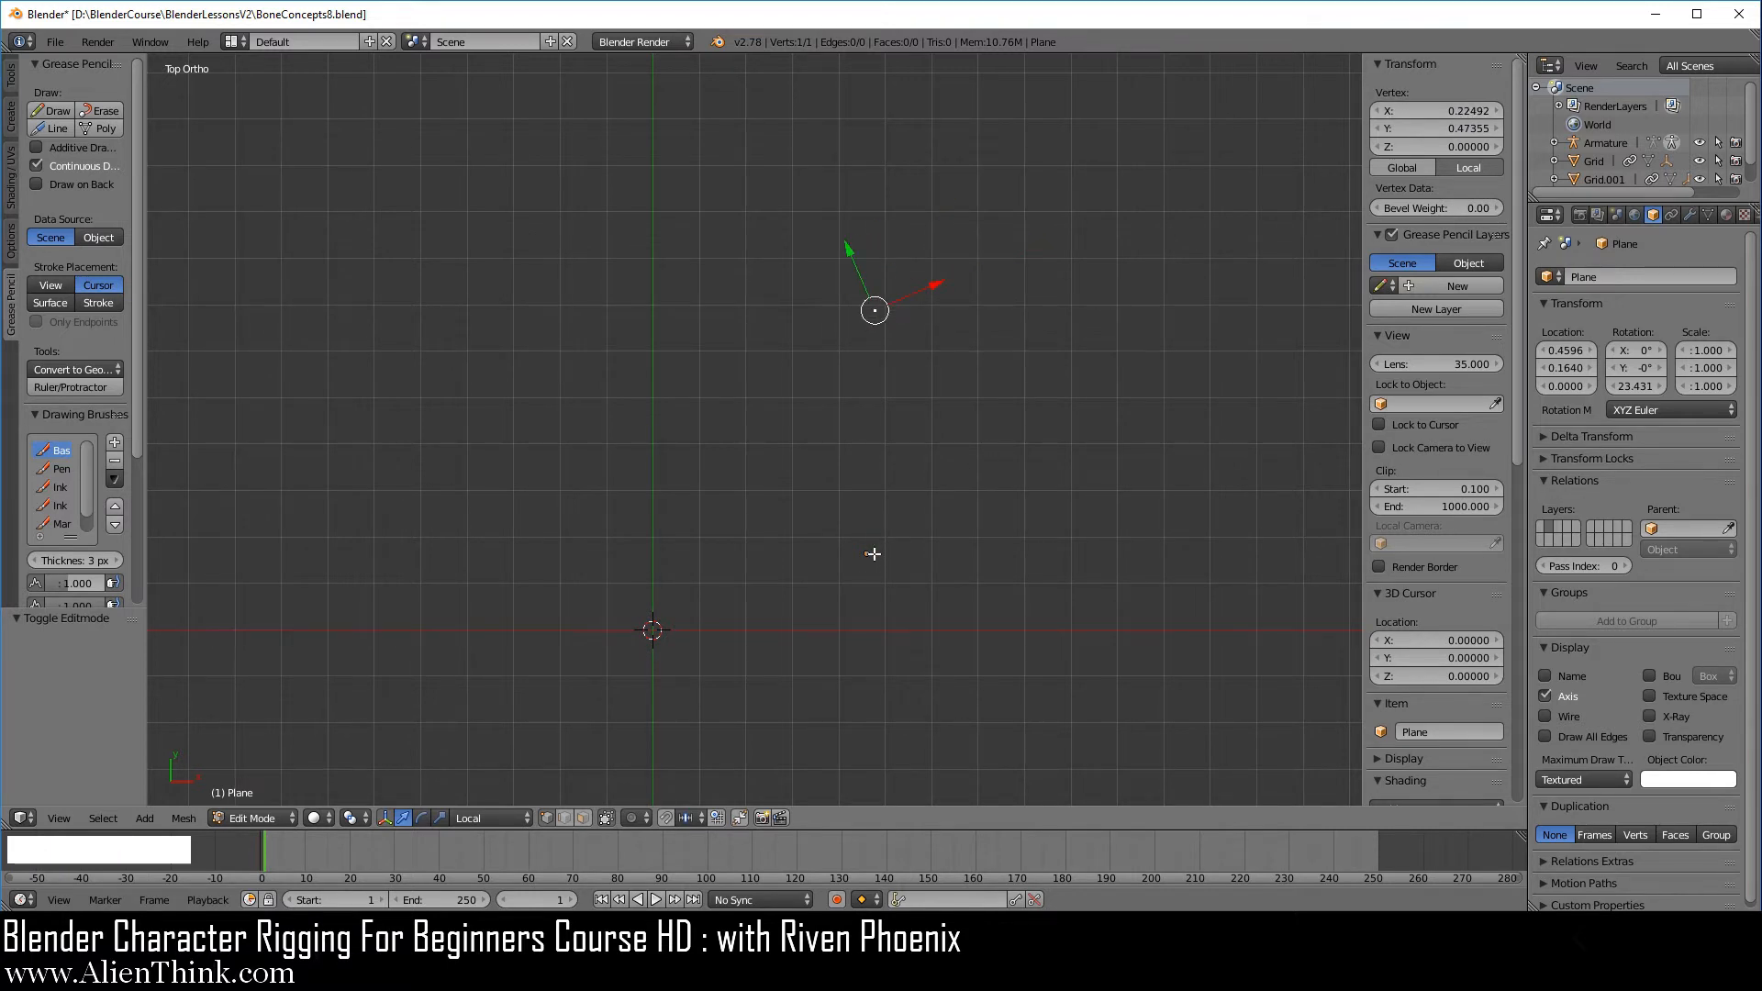
Step: Return to Object Mode and clear the Plane object's rotation
left_click(255, 818)
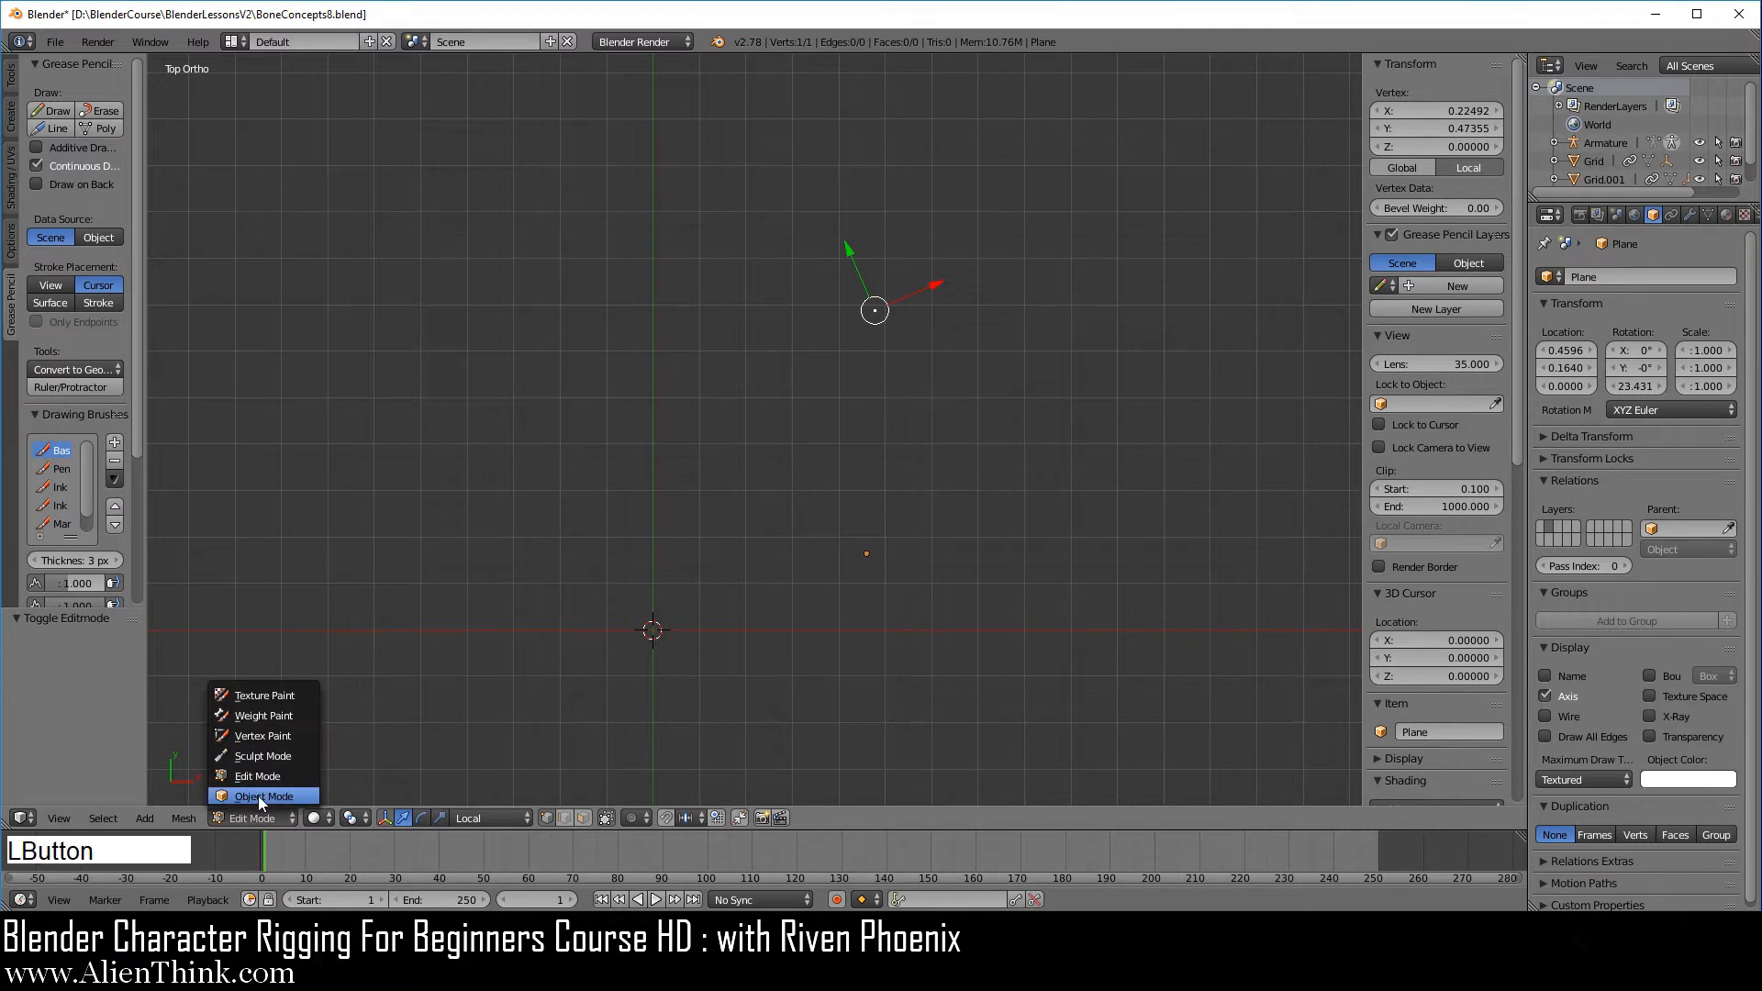
left_click(257, 796)
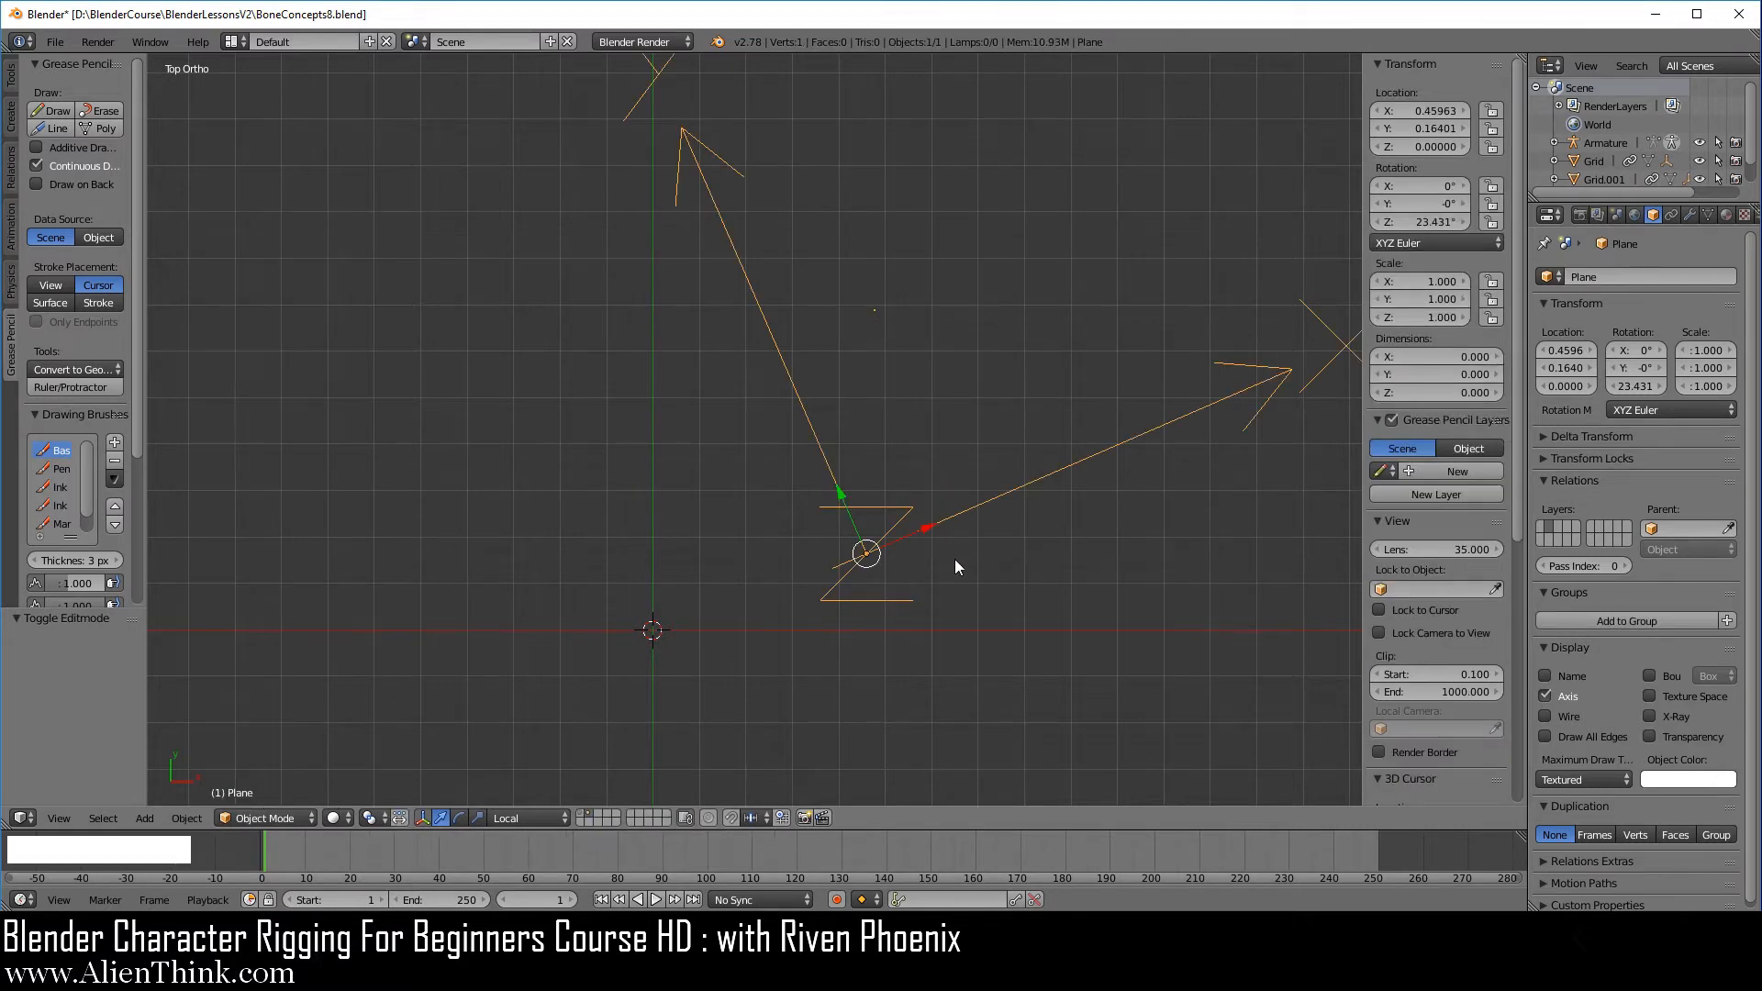
key("alt+r")
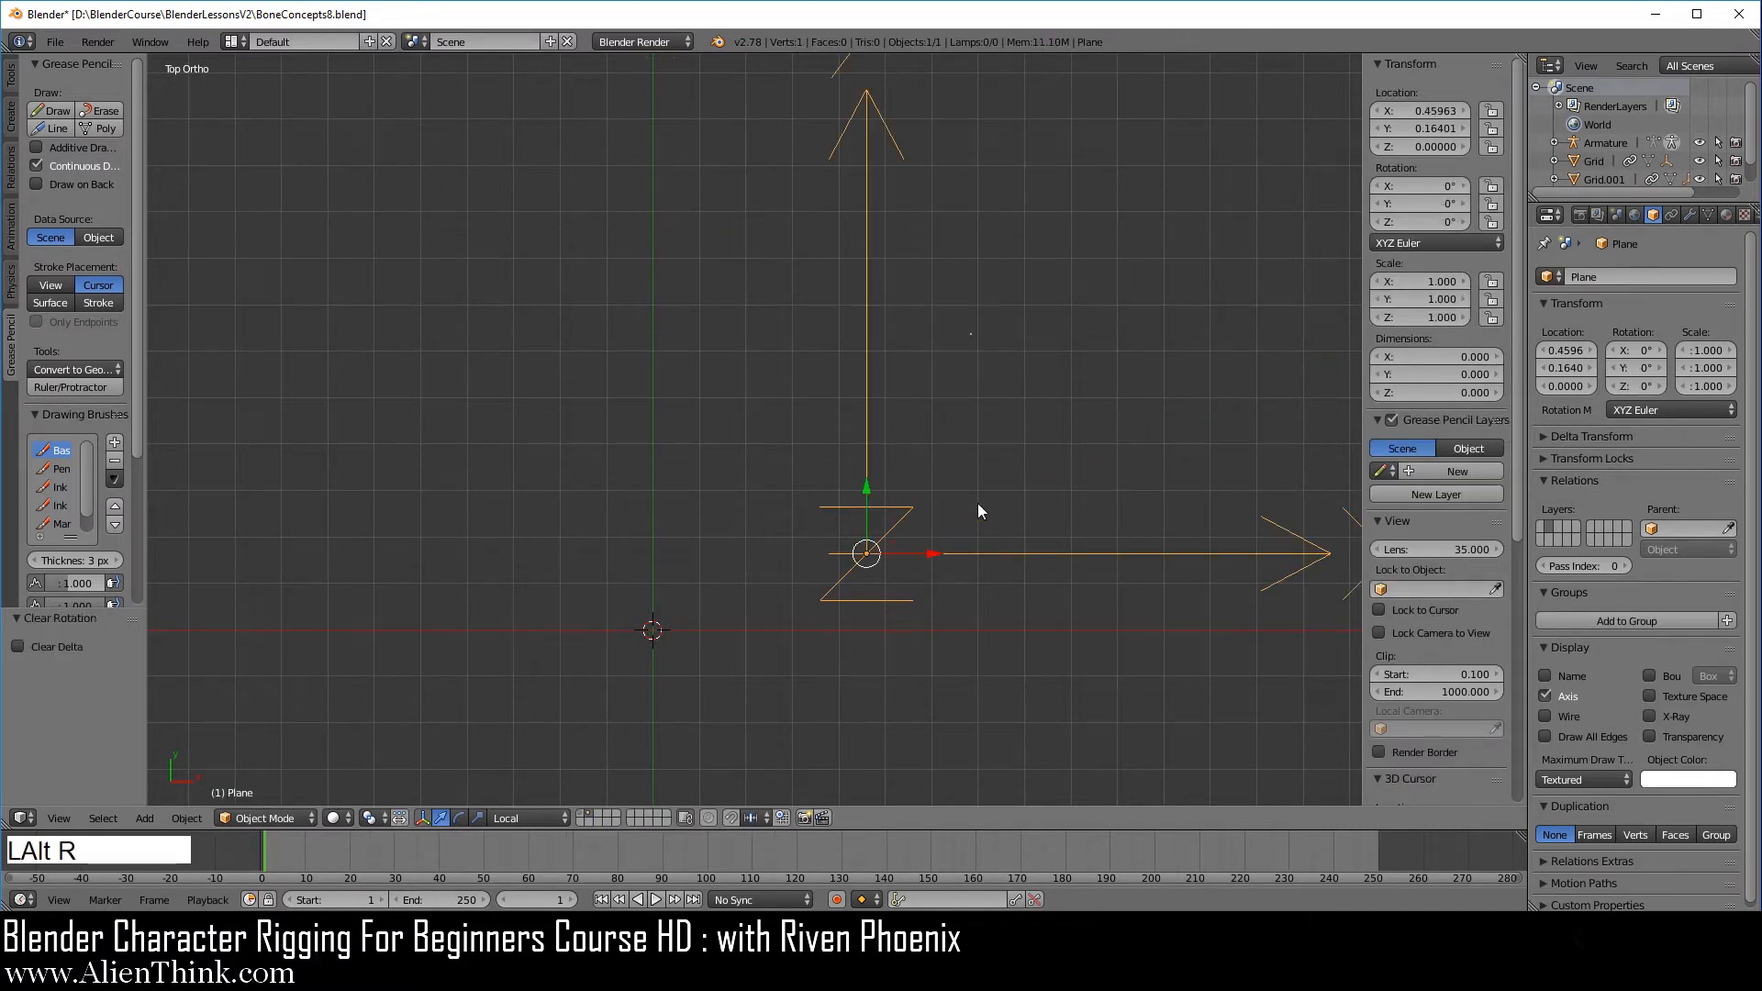
Step: Rotate the Plane object about 23.3° around Z
scroll(960, 454, "down", 3)
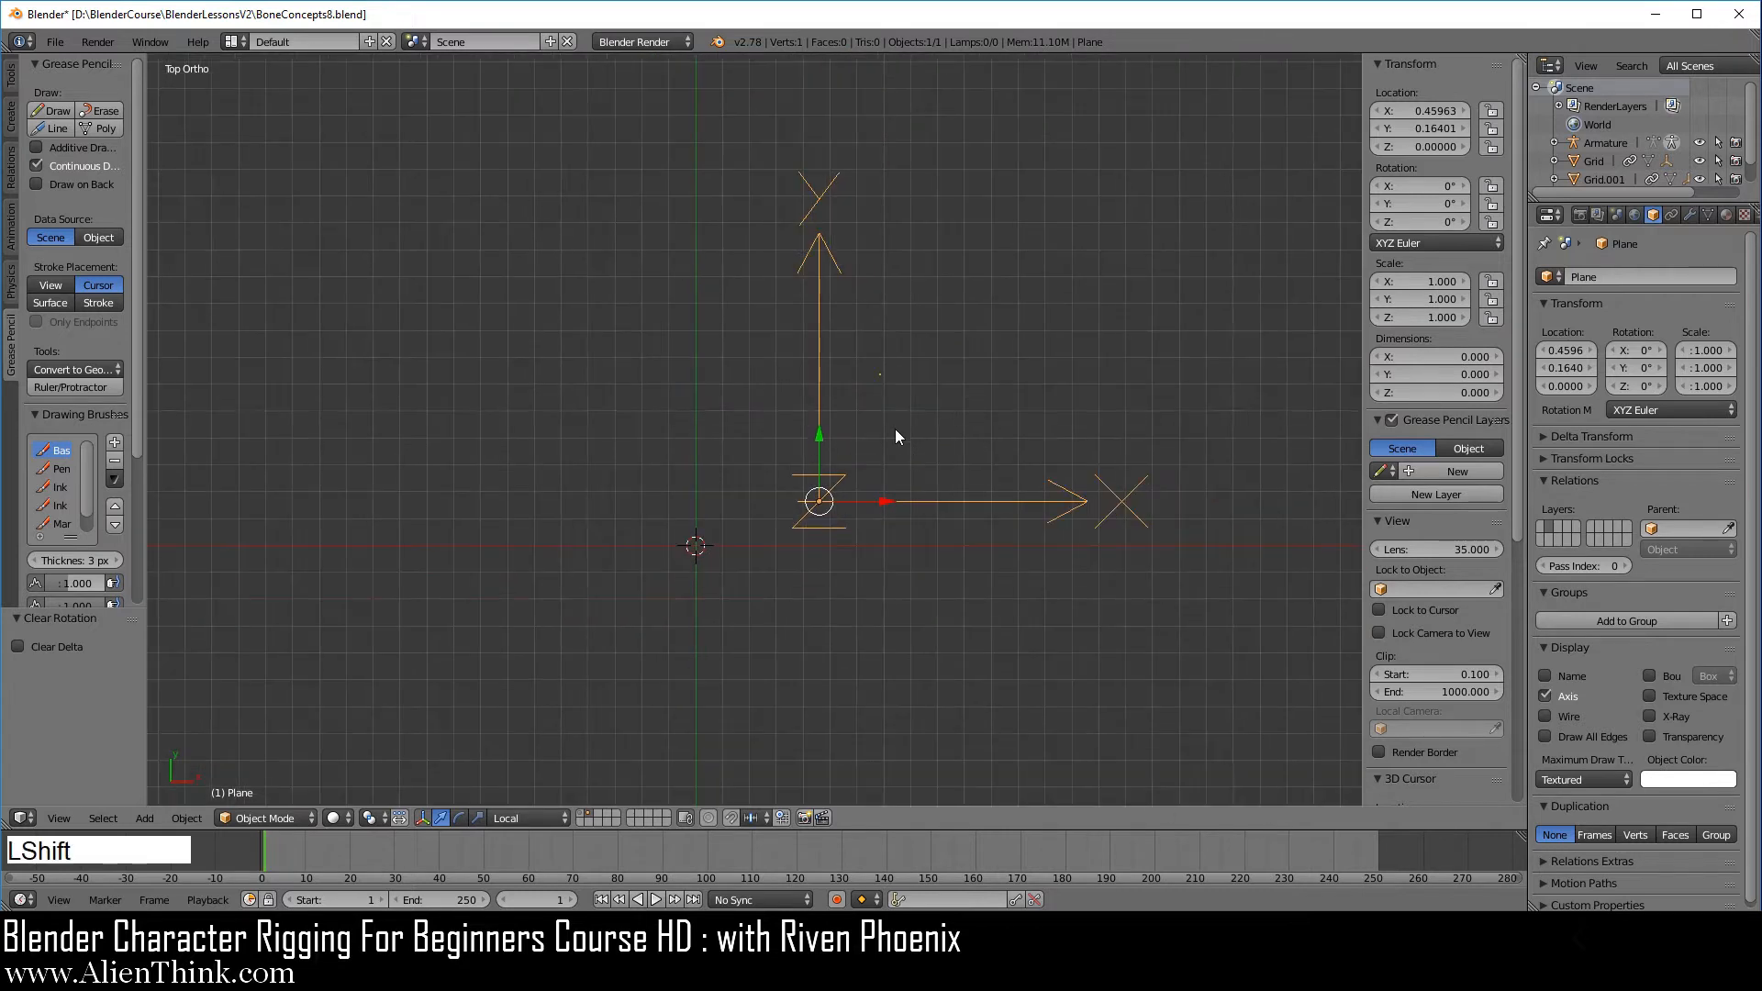
middle_click_drag(895, 428, 839, 432, "shift")
scroll(841, 452, "up", 2)
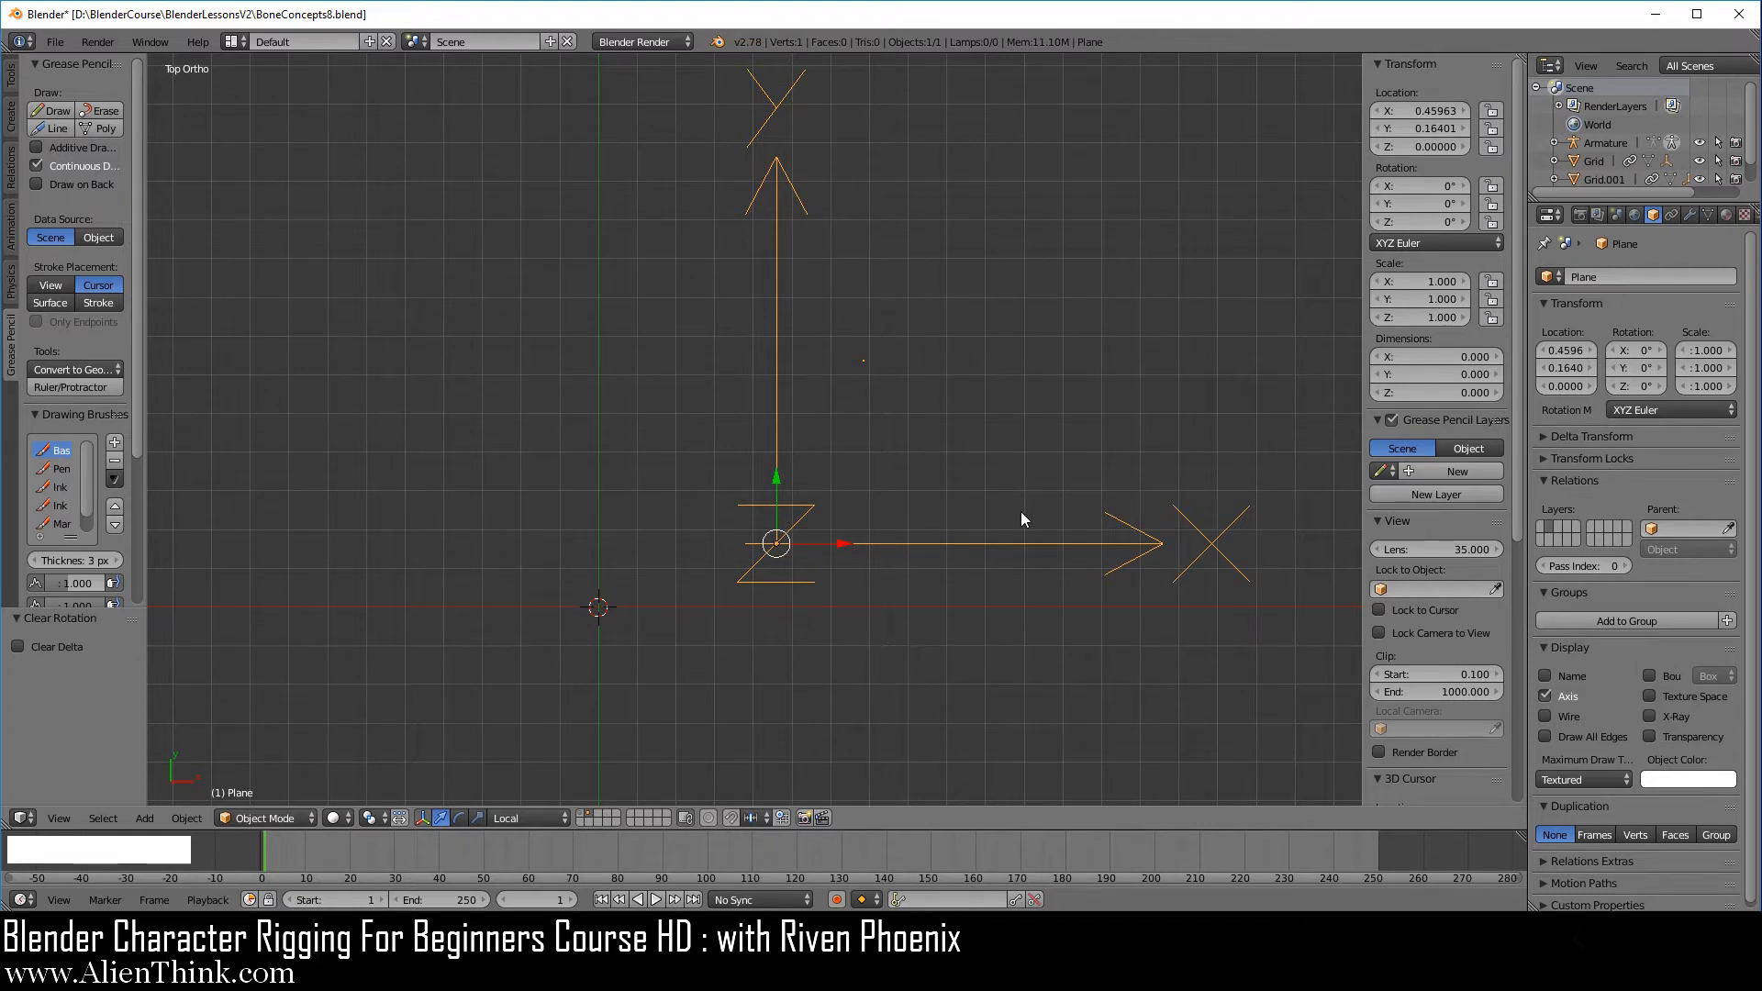
key("r")
left_click(1029, 393)
middle_click_drag(933, 564, 1094, 557, "shift")
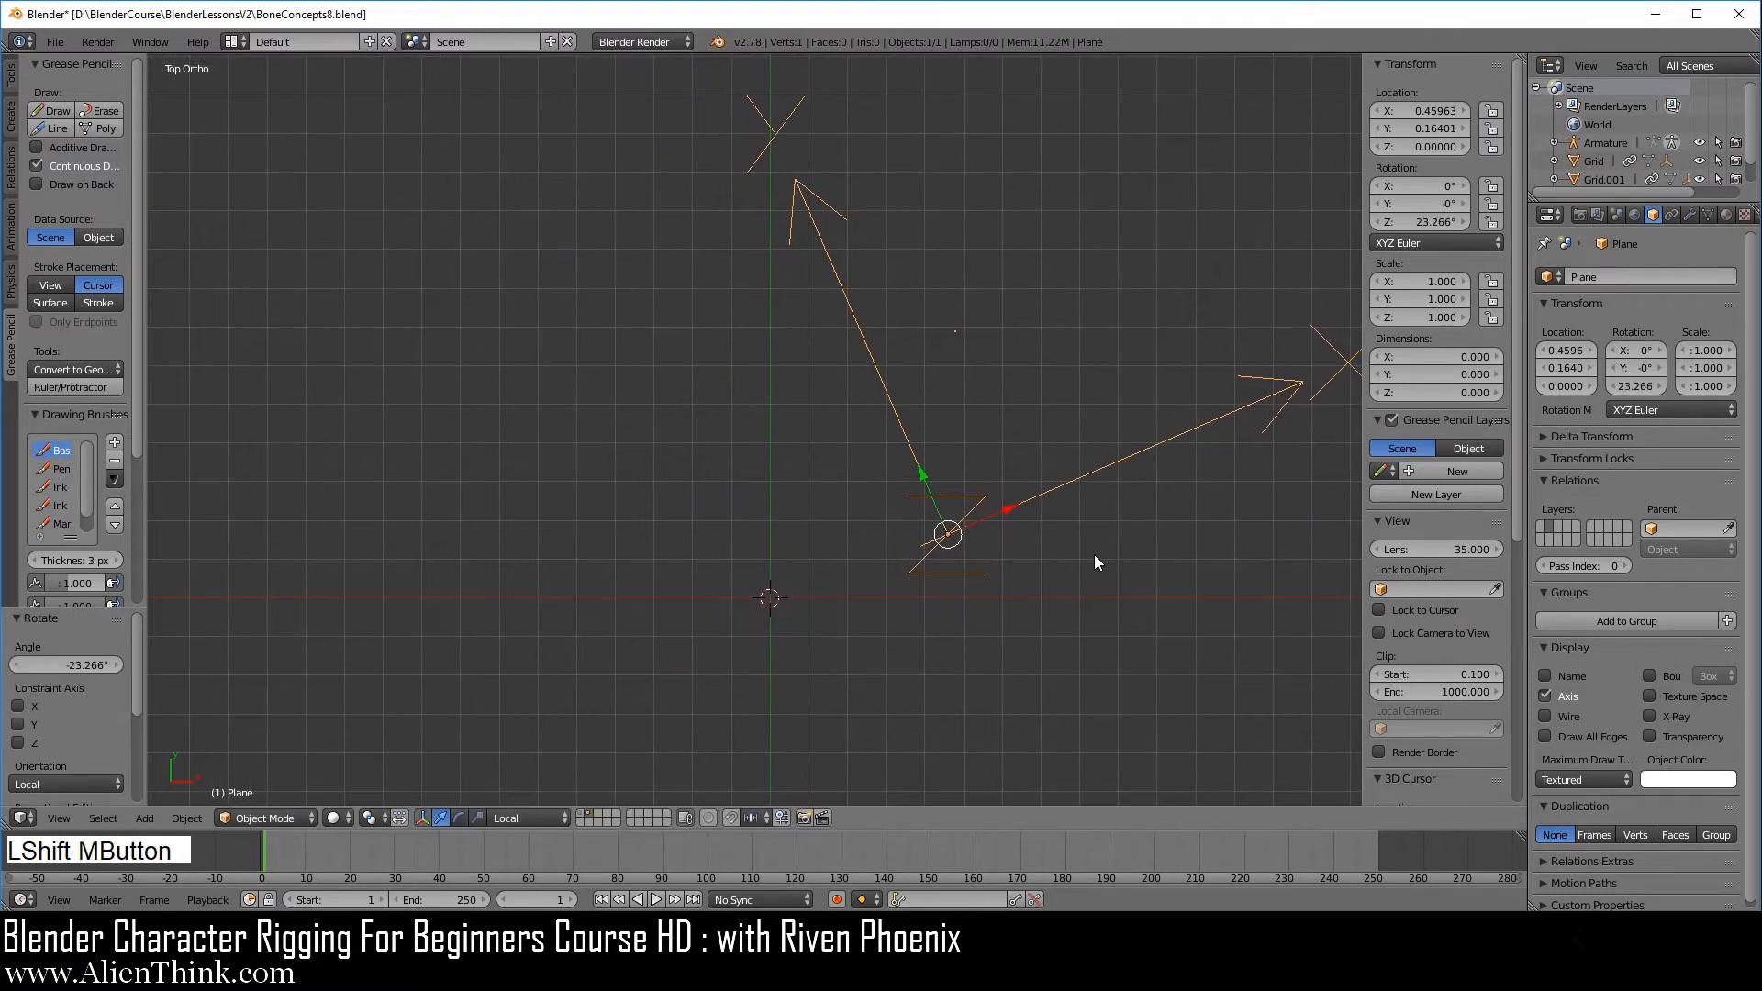
Step: Add an Arrows empty, scale it to about 0.464, and place it at about X -0.607, Y 0.581
key("shift+a")
mouse_move(1133, 503)
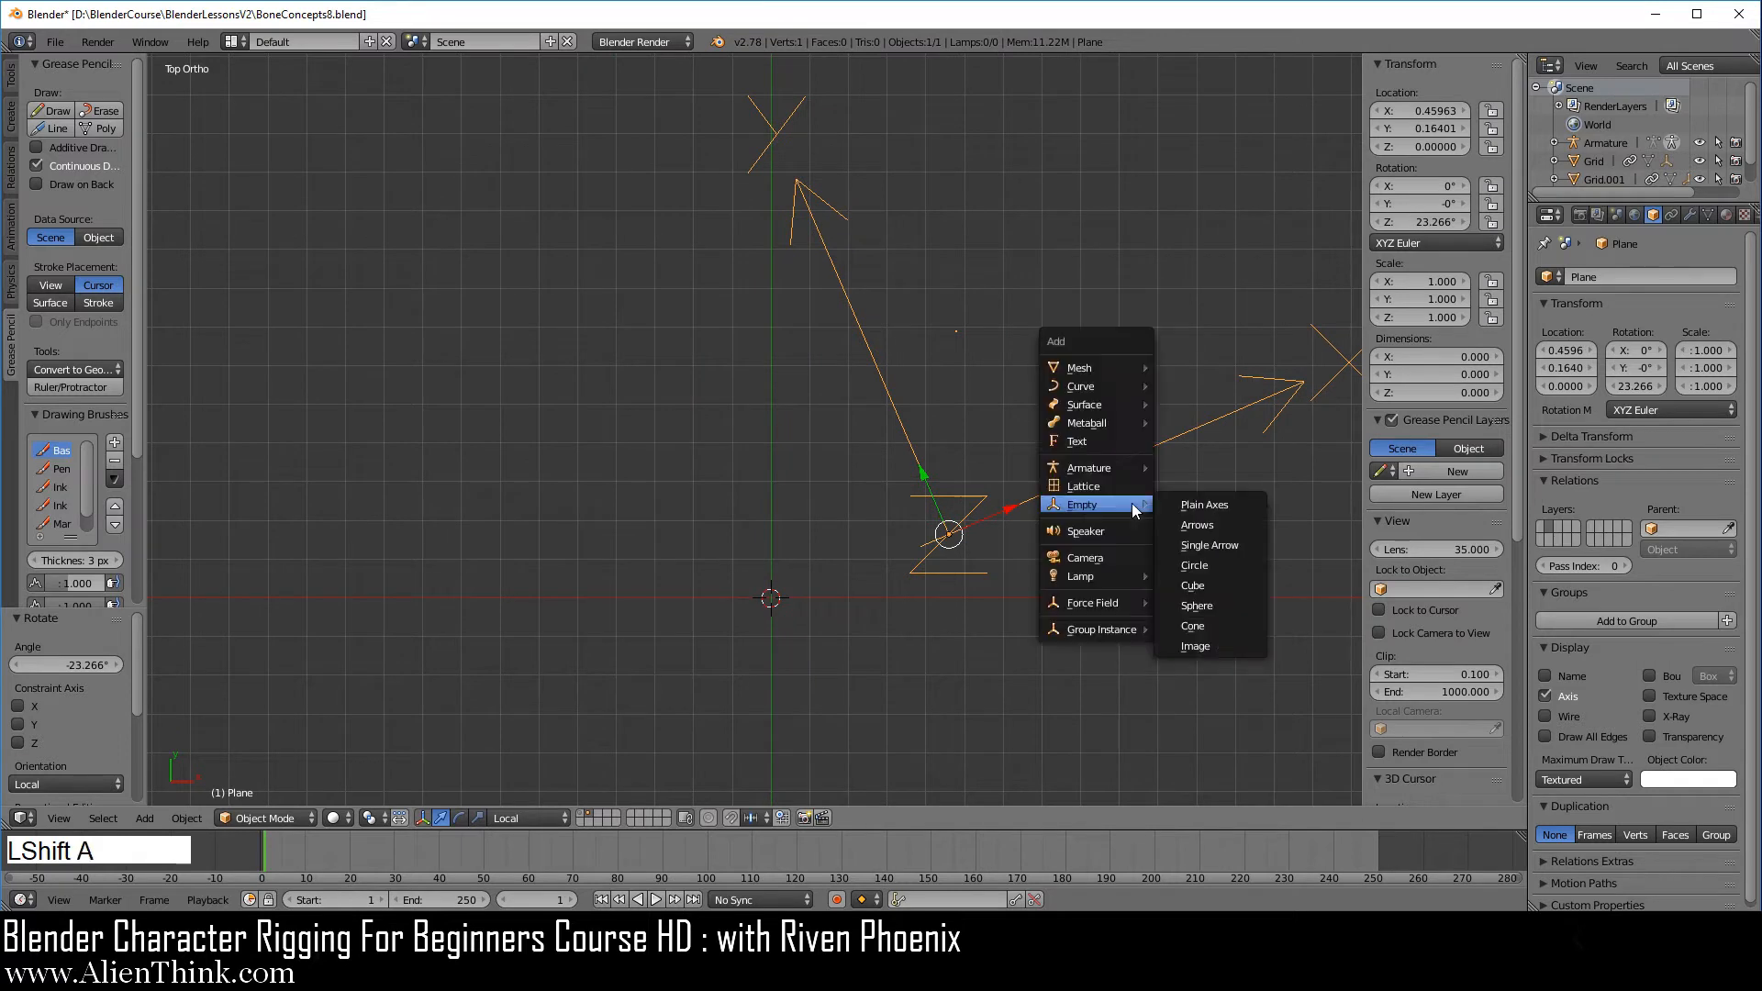
left_click(1226, 524)
key("s")
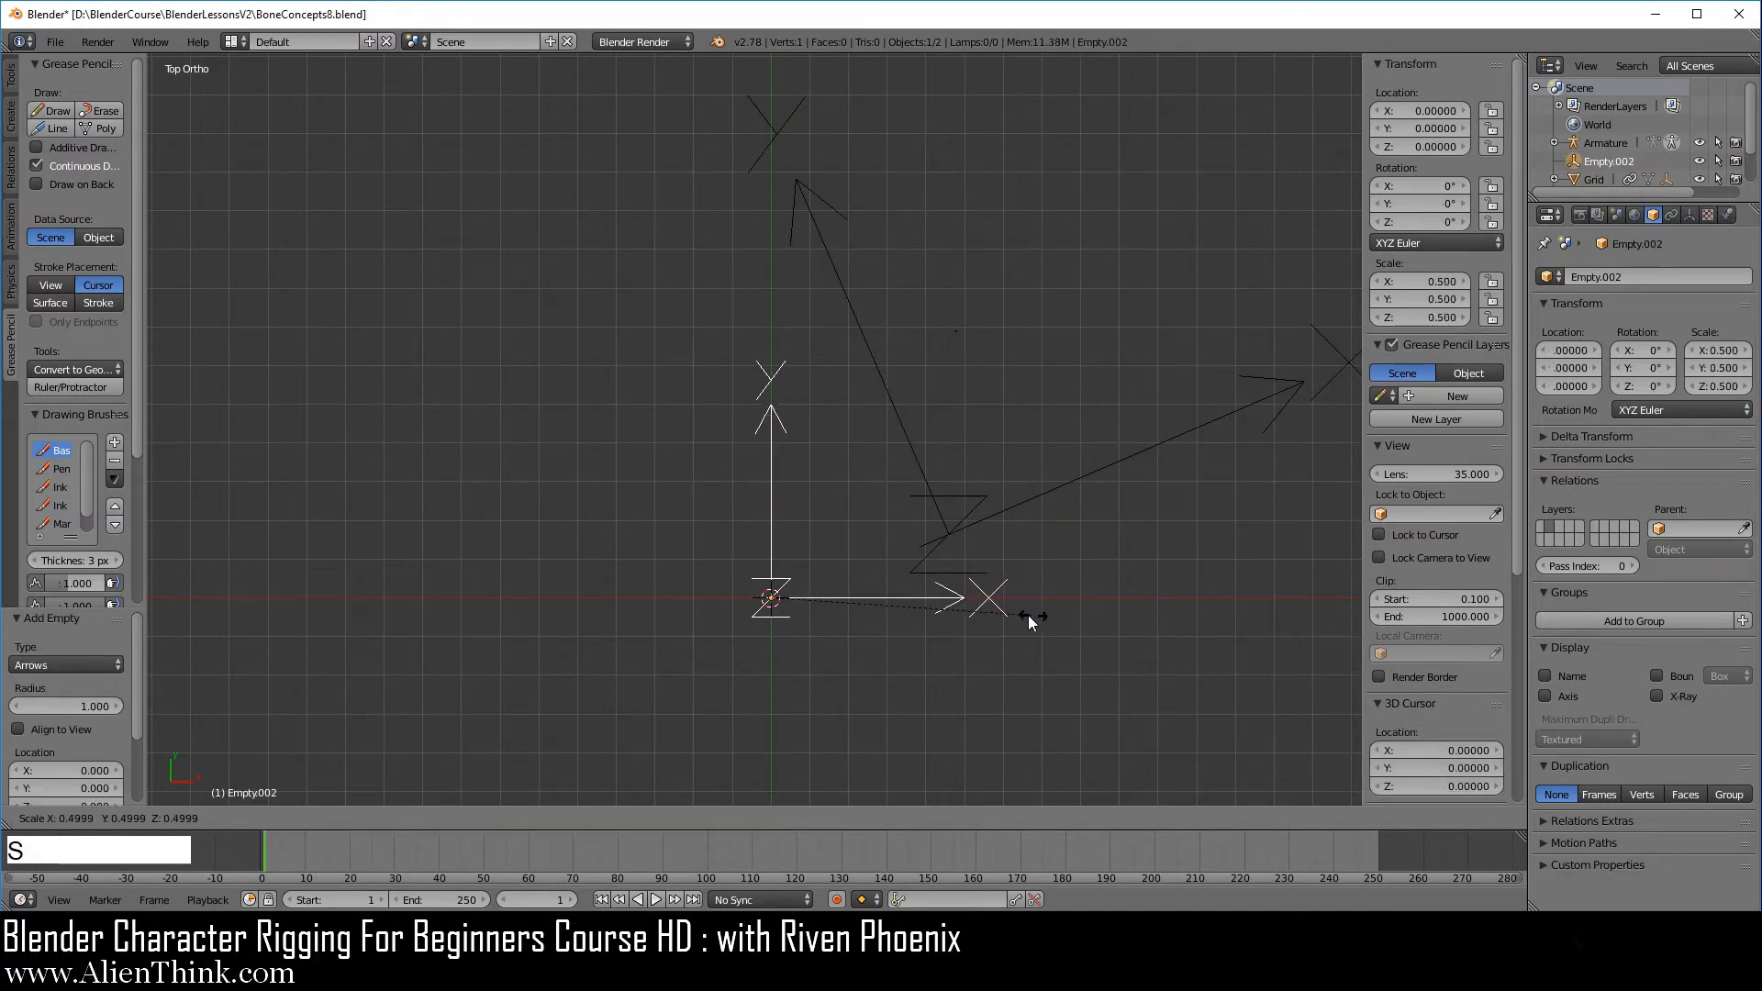
left_click(1015, 617)
key("g")
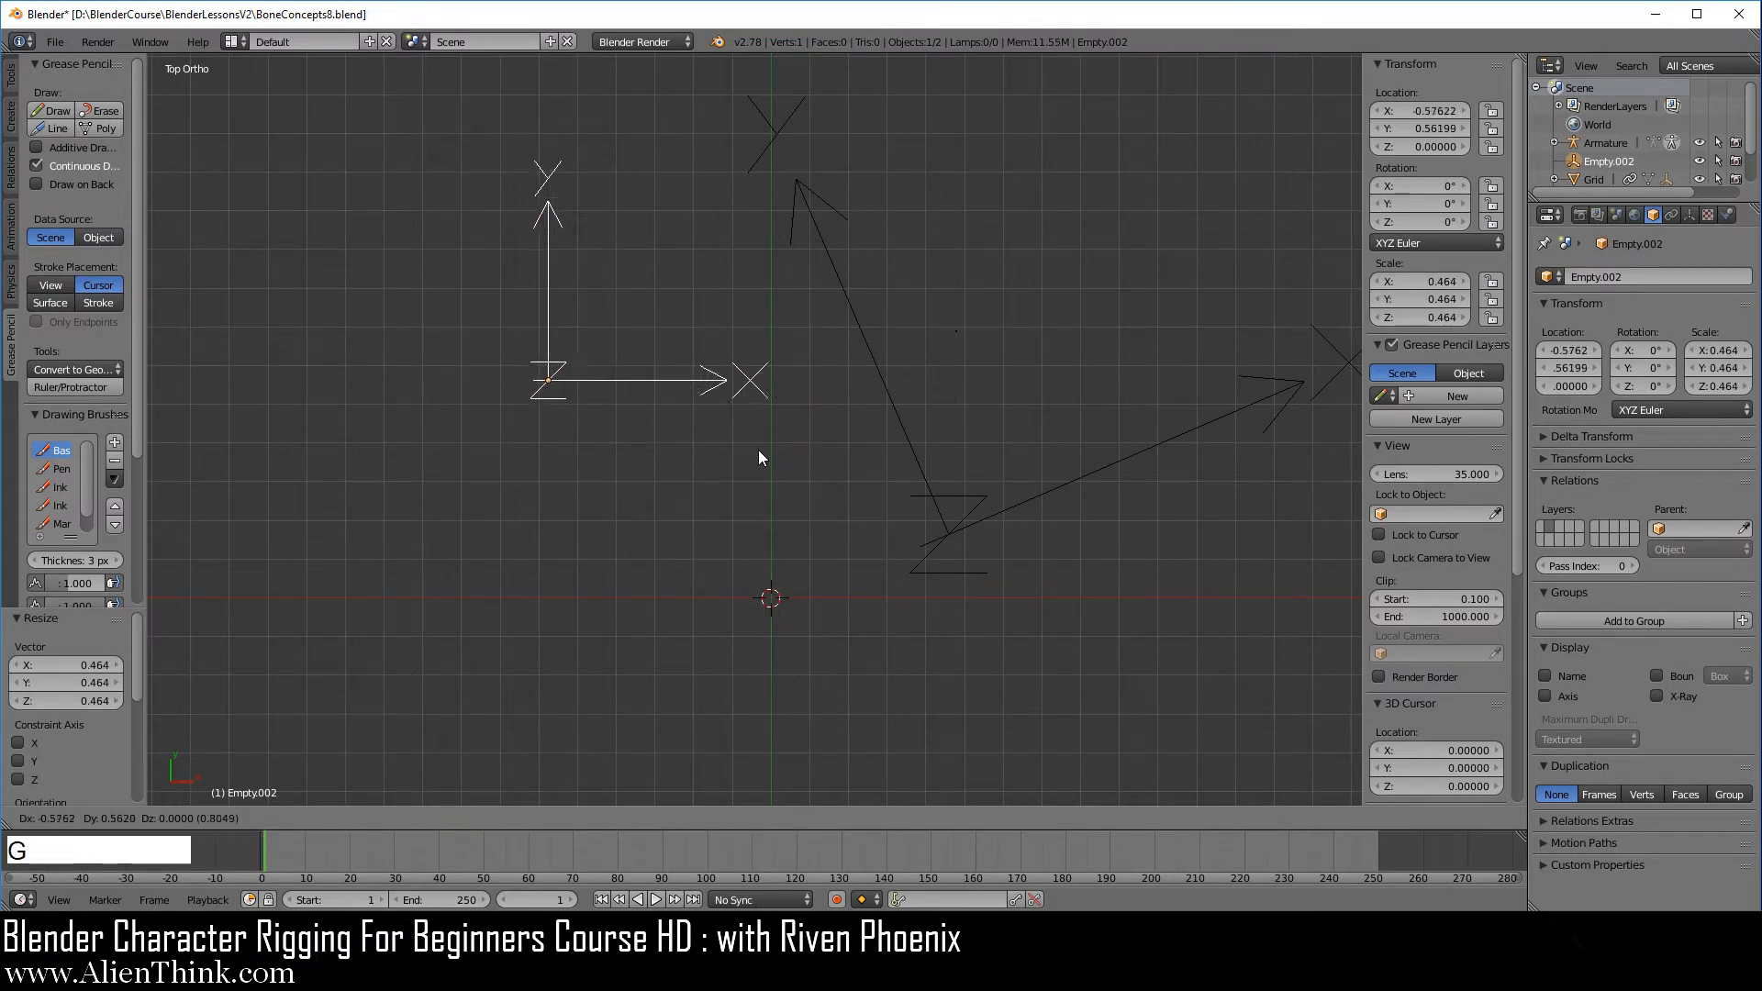
left_click(763, 416)
Step: Parent the Arrows empty to the rotated Plane using the Object option
right_click(687, 378)
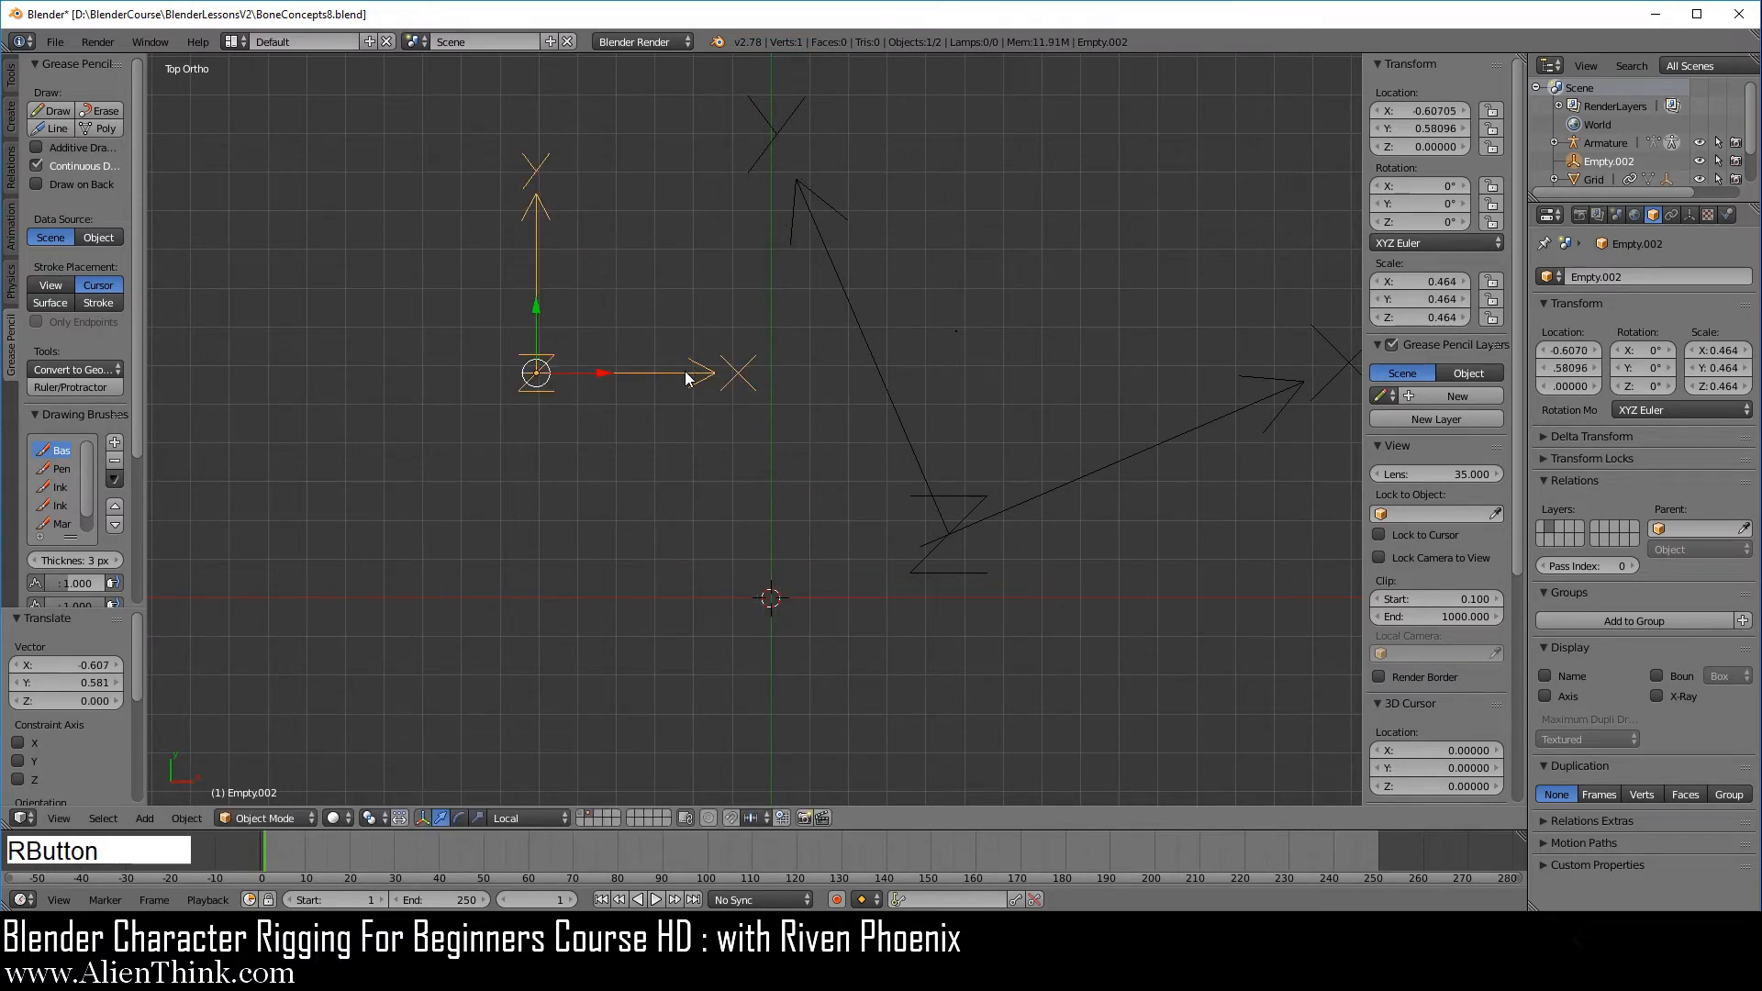
right_click(890, 409, "shift")
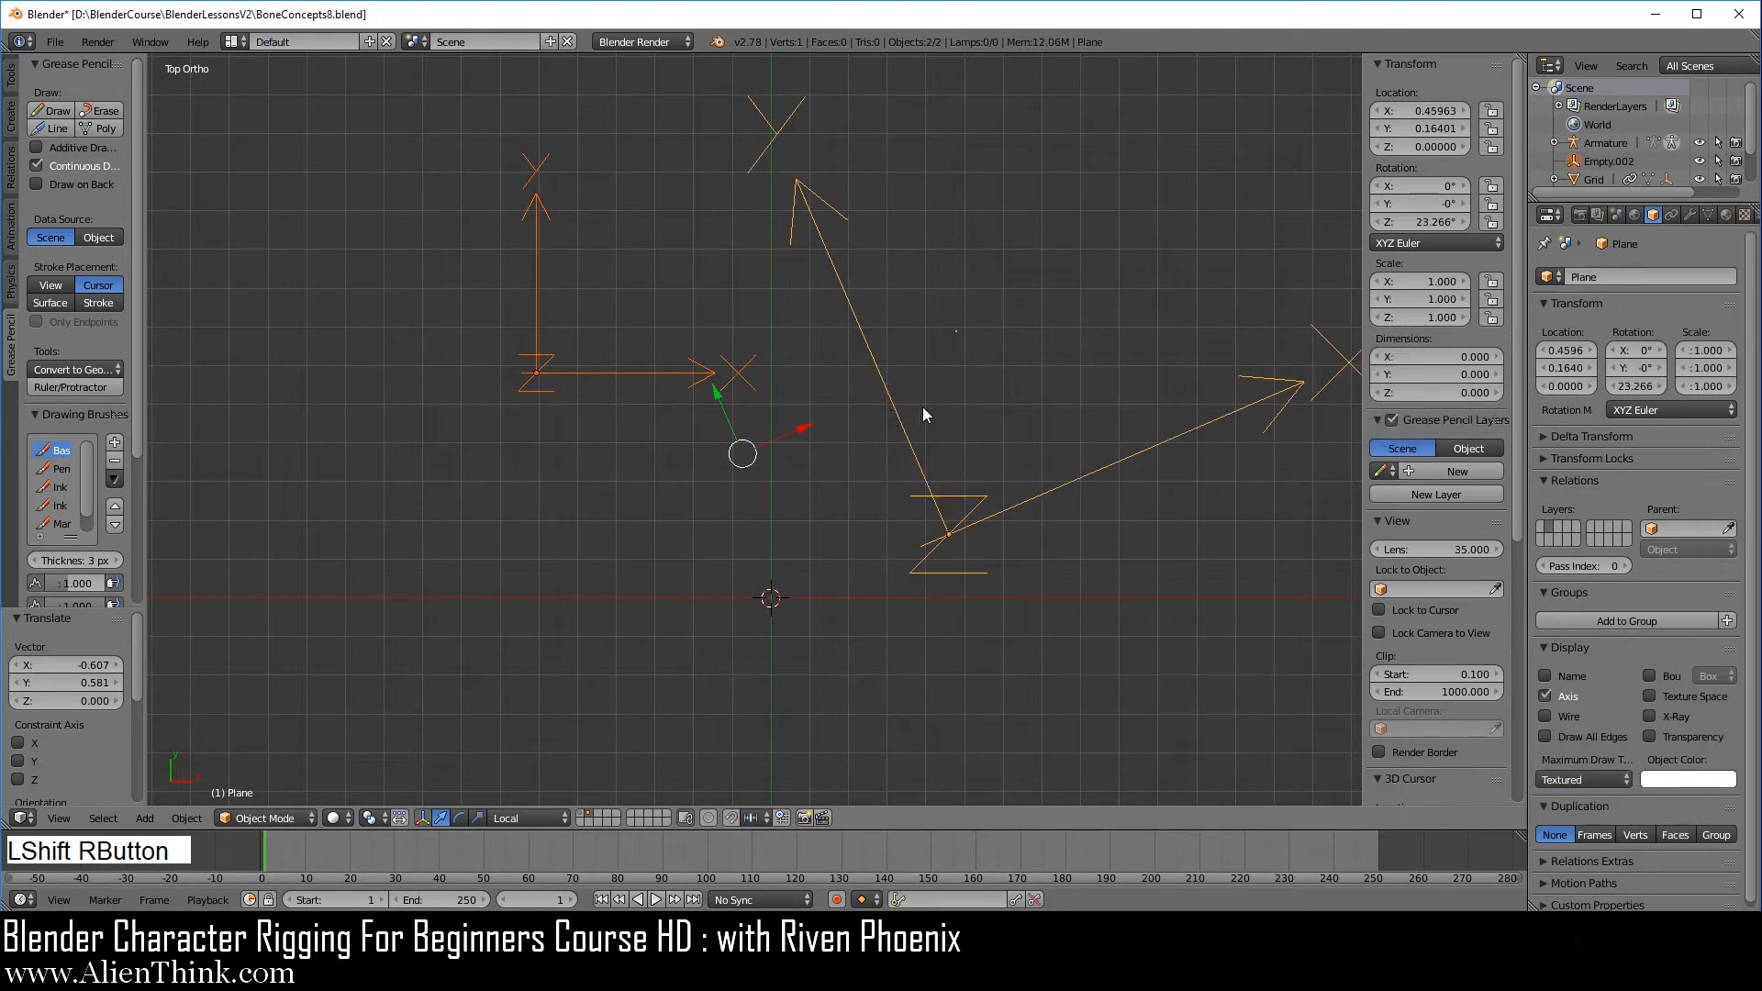
key("ctrl+p")
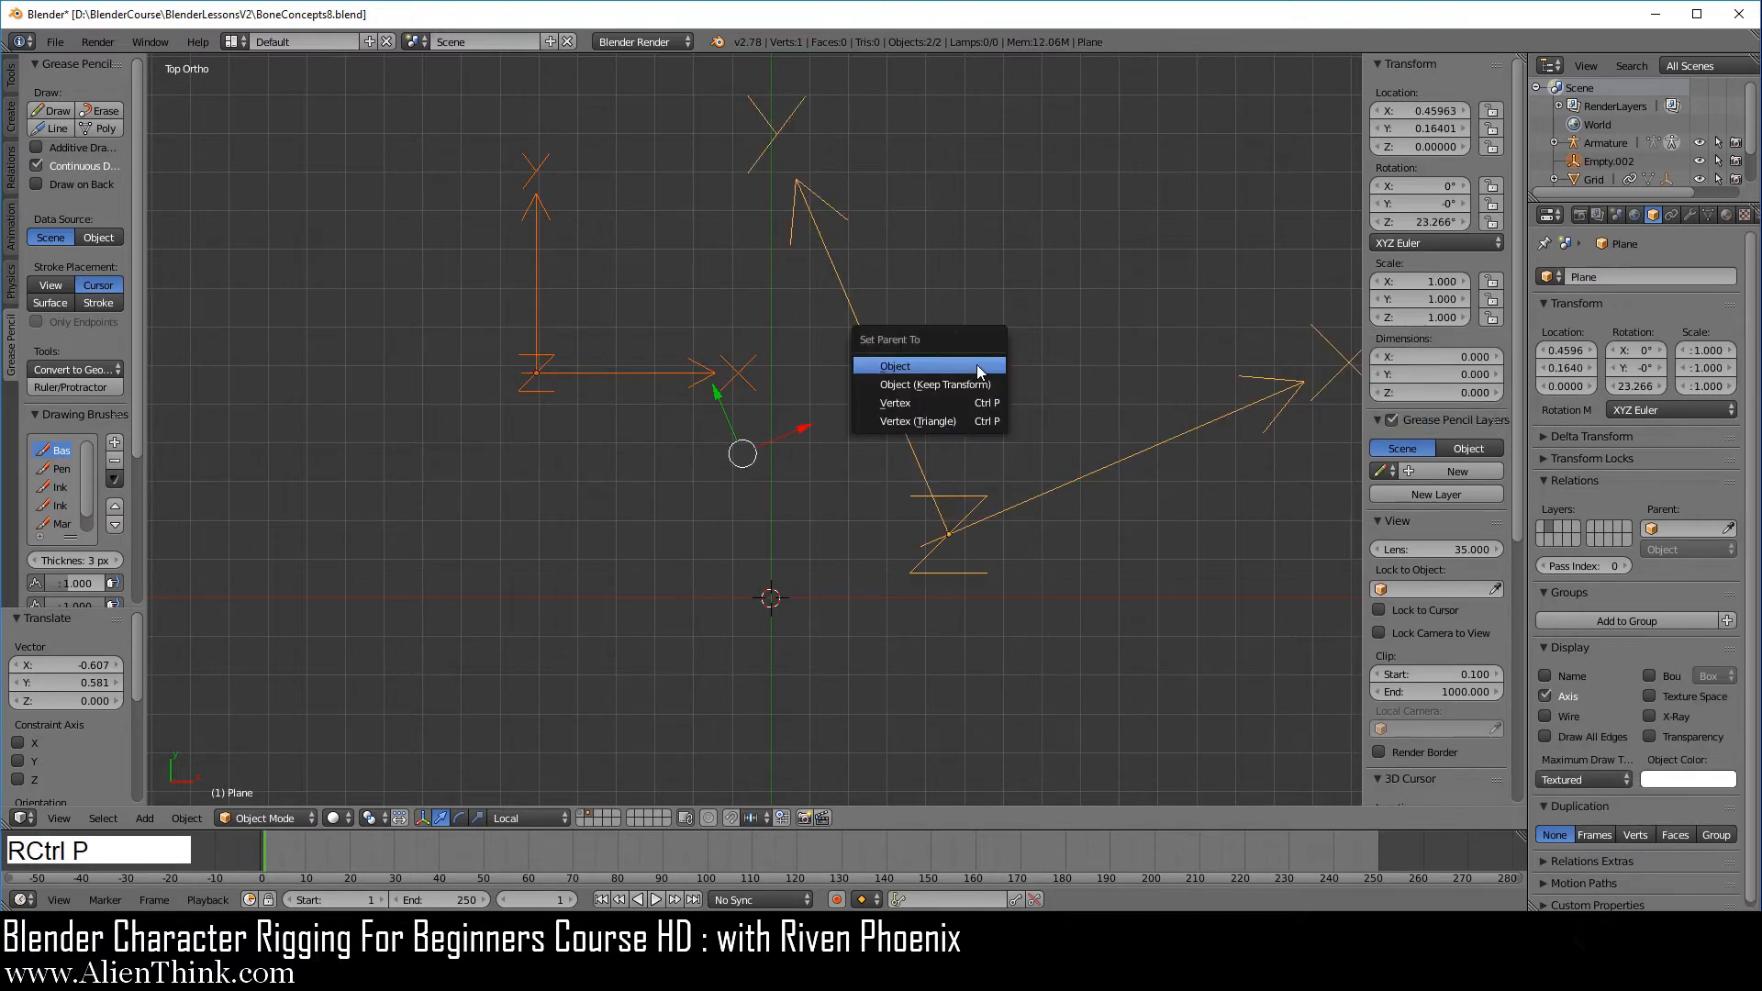
left_click(977, 365)
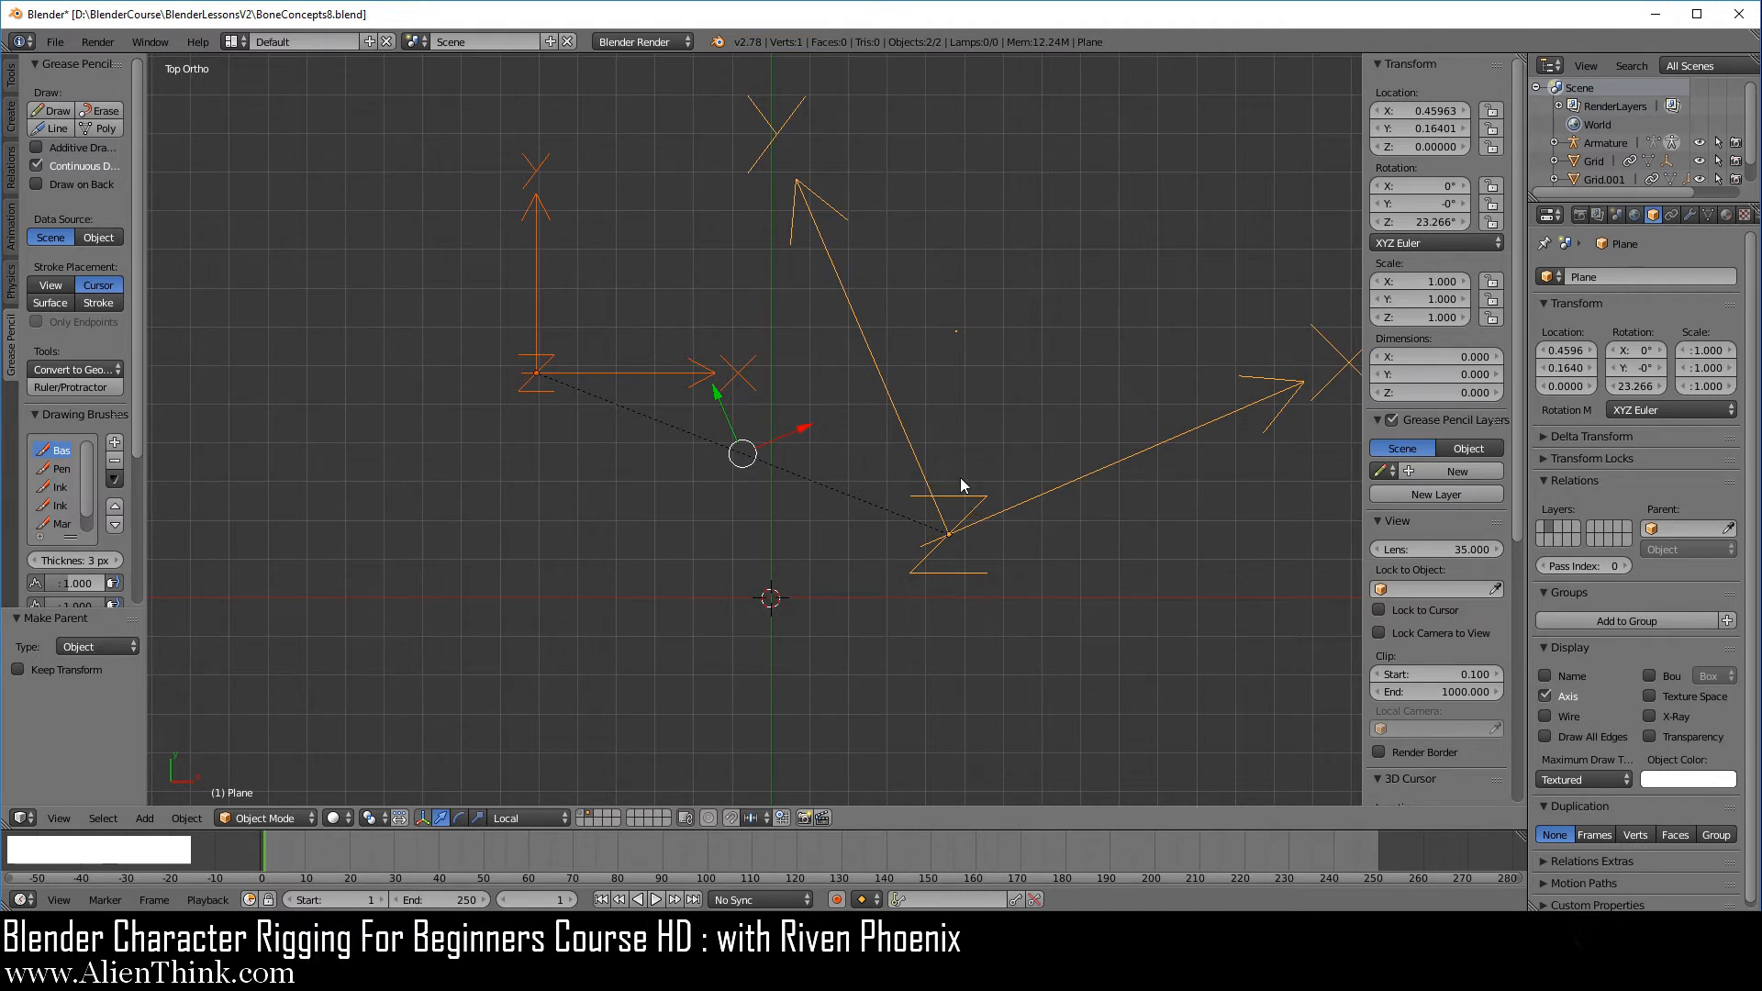
Step: Add a second Arrows empty at the world origin and scale it down to about 0.173
key("shift")
key("shift+a")
left_click(1204, 593)
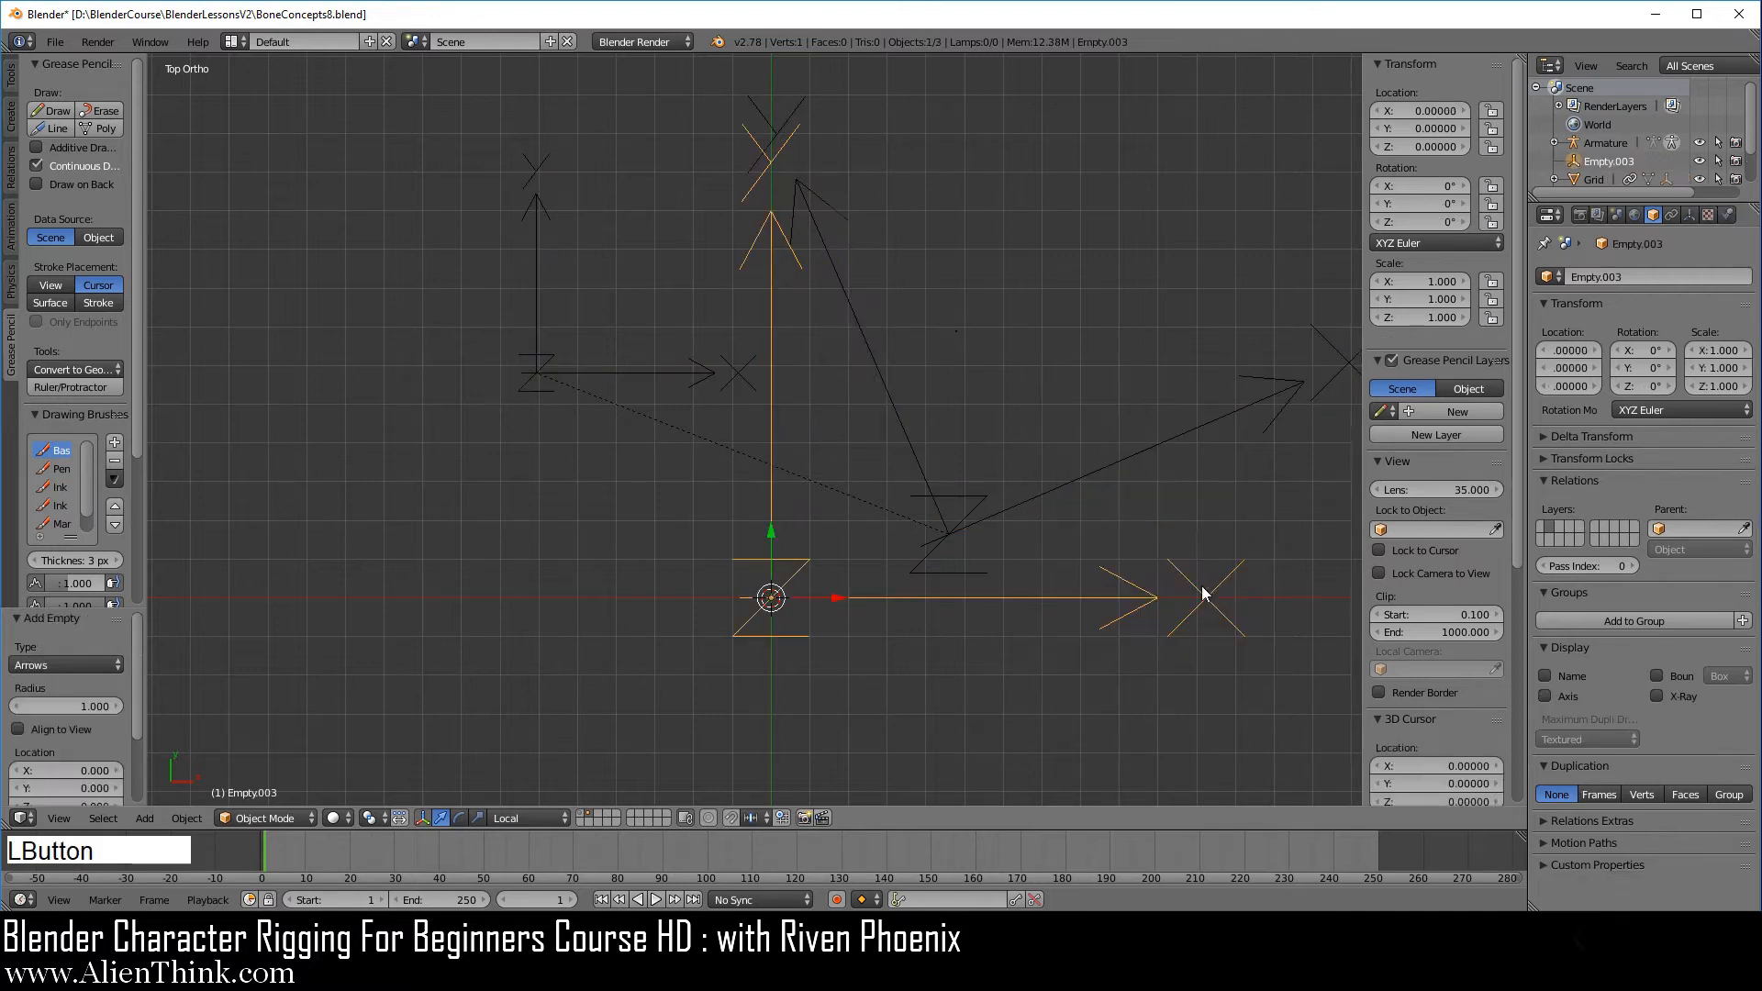
key("s")
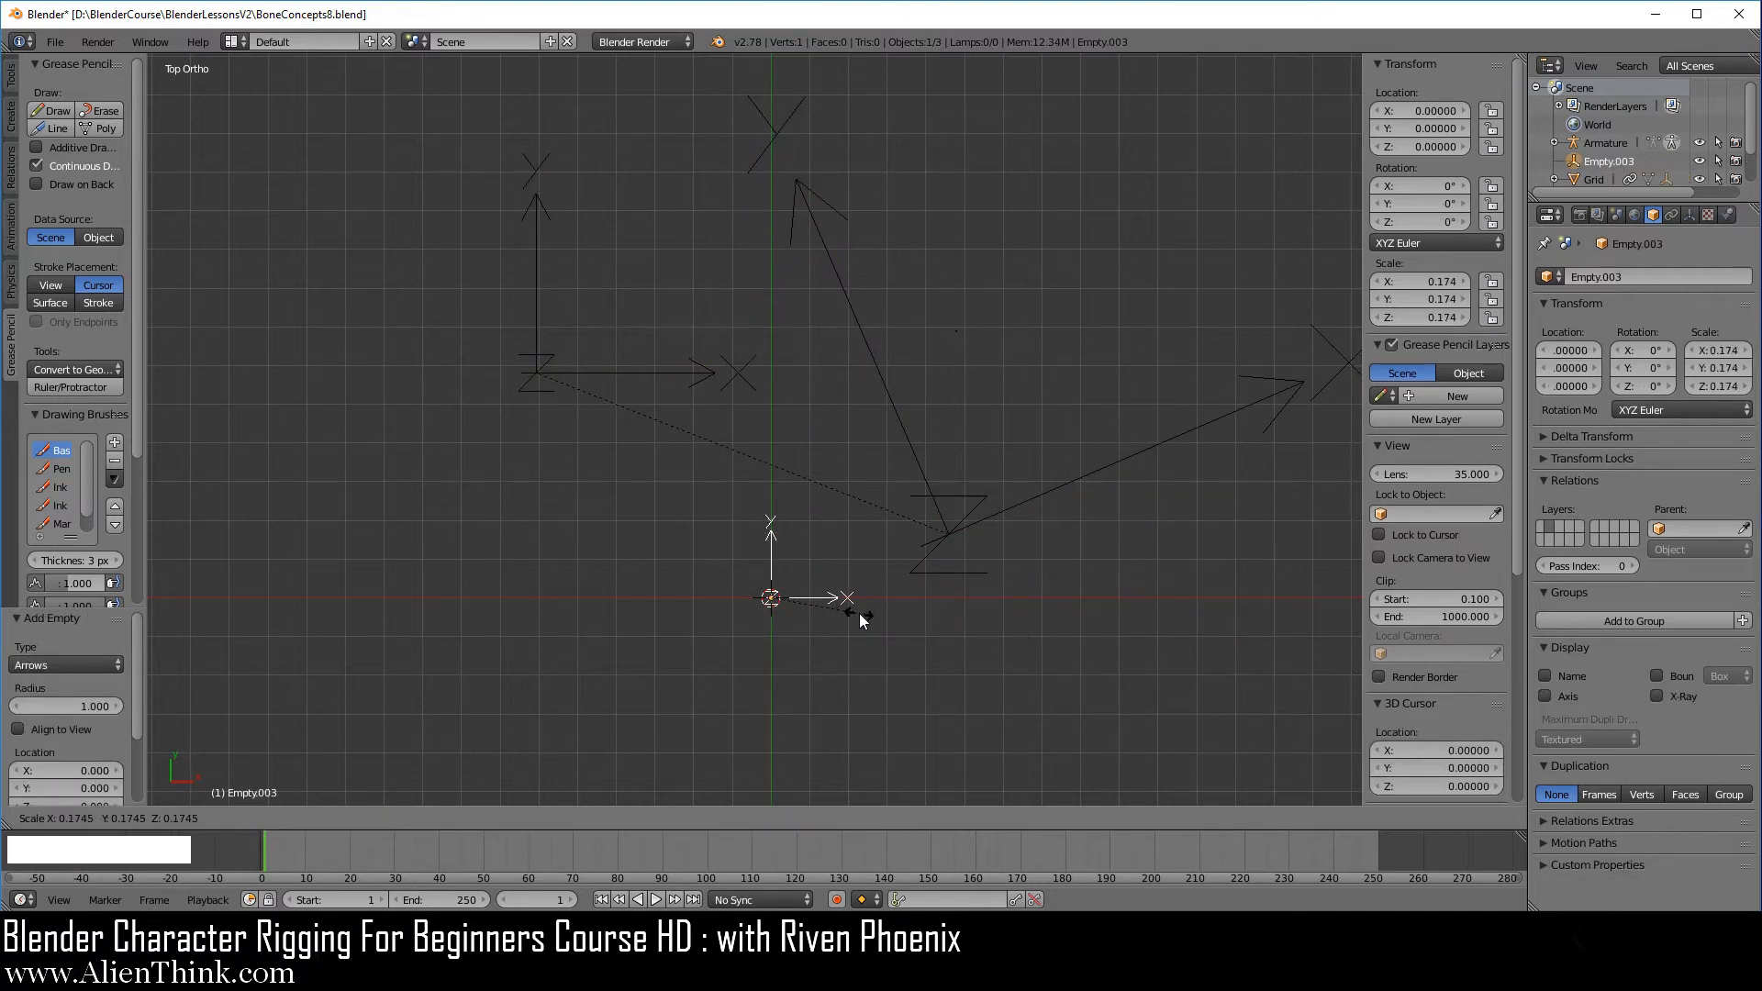
left_click(857, 612)
Step: Parent the small empty at the origin to the Plane as an Object parent
right_click(851, 608)
key("shift")
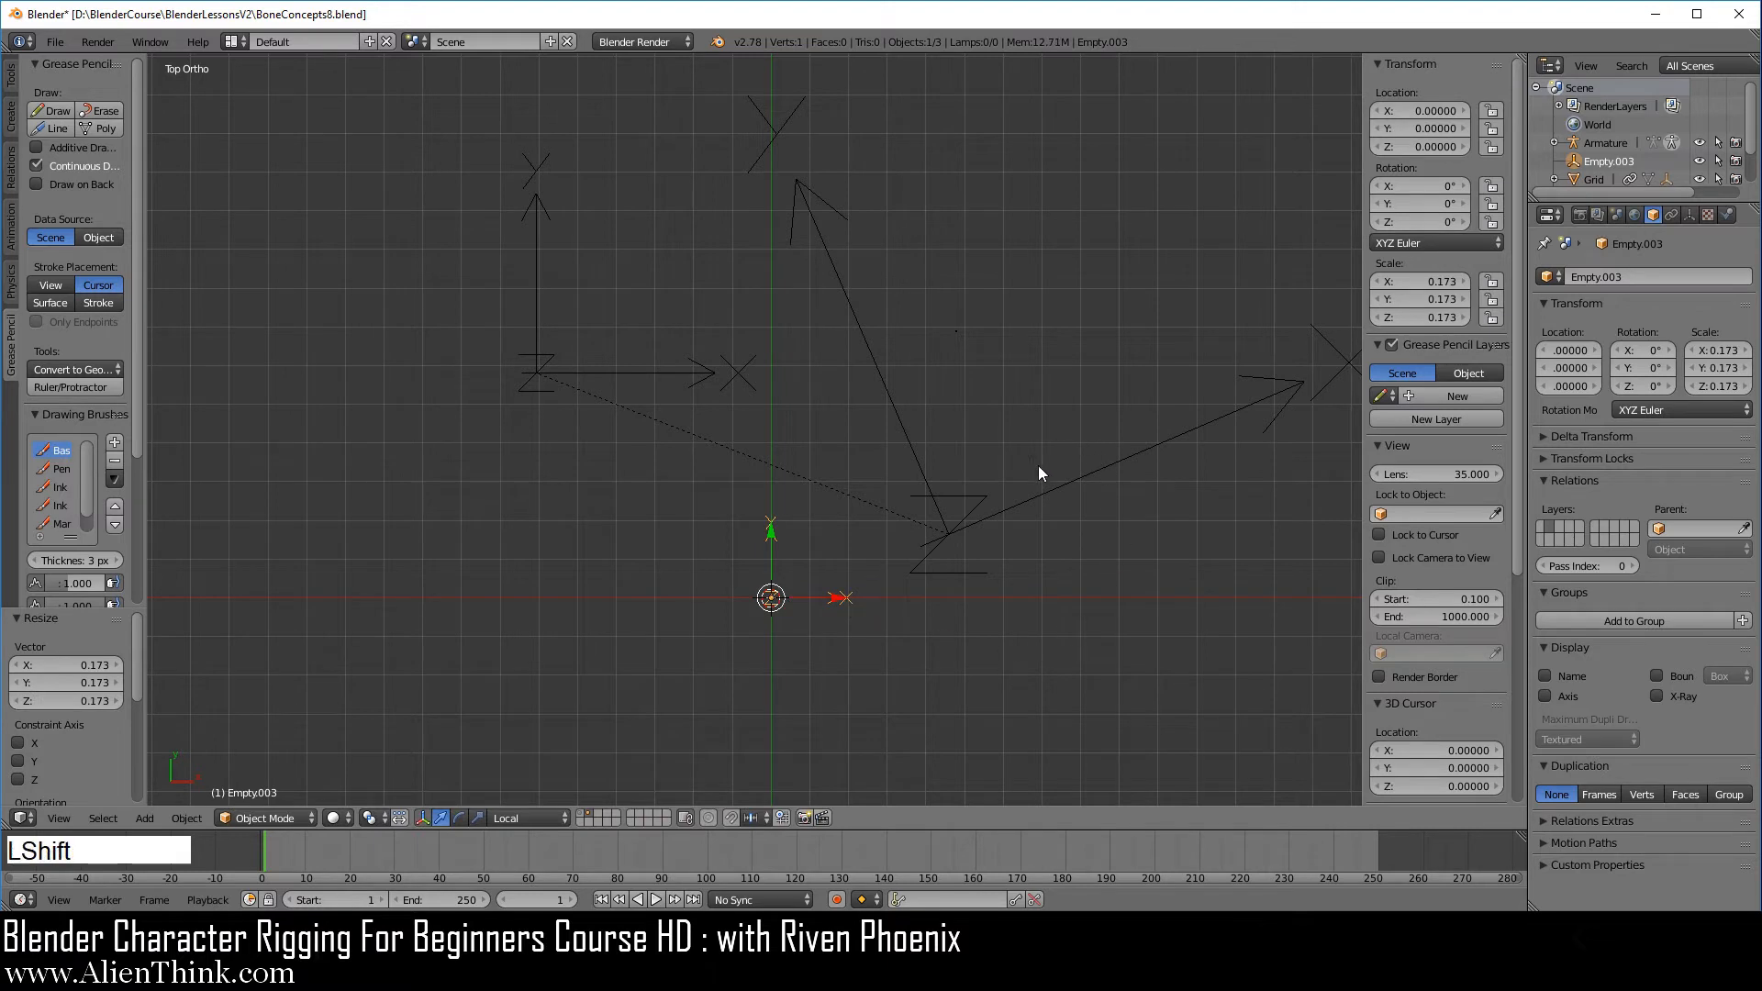
right_click(1026, 503, "shift")
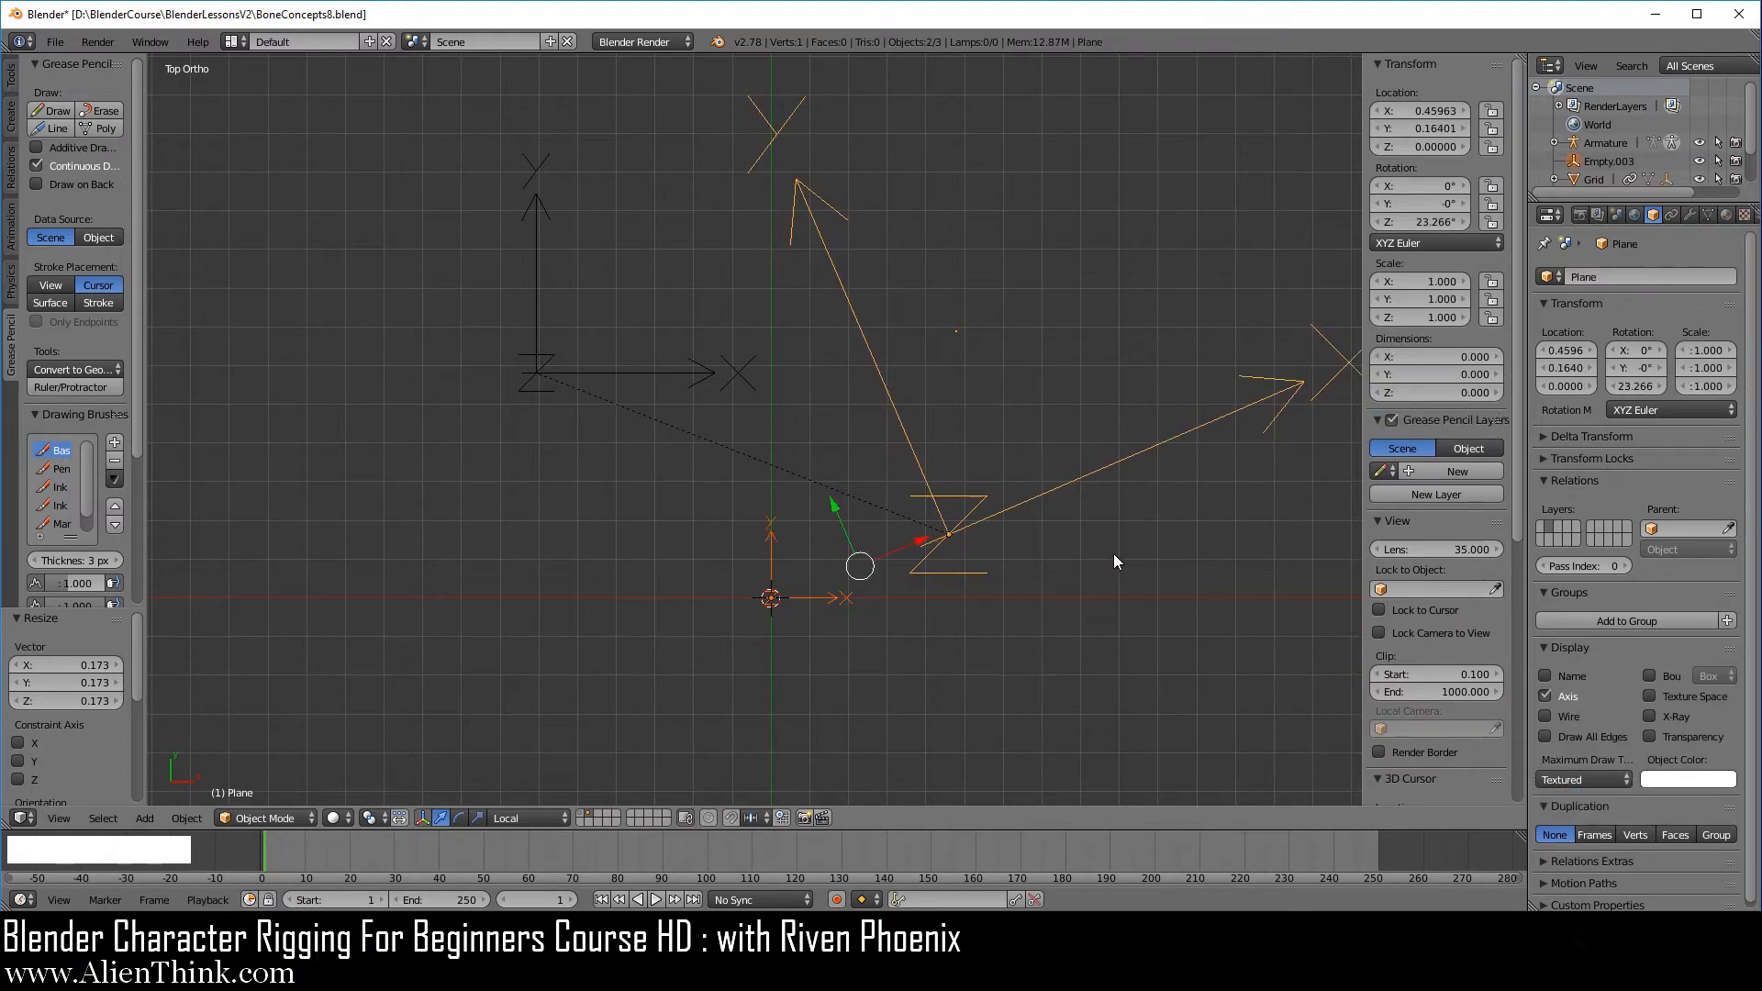
key("ctrl+p")
left_click(1114, 553)
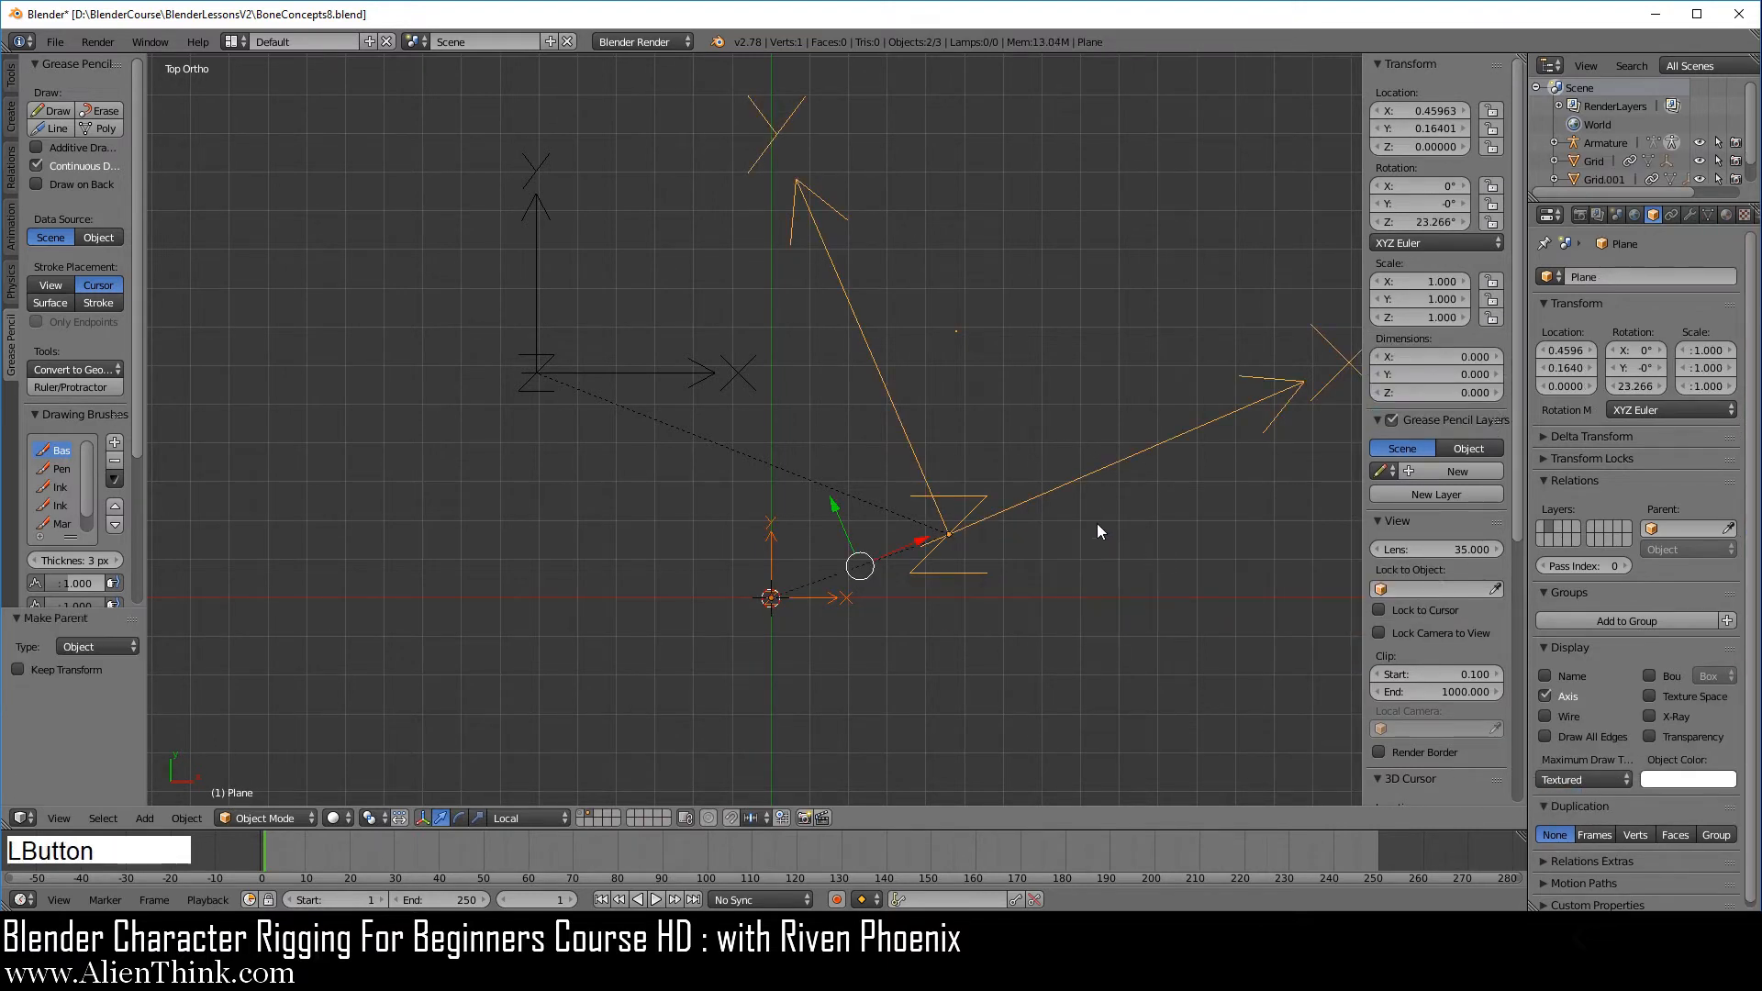
Step: Clear the rotation of the Plane parent object
right_click(1079, 479)
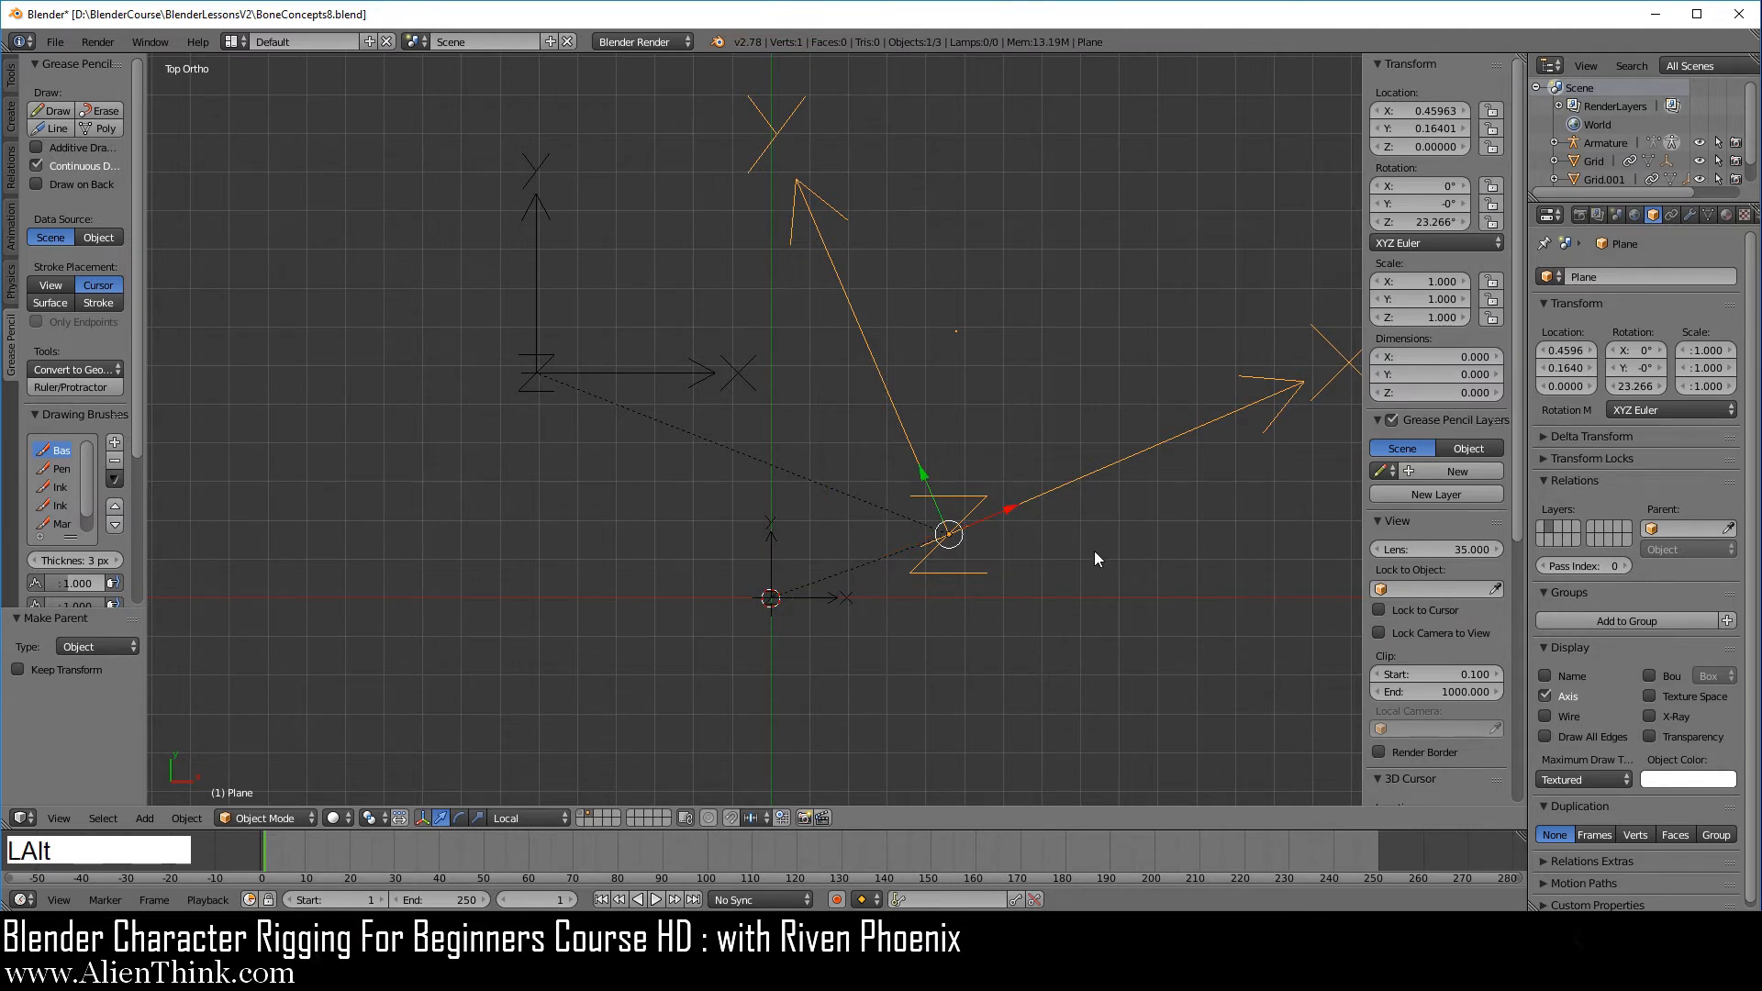
key("alt+r")
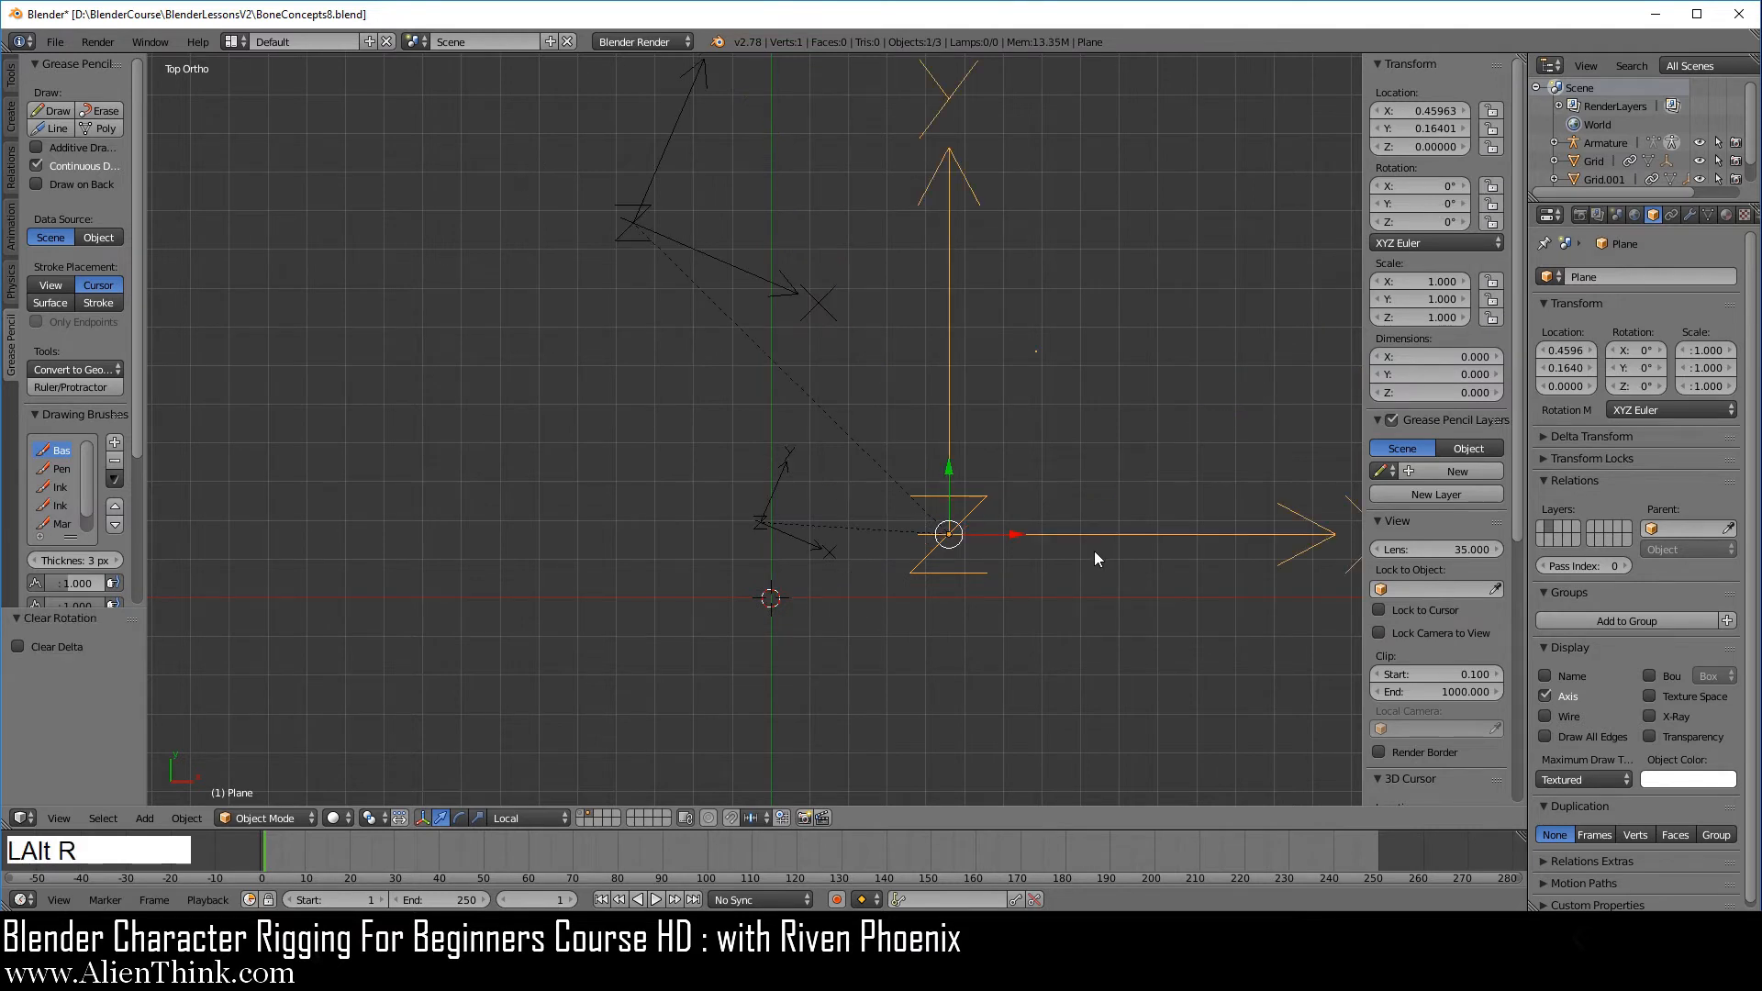
Step: Shift the larger child empty along its parent's X axis to an X location of about -0.507
right_click(736, 272)
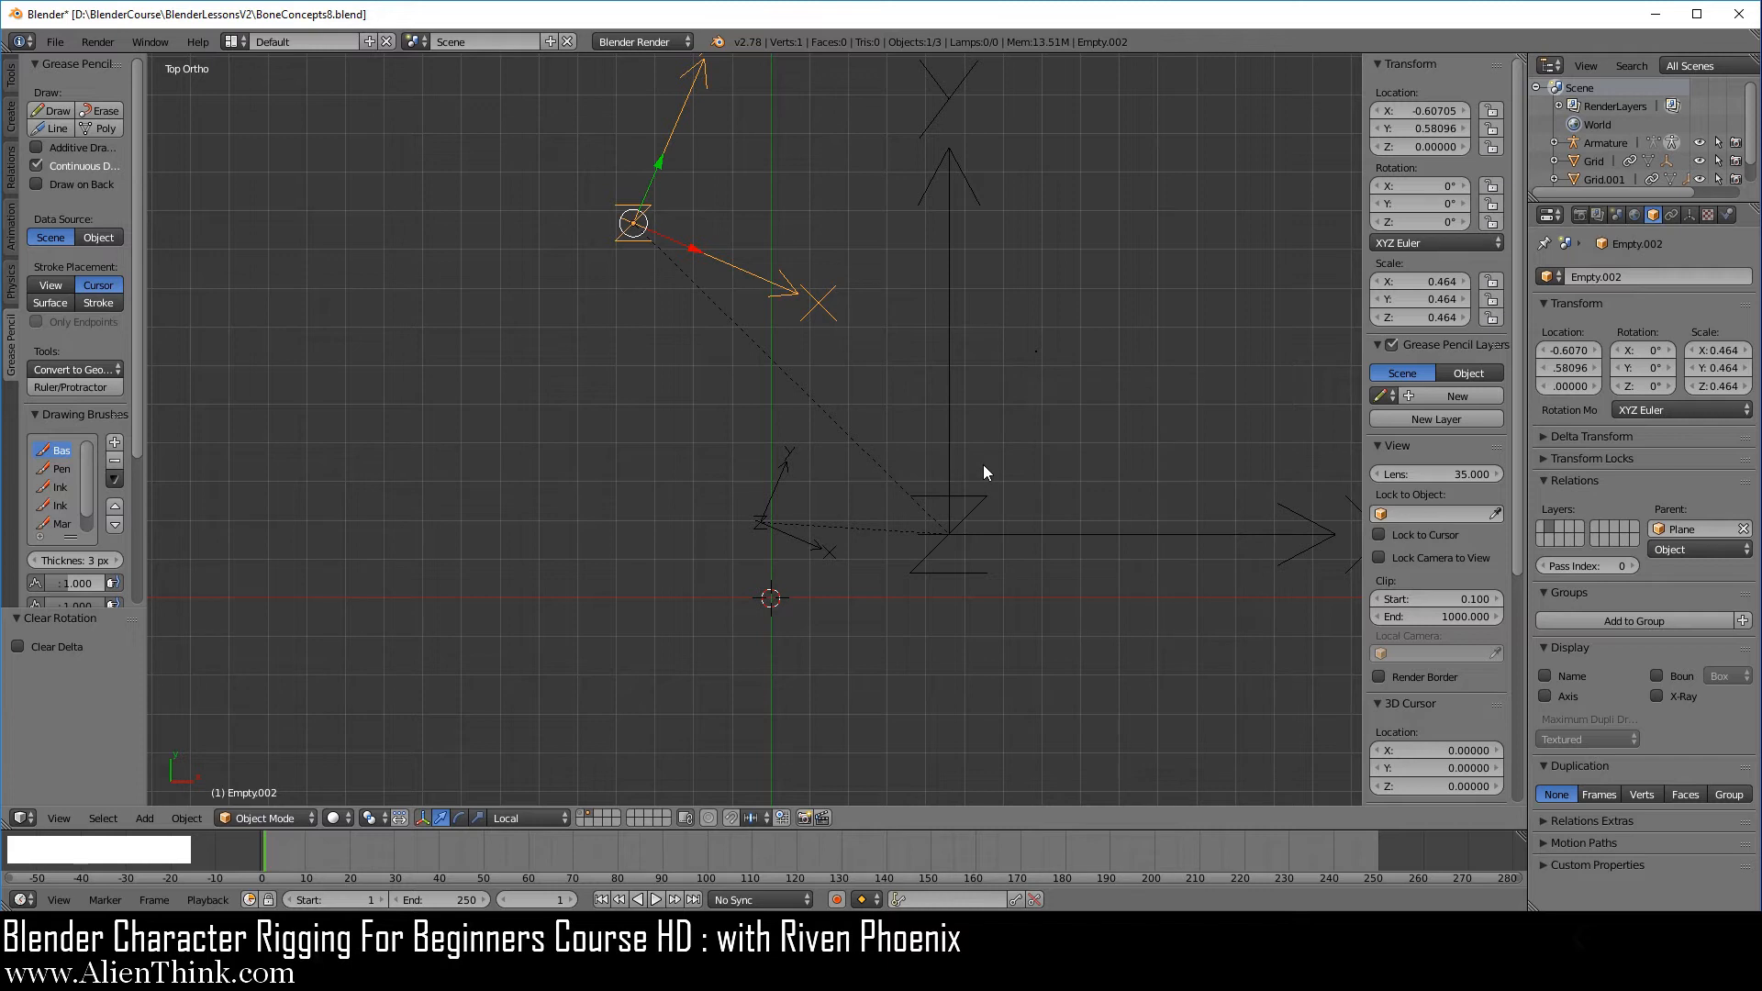
right_click(780, 292)
mouse_move(1404, 109)
left_mouse_down()
mouse_move(1459, 108)
mouse_move(1421, 108)
left_mouse_up()
Step: Compare the location and rotation values of the Plane with those of its larger child empty
right_click(952, 357)
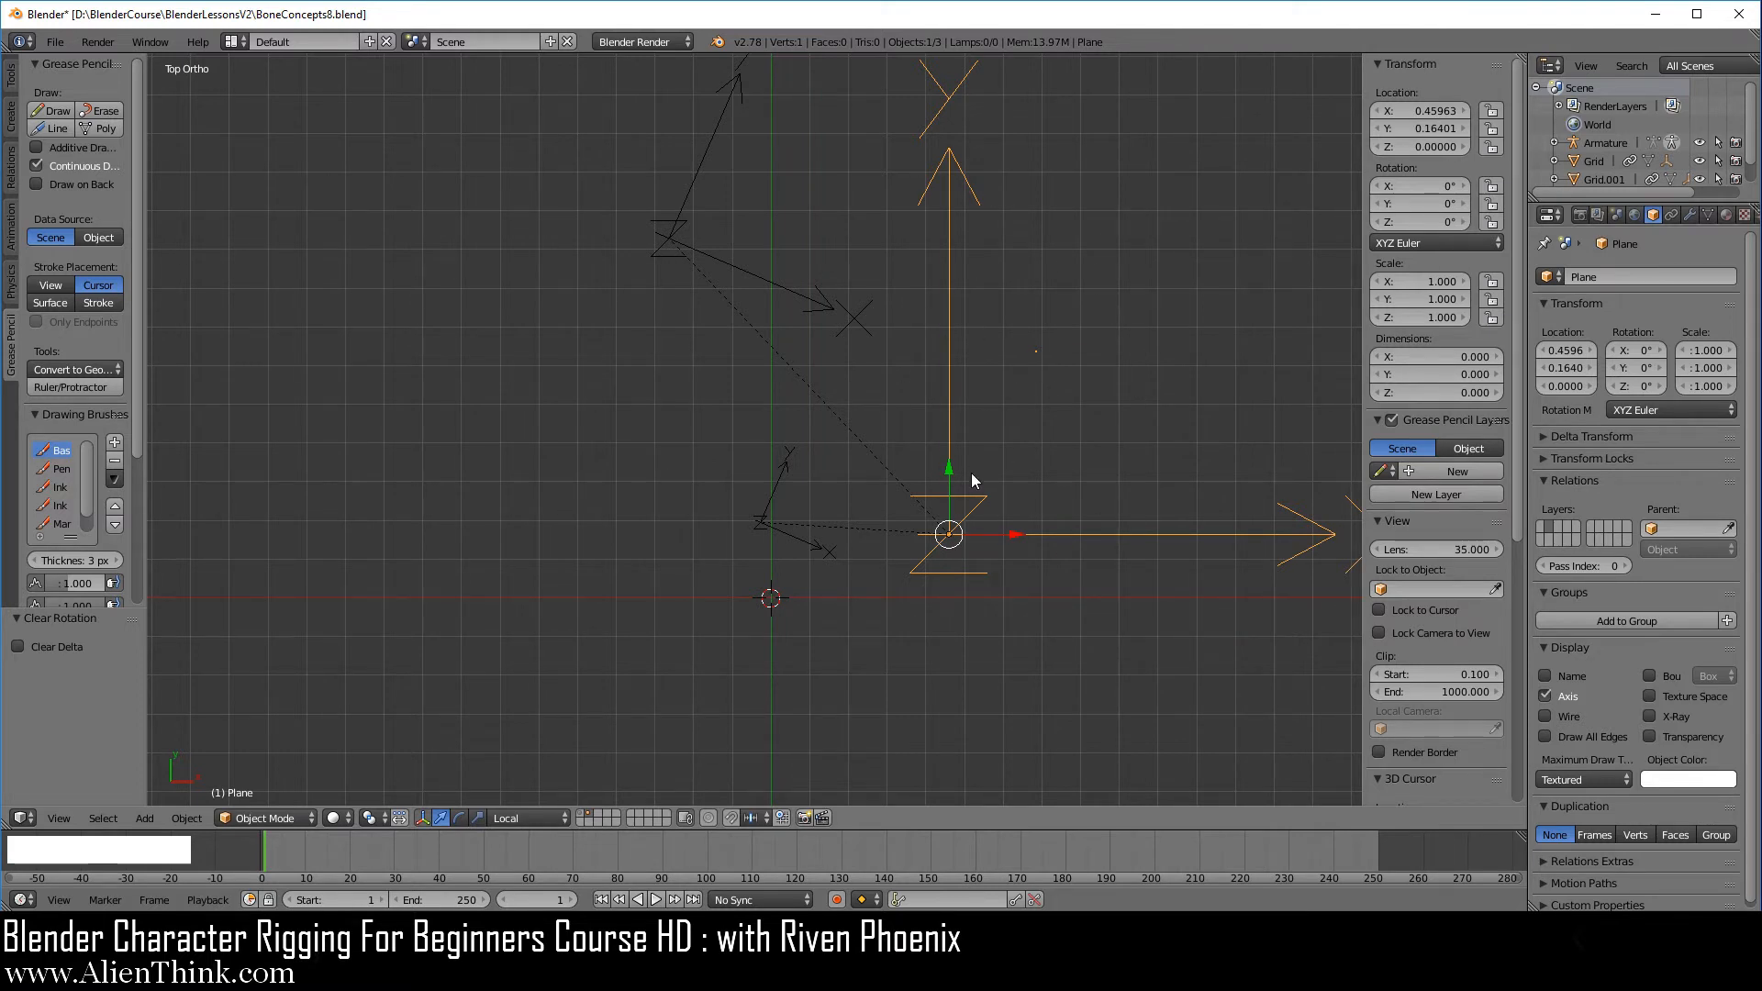
right_click(789, 286)
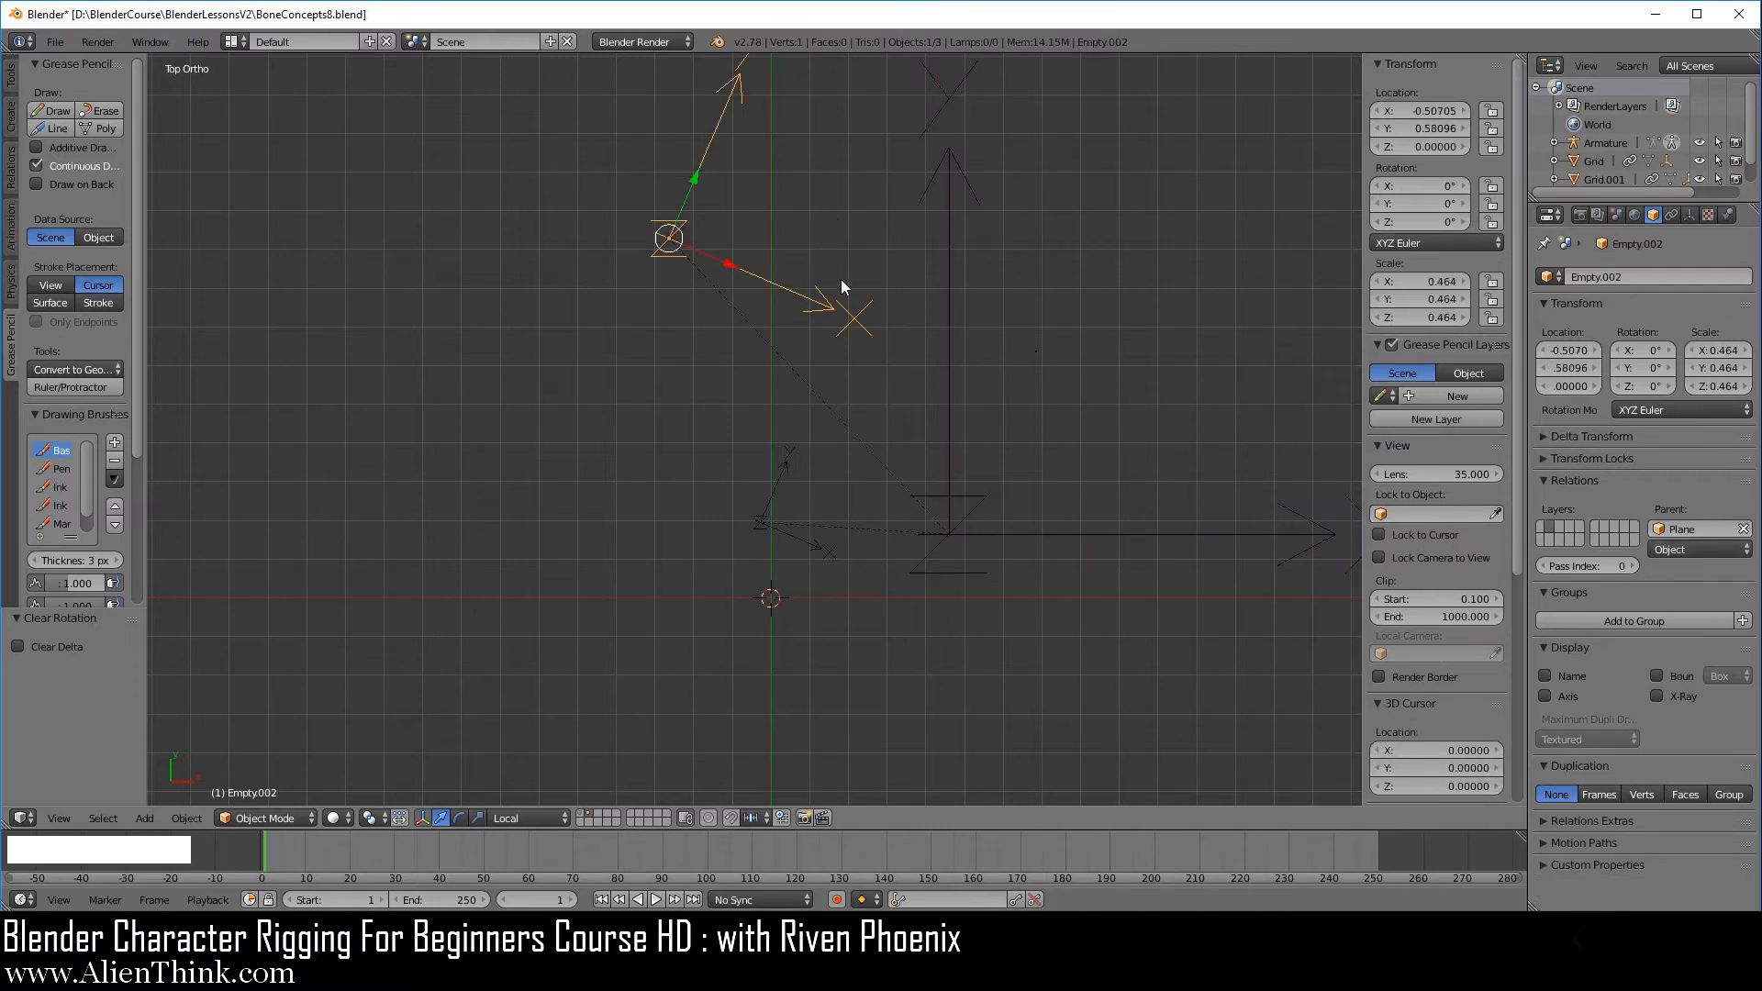
right_click(951, 367)
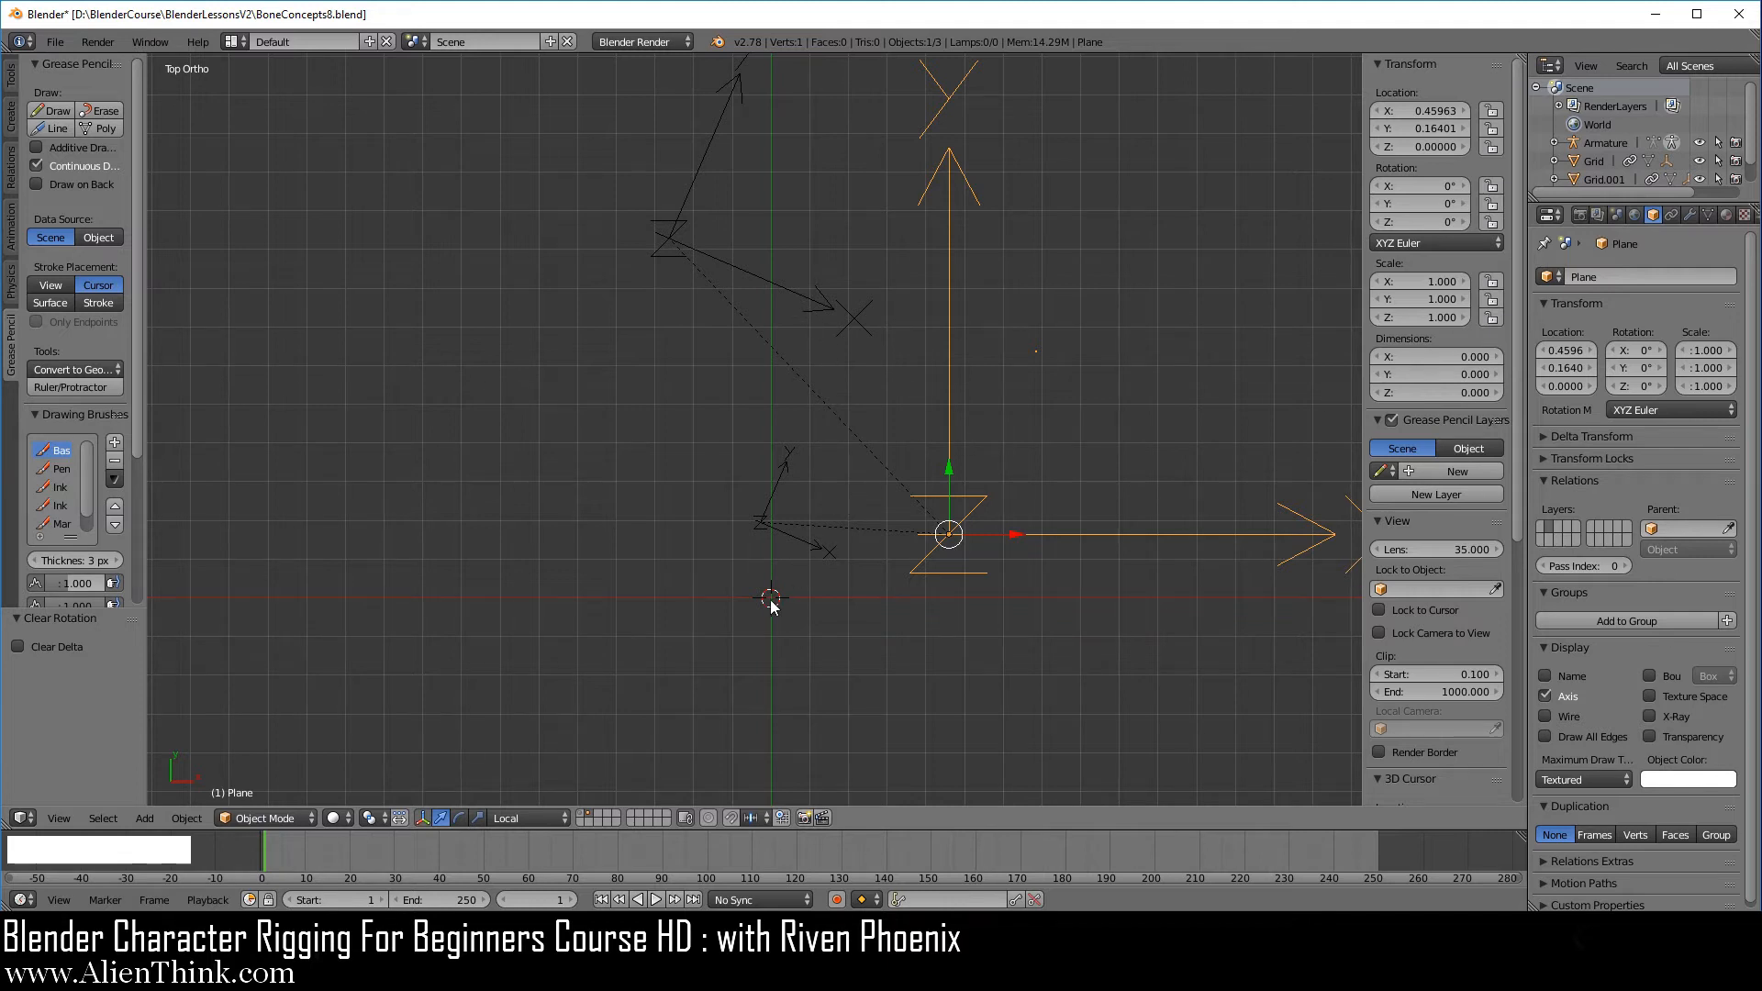
right_click(801, 300)
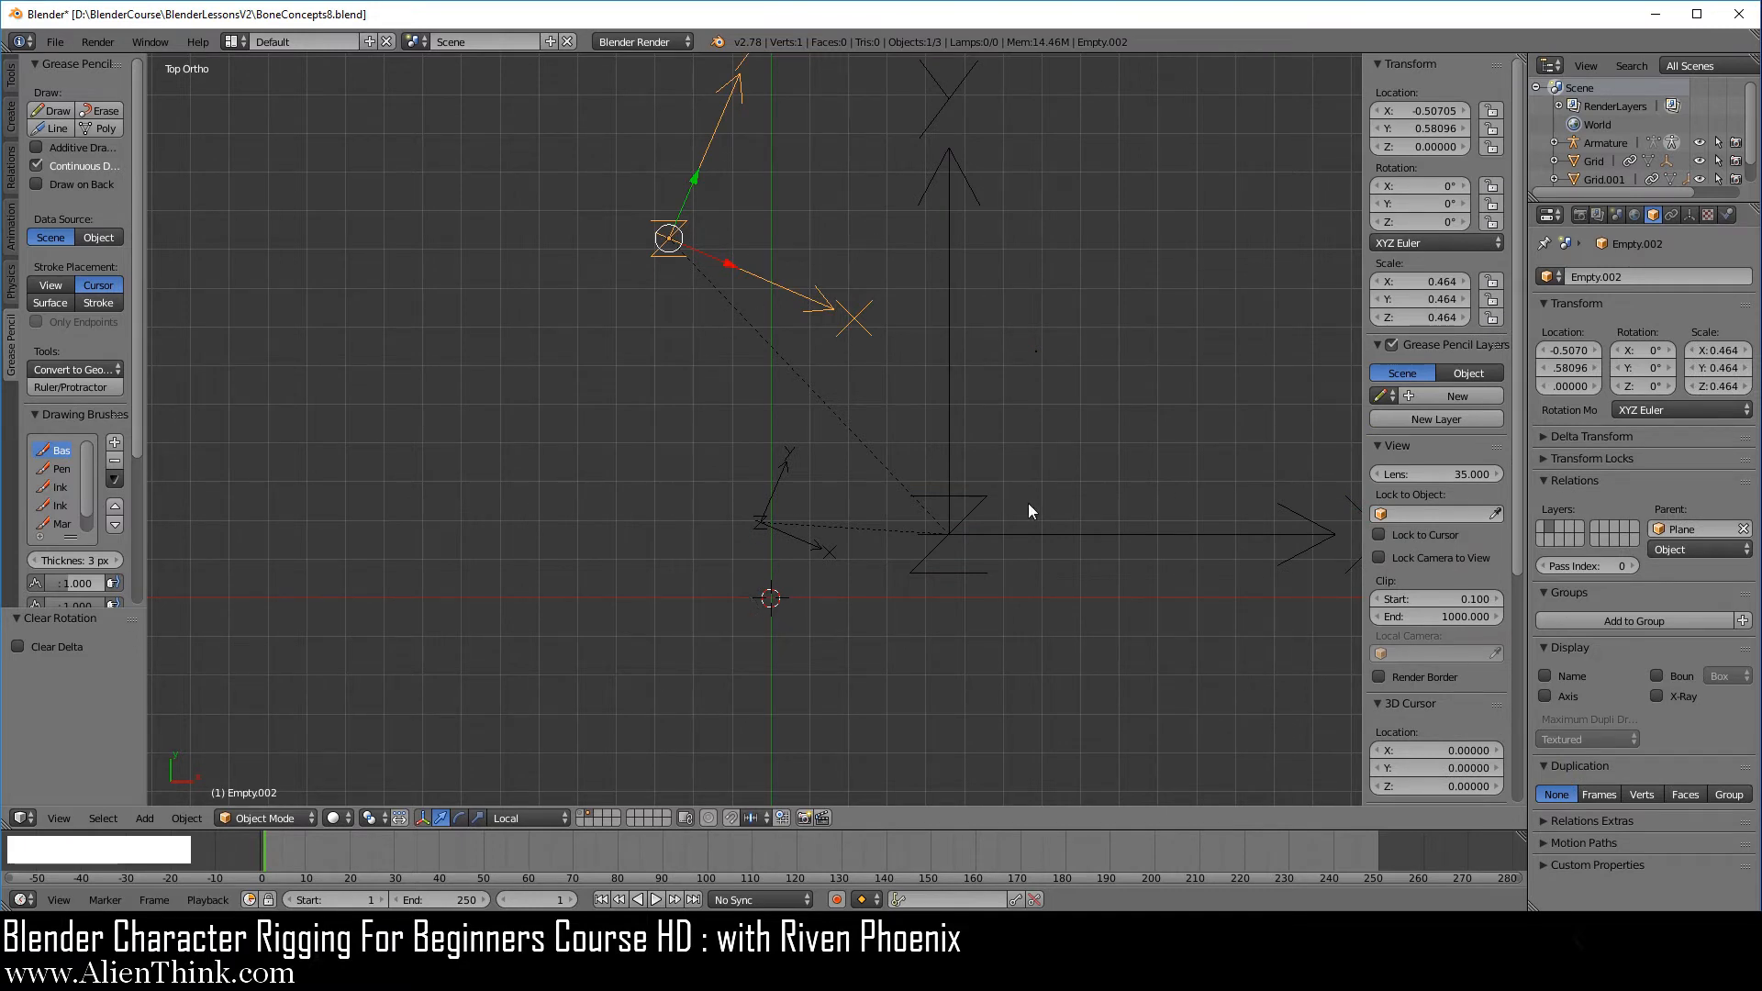
Step: Delete the smaller child empty near the world origin
right_click(778, 498)
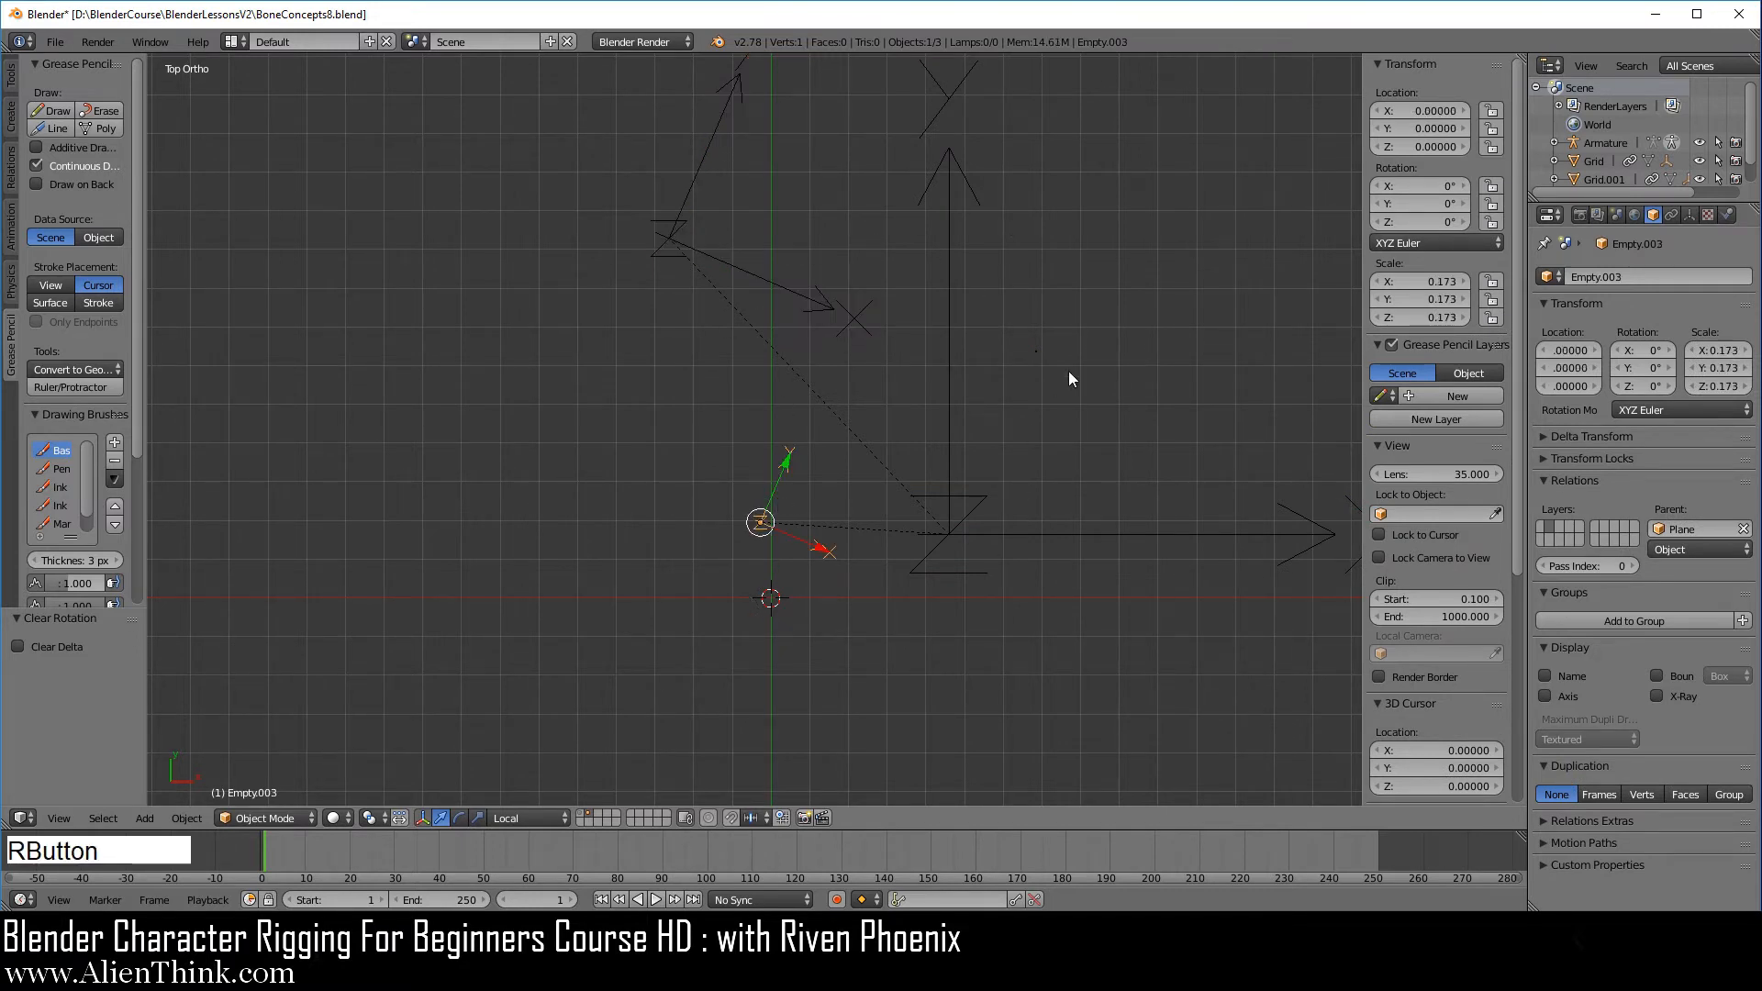
key("x")
left_click(1169, 347)
Step: Clear the Plane object's location and rotation
right_click(960, 397)
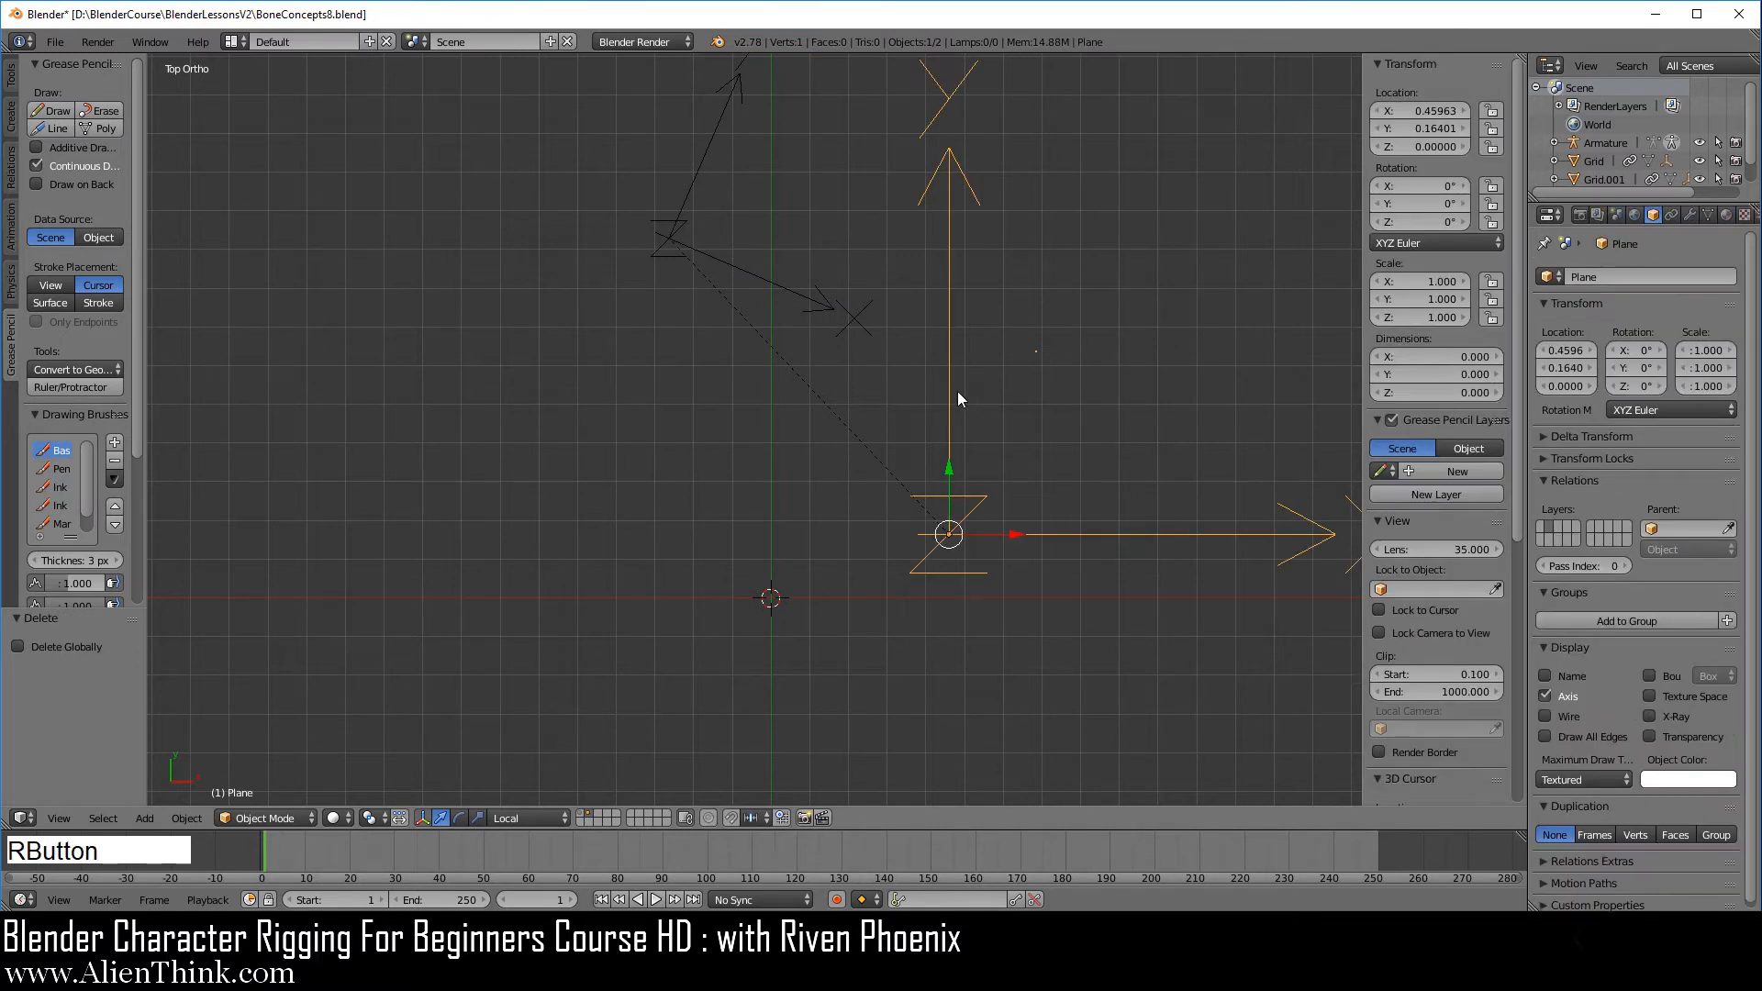
key("alt+g")
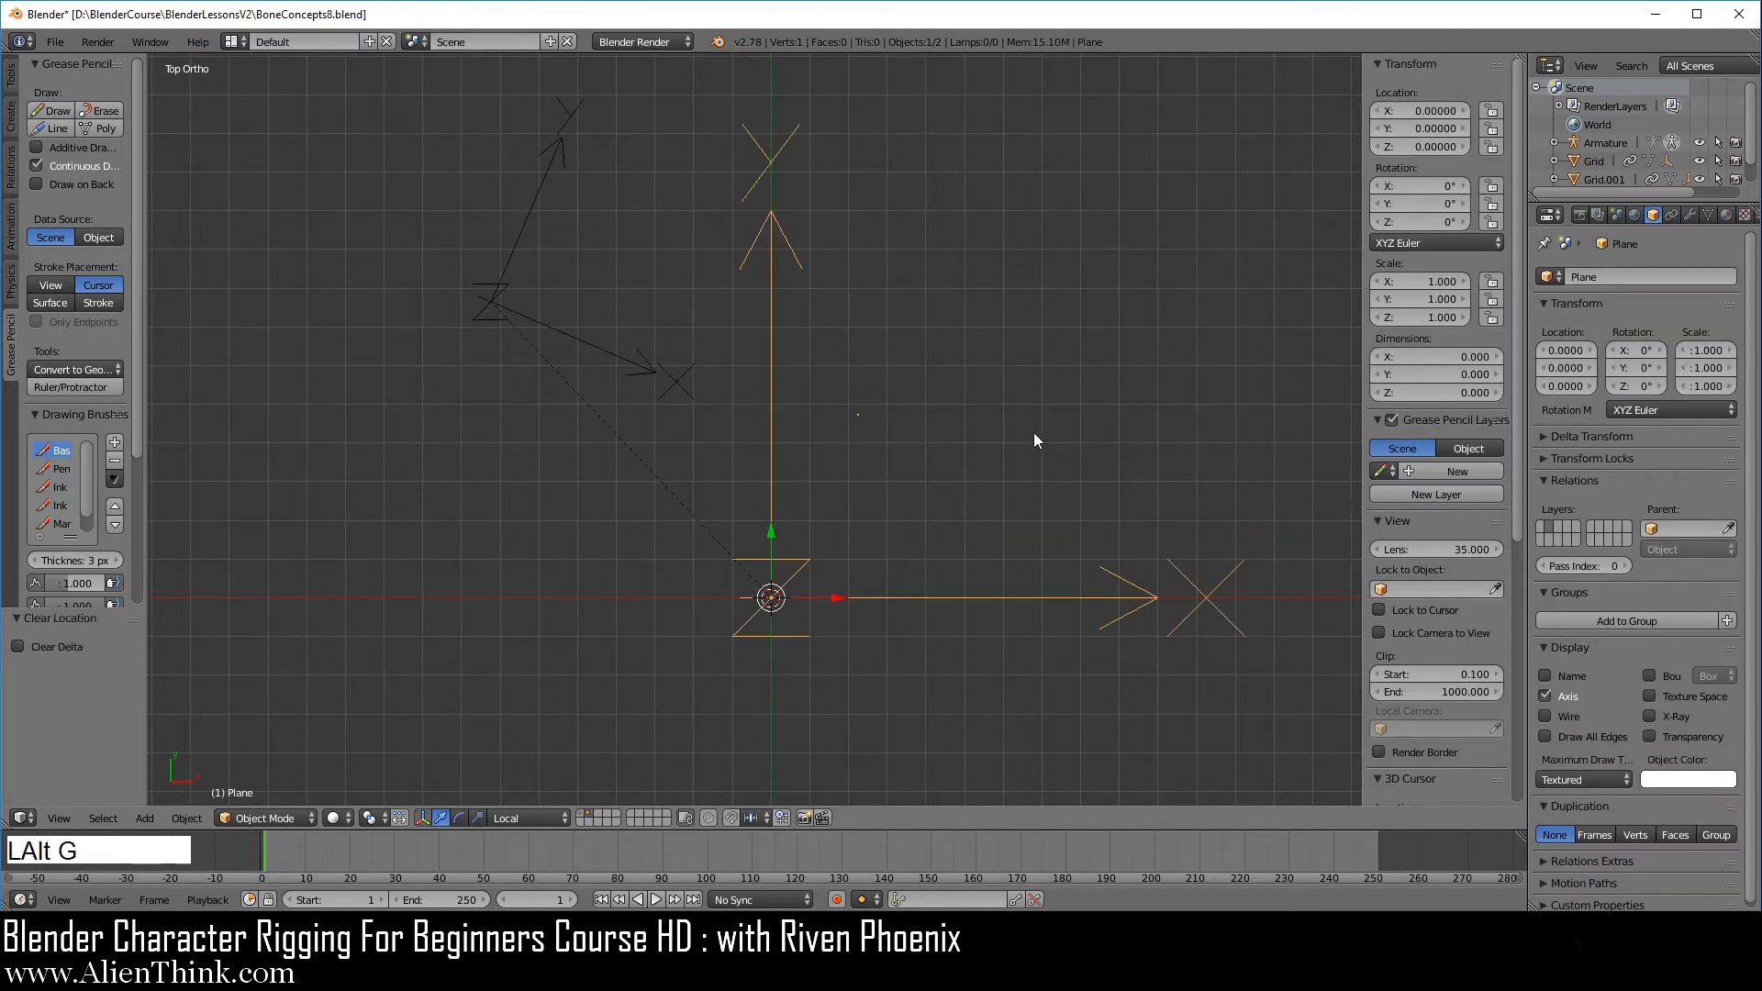
key("alt+r")
Step: Remove the Plane as the remaining empty's parent and clear the empty's rotation and location
right_click(608, 358)
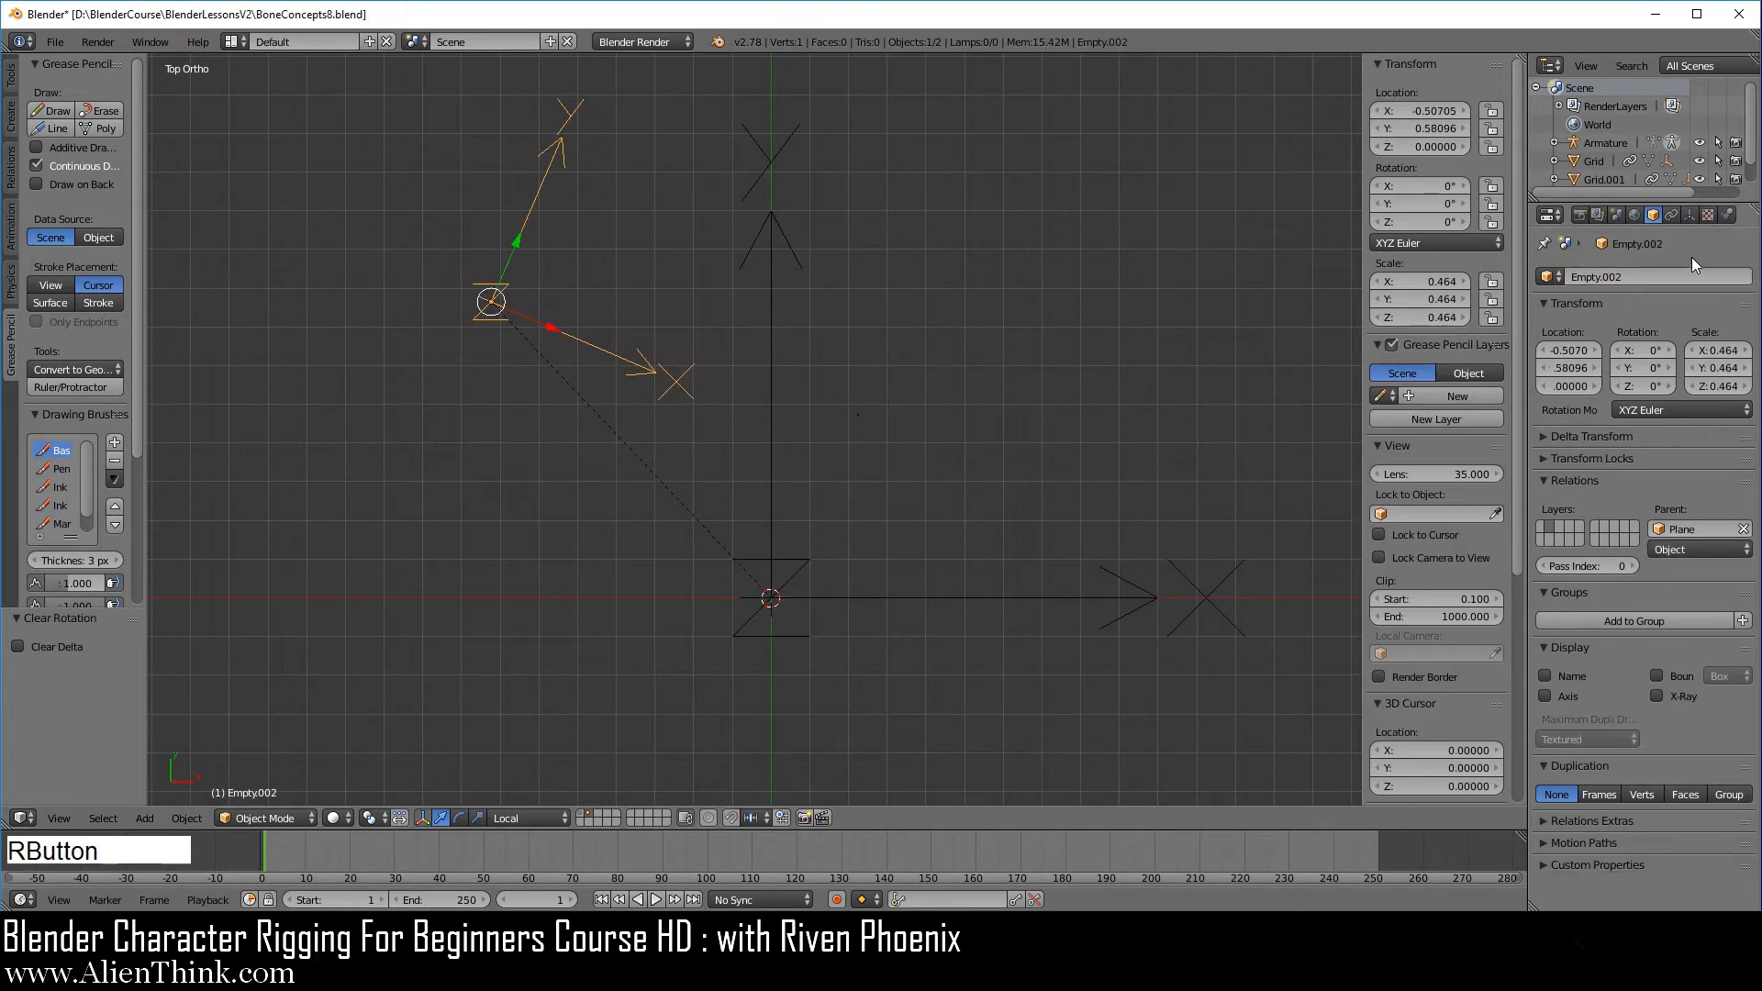
left_click(1662, 272)
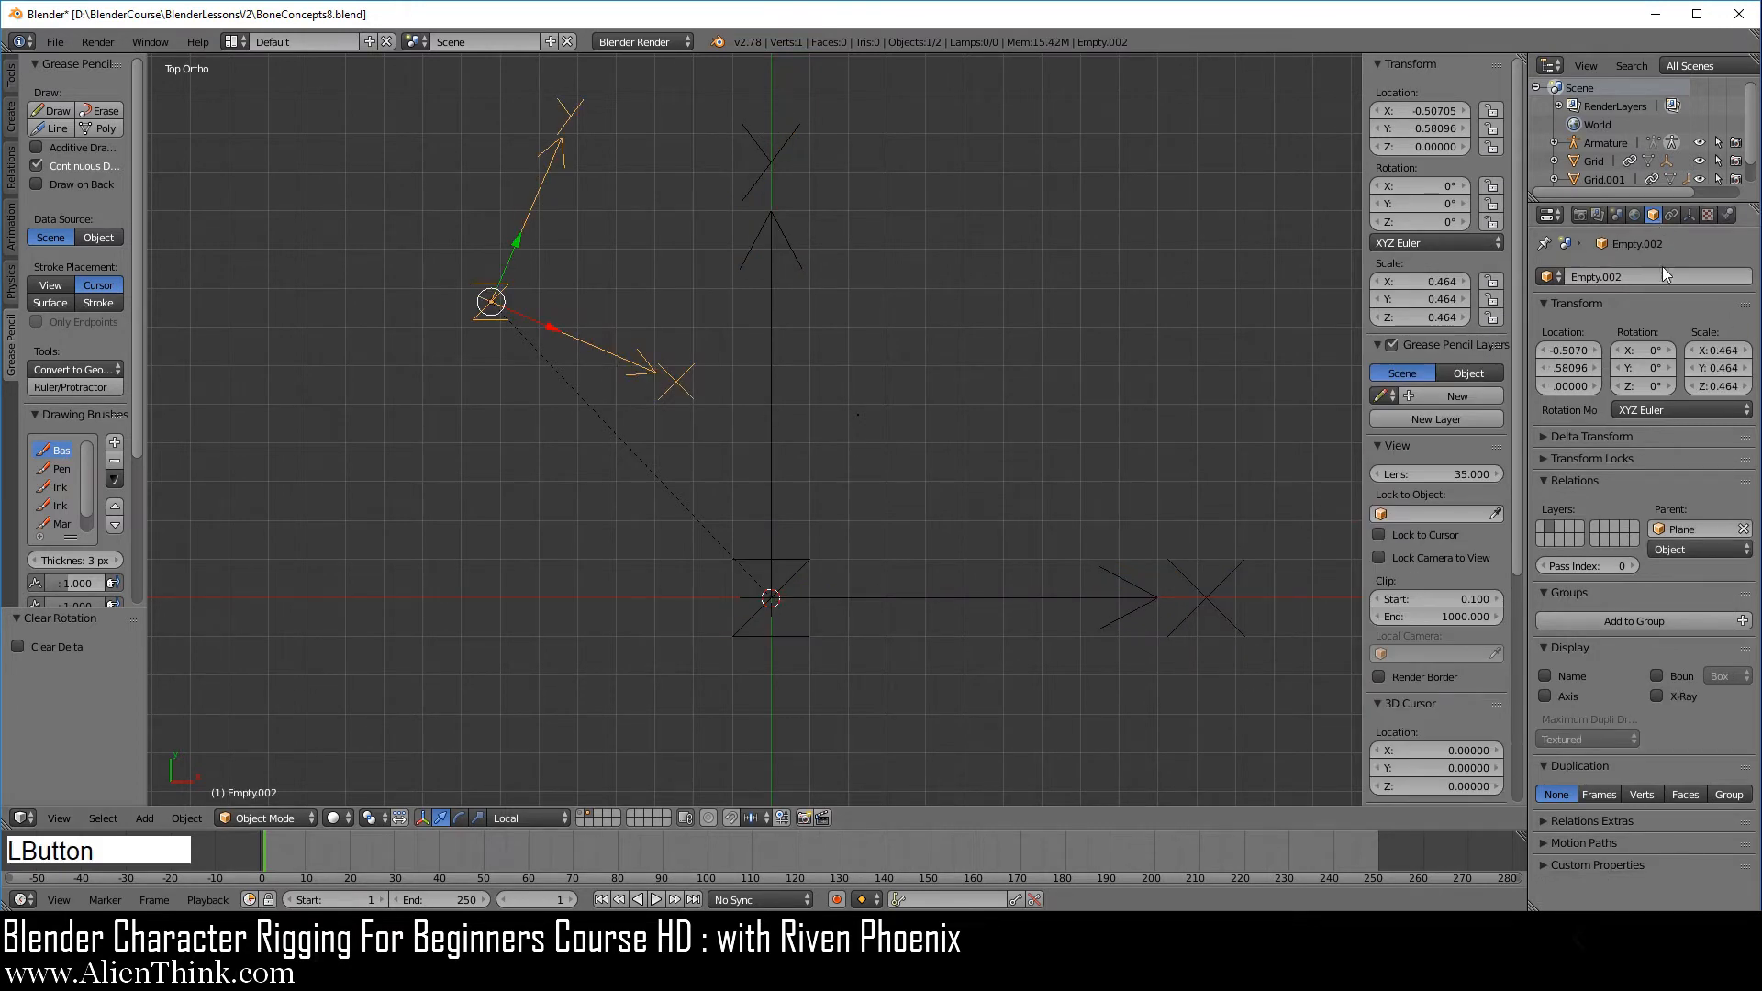
left_click(1744, 529)
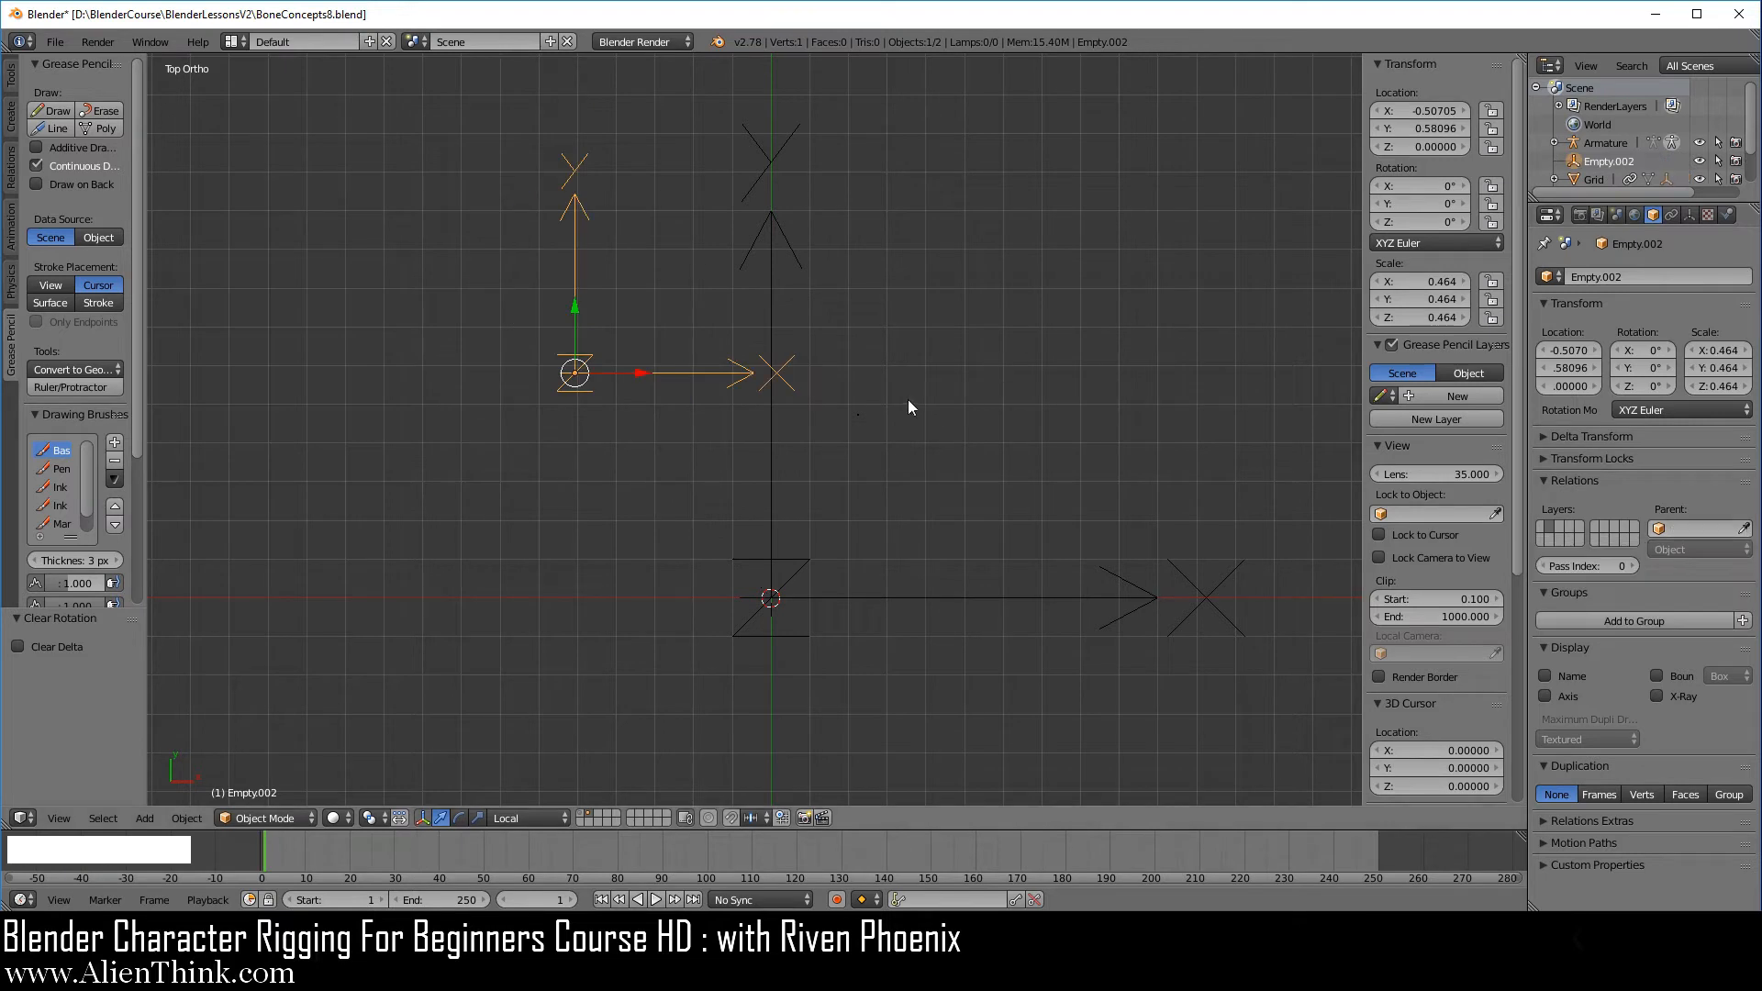
key("alt")
key("alt+r")
key("alt+g")
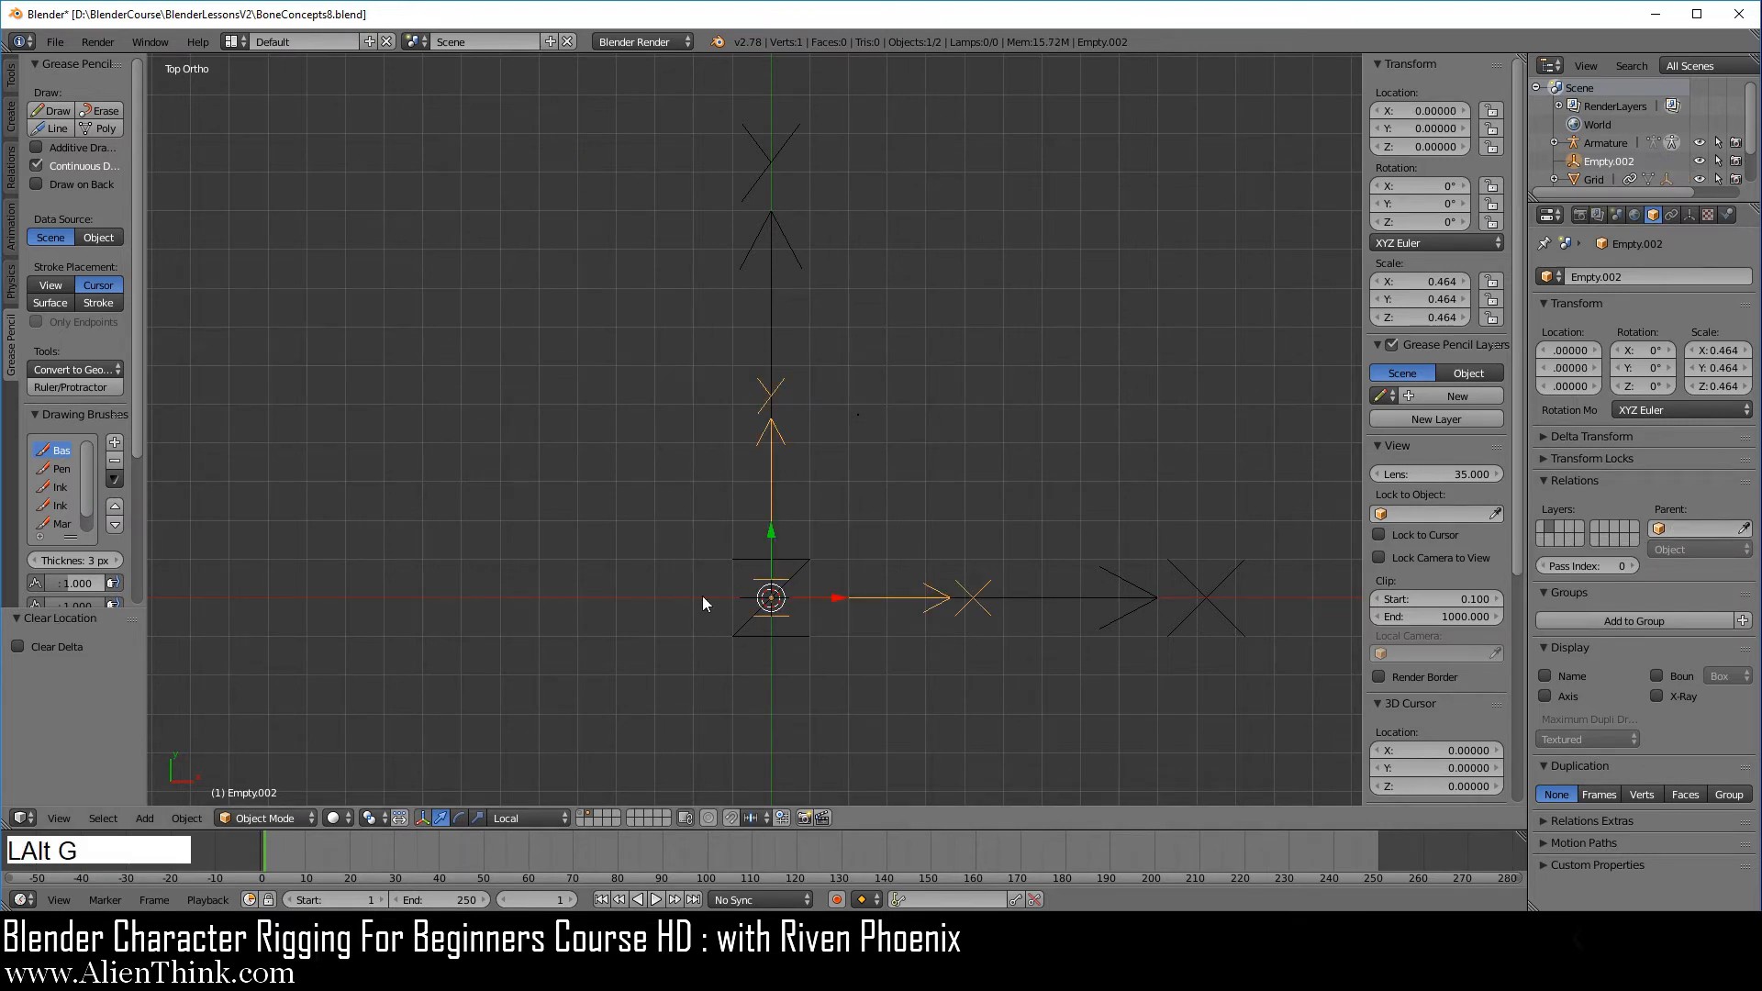
Step: Parent the empty to the Plane with the Object option while both sit at the world origin
right_click(934, 608)
key("shift")
right_click(1083, 596, "shift")
key("ctrl+p")
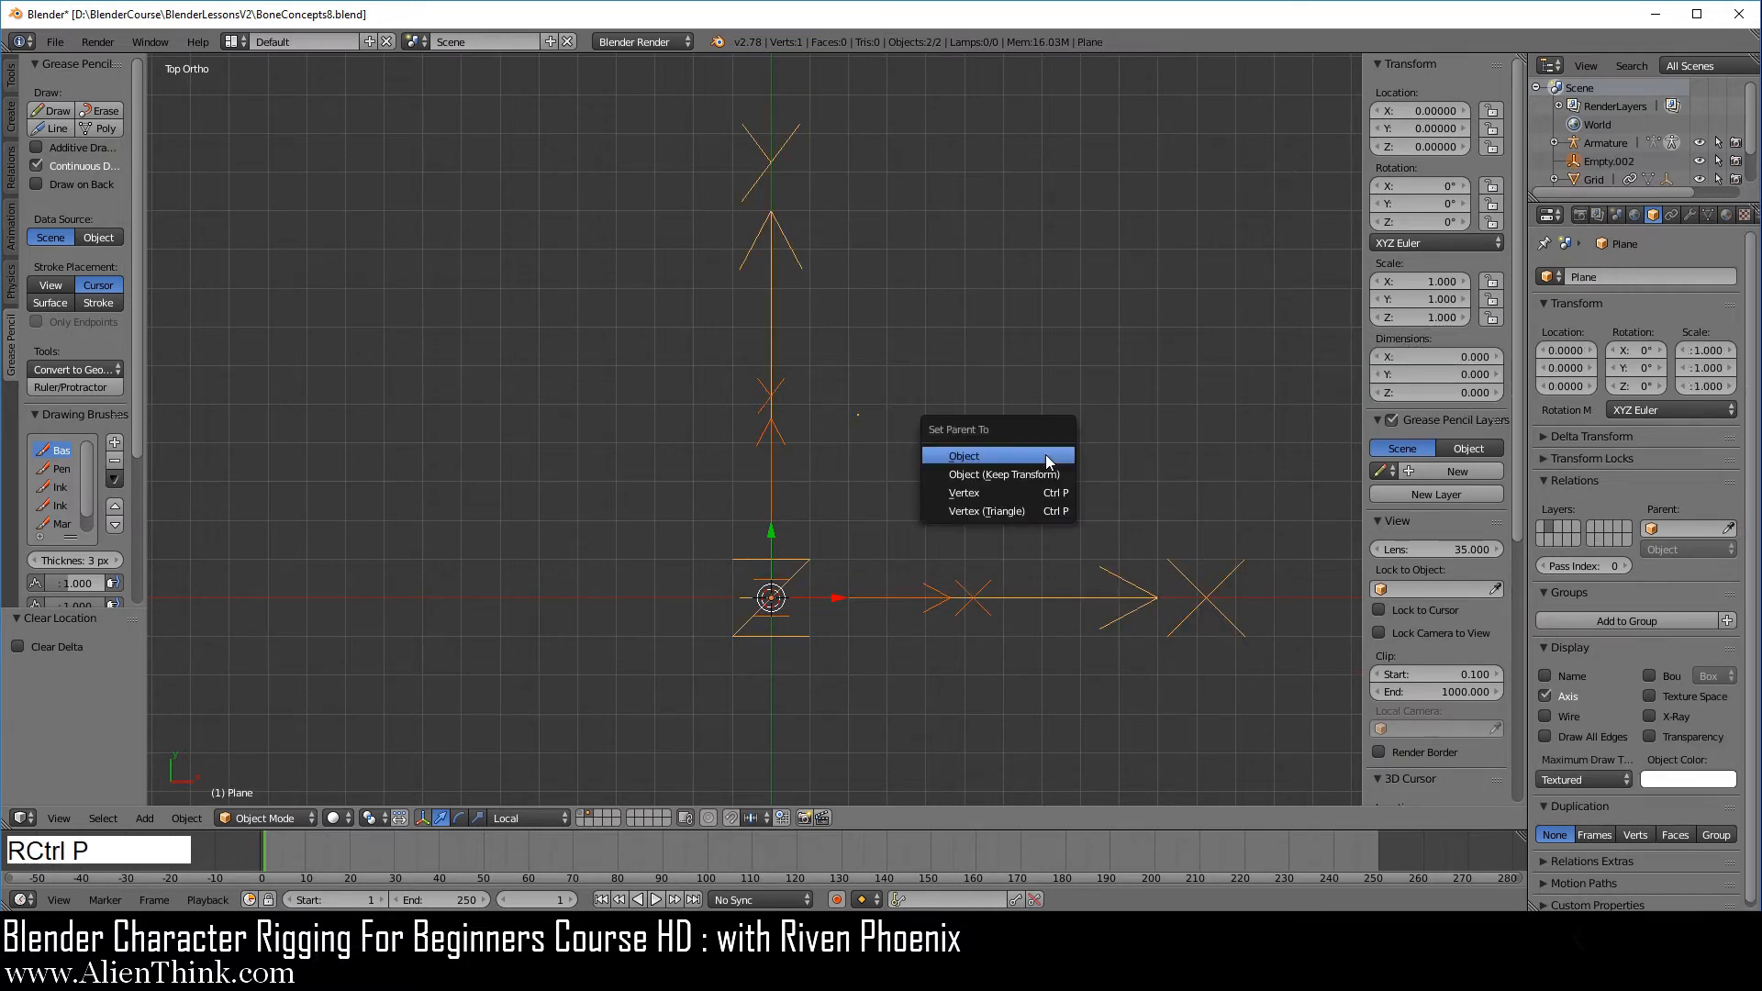
left_click(1049, 462)
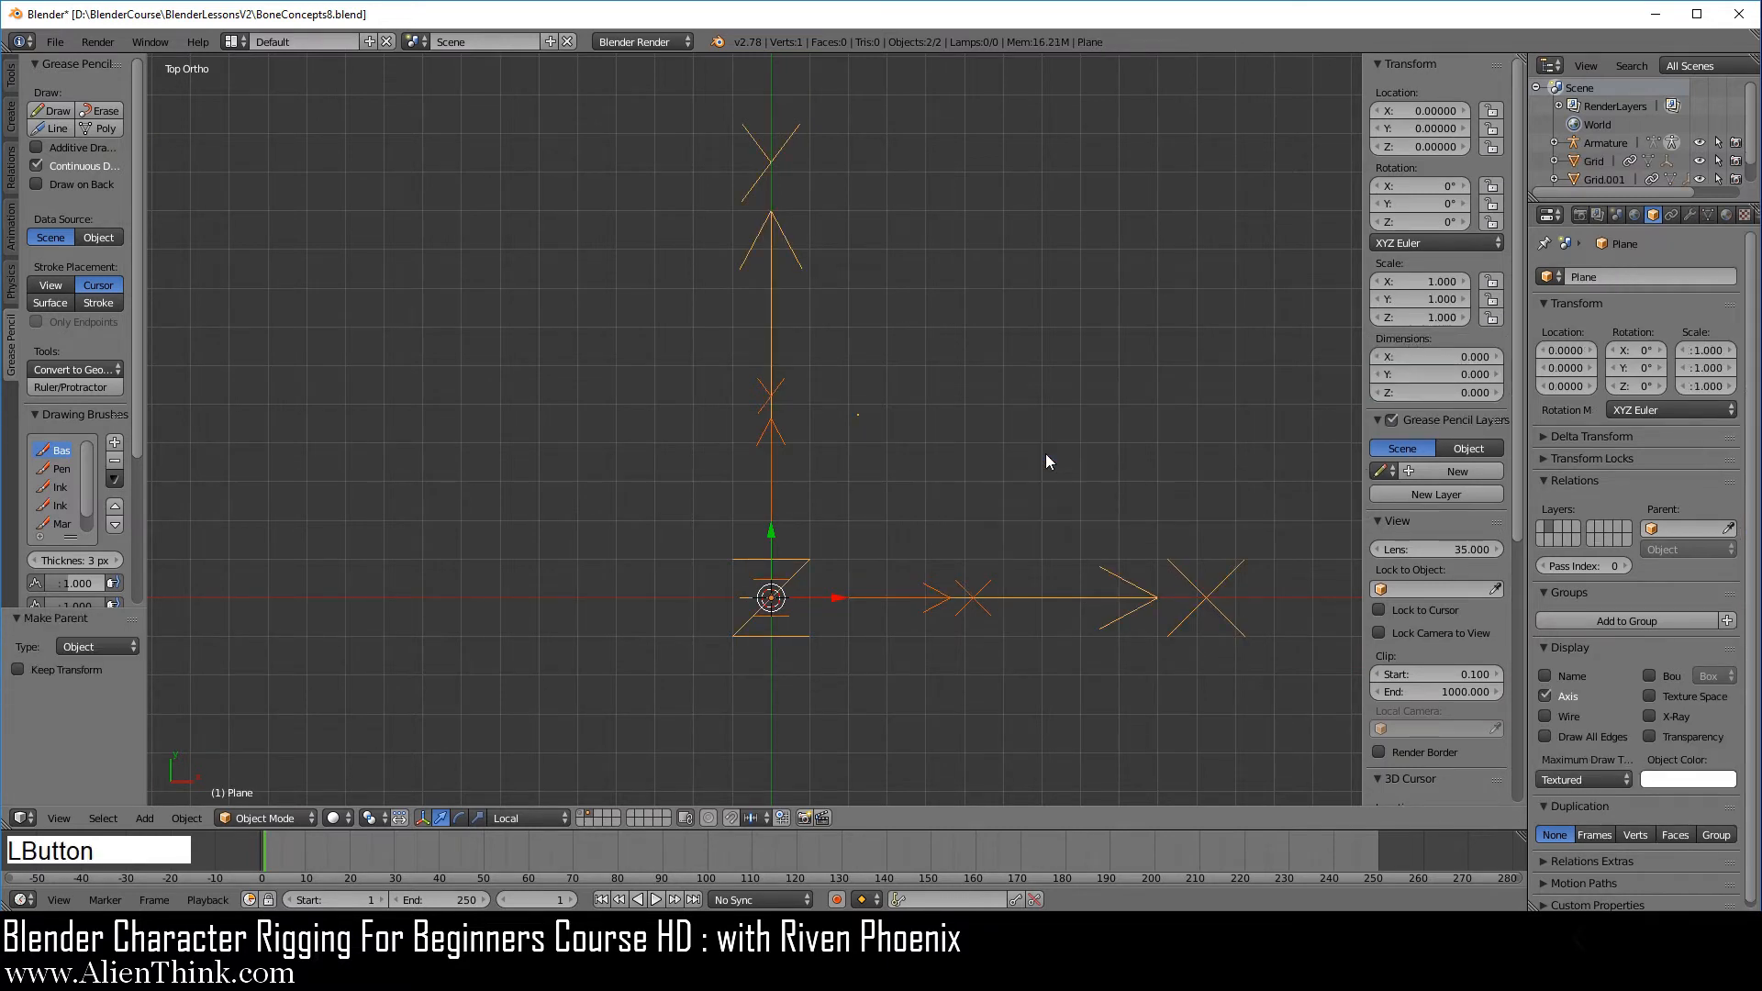
Step: Move and rotate the Plane to about X 0.294, Y 0.230 and 23.8° around Z, and select the child empty
right_click(1023, 604)
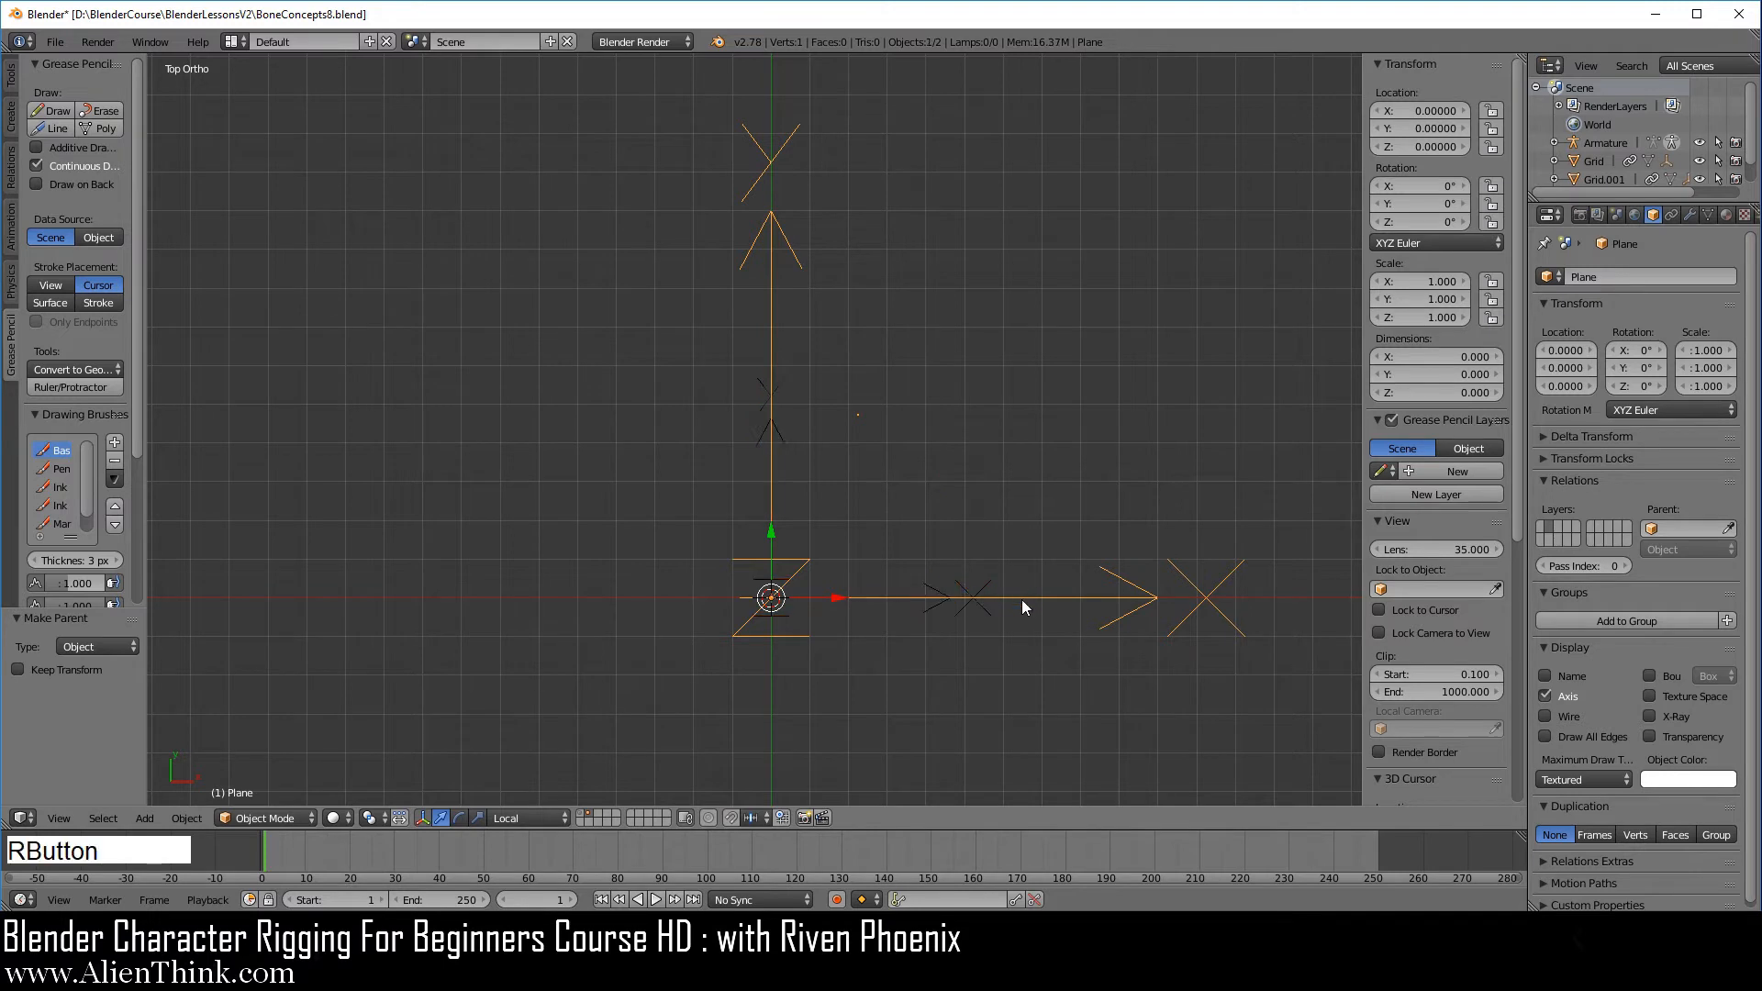
key("g")
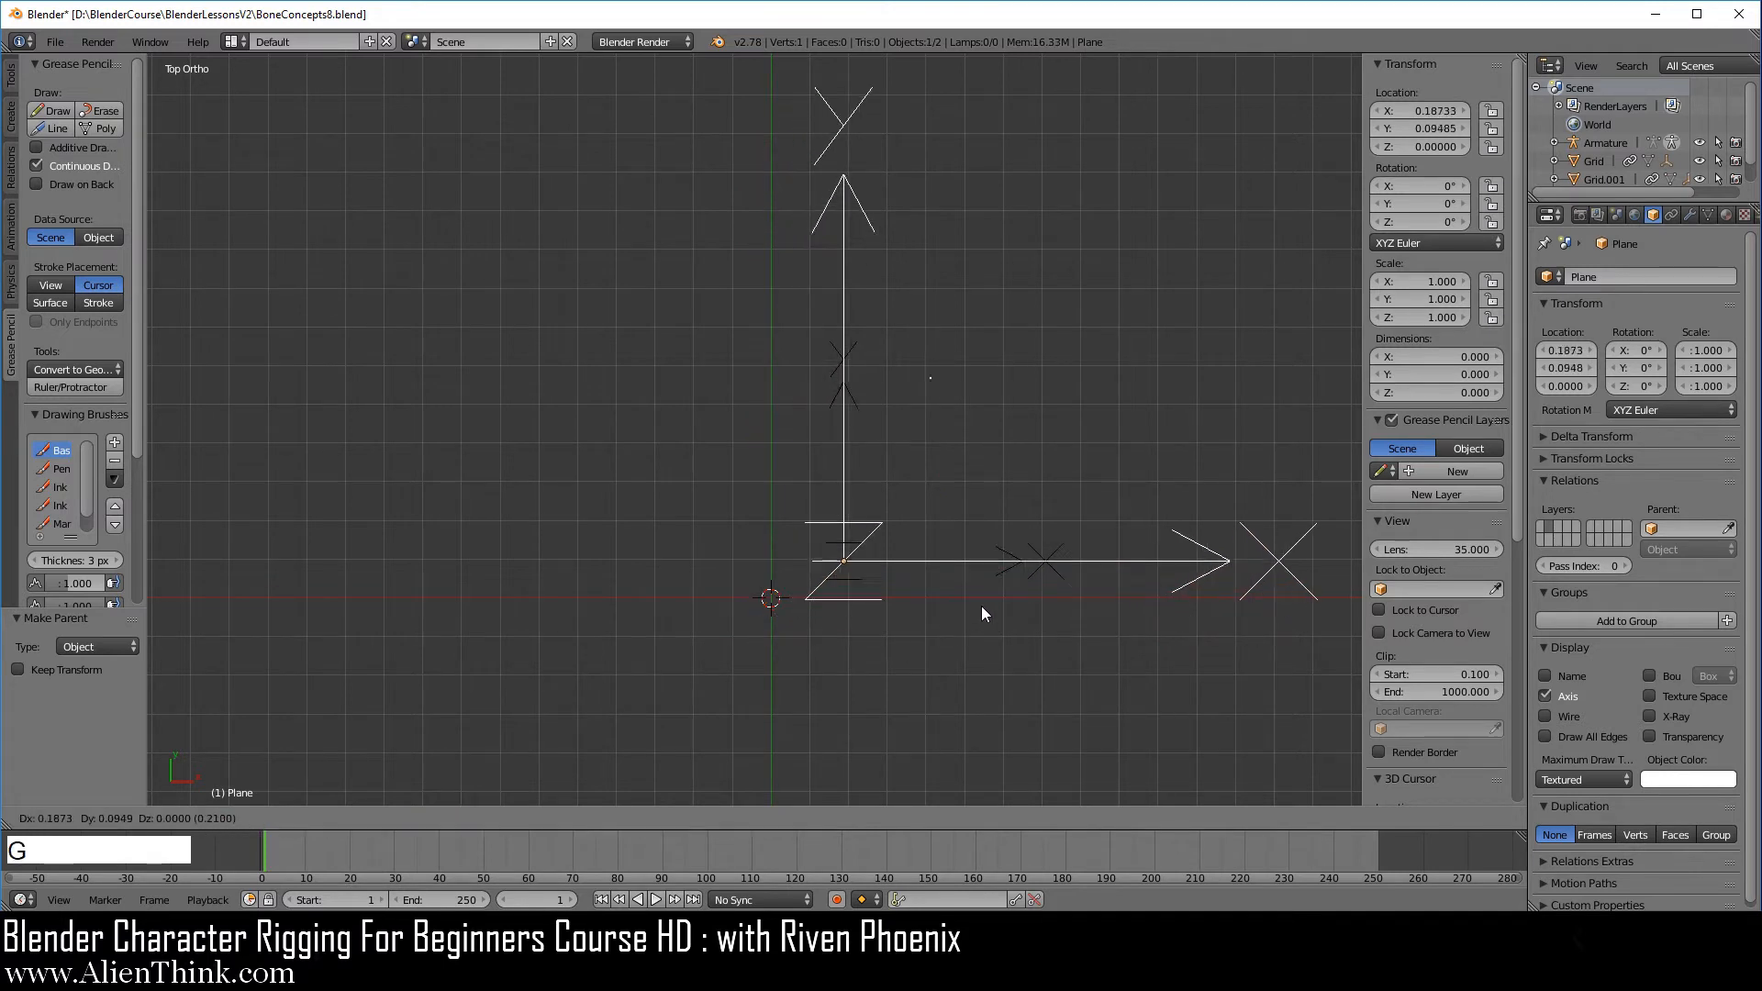
left_click(1020, 553)
key("r")
left_click(1112, 521)
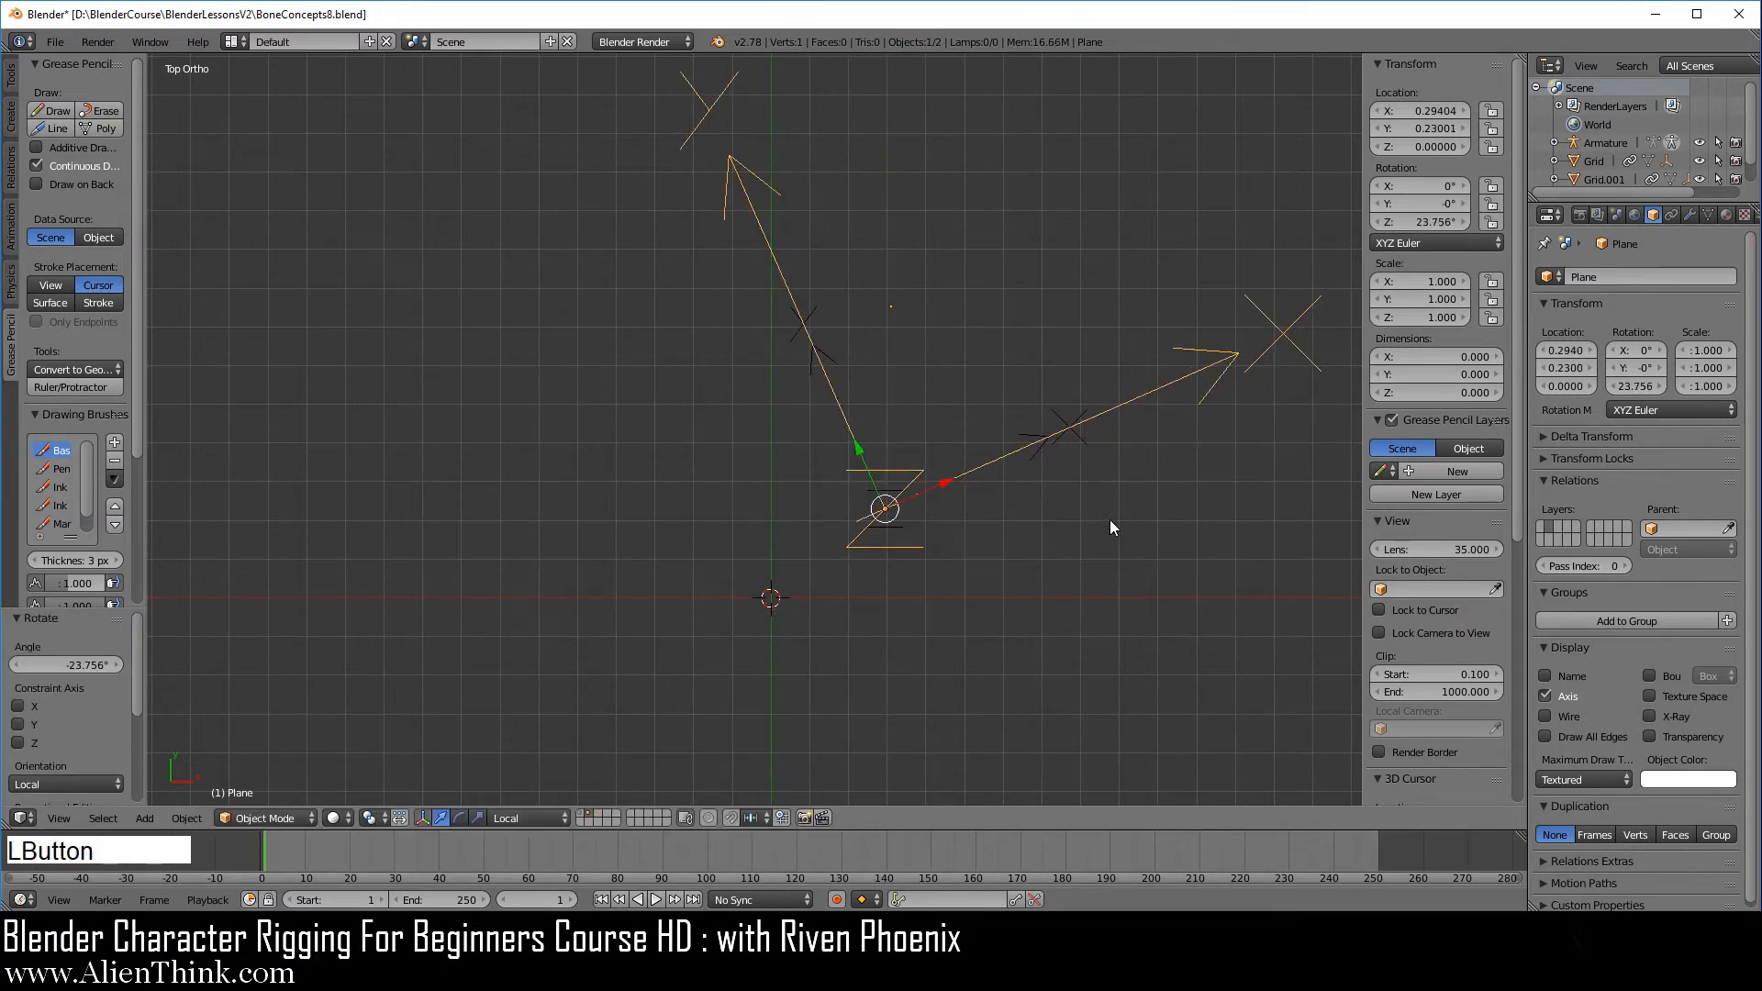
right_click(1033, 454)
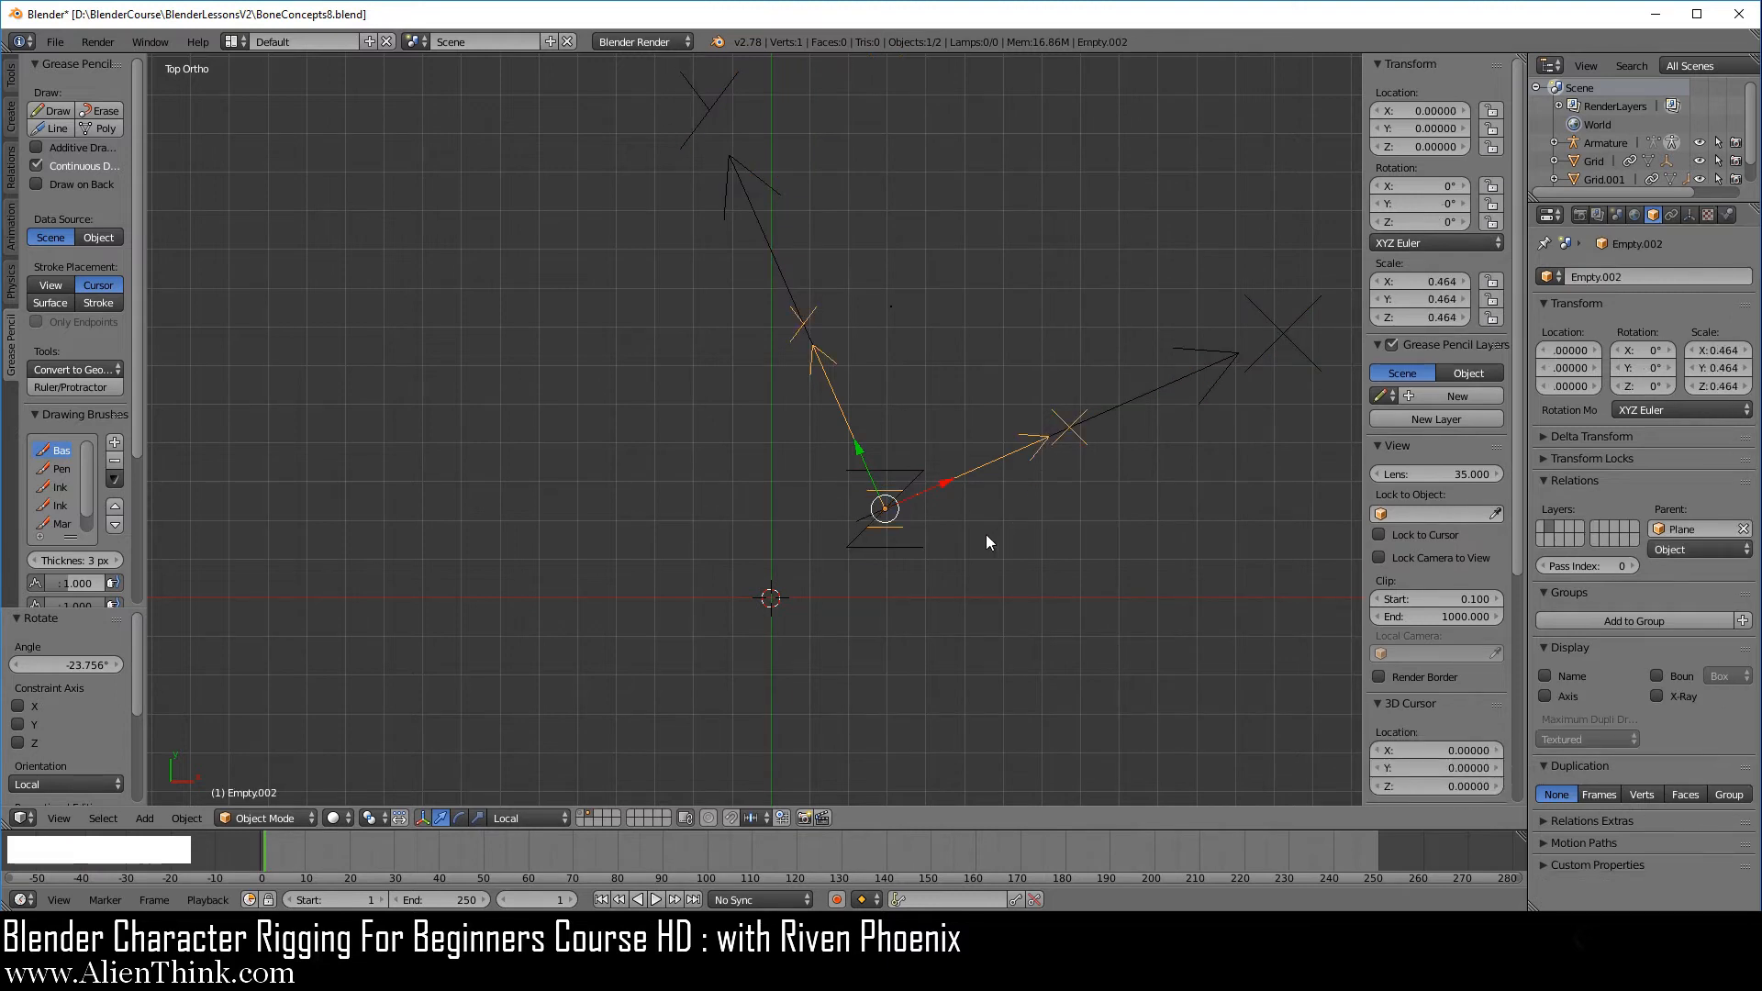
Step: Move the child empty away from its parent to about X 0.357, Y 0.353
key("g")
left_click(1047, 369)
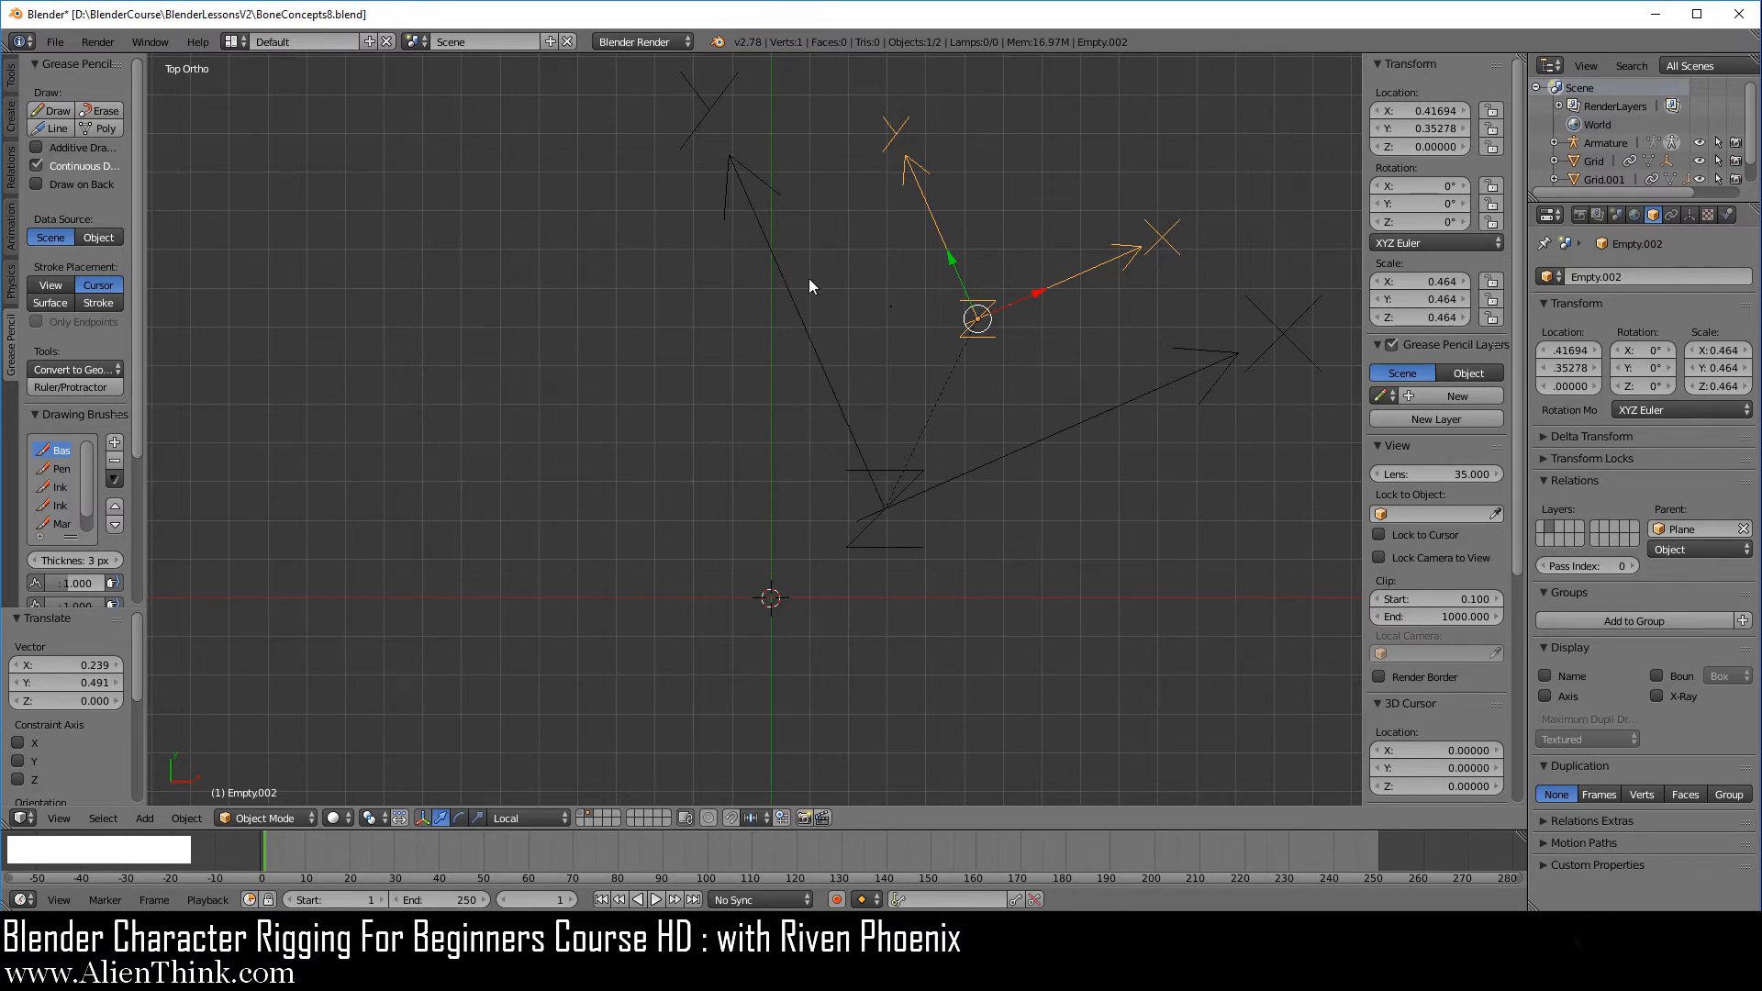
right_click(1067, 280)
mouse_move(1389, 103)
left_mouse_down()
mouse_move(1468, 103)
mouse_move(1376, 104)
left_mouse_up()
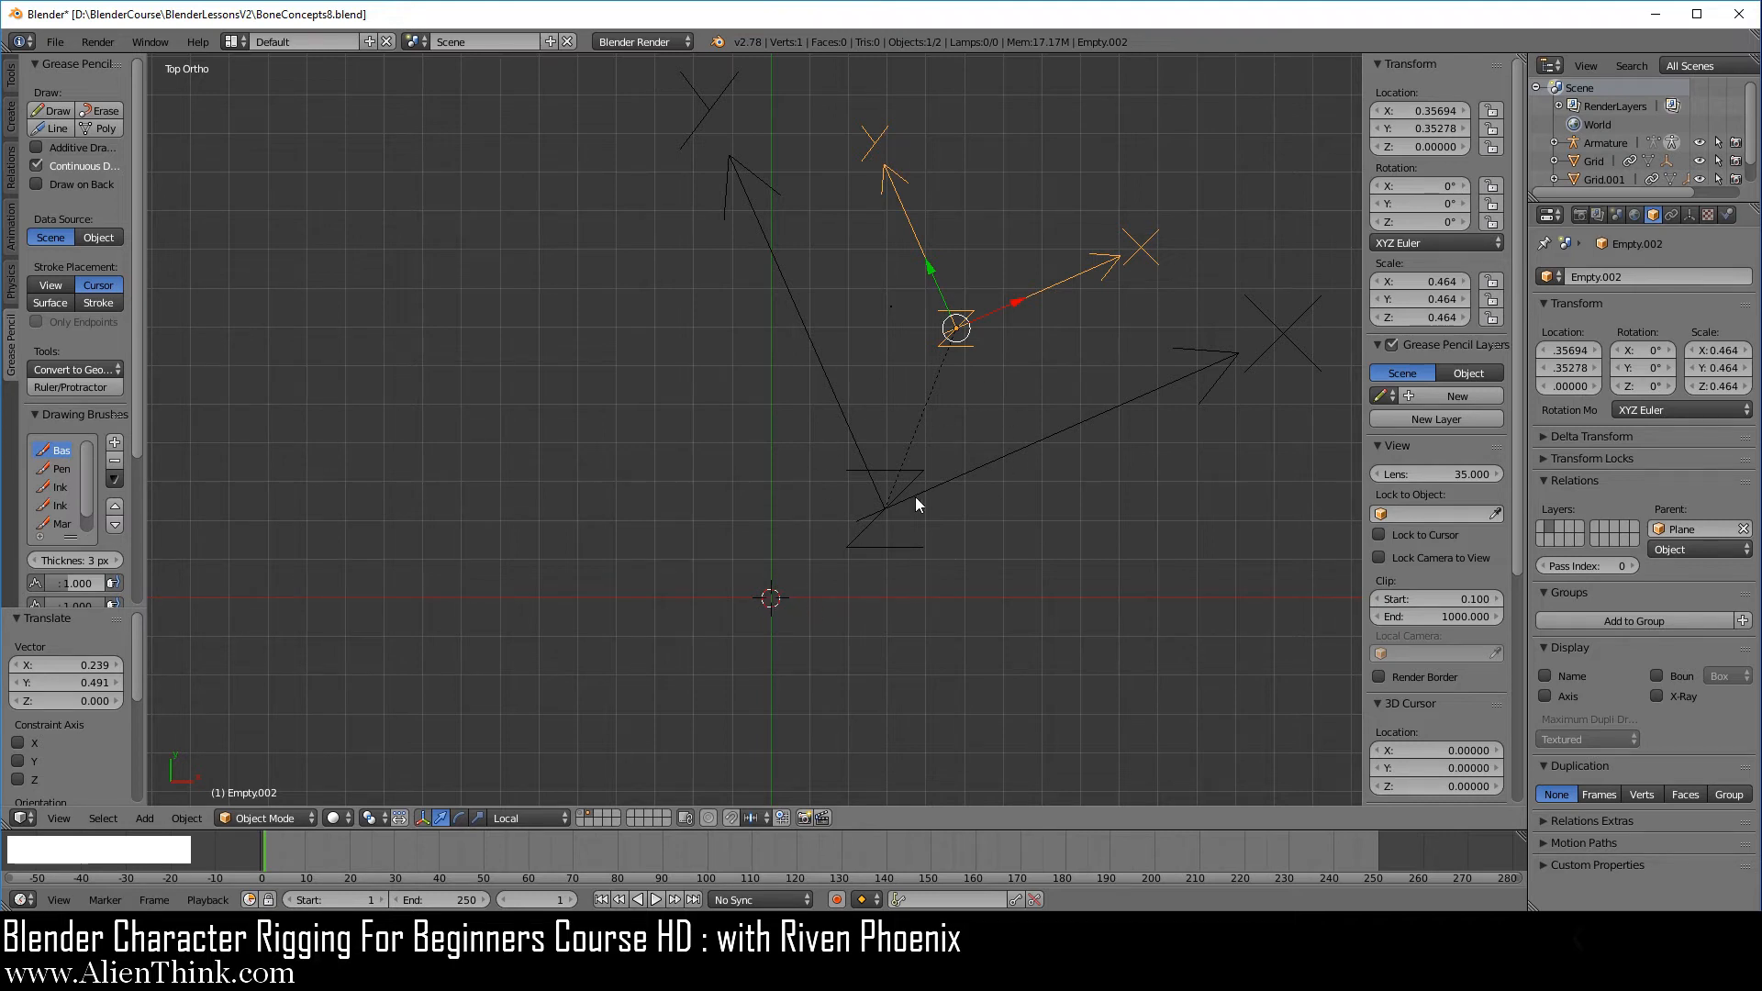
Step: Delete the child empty and clear the Plane object's rotation
right_click(1081, 363)
key("x")
left_click(1098, 362)
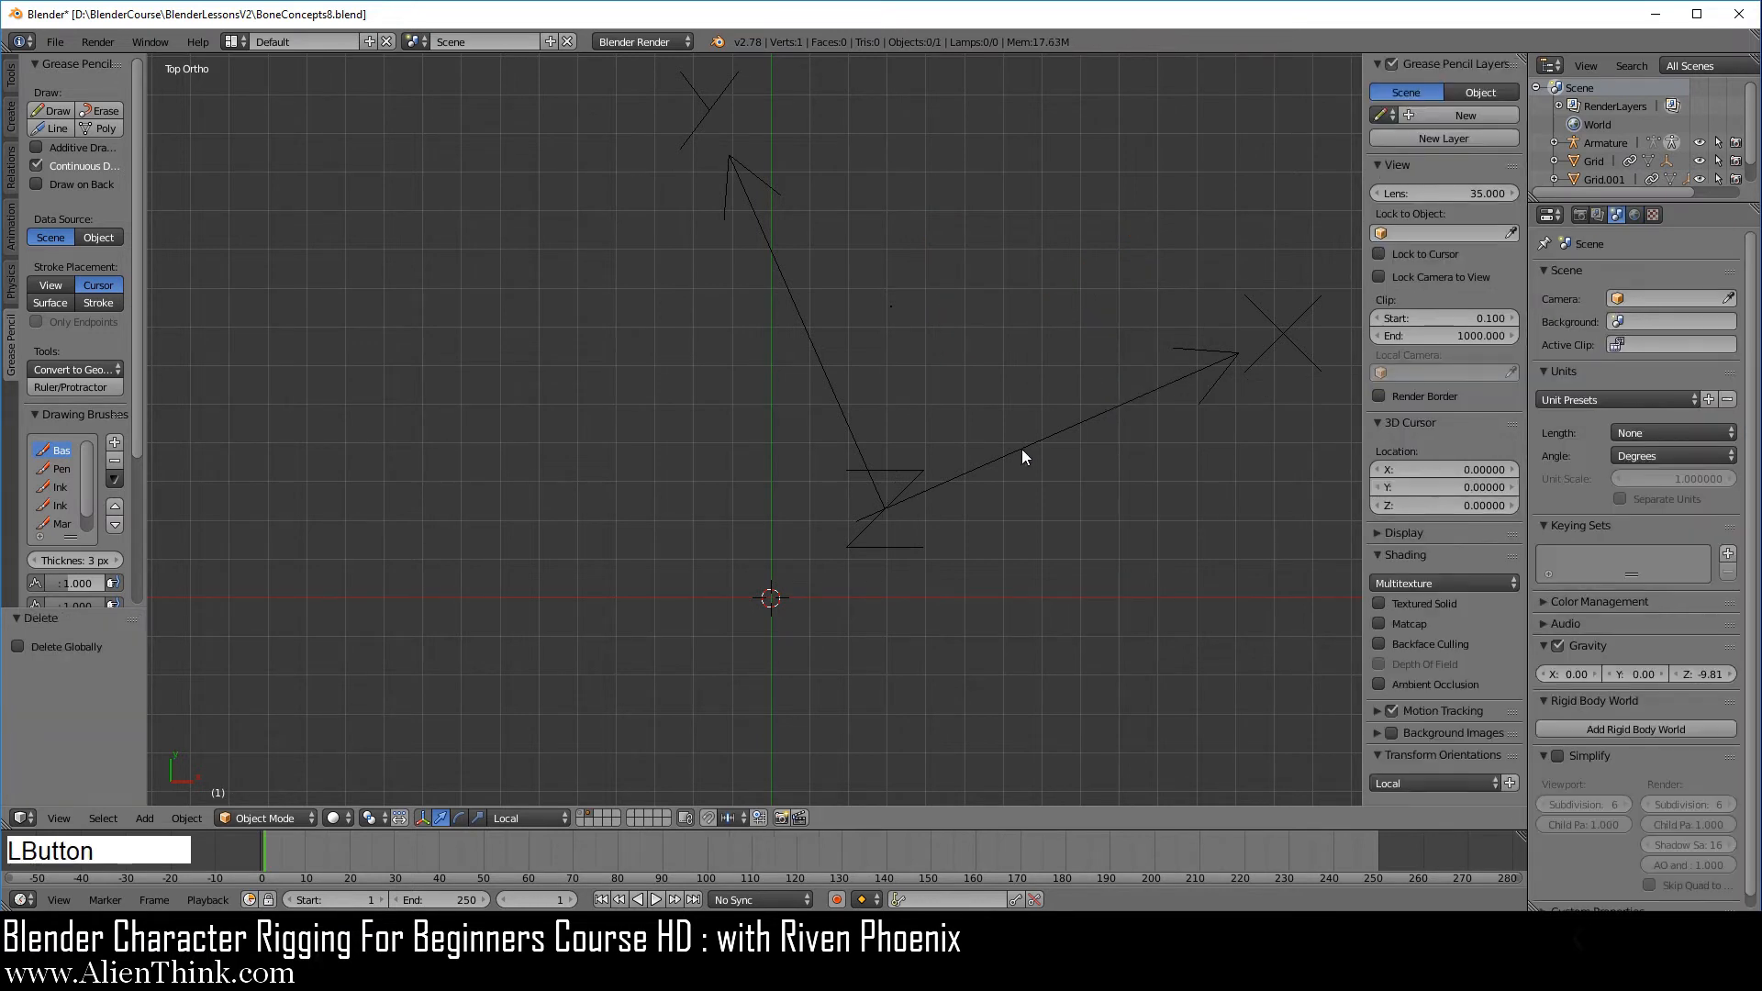
right_click(1037, 541)
key("alt+r")
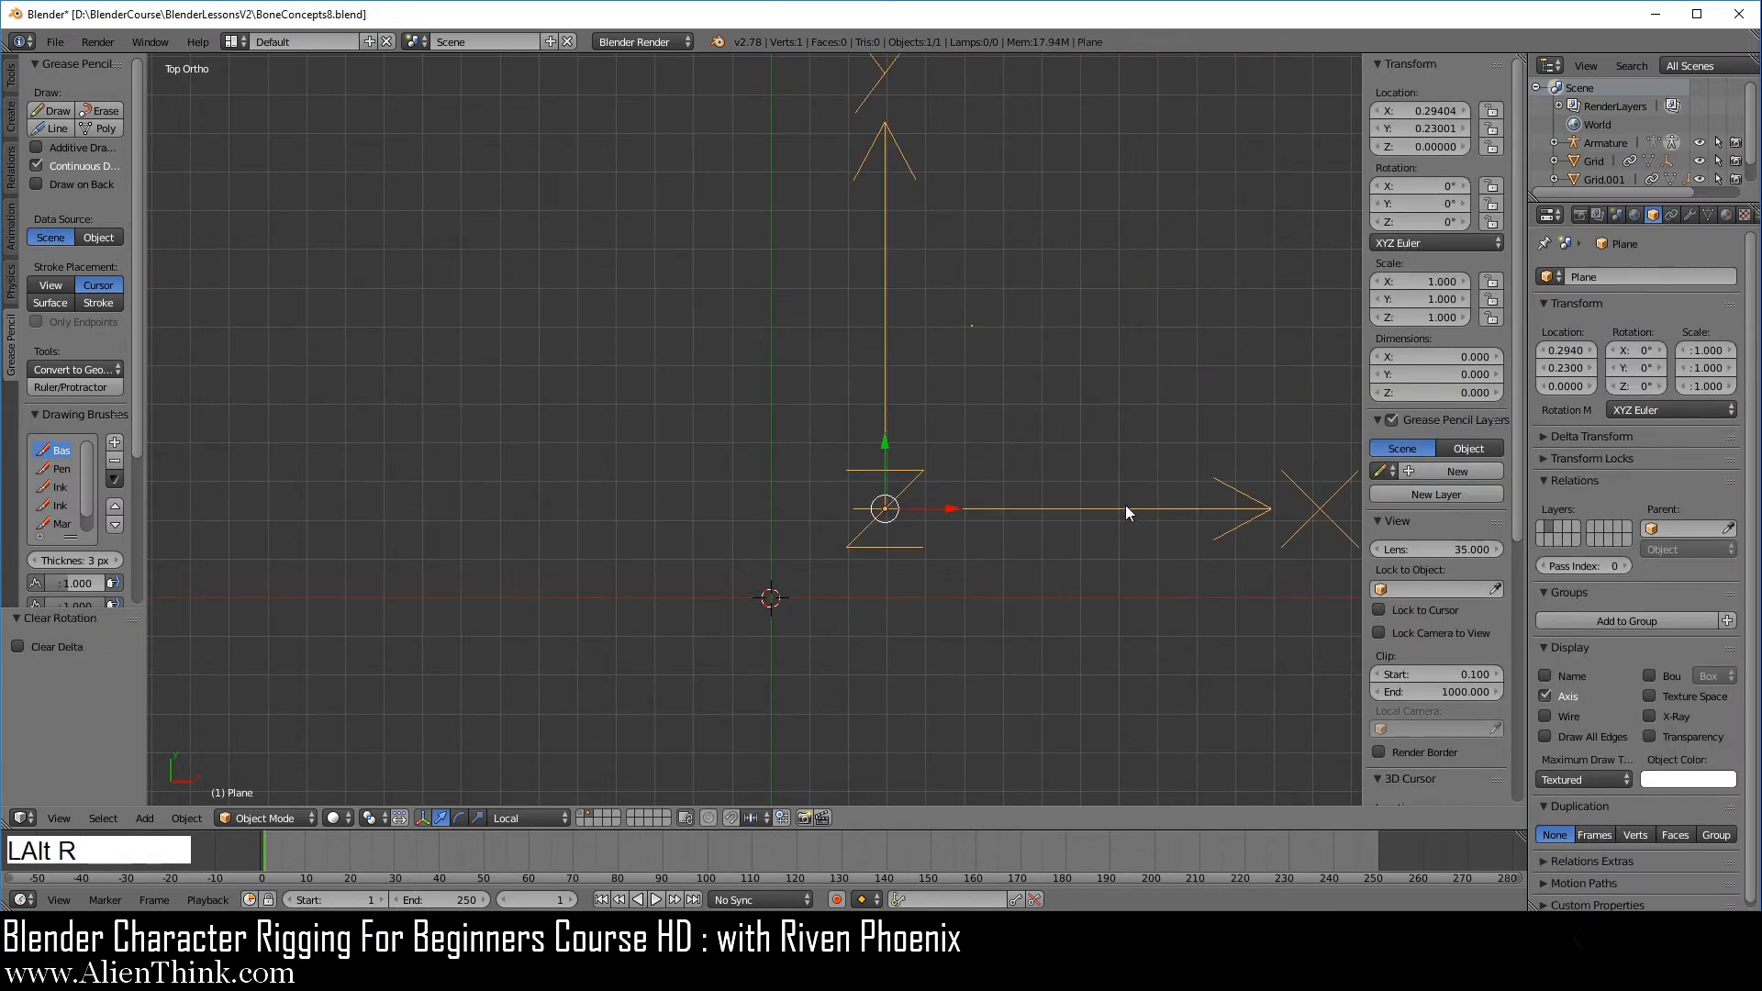
middle_click_drag(1038, 530, 813, 496, "shift")
scroll(811, 497, "down", 1)
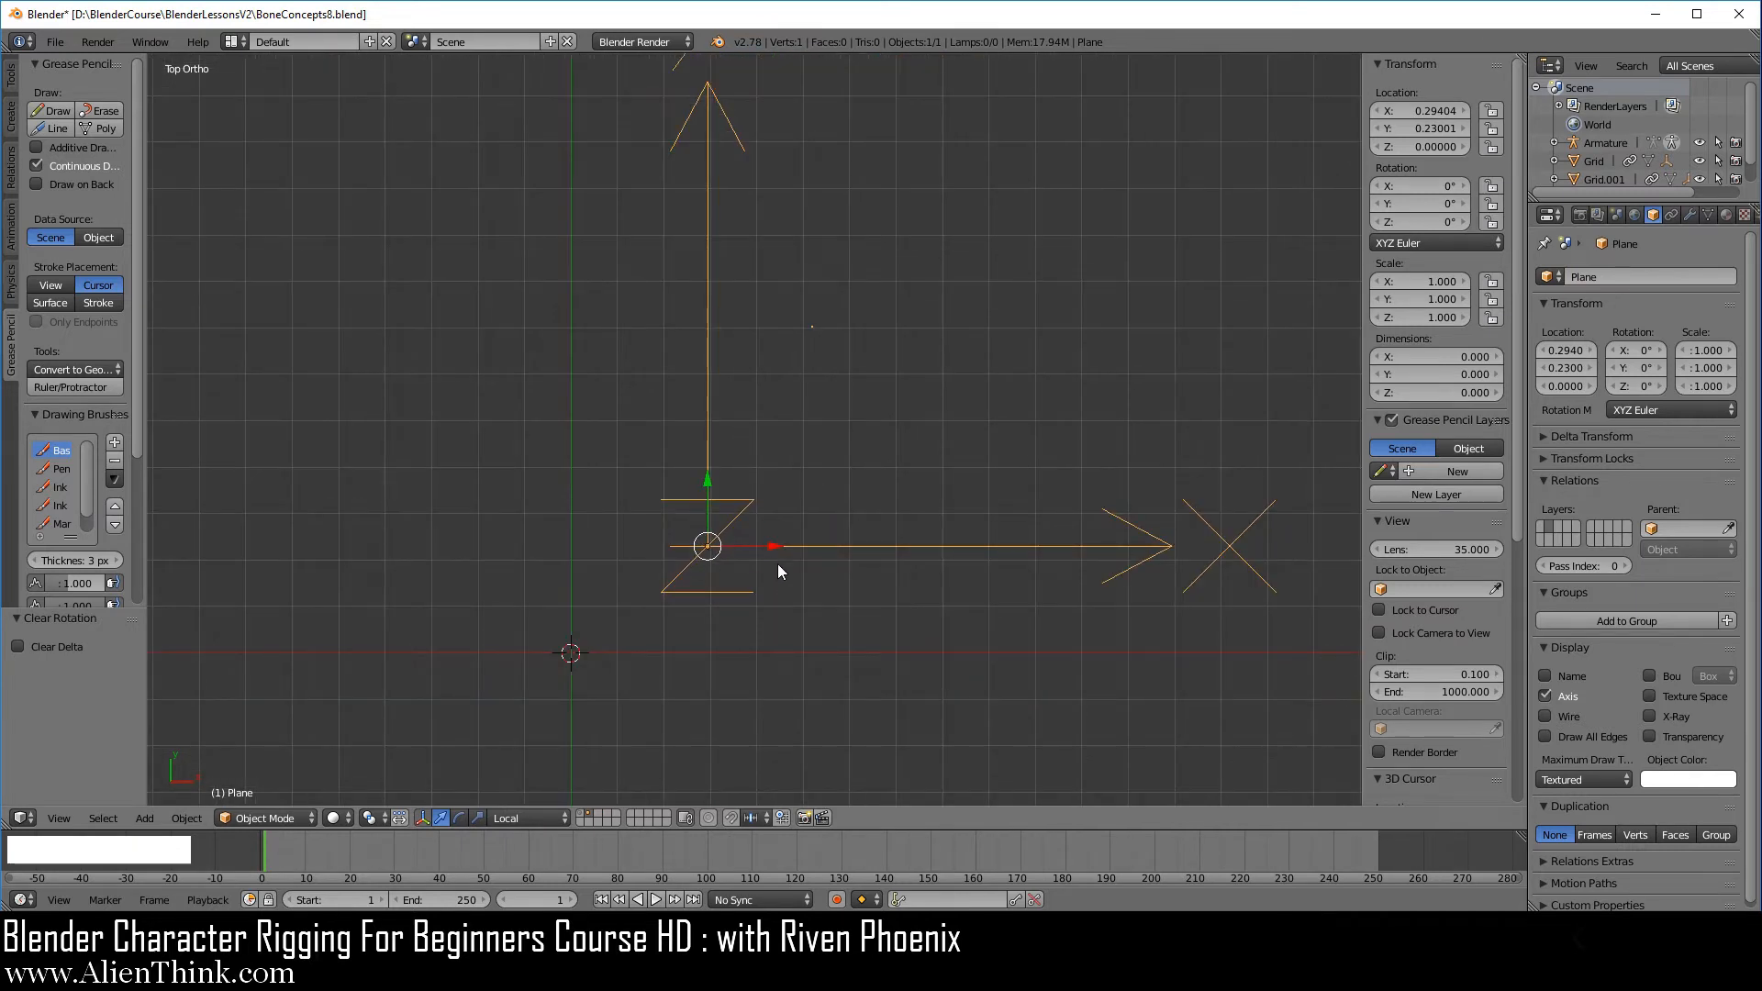
Step: Move the Plane to about X 0.363, Y 0.173 and save the file under its existing name
key("g")
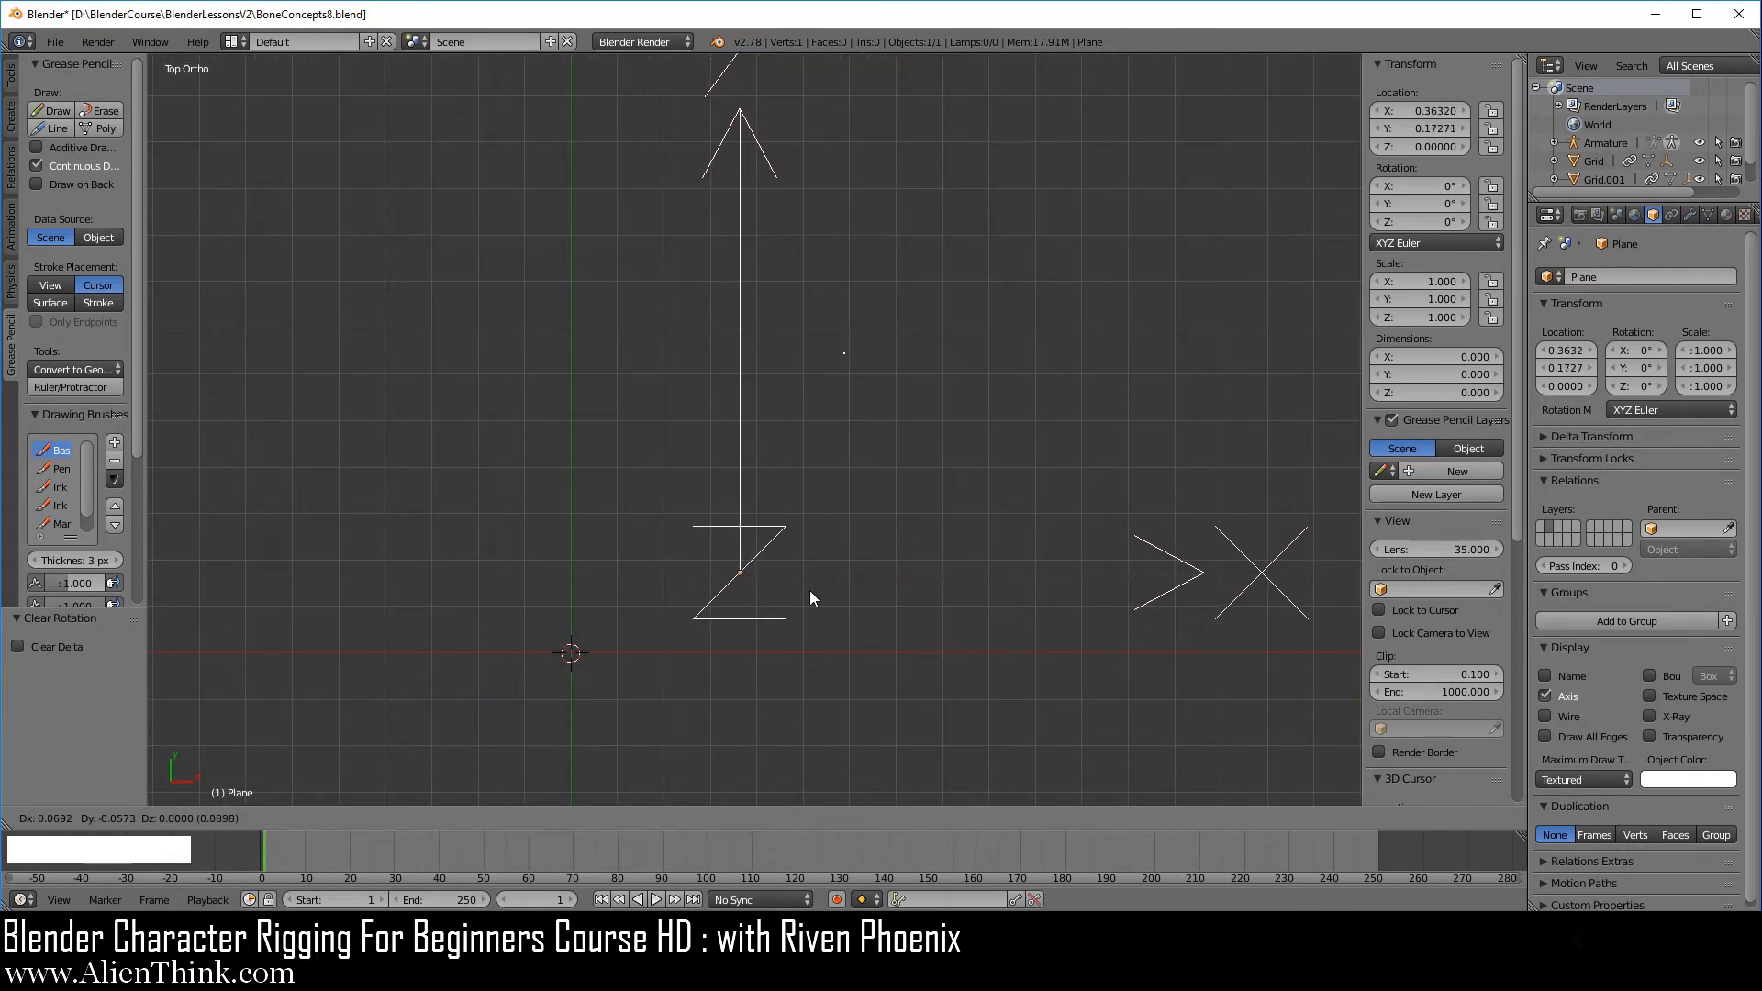
left_click(808, 597)
middle_click_drag(894, 612, 870, 616, "shift")
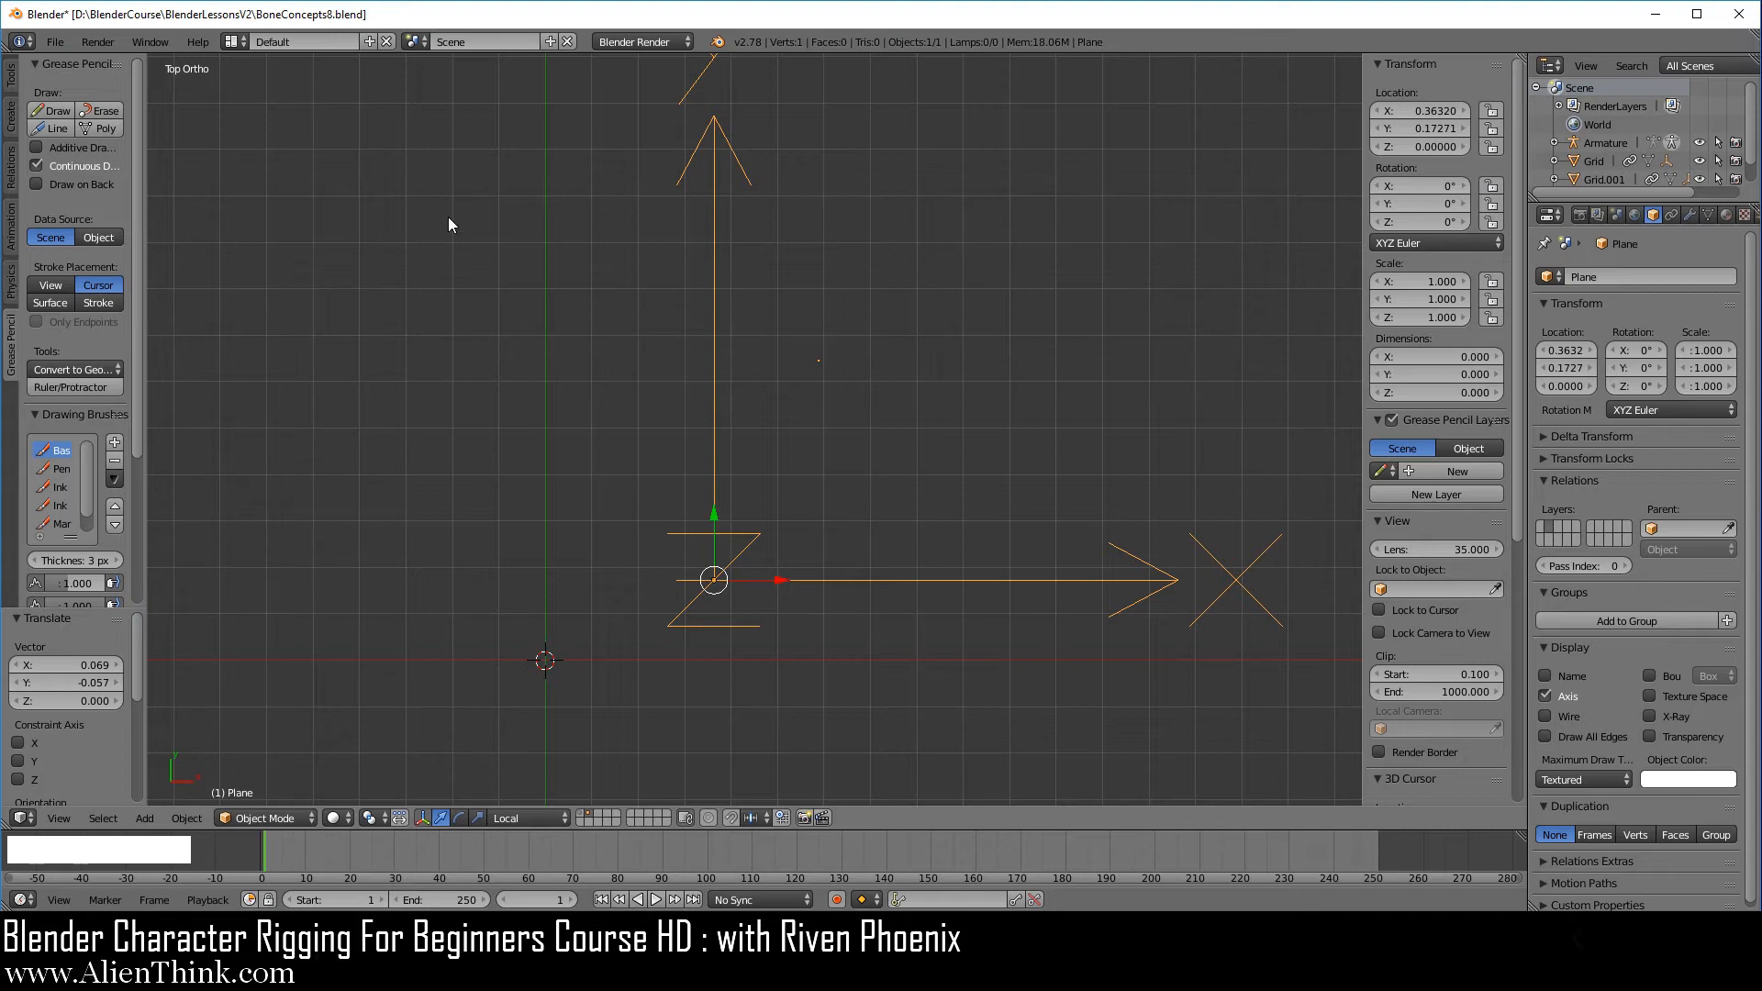
left_click(55, 41)
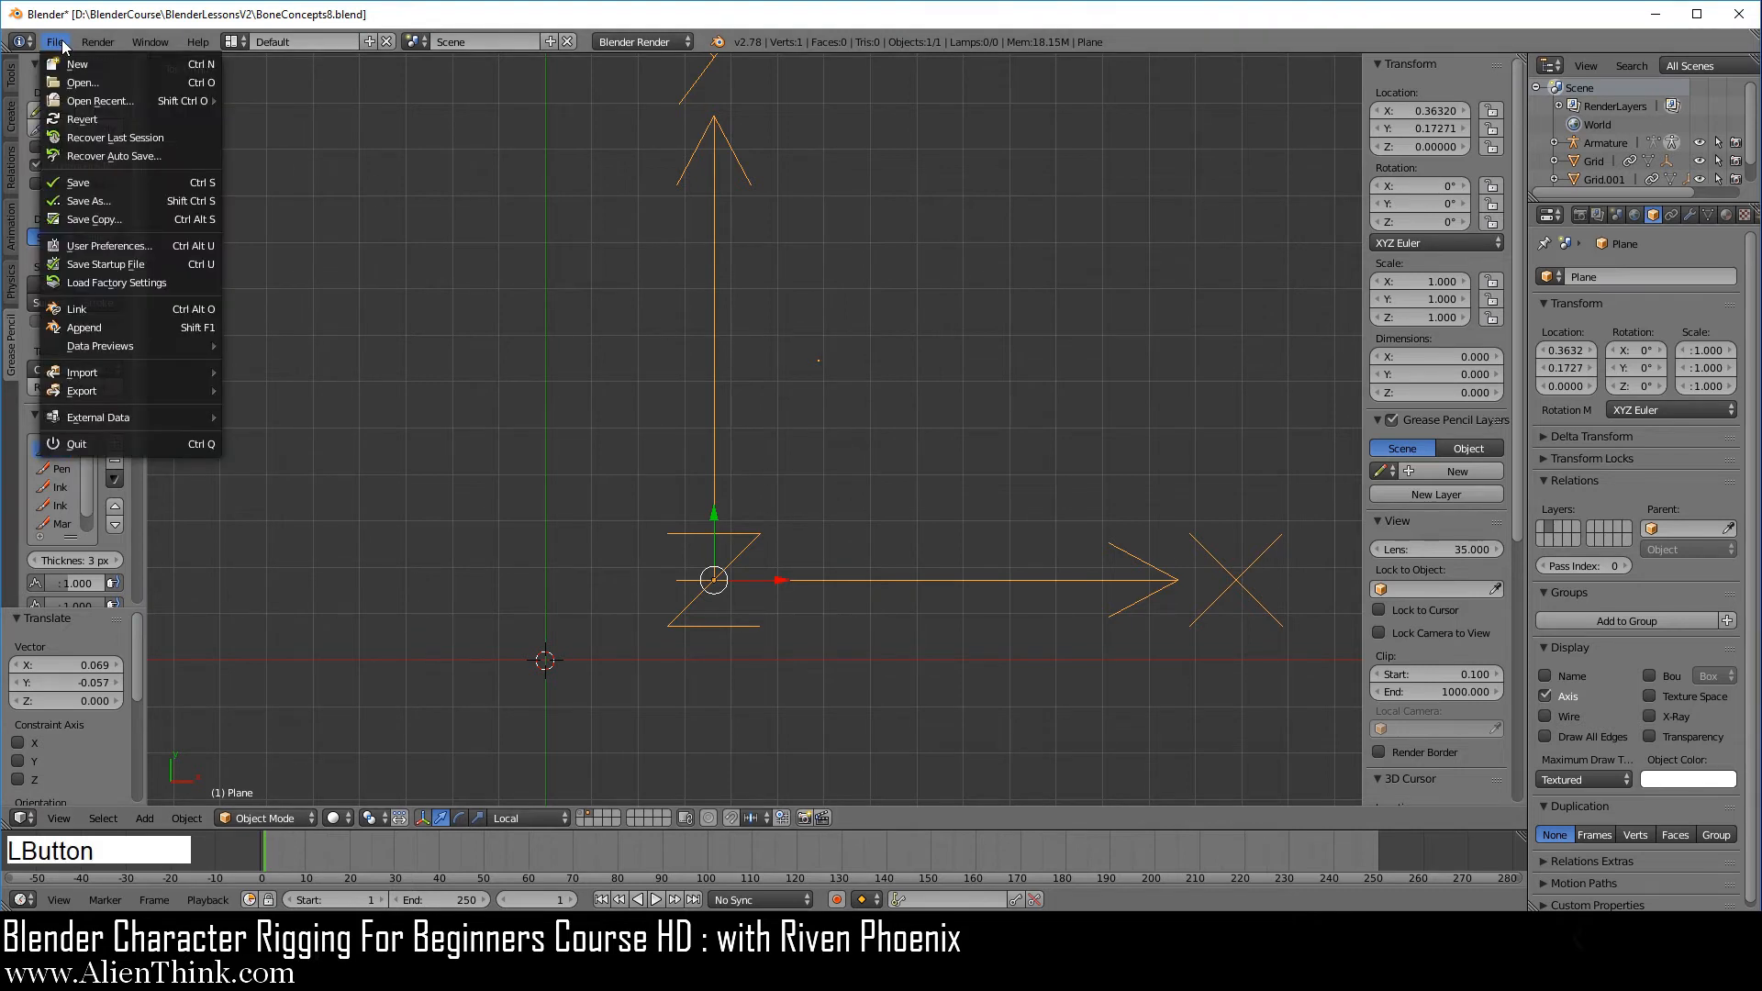
left_click(118, 180)
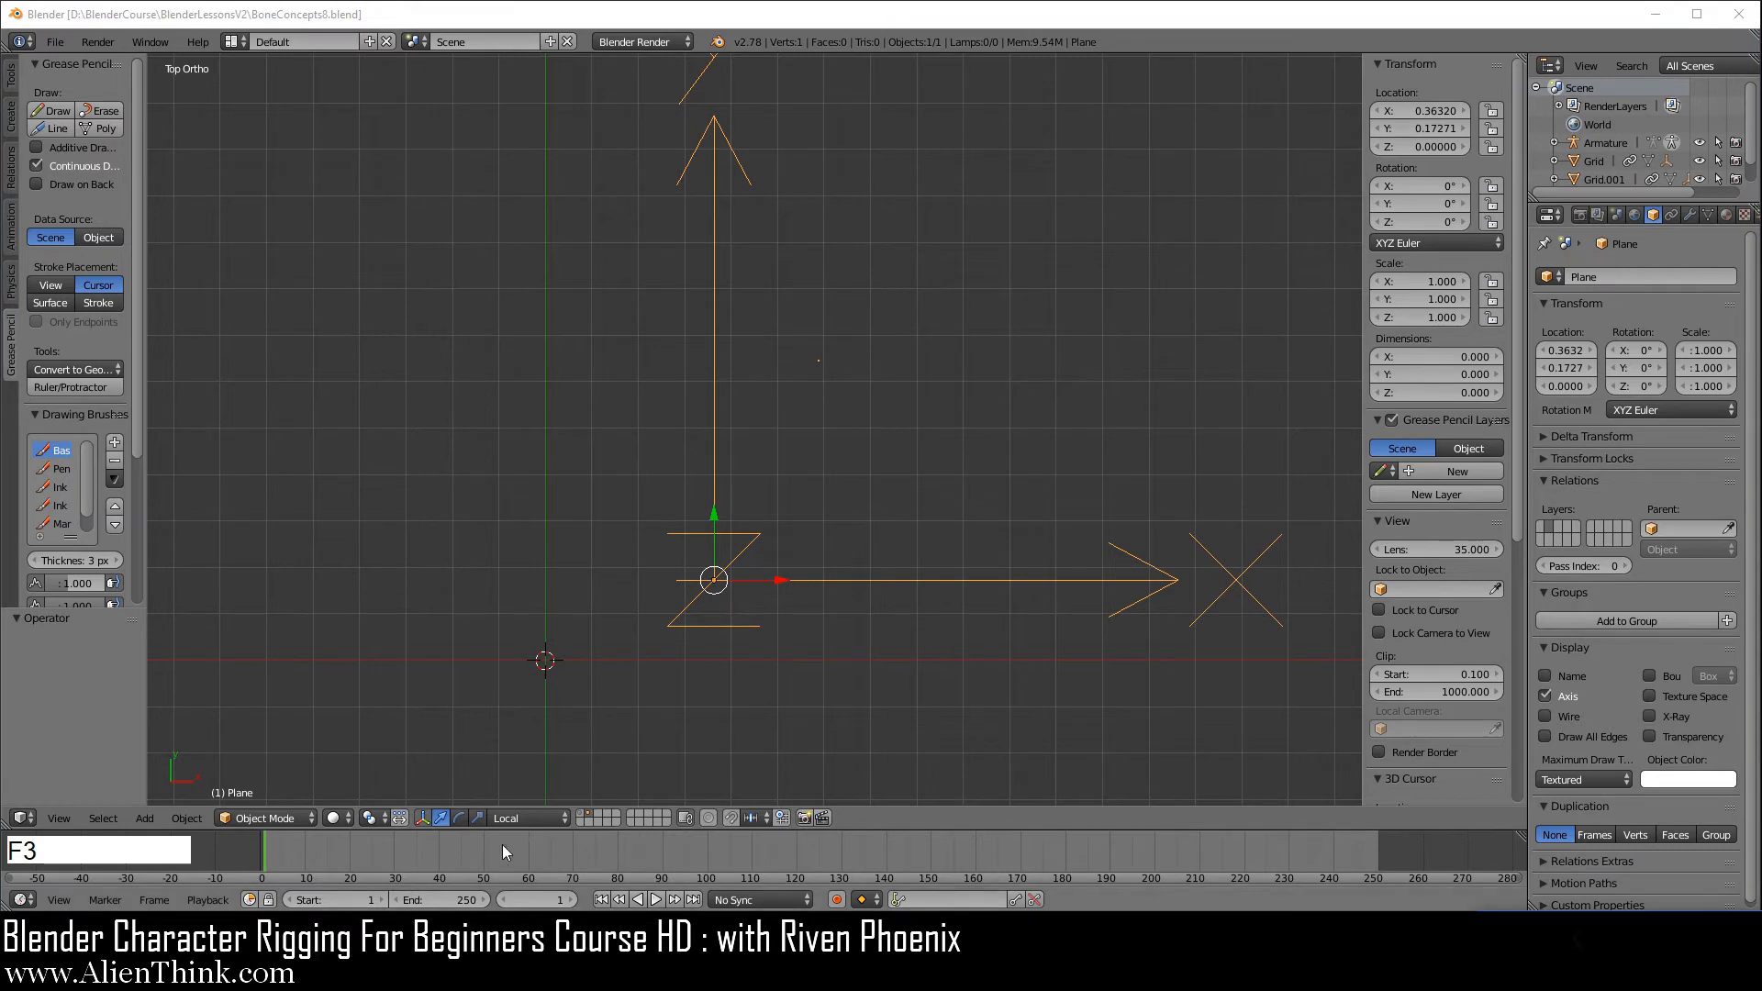
Step: Switch the Plane to Edit Mode and try to rotate its single vertex
left_click(275, 817)
left_click(290, 775)
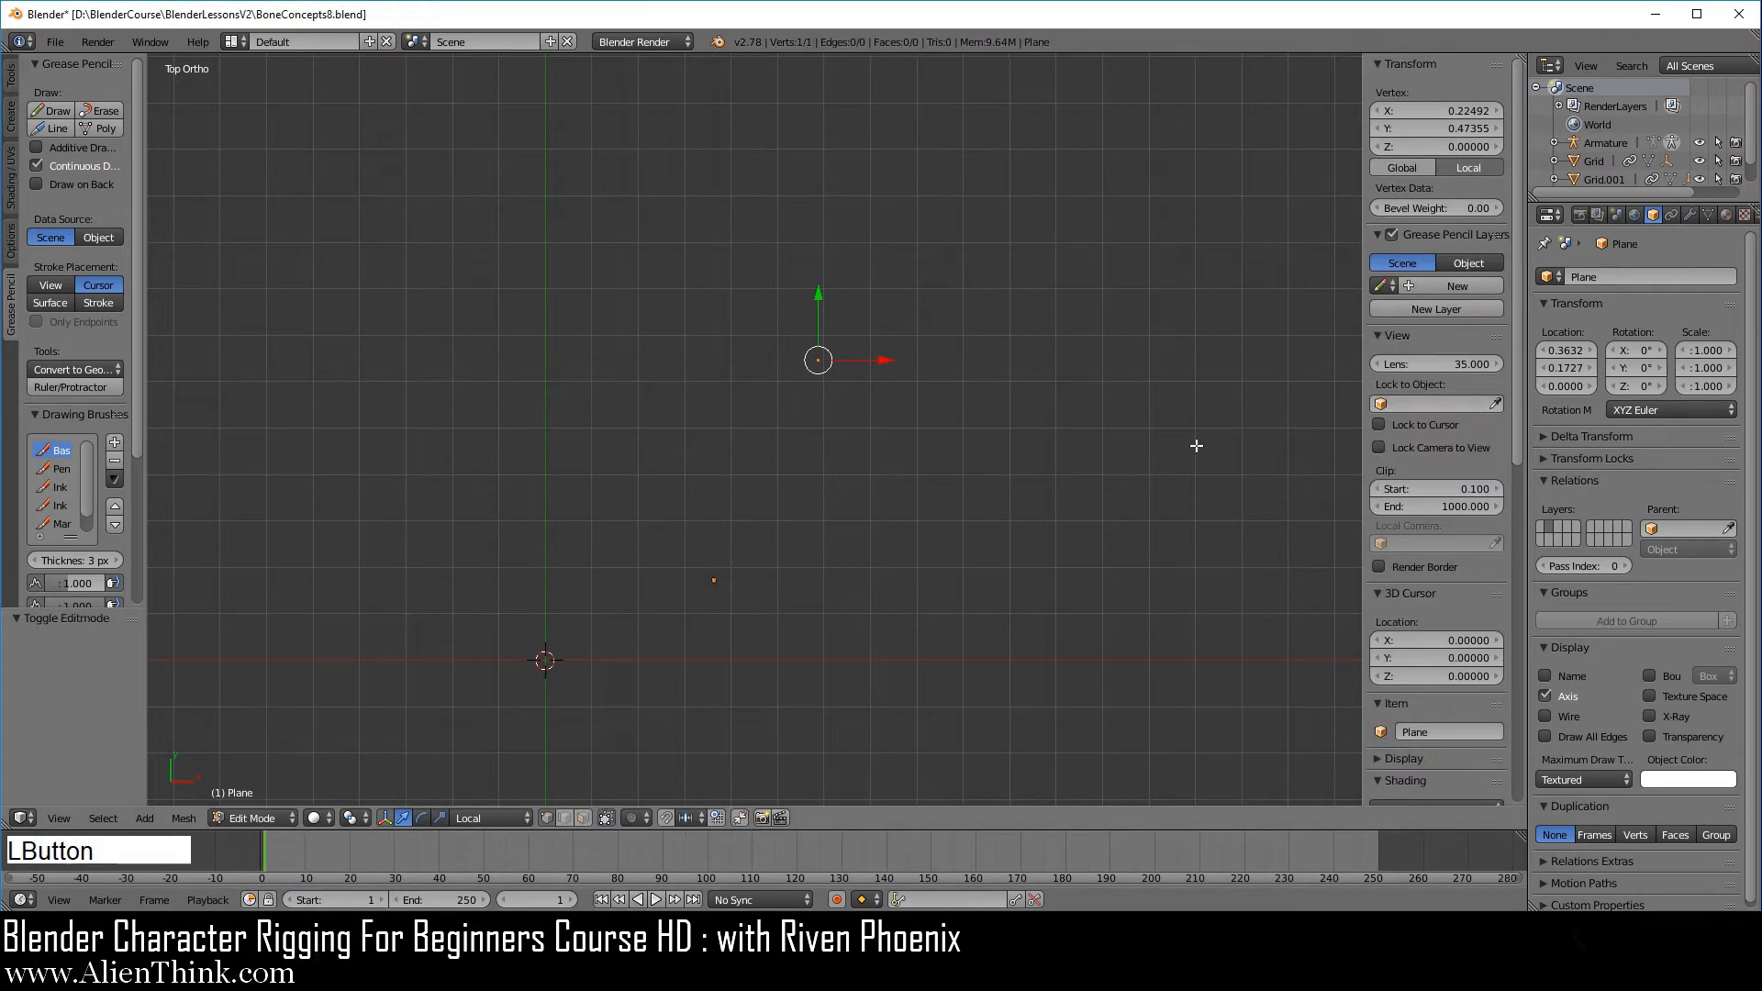
right_click(819, 360)
key("r")
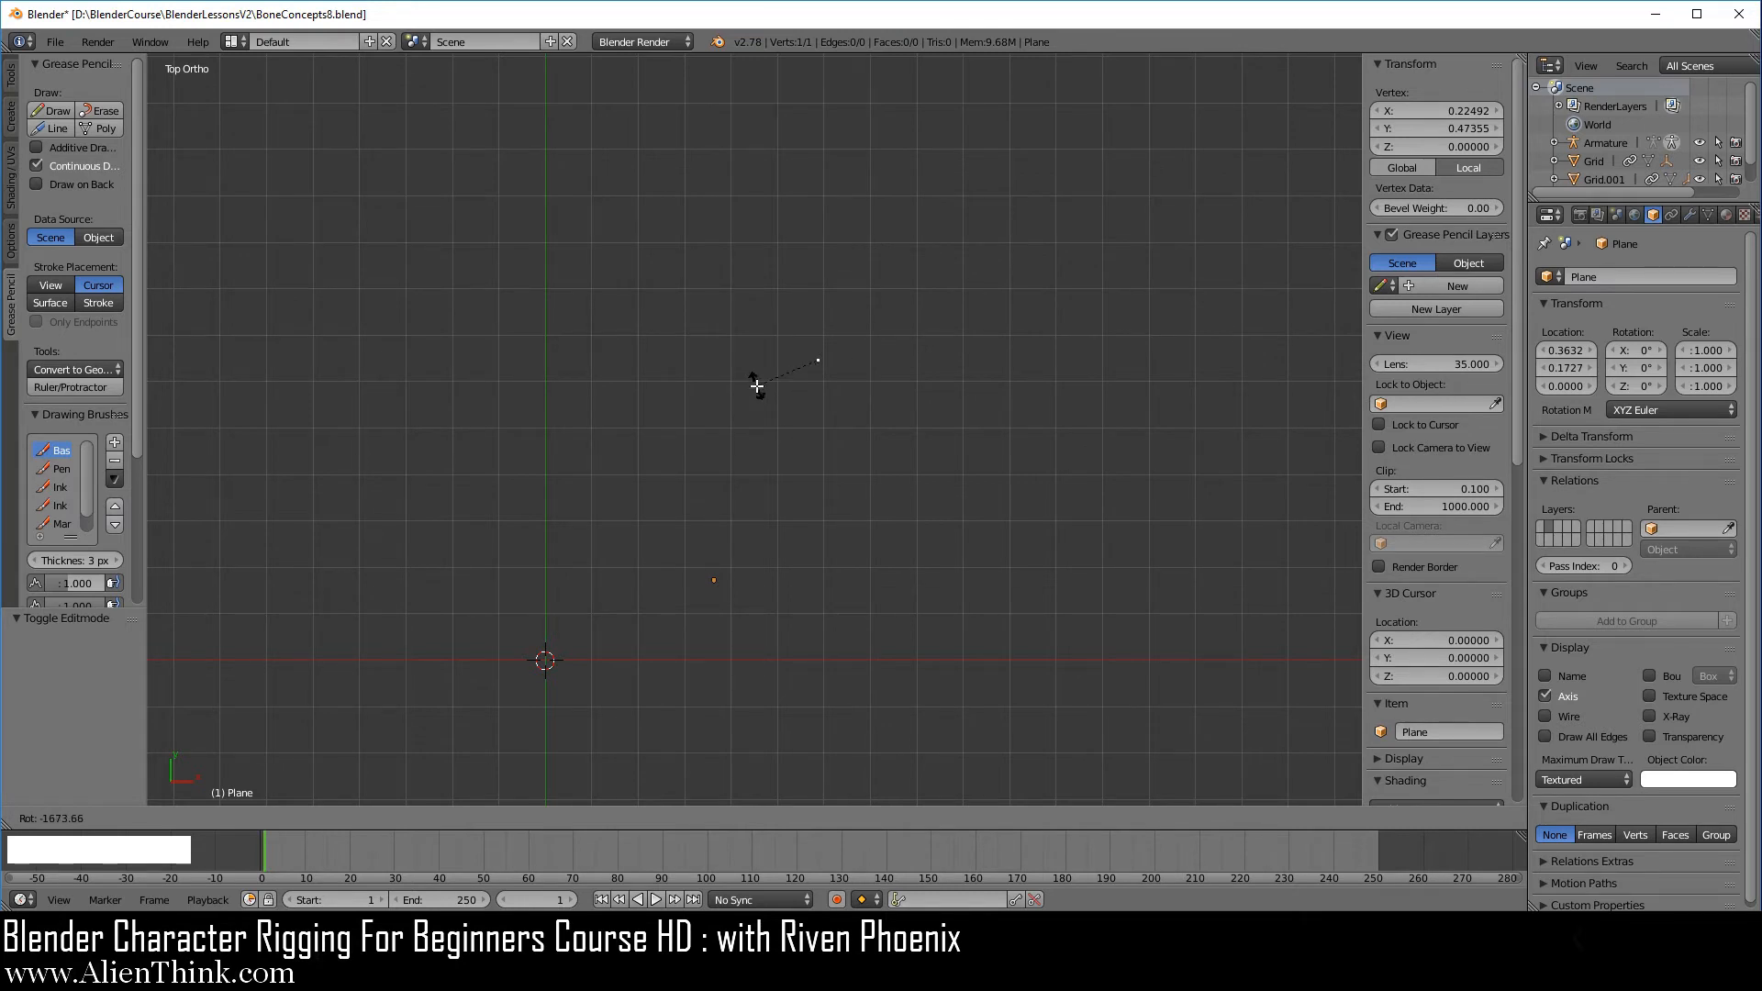
right_click(922, 332)
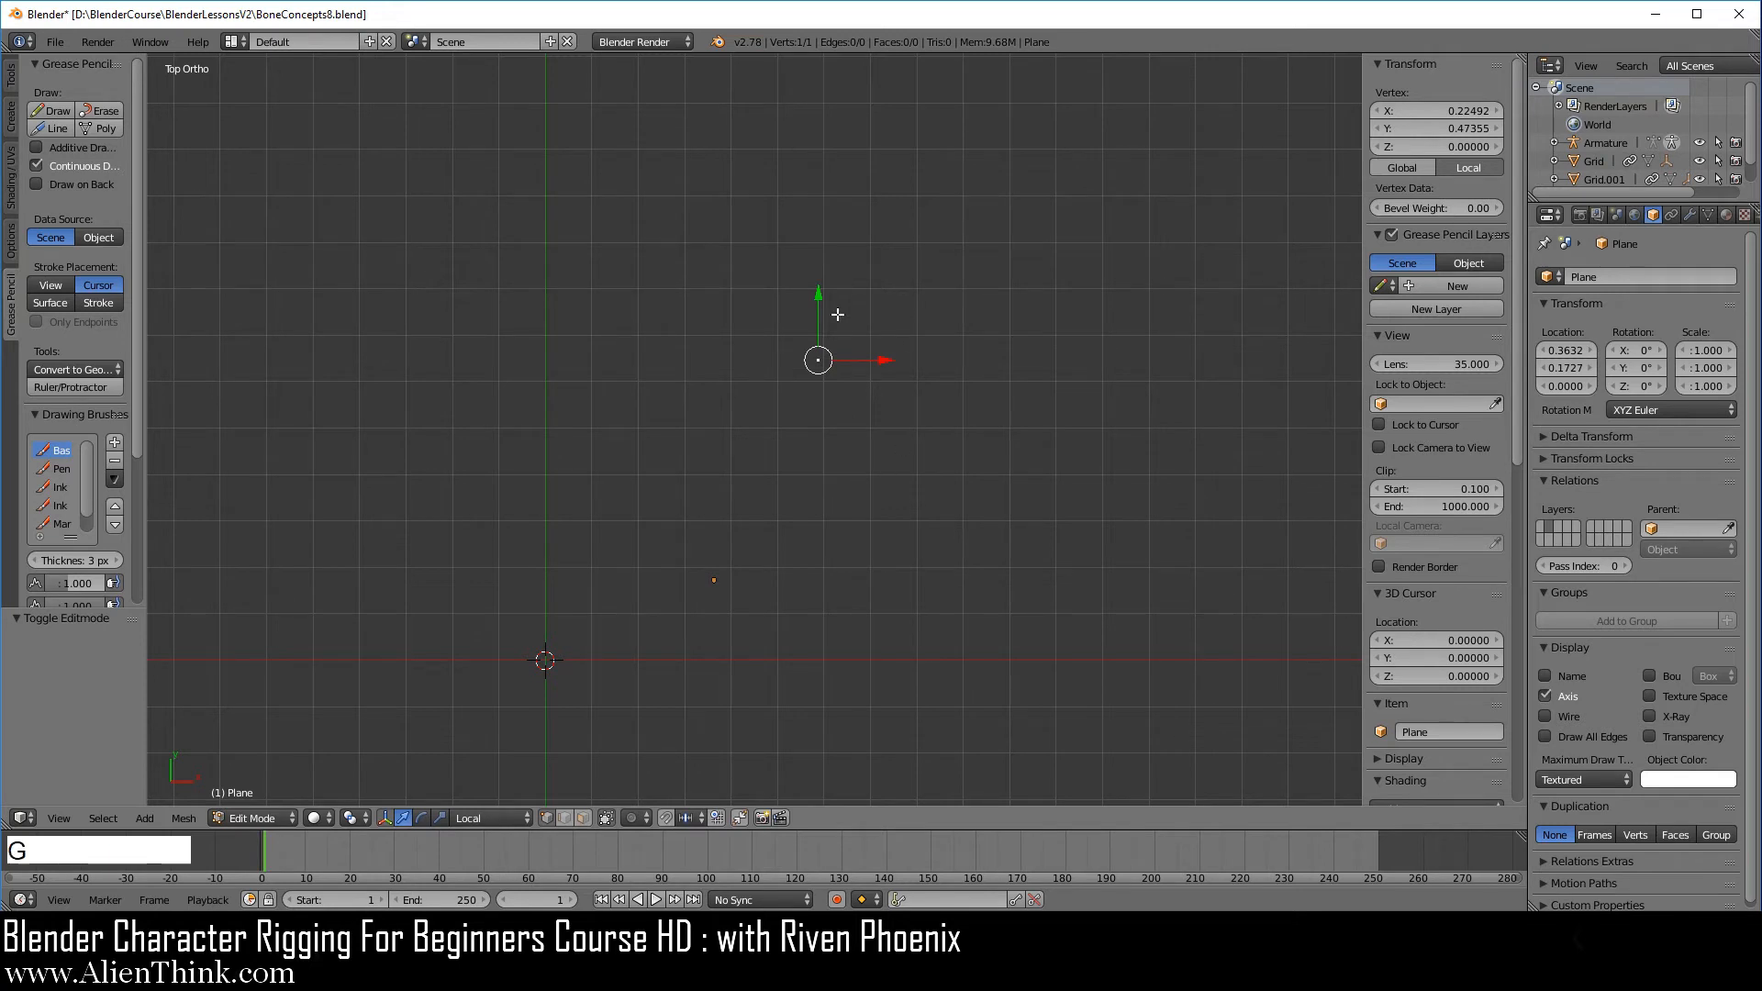
Step: Move the vertex to about local X 0.069, Y 0.691 and extrude a second vertex to about X 0.466, Y 0.391
key("g")
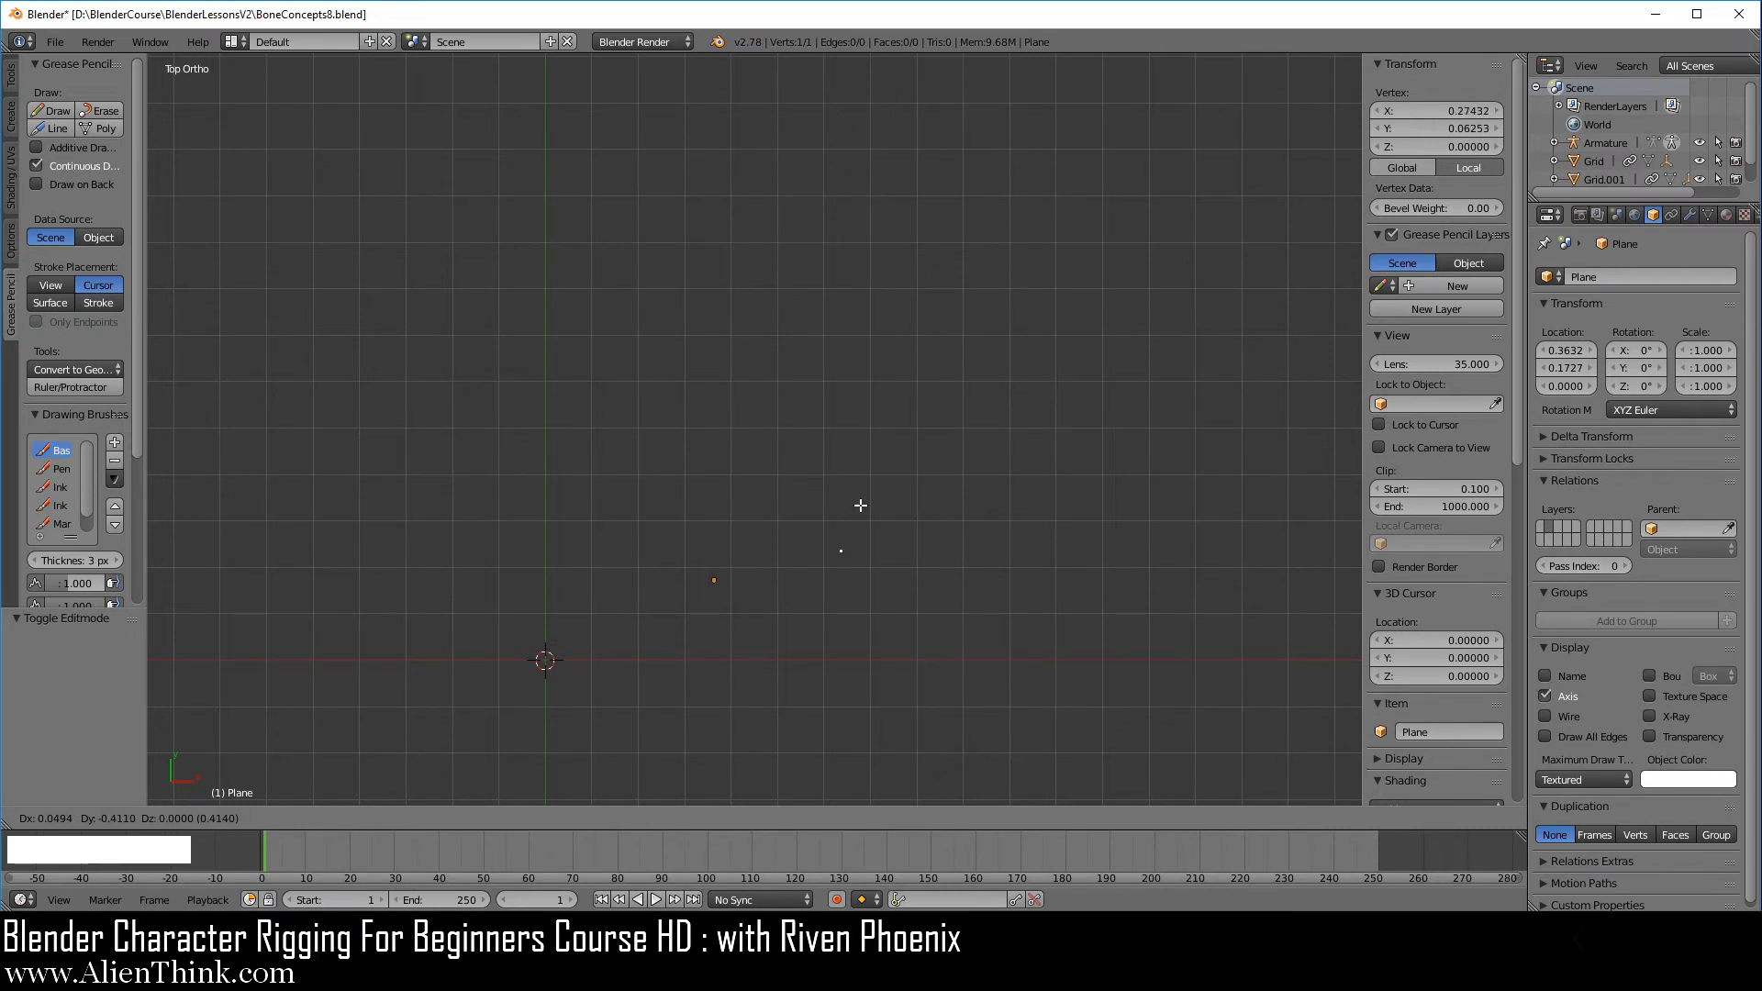
left_click(765, 213)
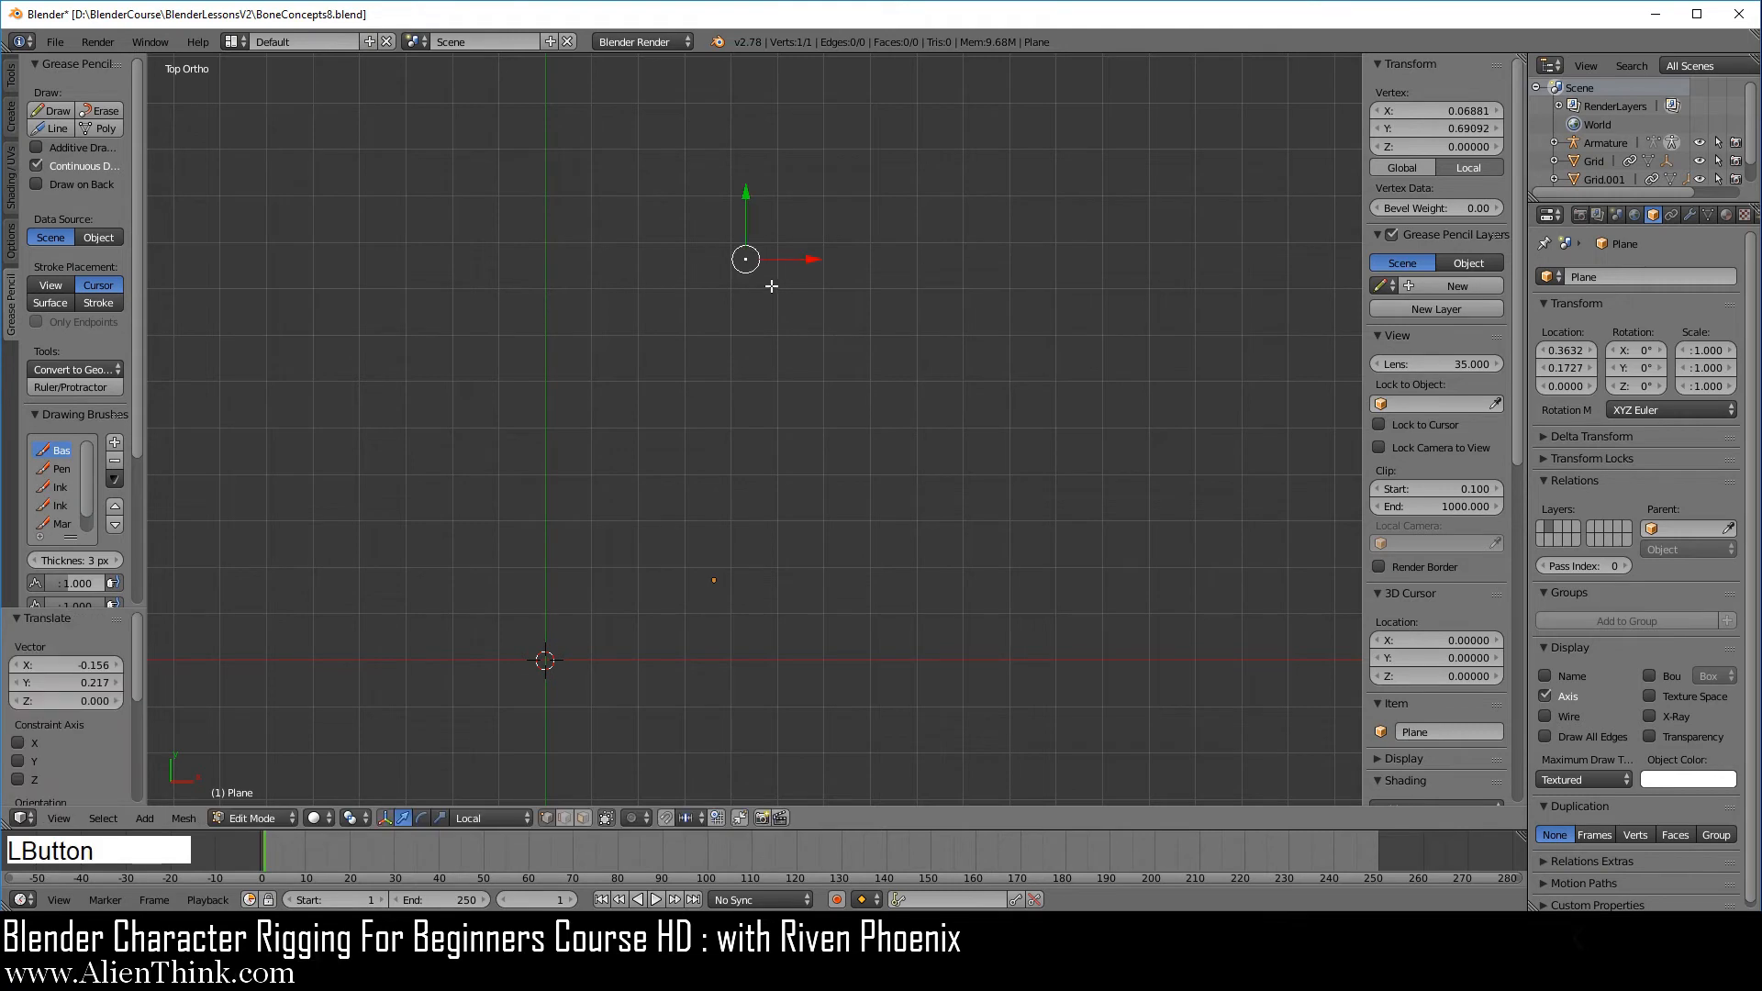
key("e")
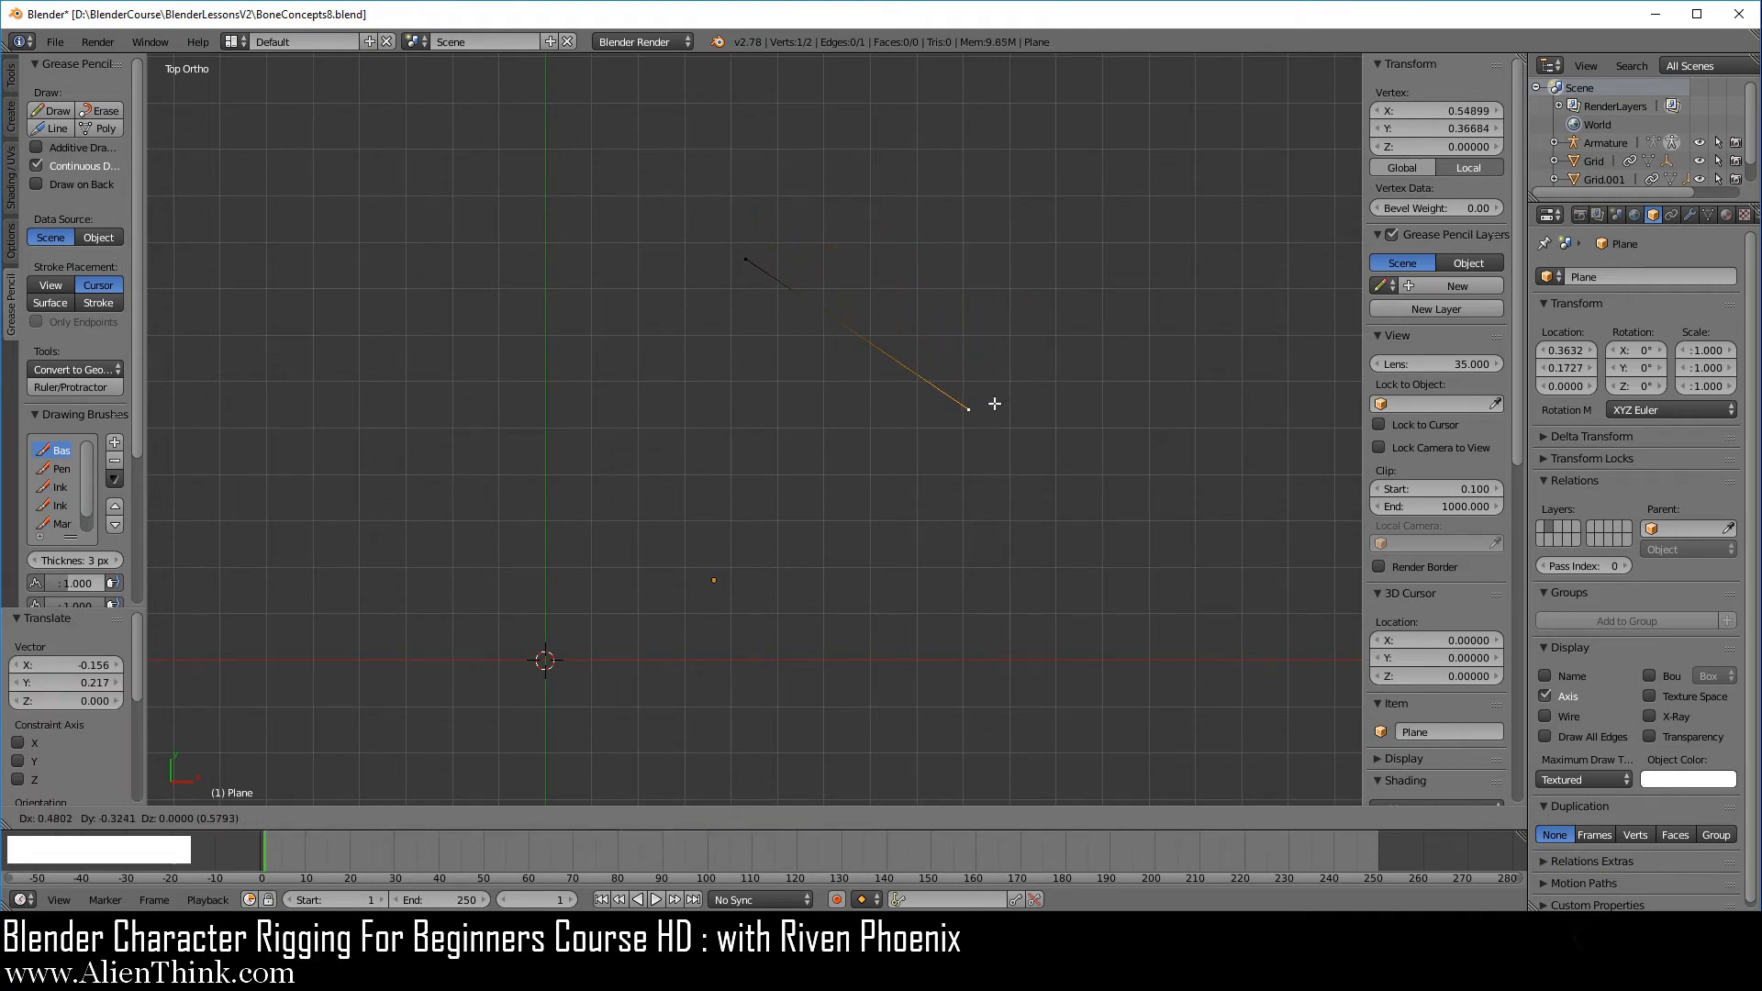
left_click(955, 395)
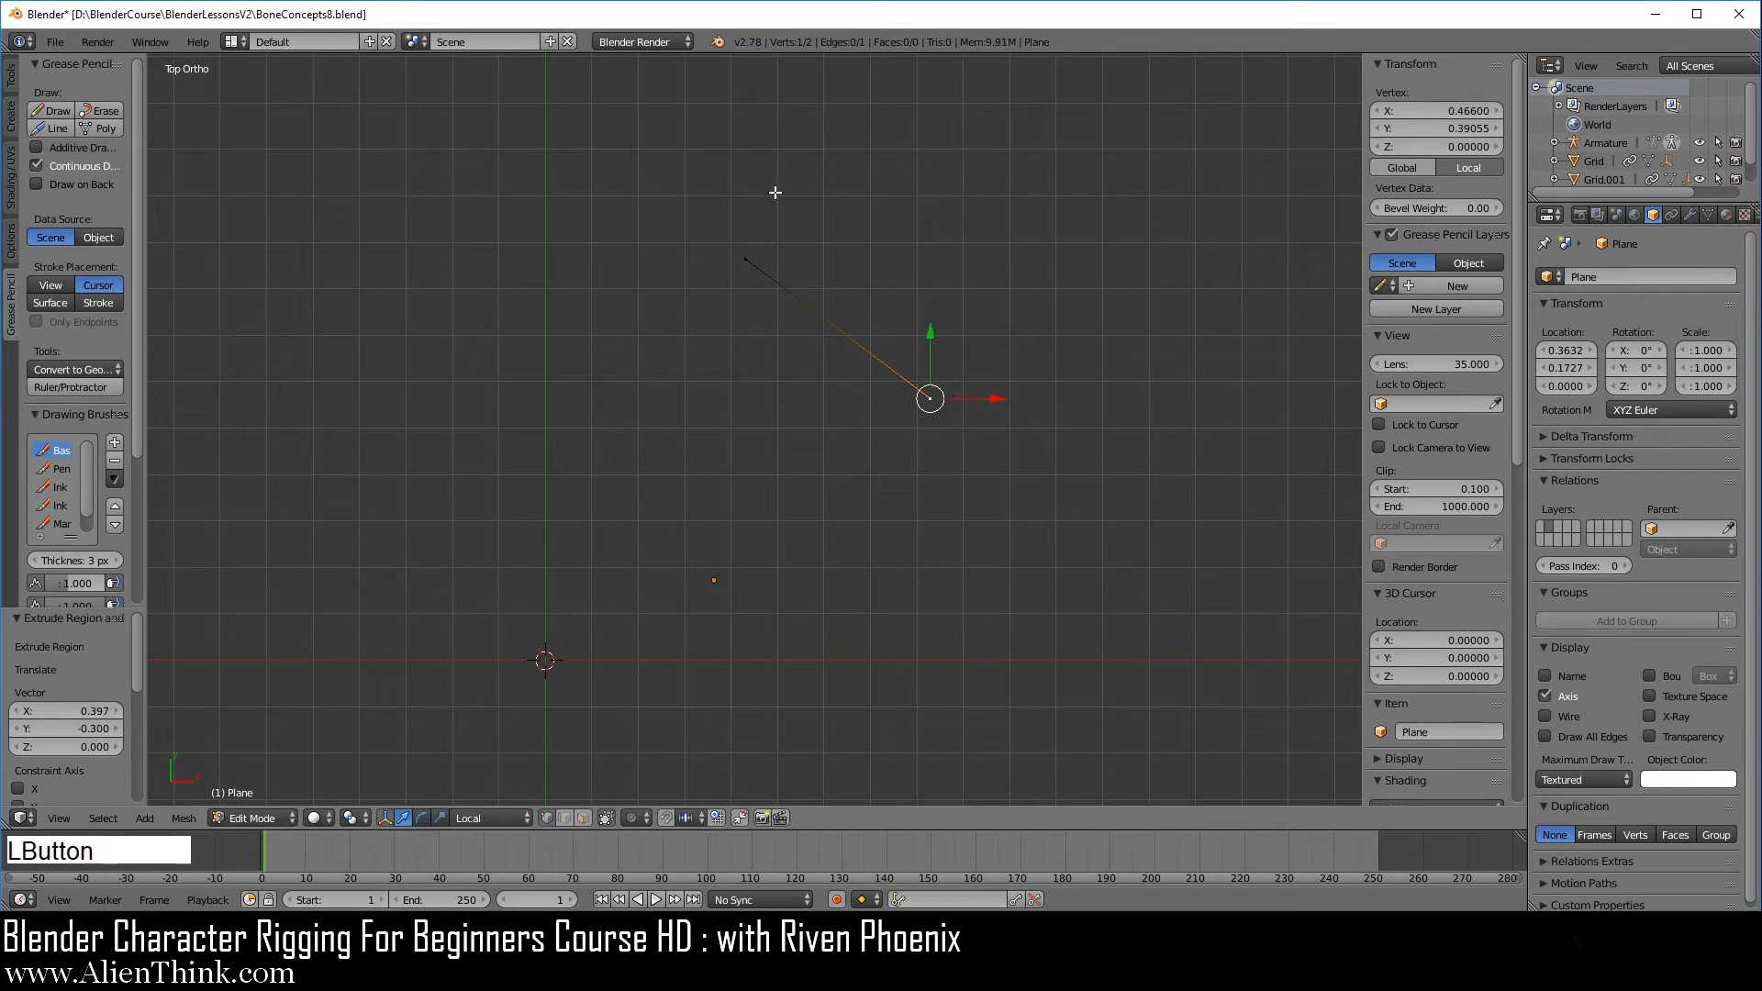
Step: Move the original vertex to about local X 0.091, Y 0.703 and the extruded one to about X 0.681, Y 0.802
right_click(746, 260)
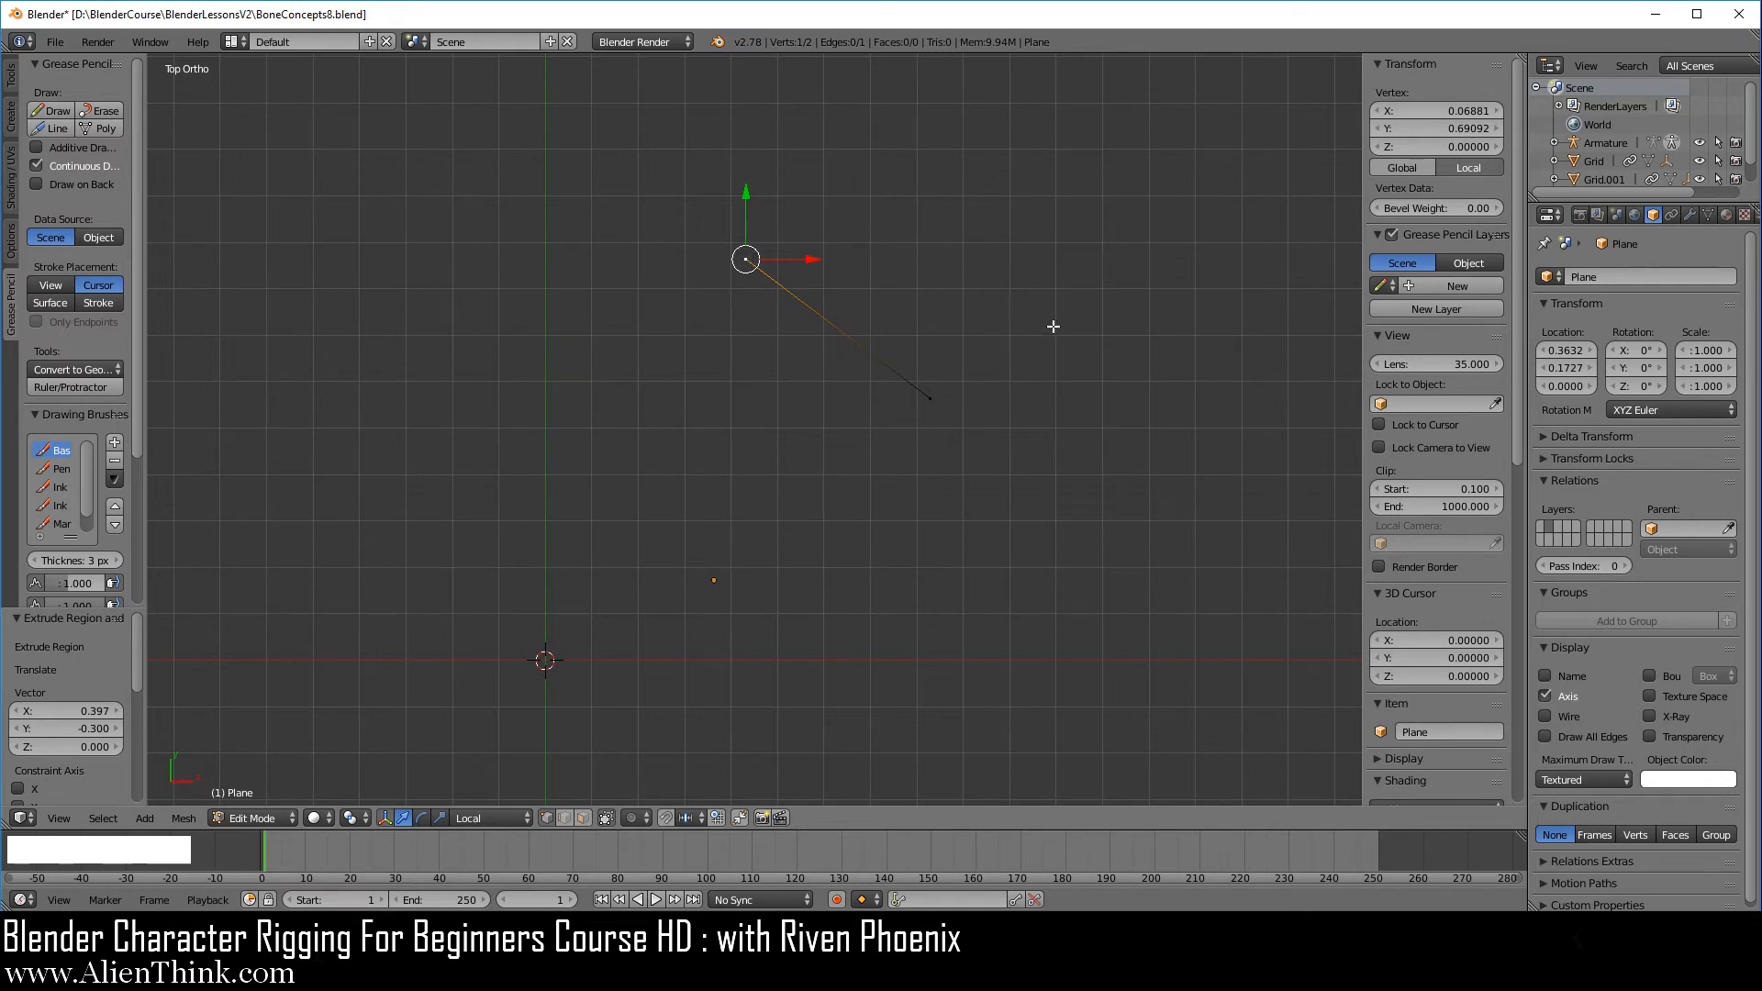
right_click(930, 399)
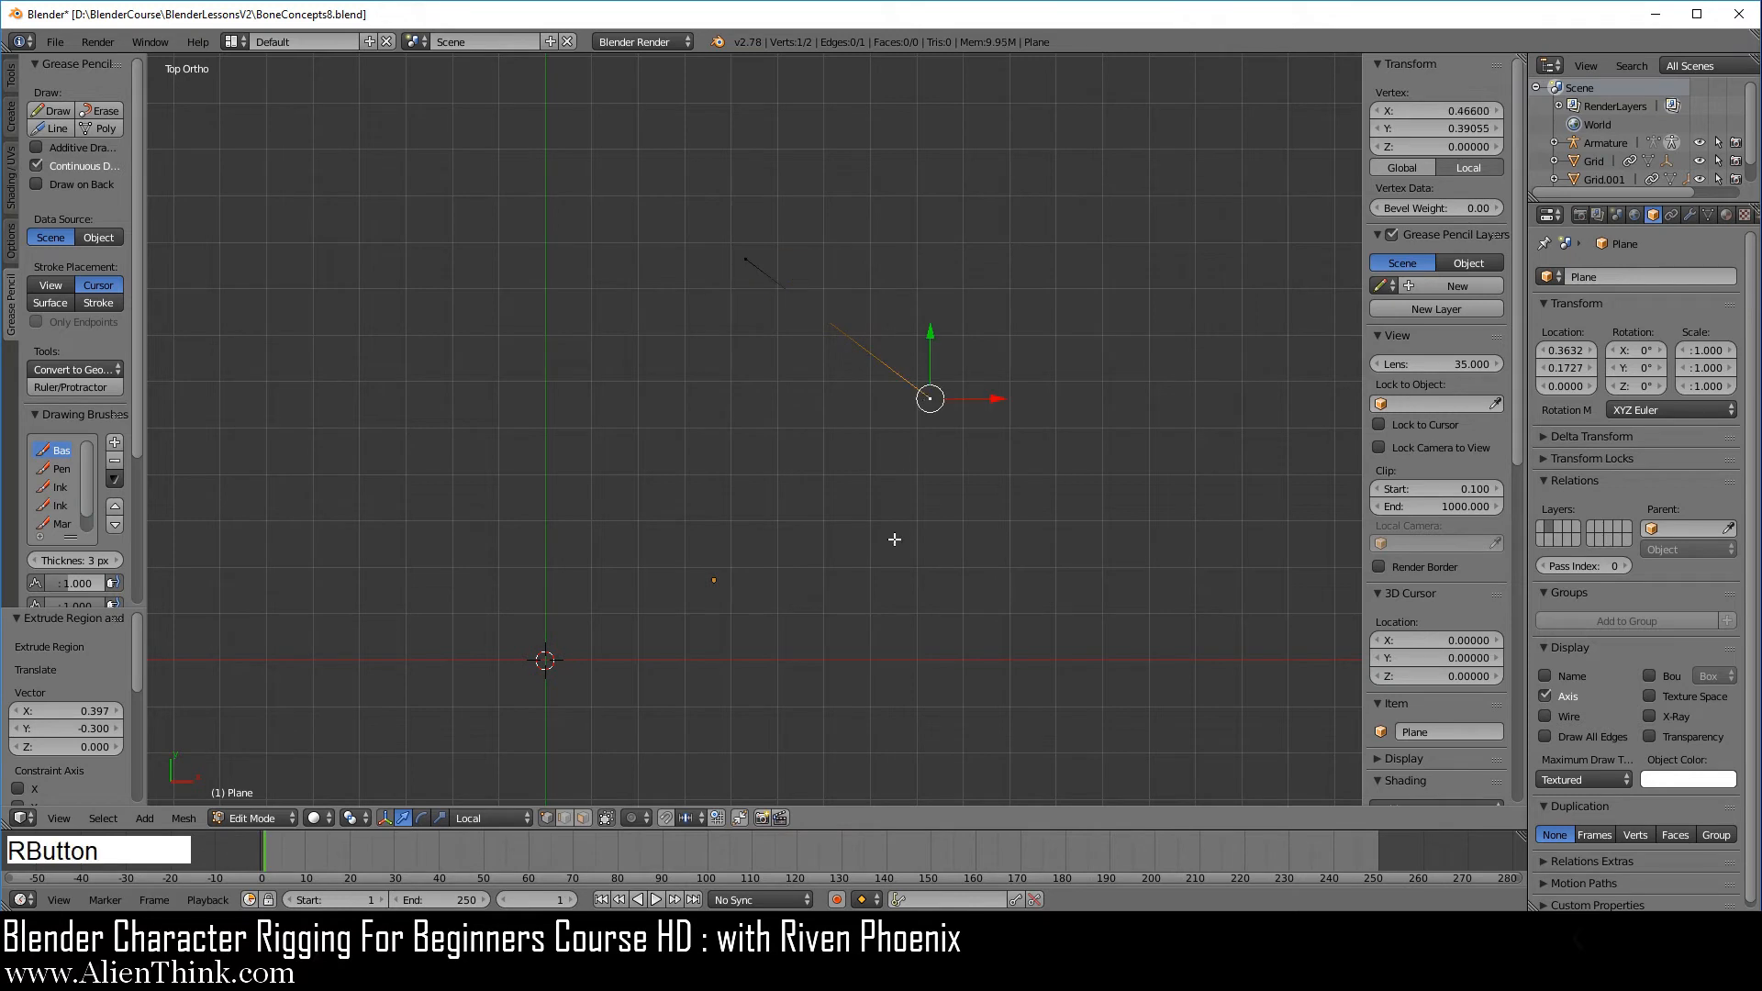
right_click(746, 260)
key("g")
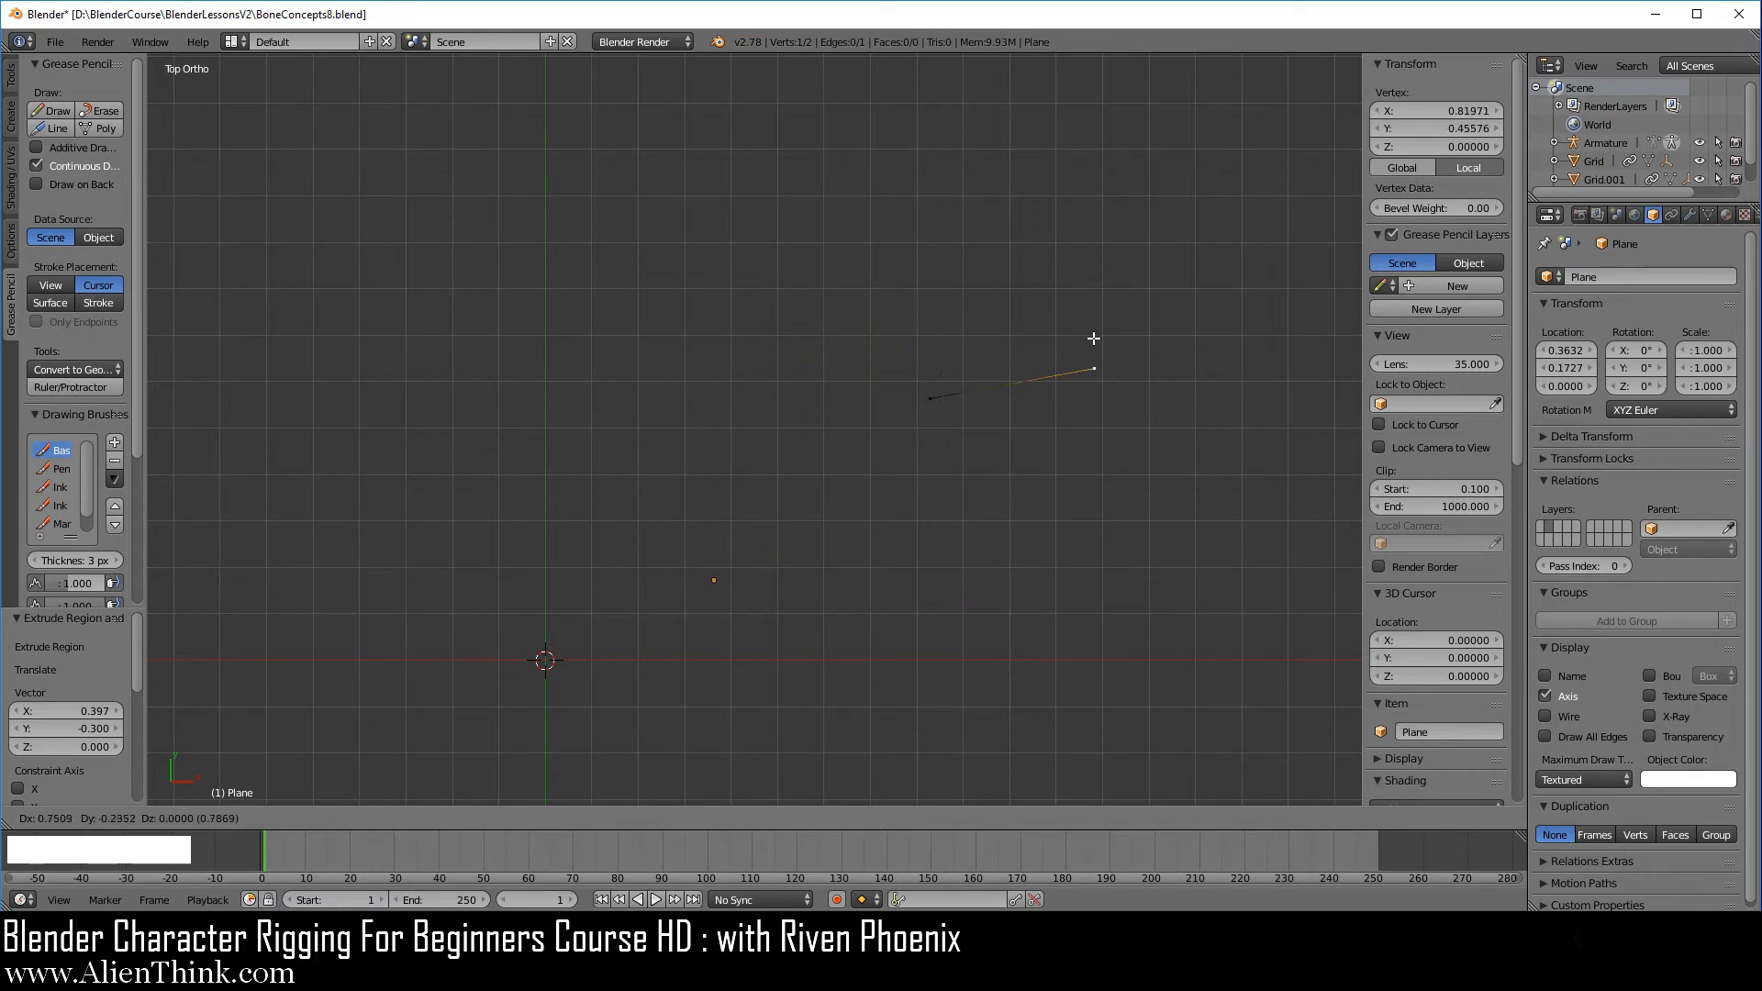
left_click(767, 246)
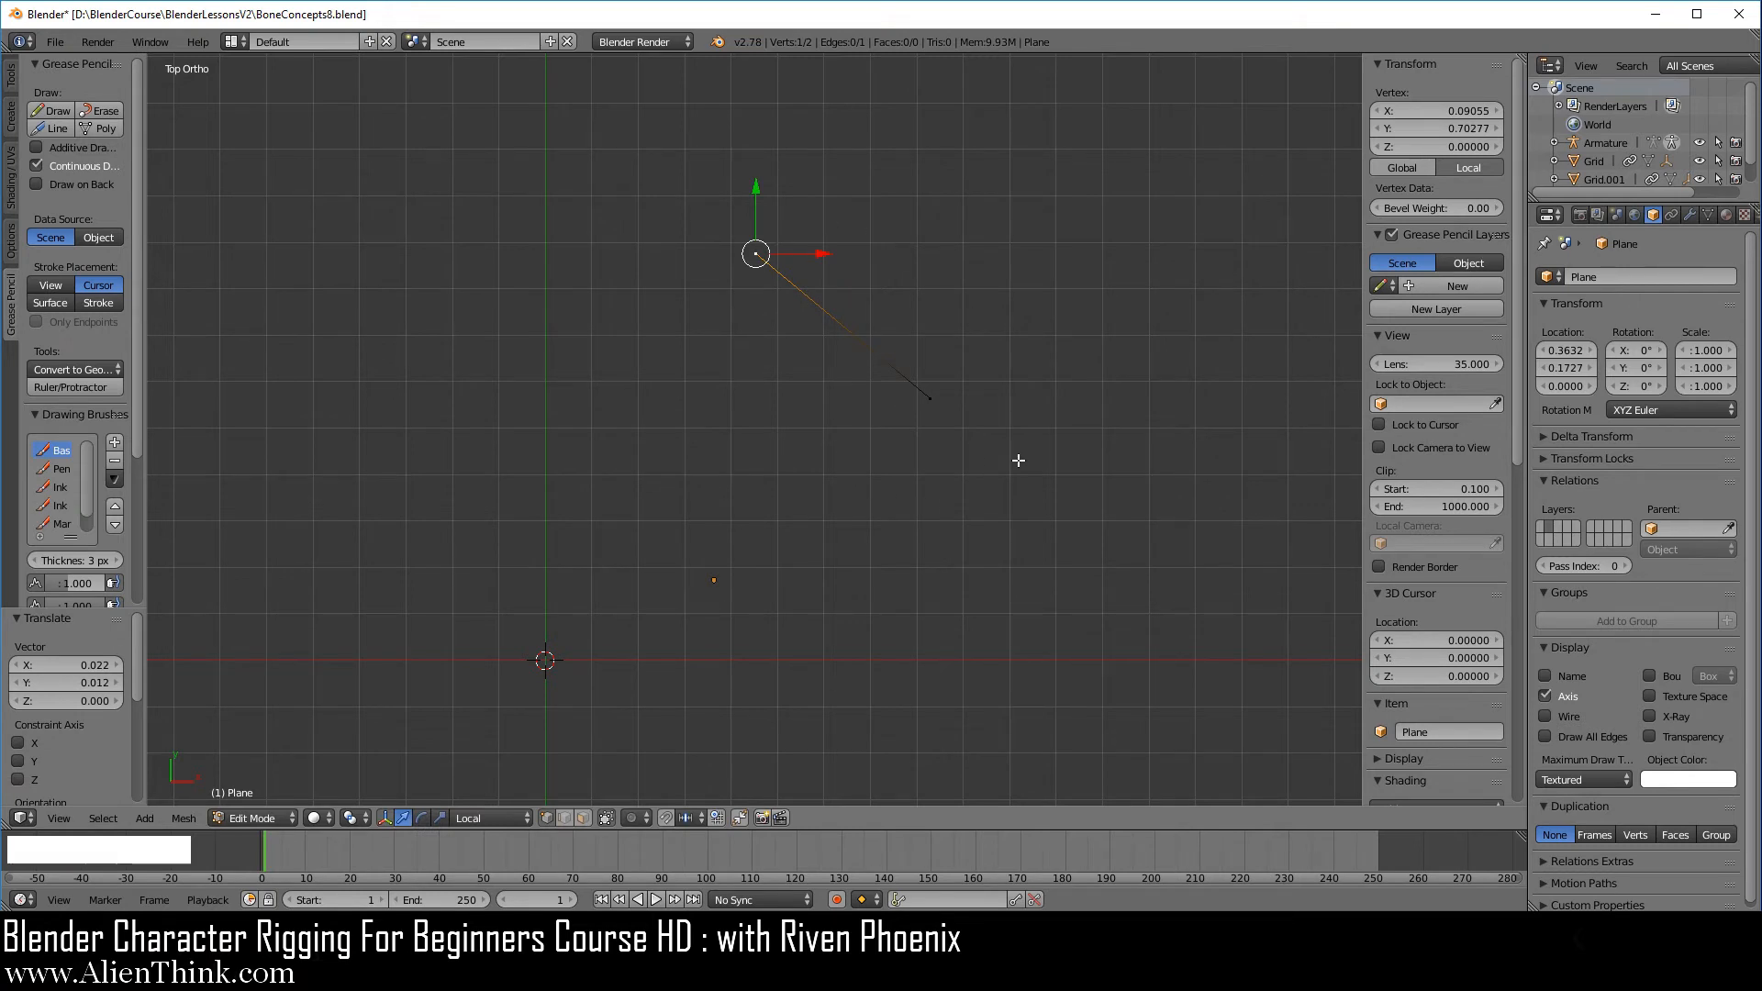
right_click(930, 401)
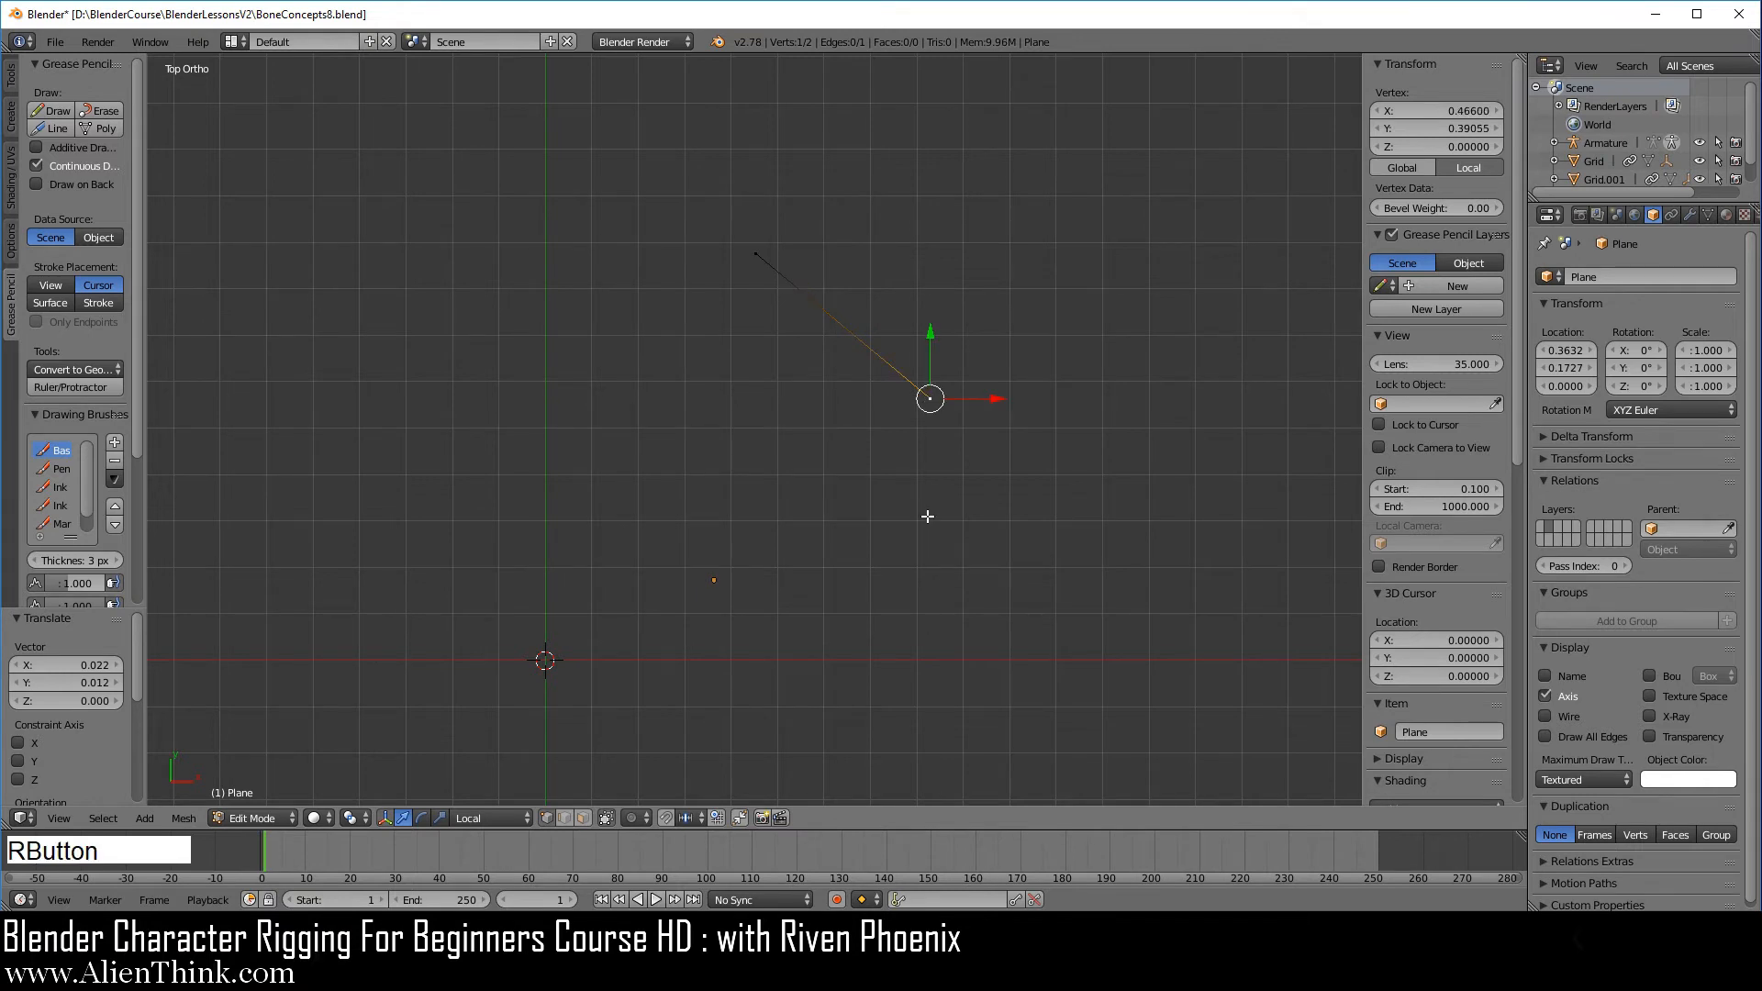
key("g")
left_click(1027, 326)
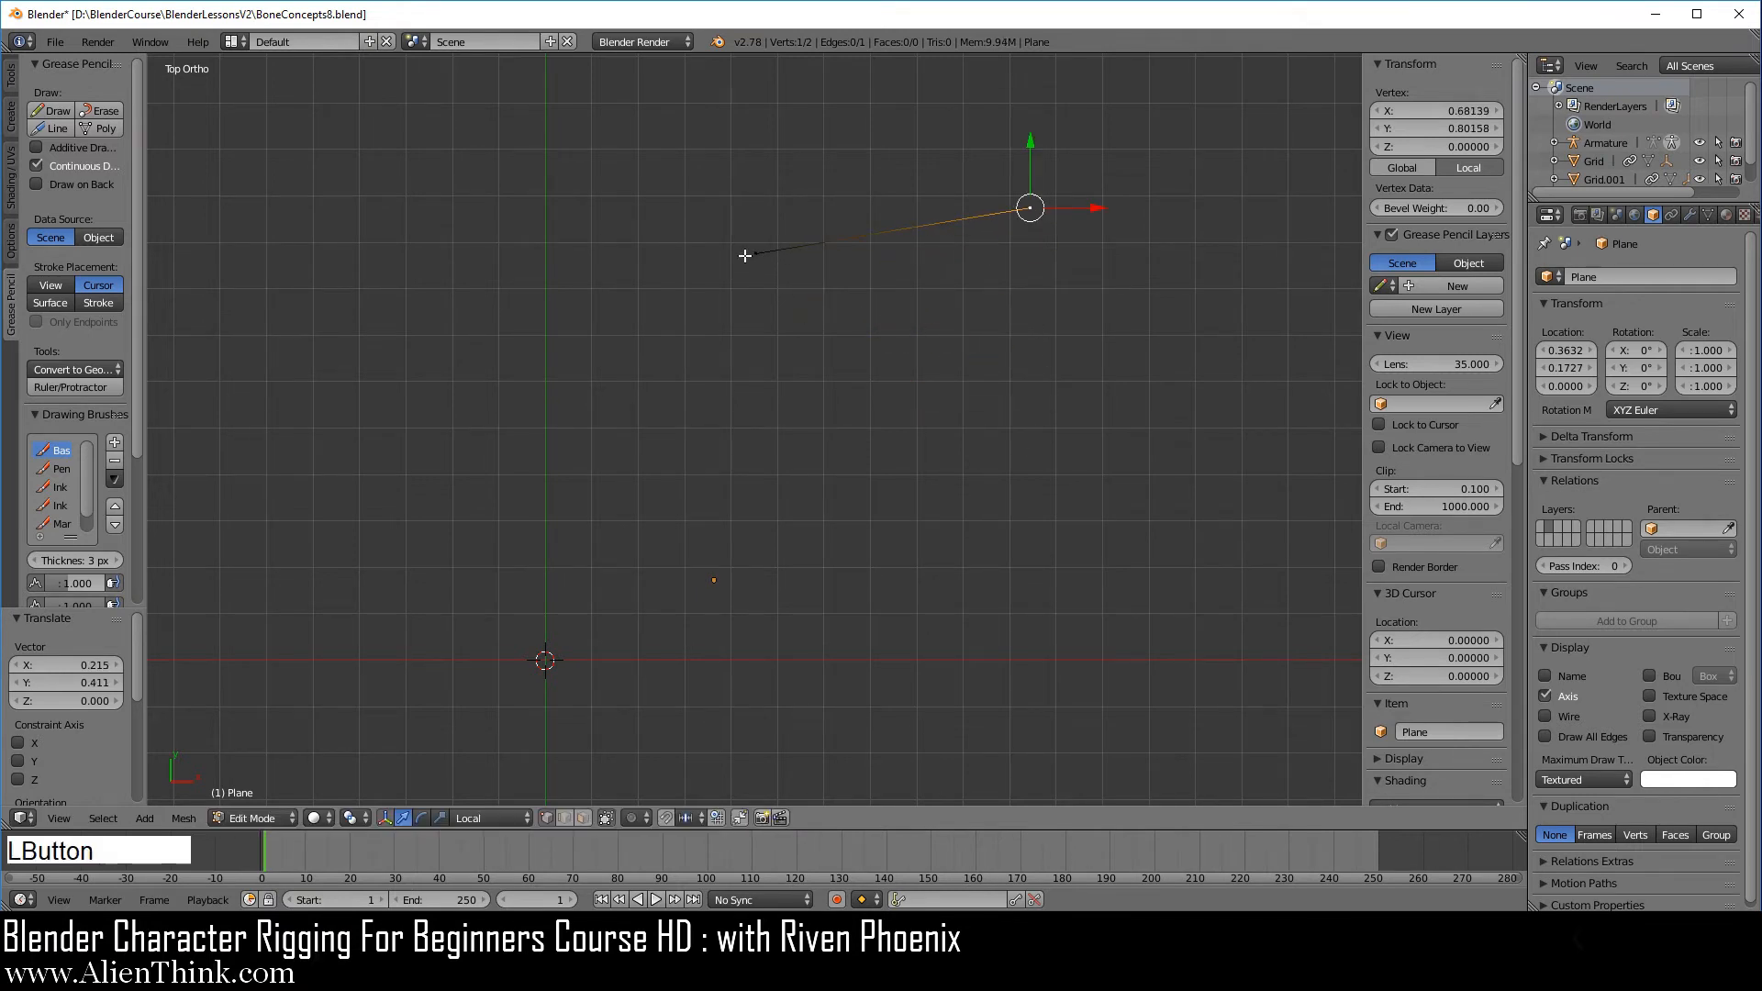
Step: Reposition the two vertices alternately several times, ending at about local X 0.102, Y 0.774 and X 0.411, Y 0.452
right_click_drag(747, 256, 878, 436)
left_click(908, 463)
right_click_drag(1036, 213, 828, 241)
right_click(914, 456)
right_click_drag(914, 458, 995, 363)
left_click(995, 363)
right_click_drag(832, 236, 834, 459)
left_click(834, 459)
right_click_drag(999, 371, 762, 220)
left_click(959, 223)
left_click(762, 221)
right_click_drag(834, 454, 899, 368)
left_click(899, 368)
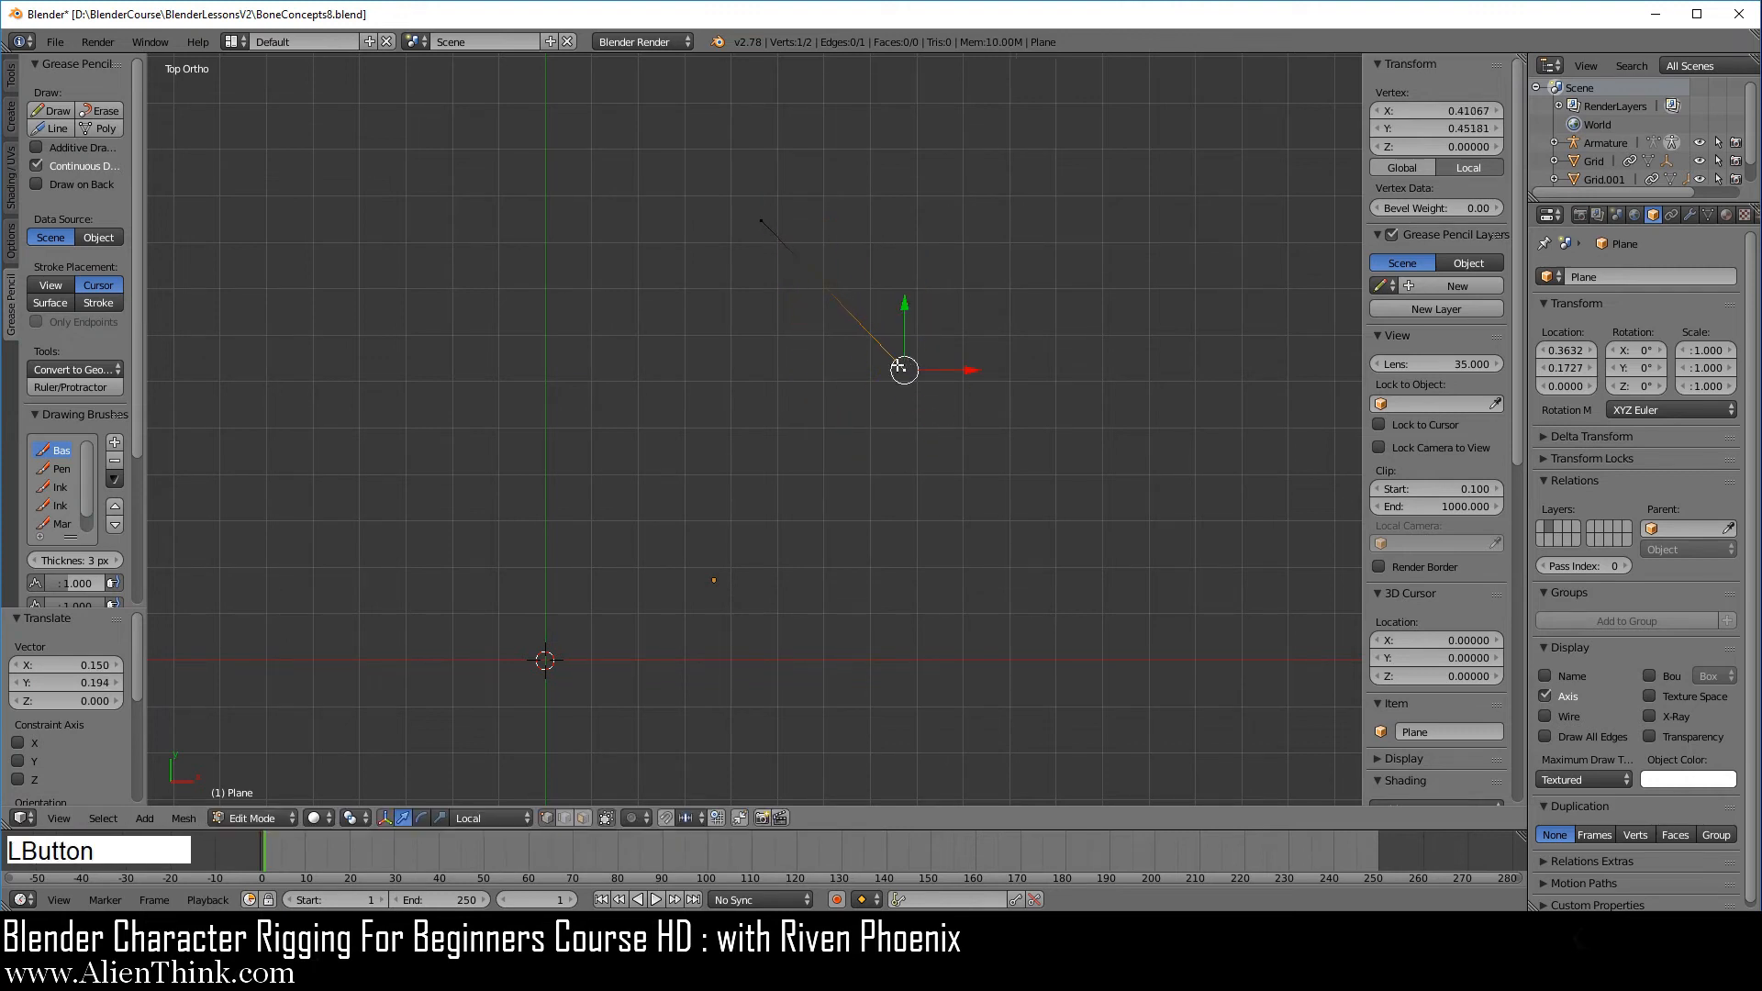
Step: Select both vertices with the lower one active and set the pivot point to Active Element
right_click(762, 222)
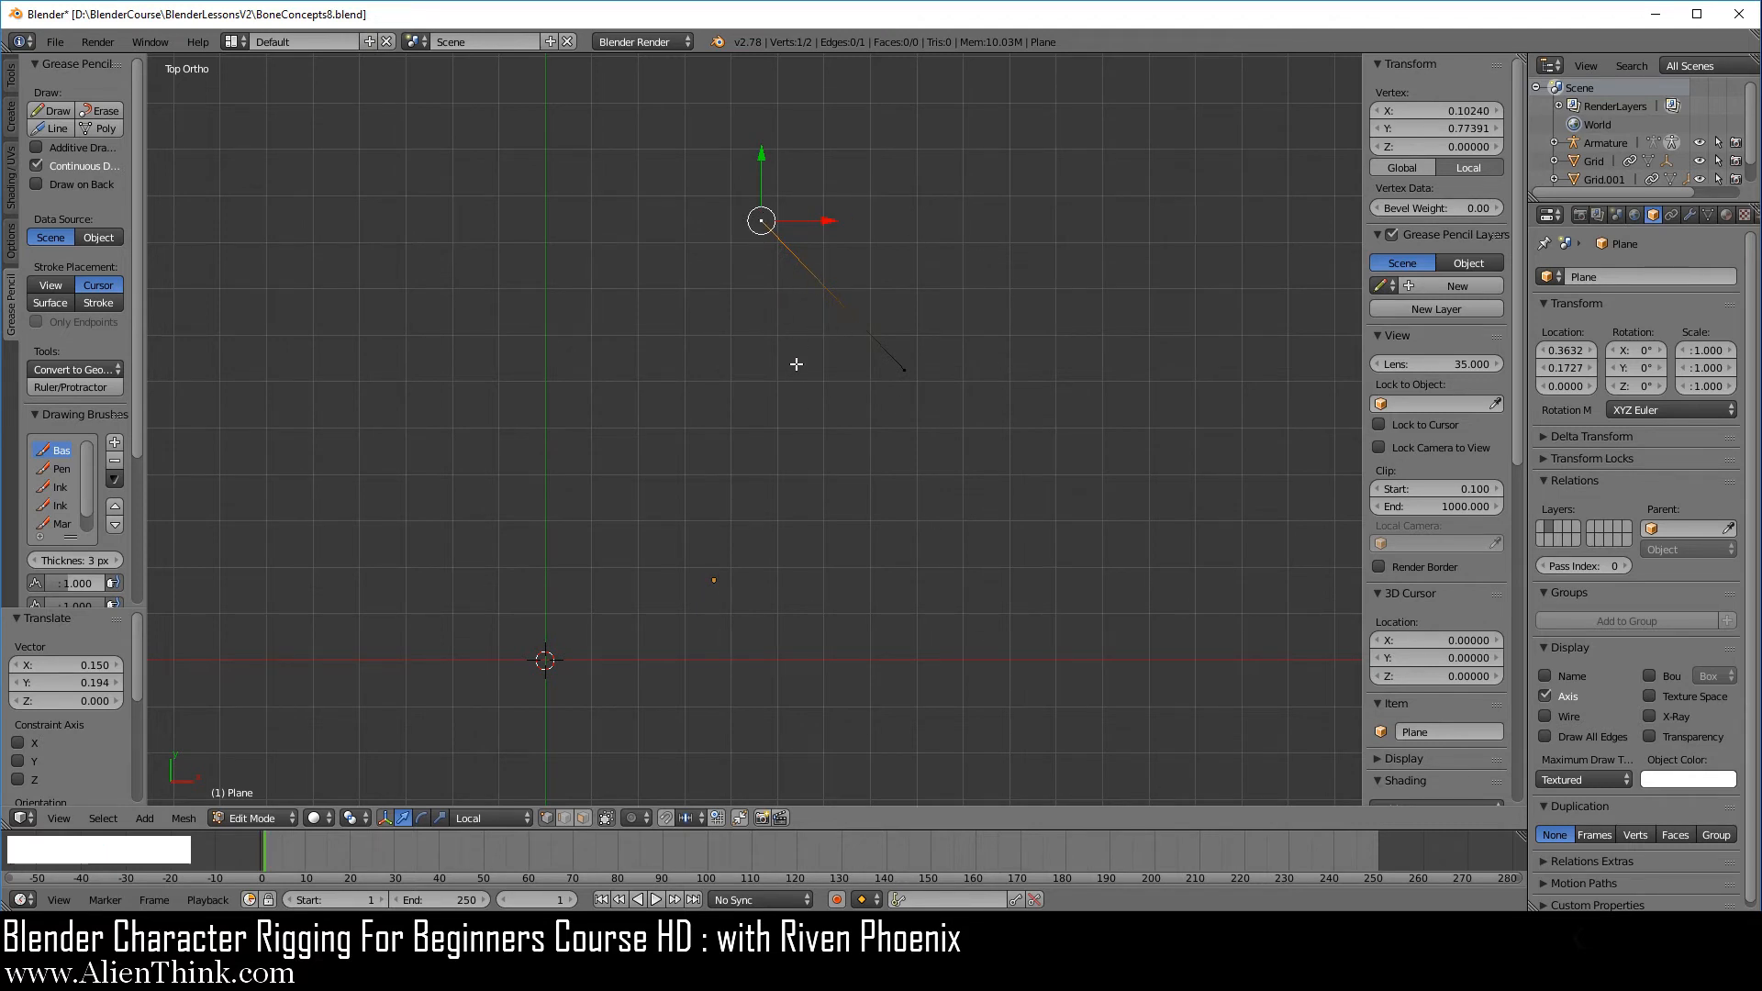
right_click(906, 372, "shift")
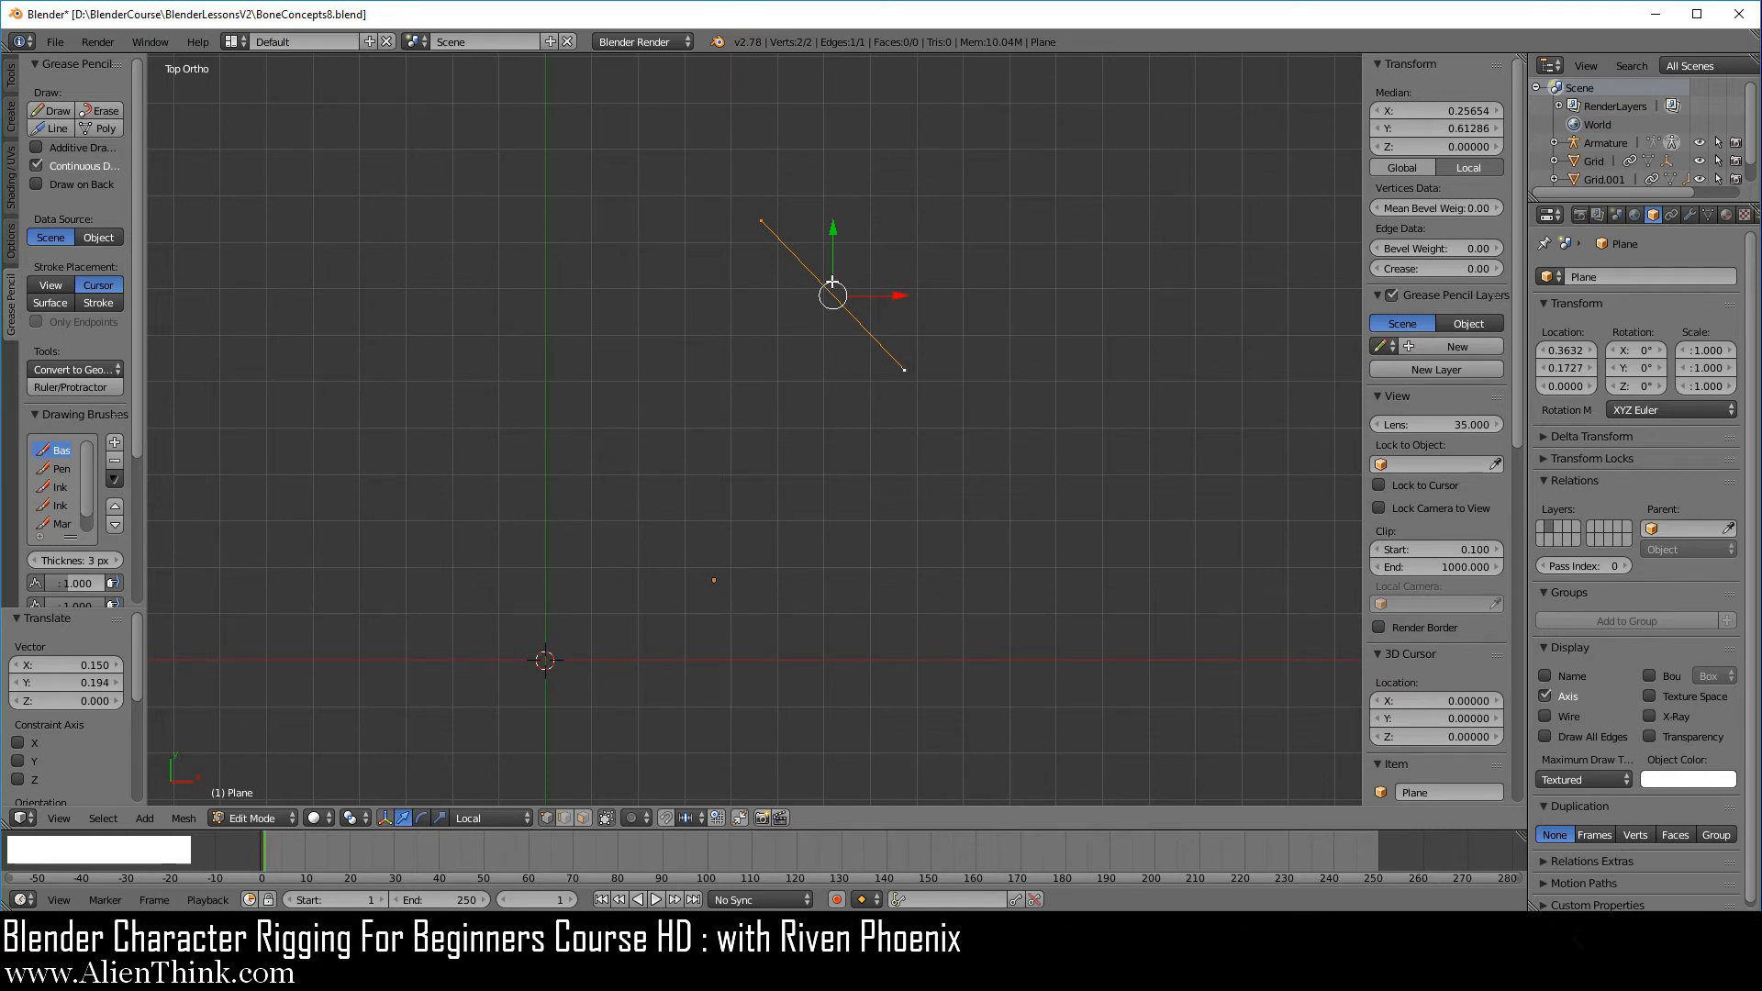
scroll(927, 362, "up", 1)
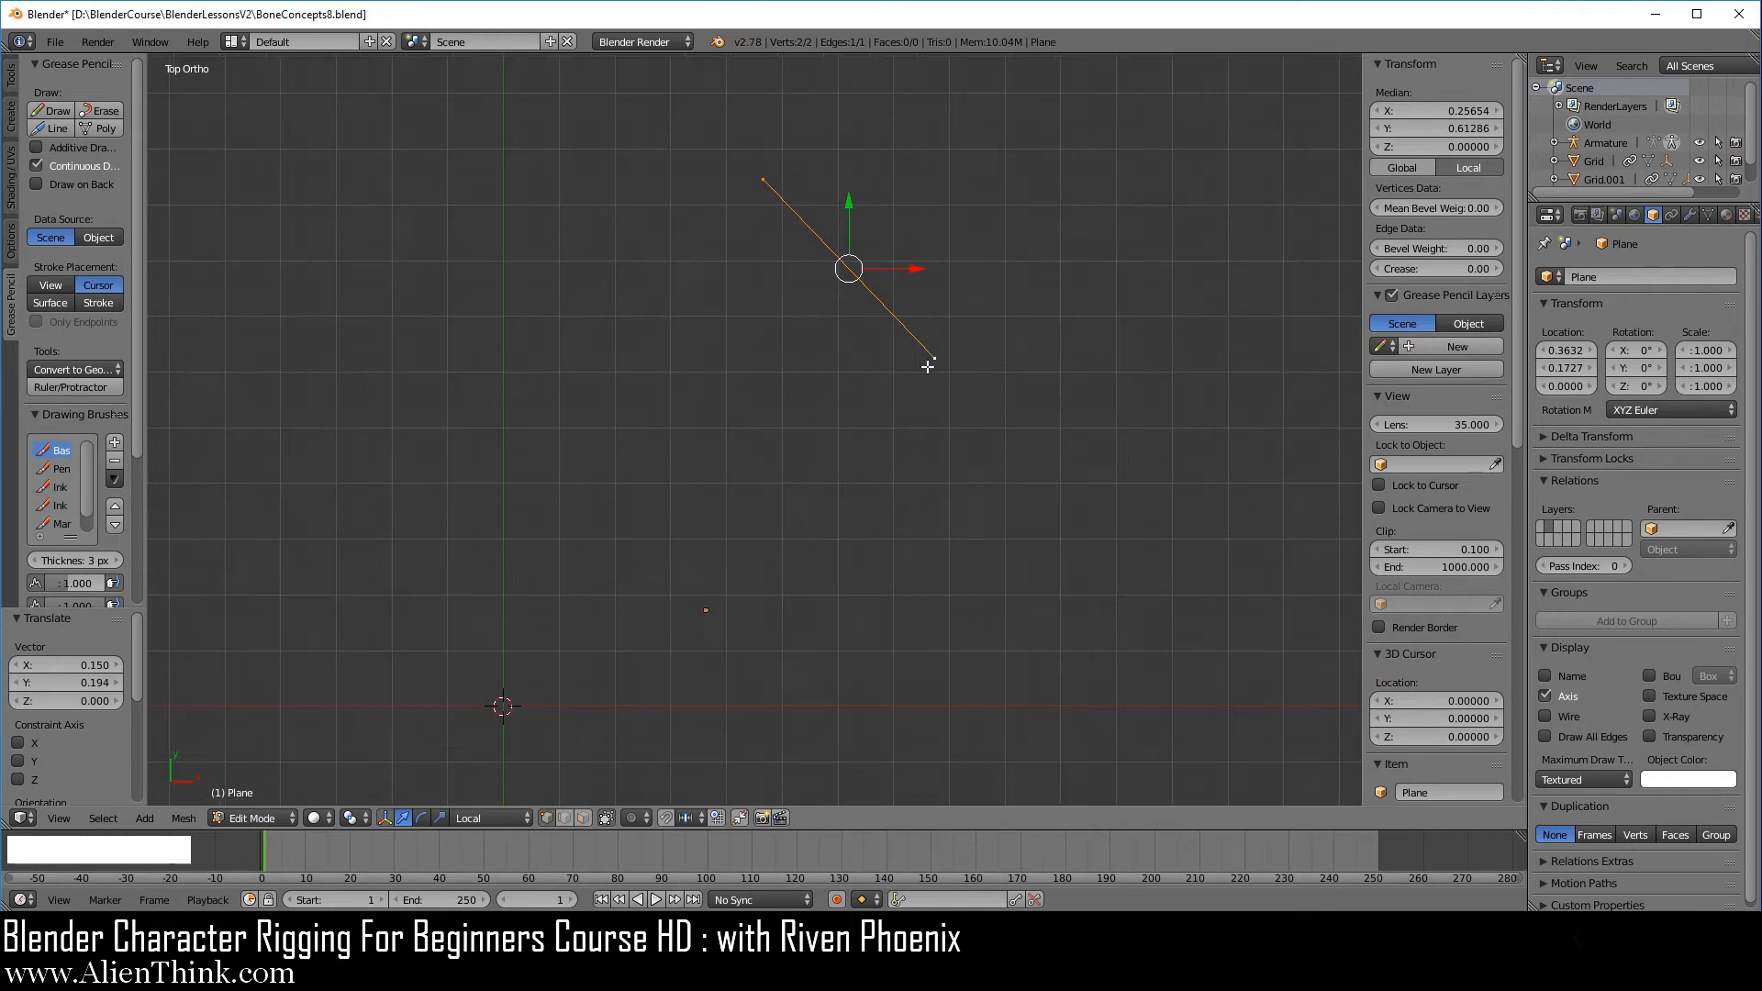
scroll(916, 395, "up", 1)
middle_click_drag(912, 386, 826, 468, "shift")
scroll(822, 471, "up", 2)
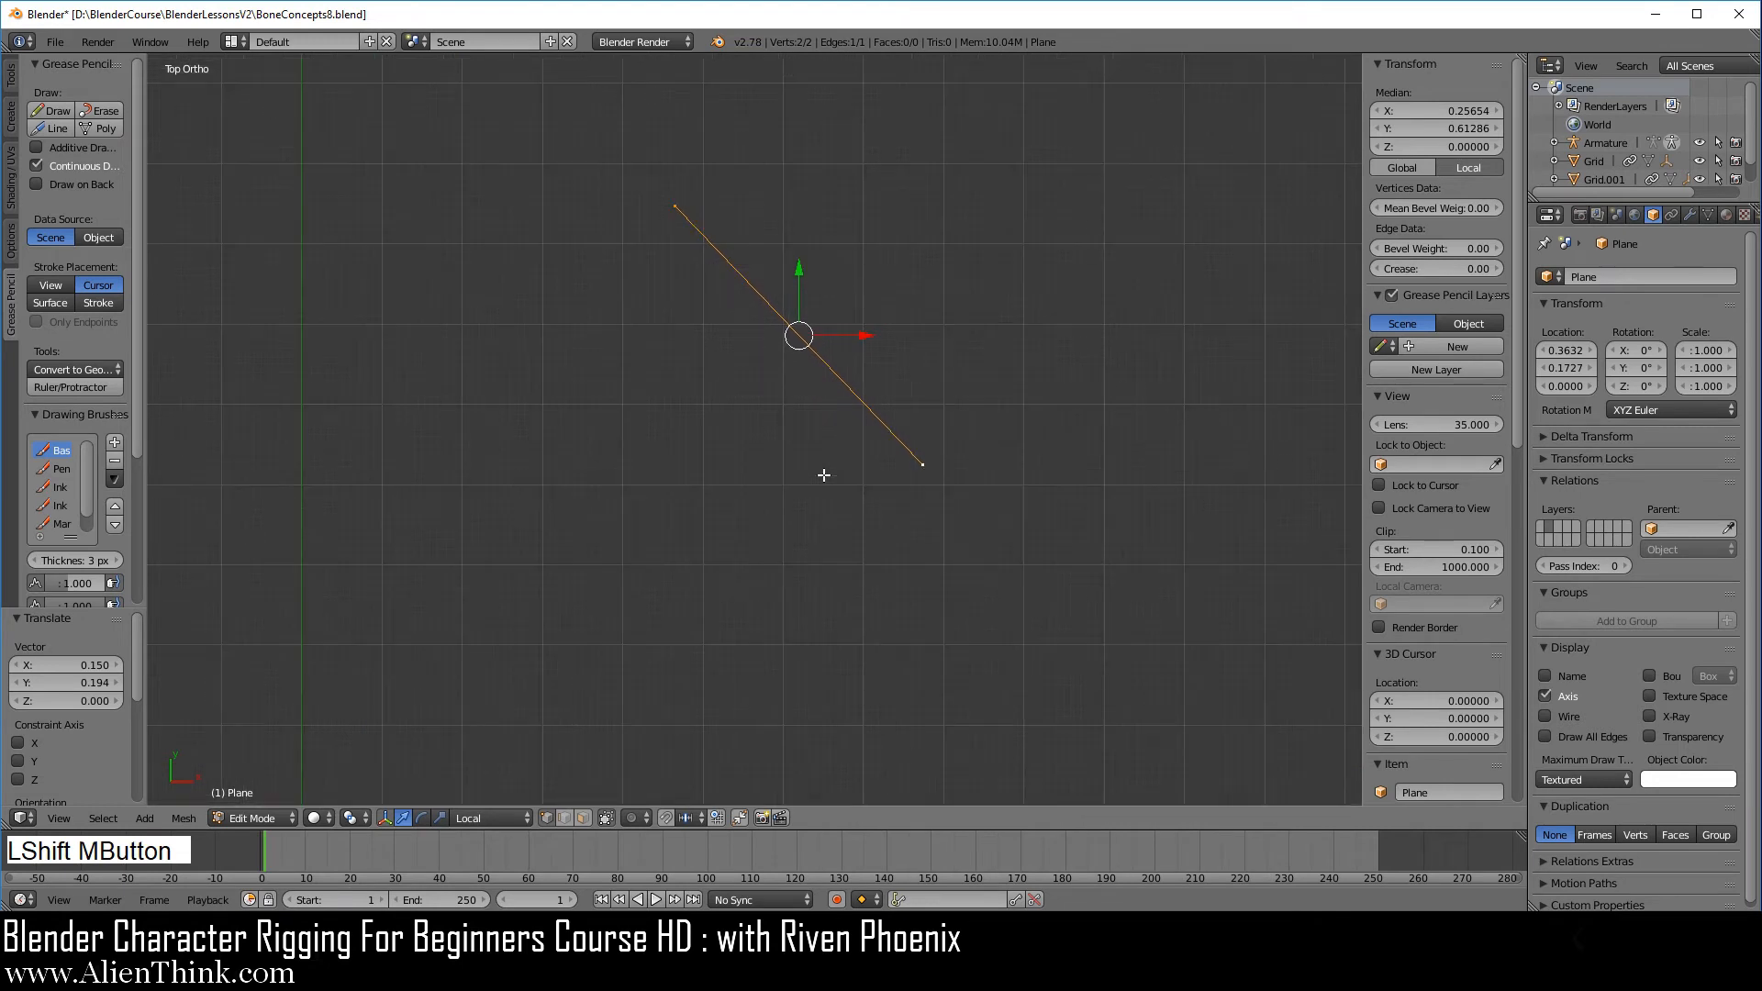
scroll(815, 501, "down", 1)
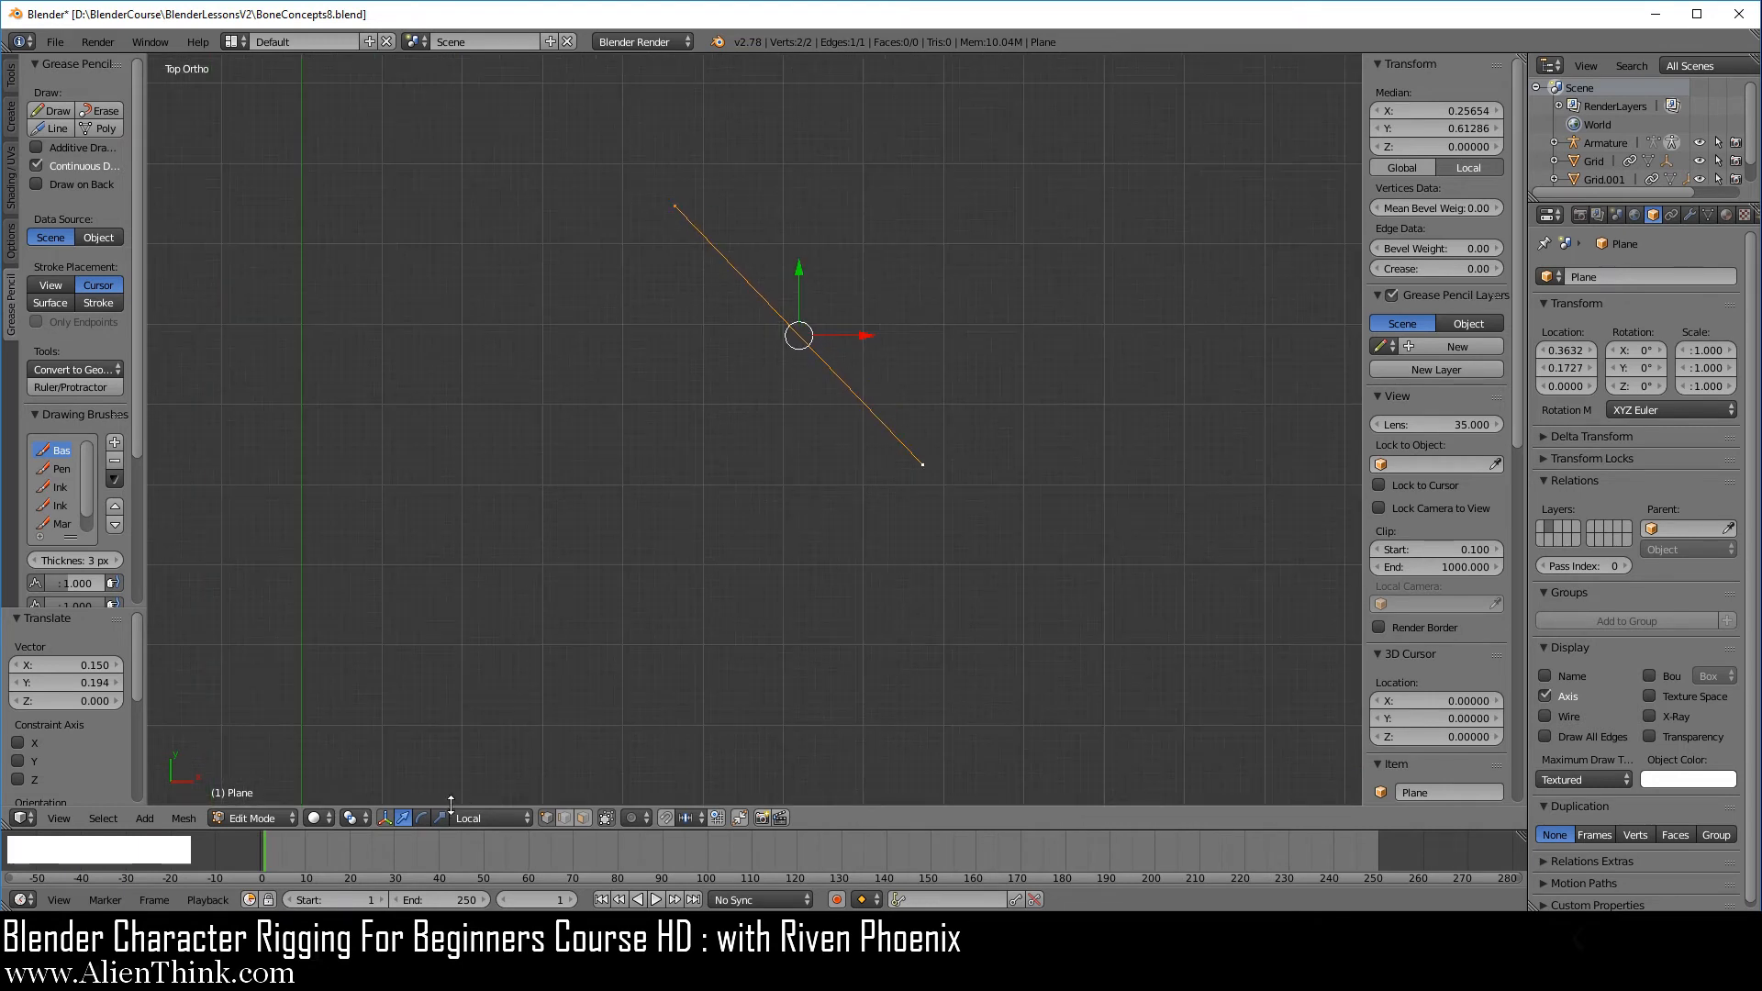
left_click(361, 824)
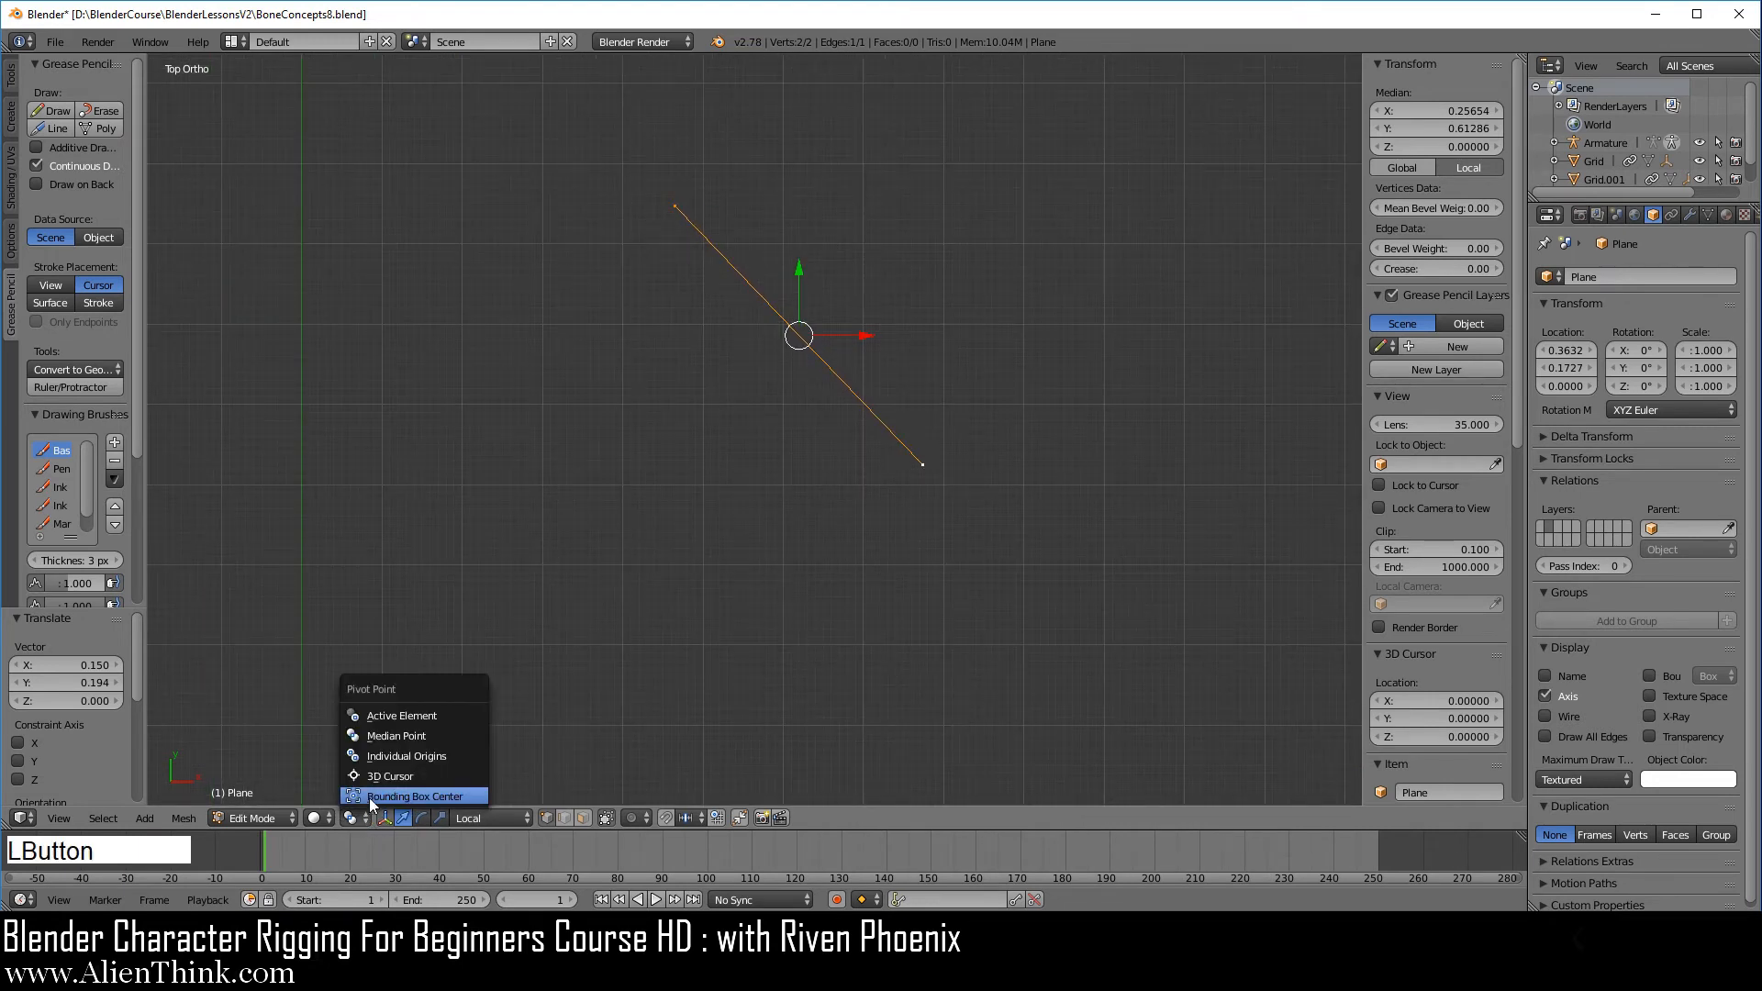
left_click(410, 714)
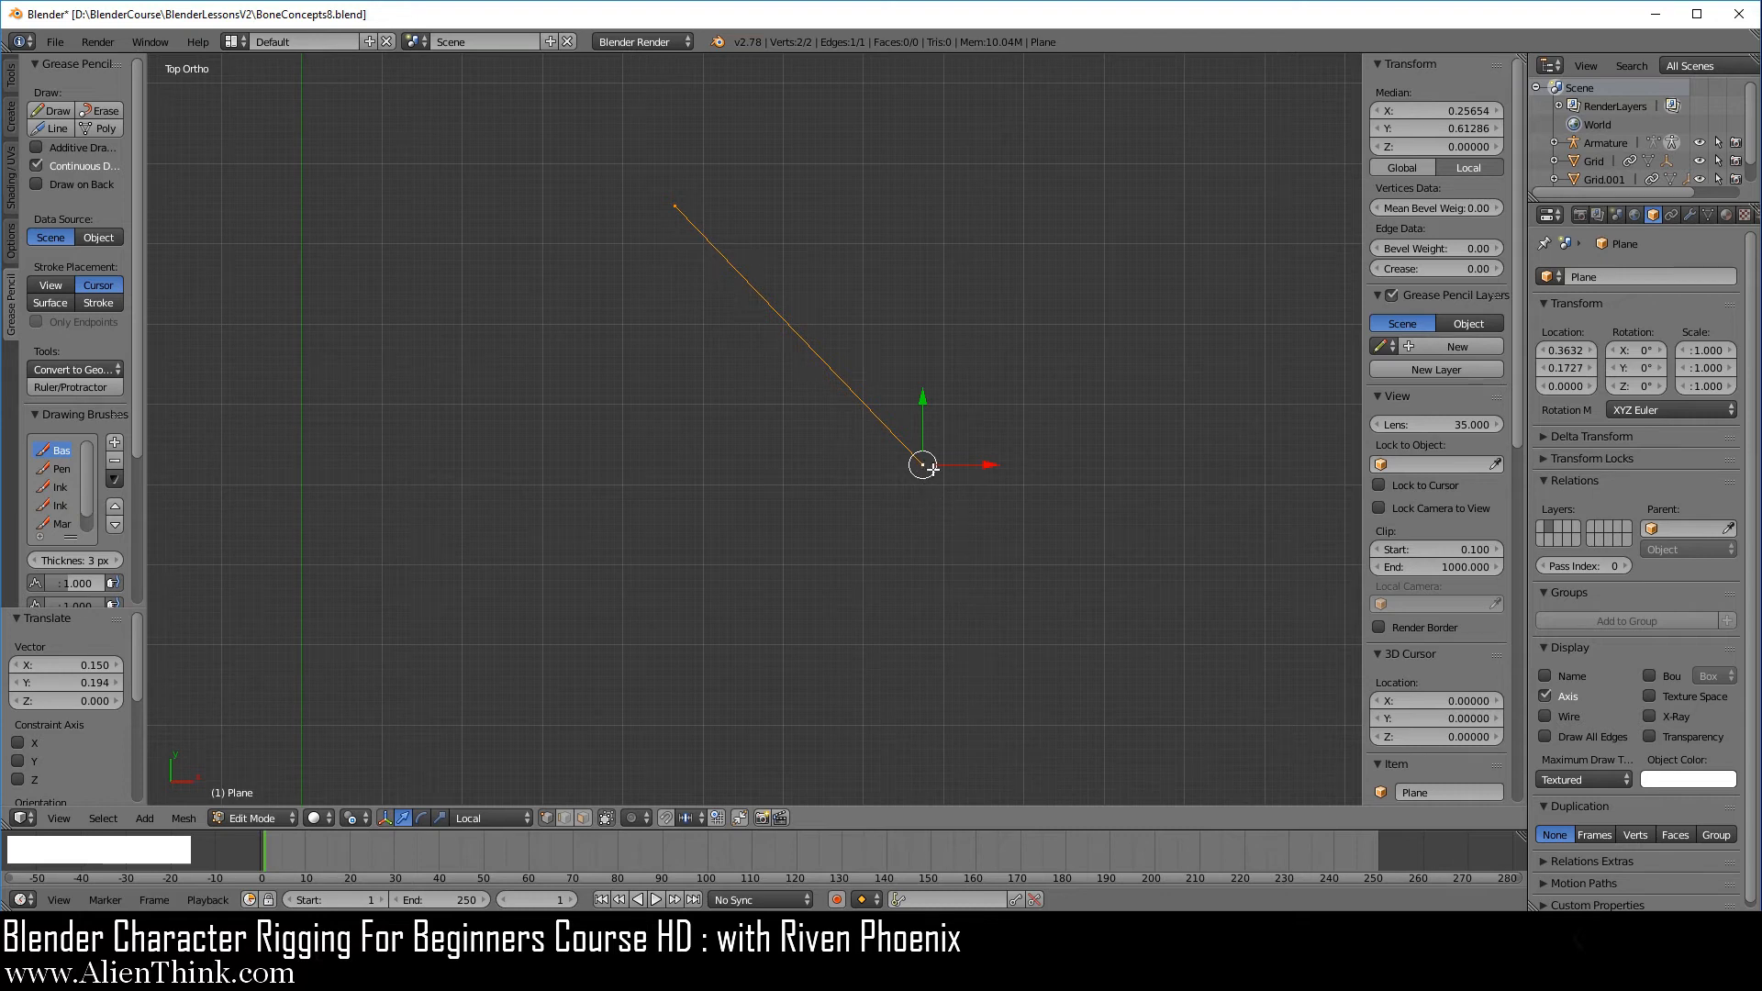
Step: Try to move the selected edge and to rotate it around the active vertex
key("g")
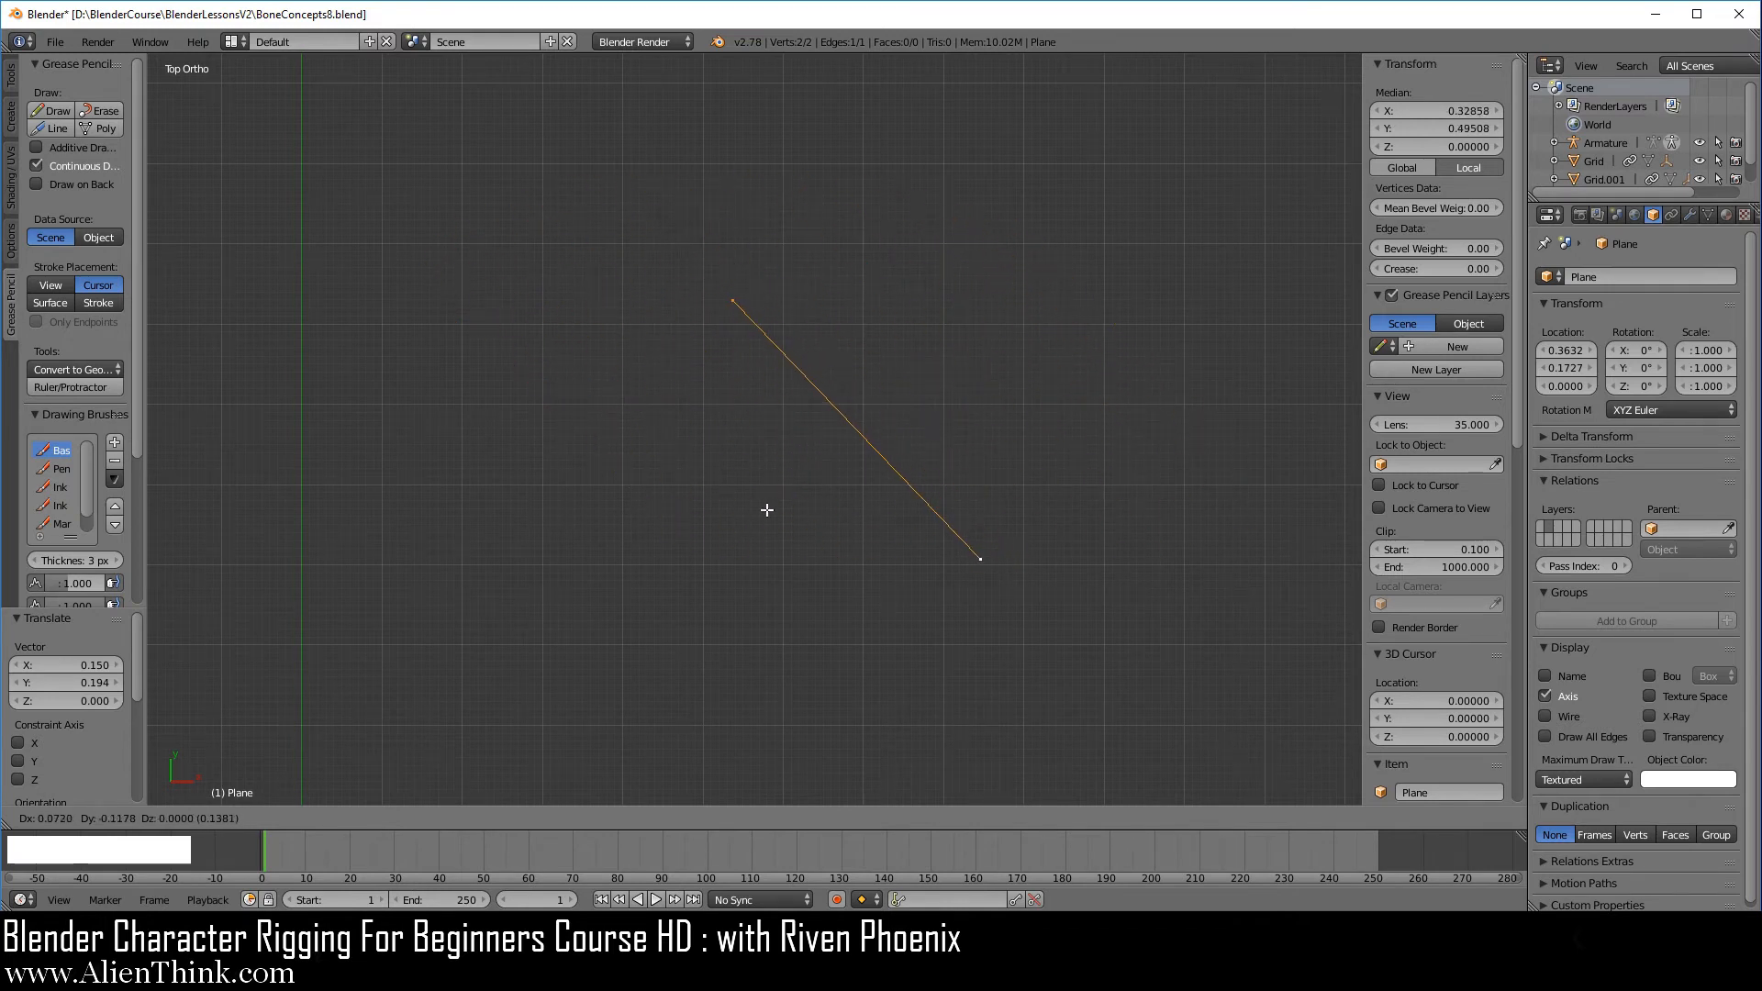
right_click(800, 481)
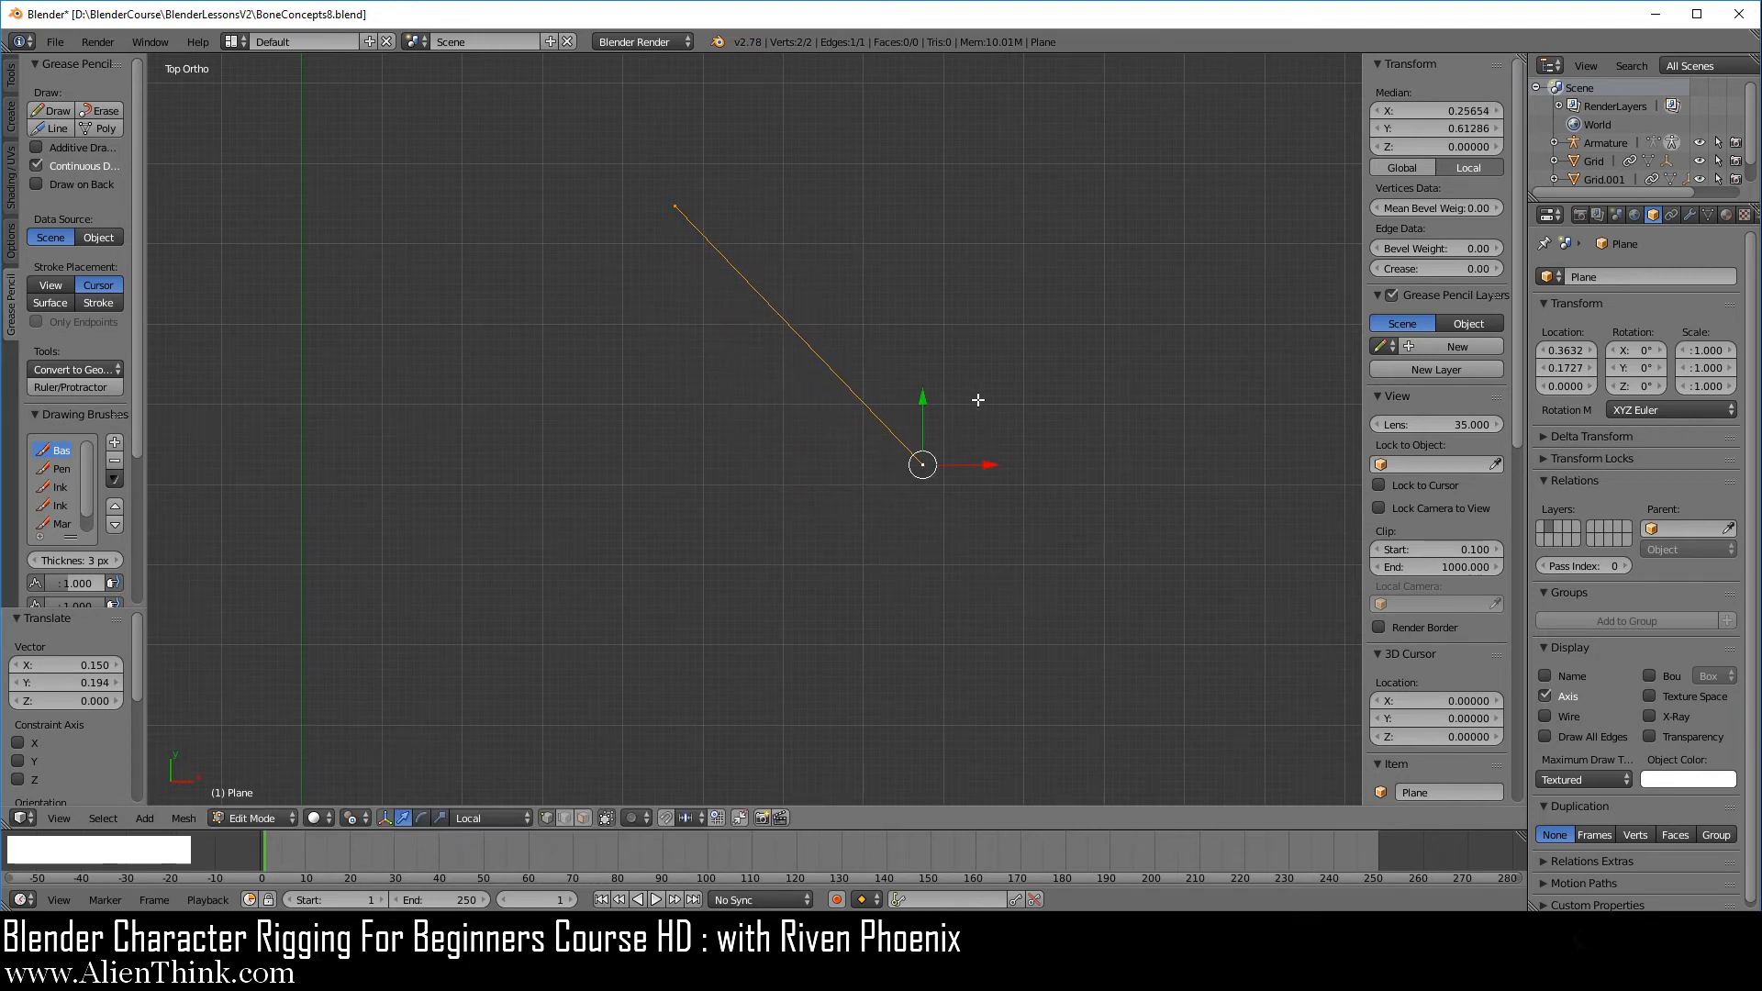
key("r")
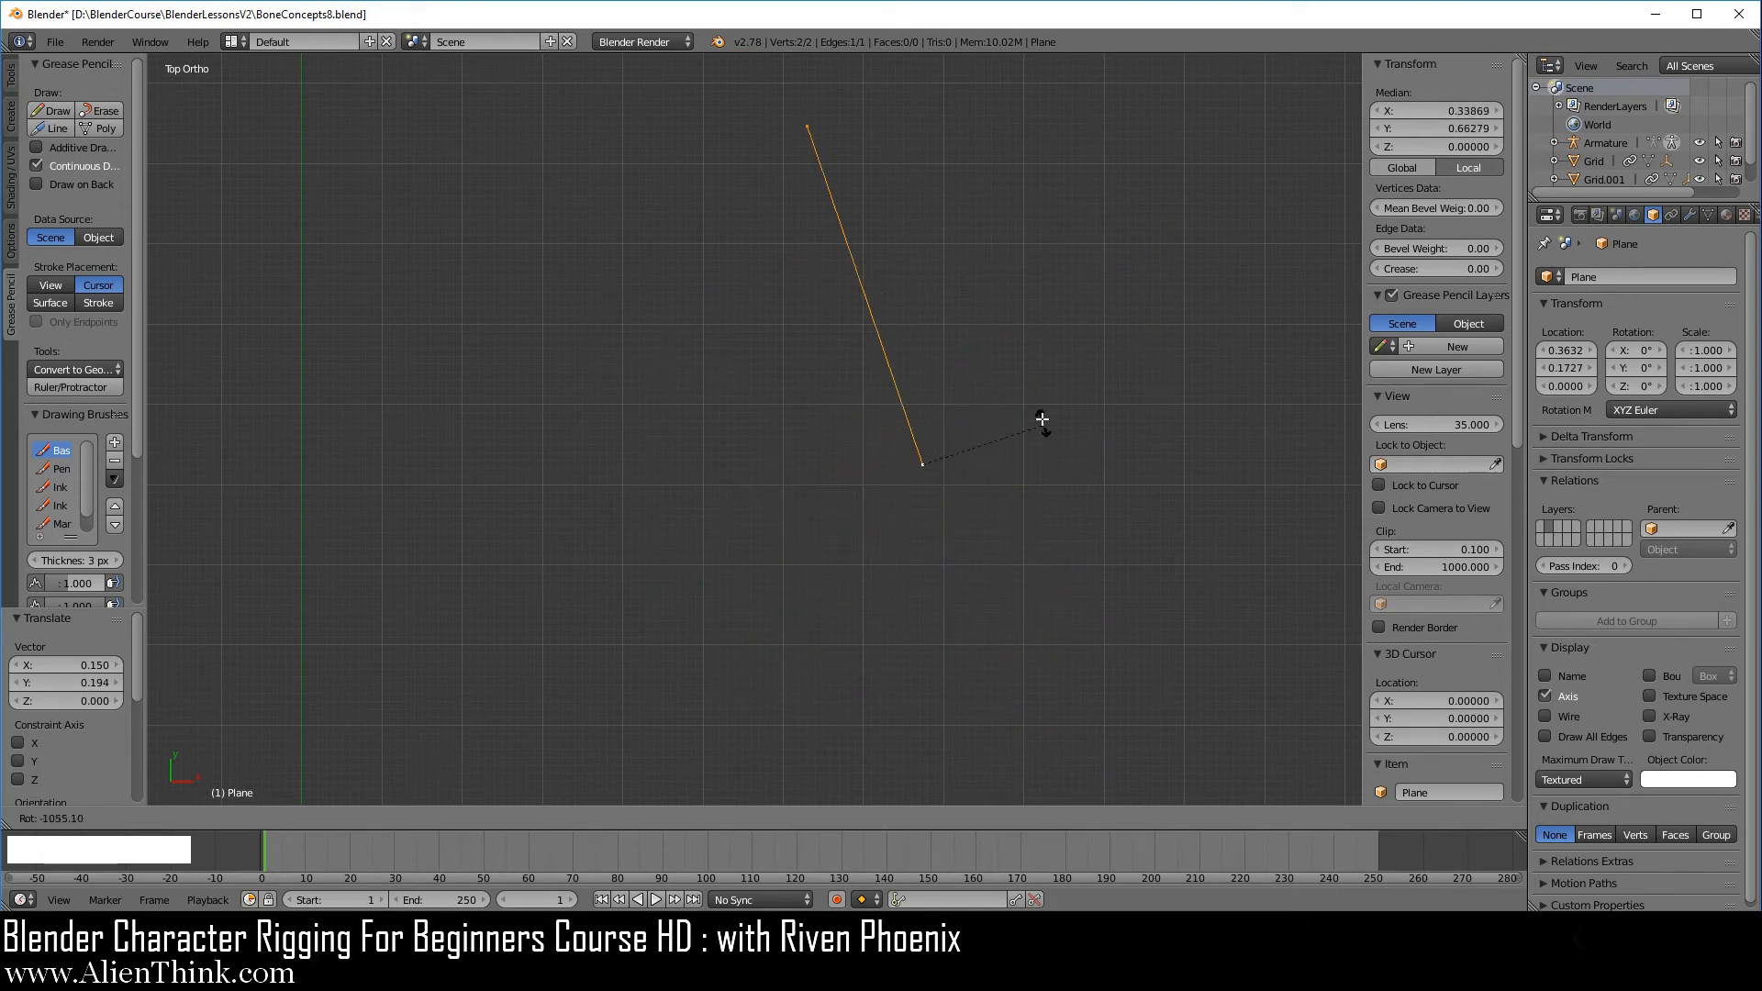
right_click(1014, 379)
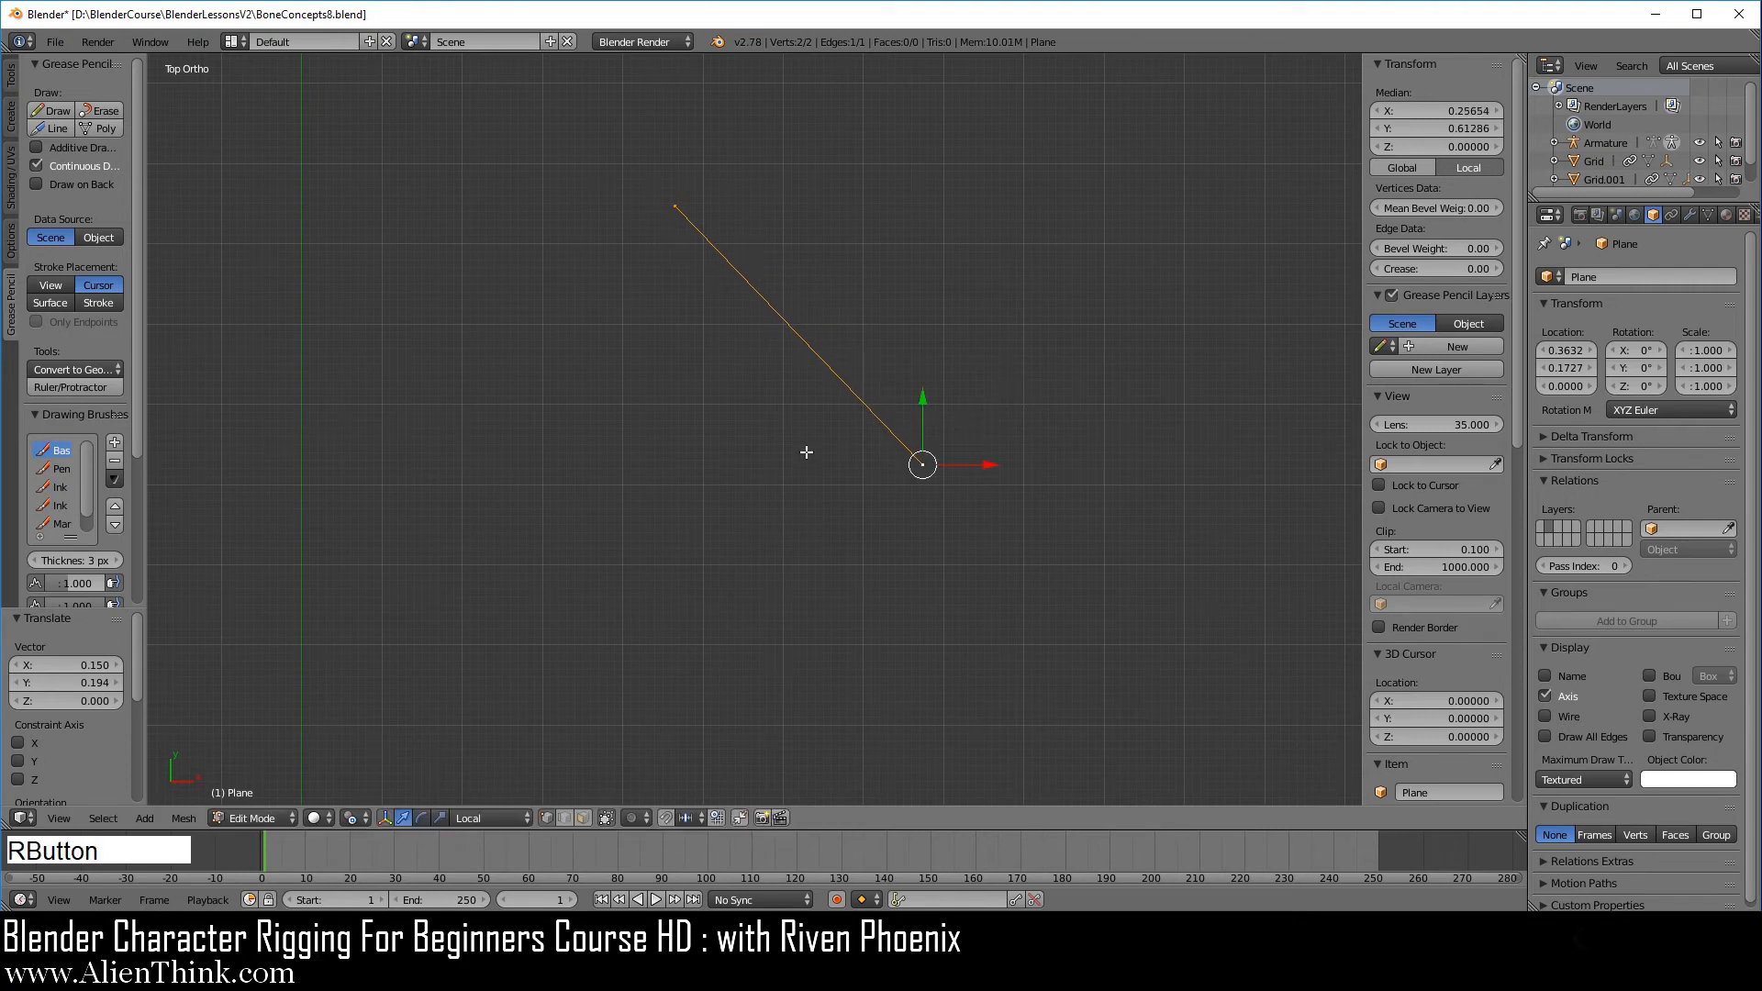
Step: Set the pivot point to Median Point and try to rotate the selected edge around its midpoint
left_click(353, 818)
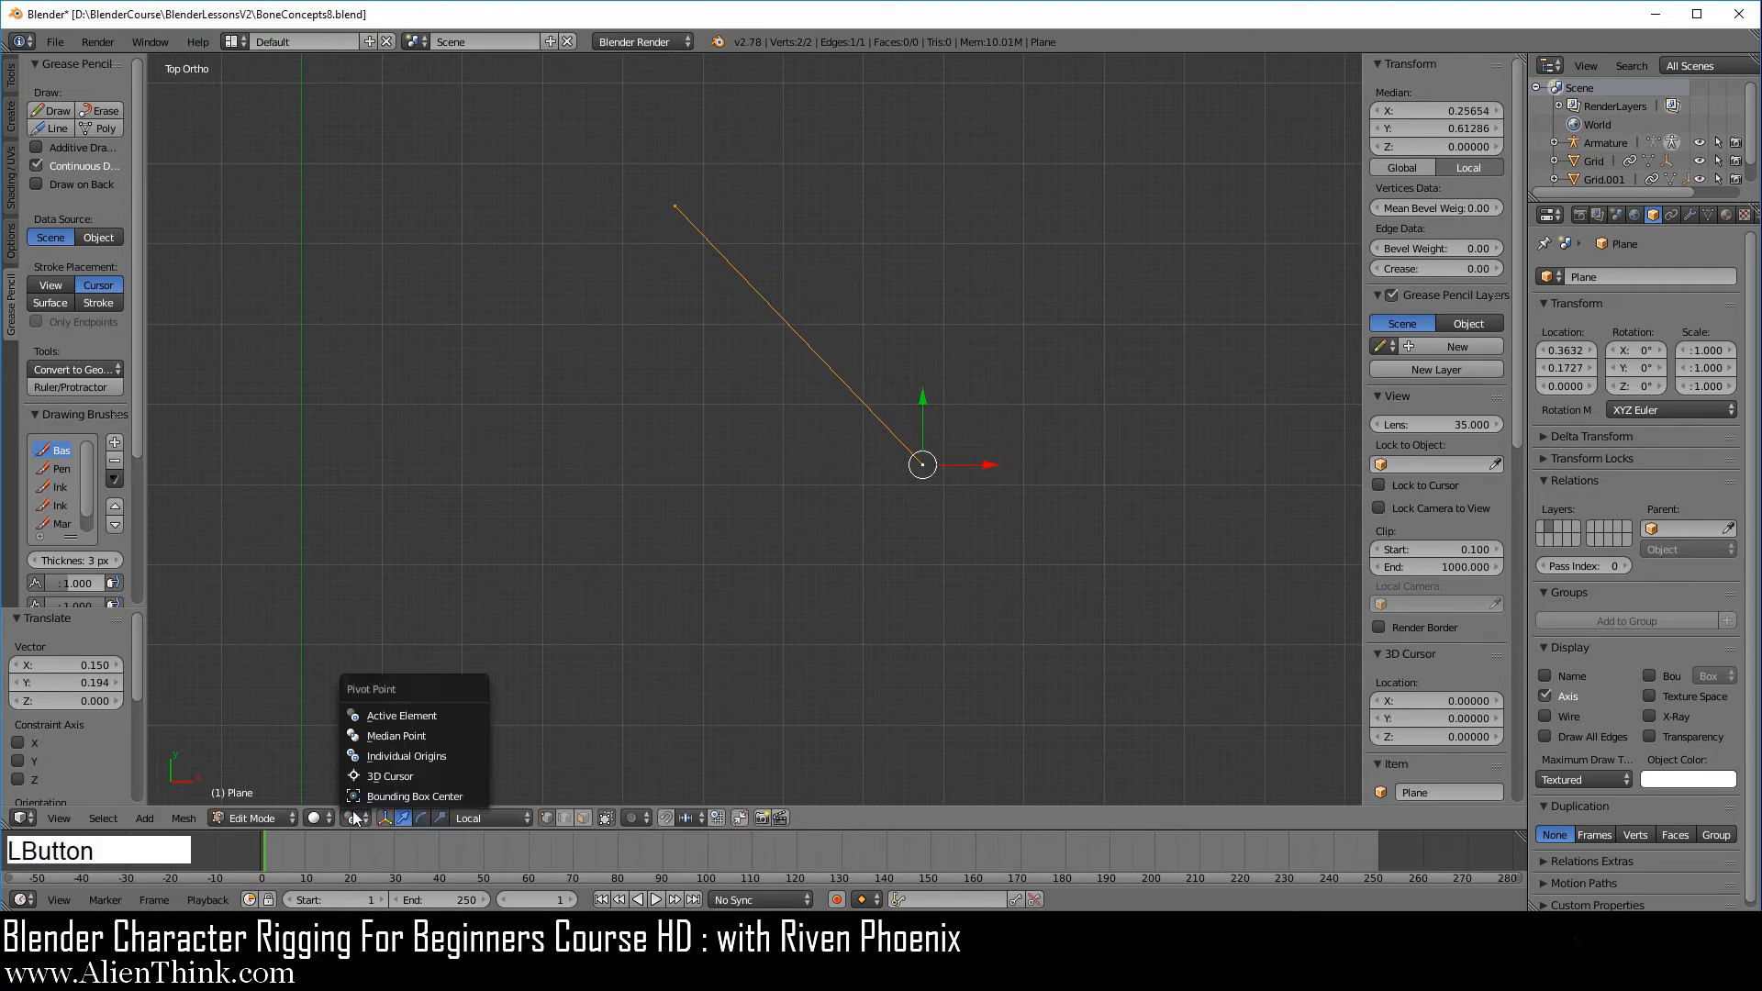
left_click(405, 737)
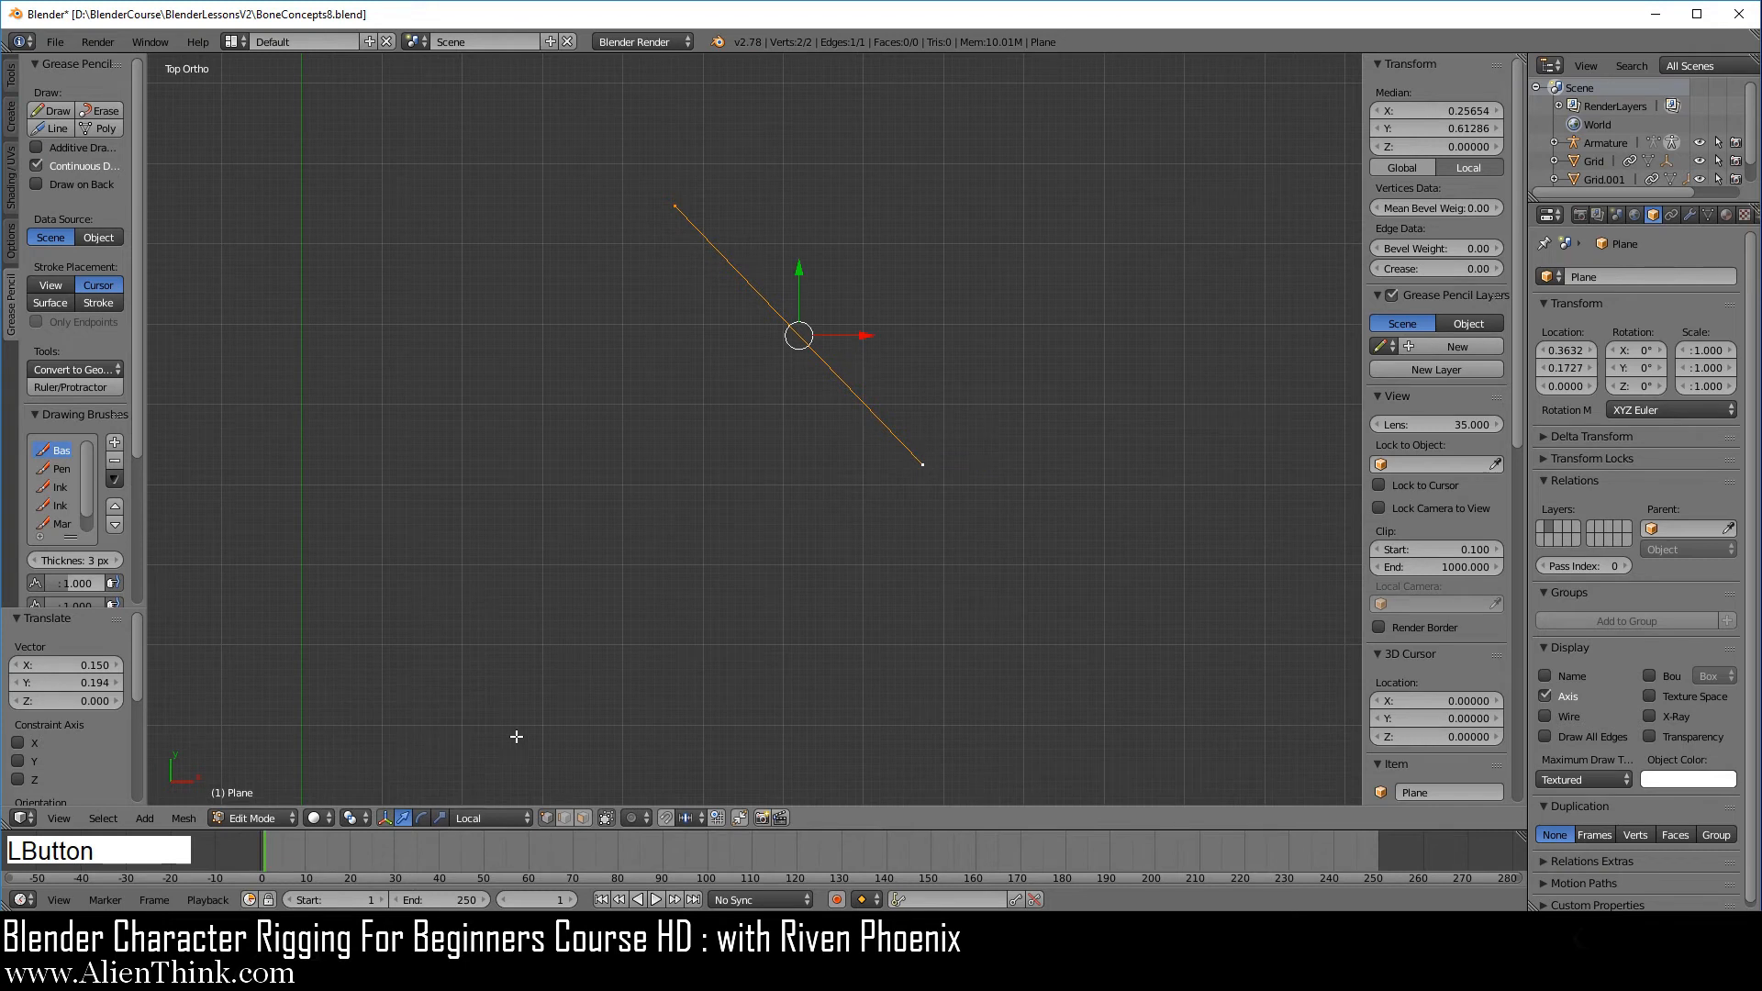
key("r")
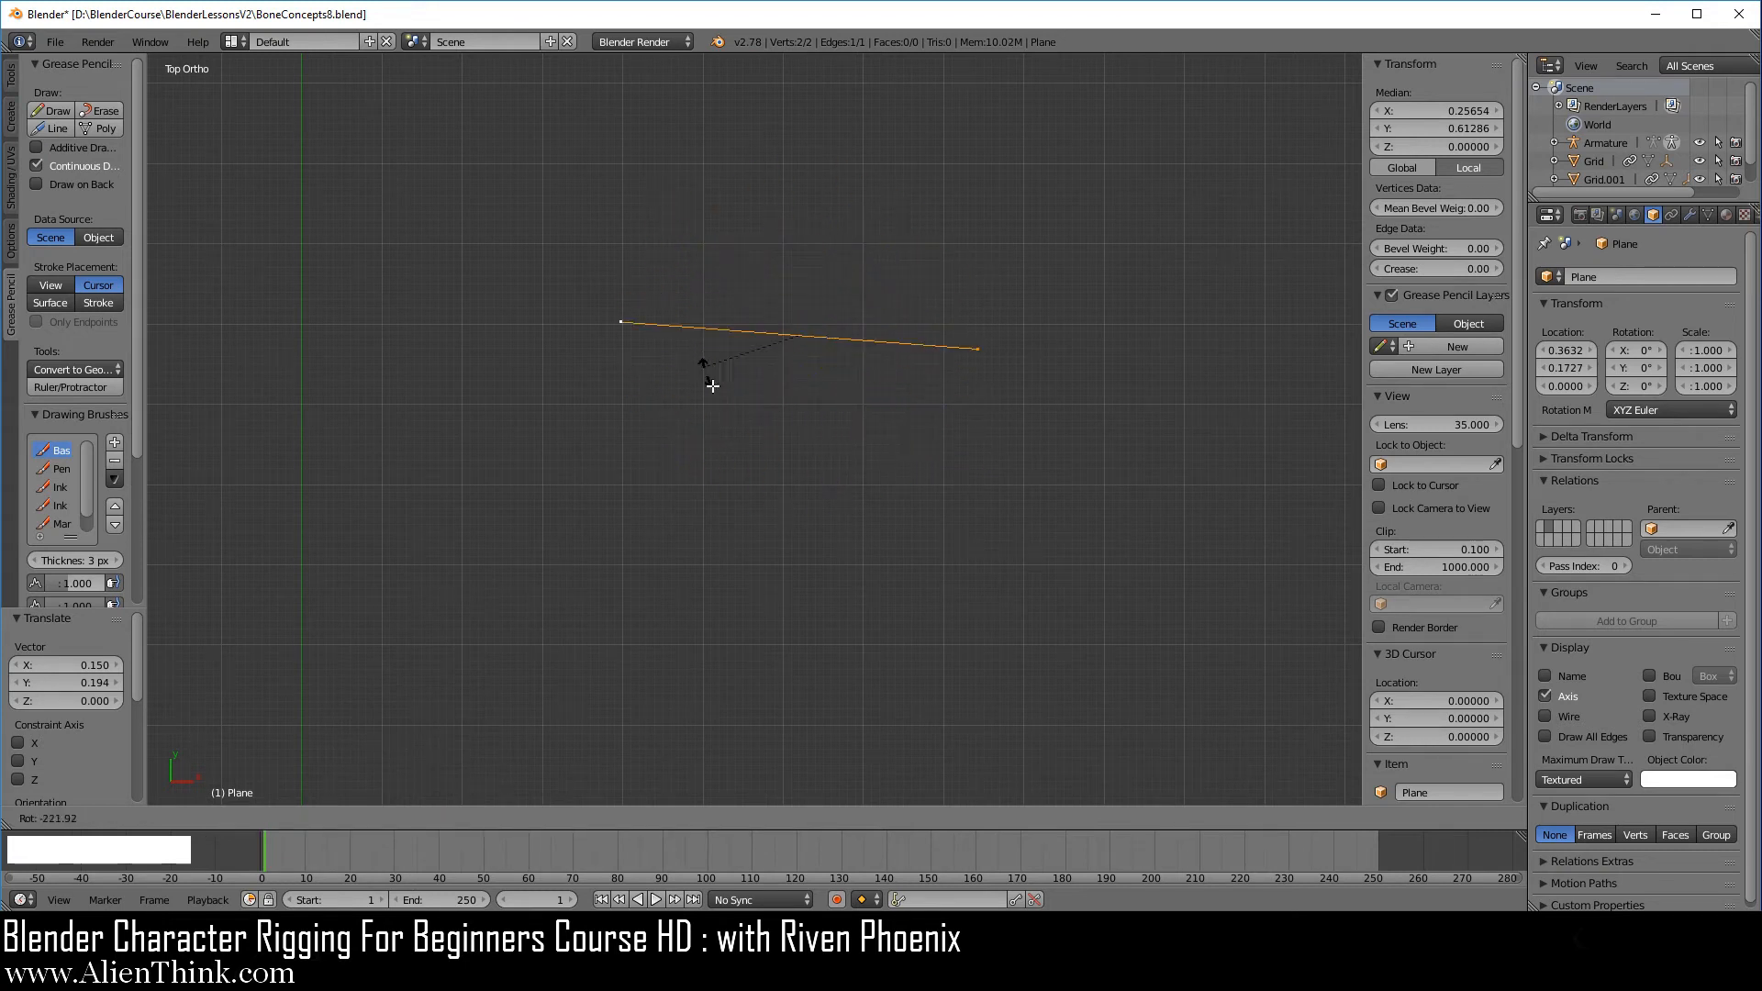
right_click(857, 301)
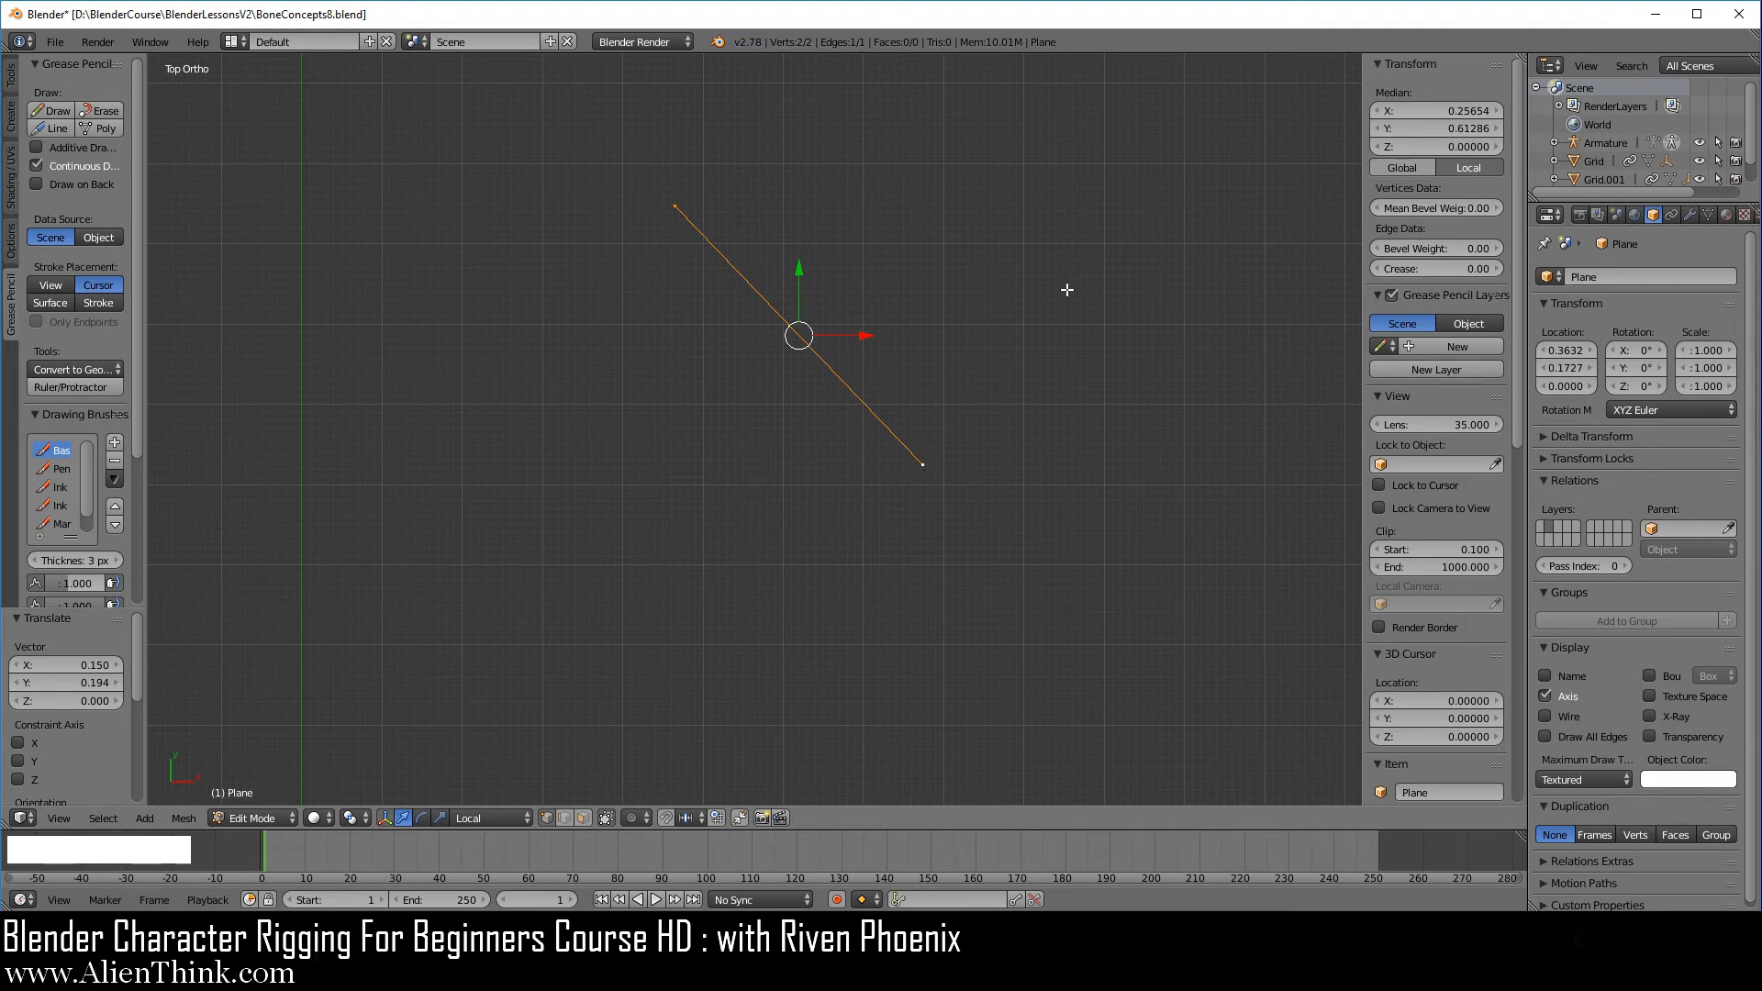
Step: Subdivide the selected edge with one cut and select the new middle vertex
key("w")
left_click(1127, 226)
right_click(800, 341)
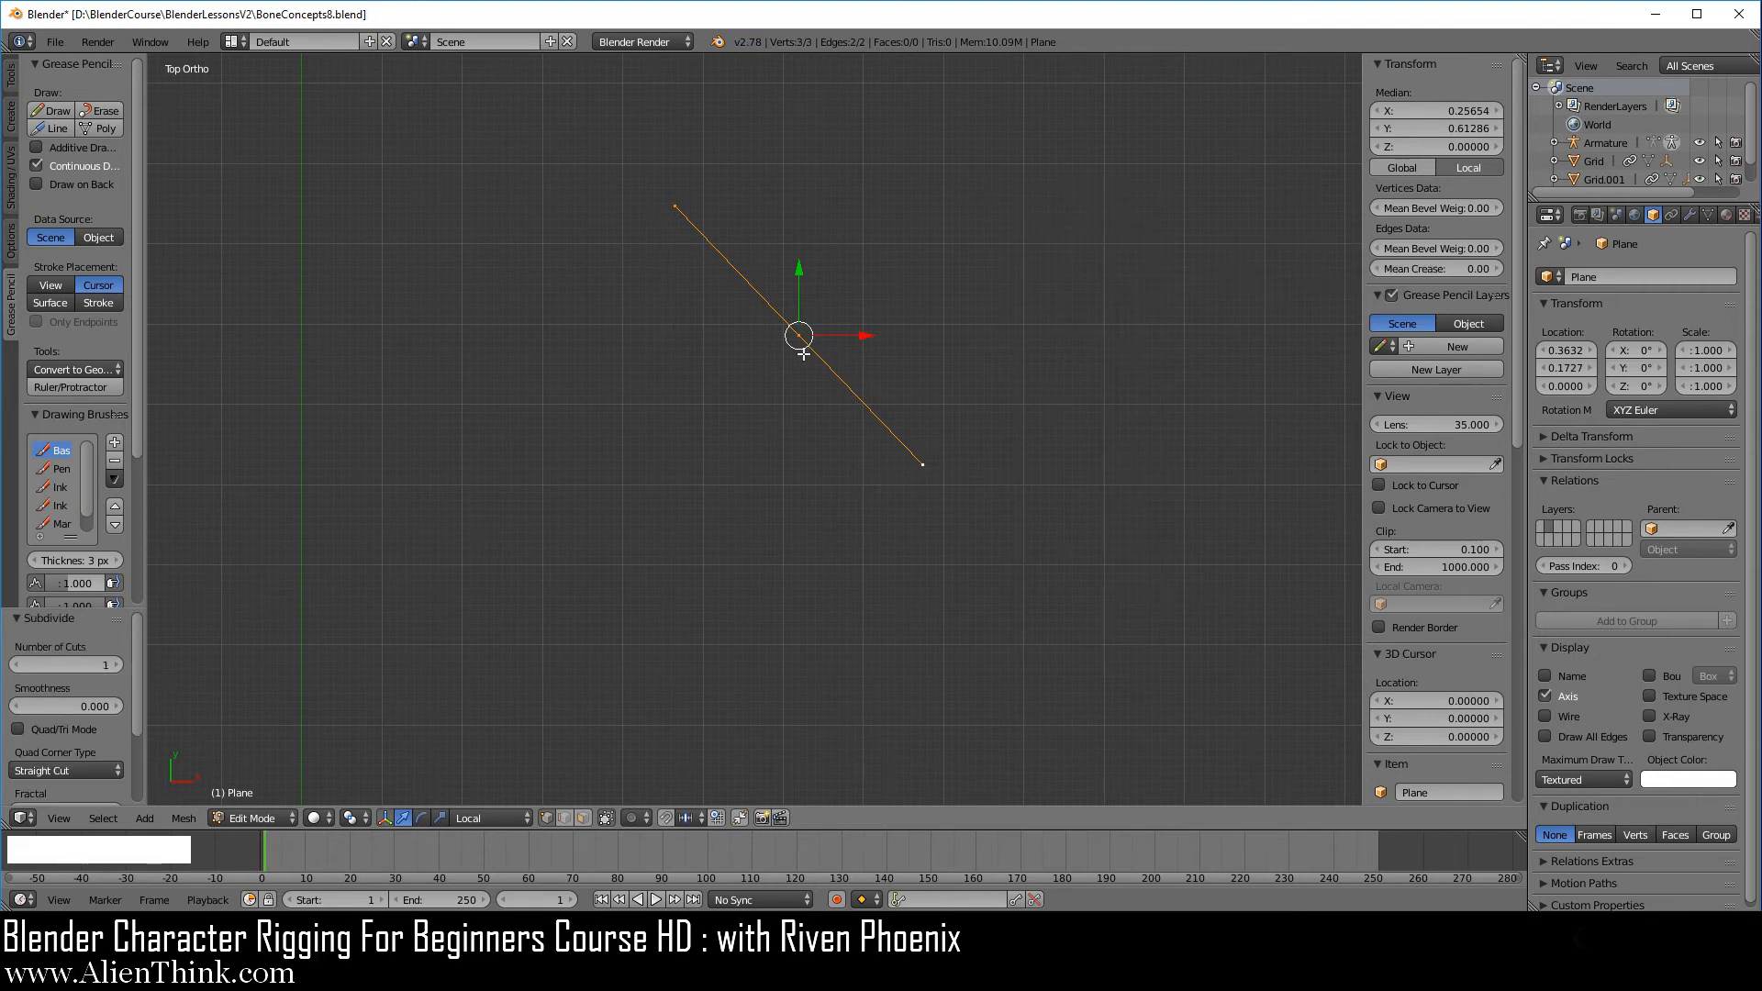
Step: Select only the edge's two end vertices and rotate them by -2528.744° around the middle vertex
right_click(918, 463)
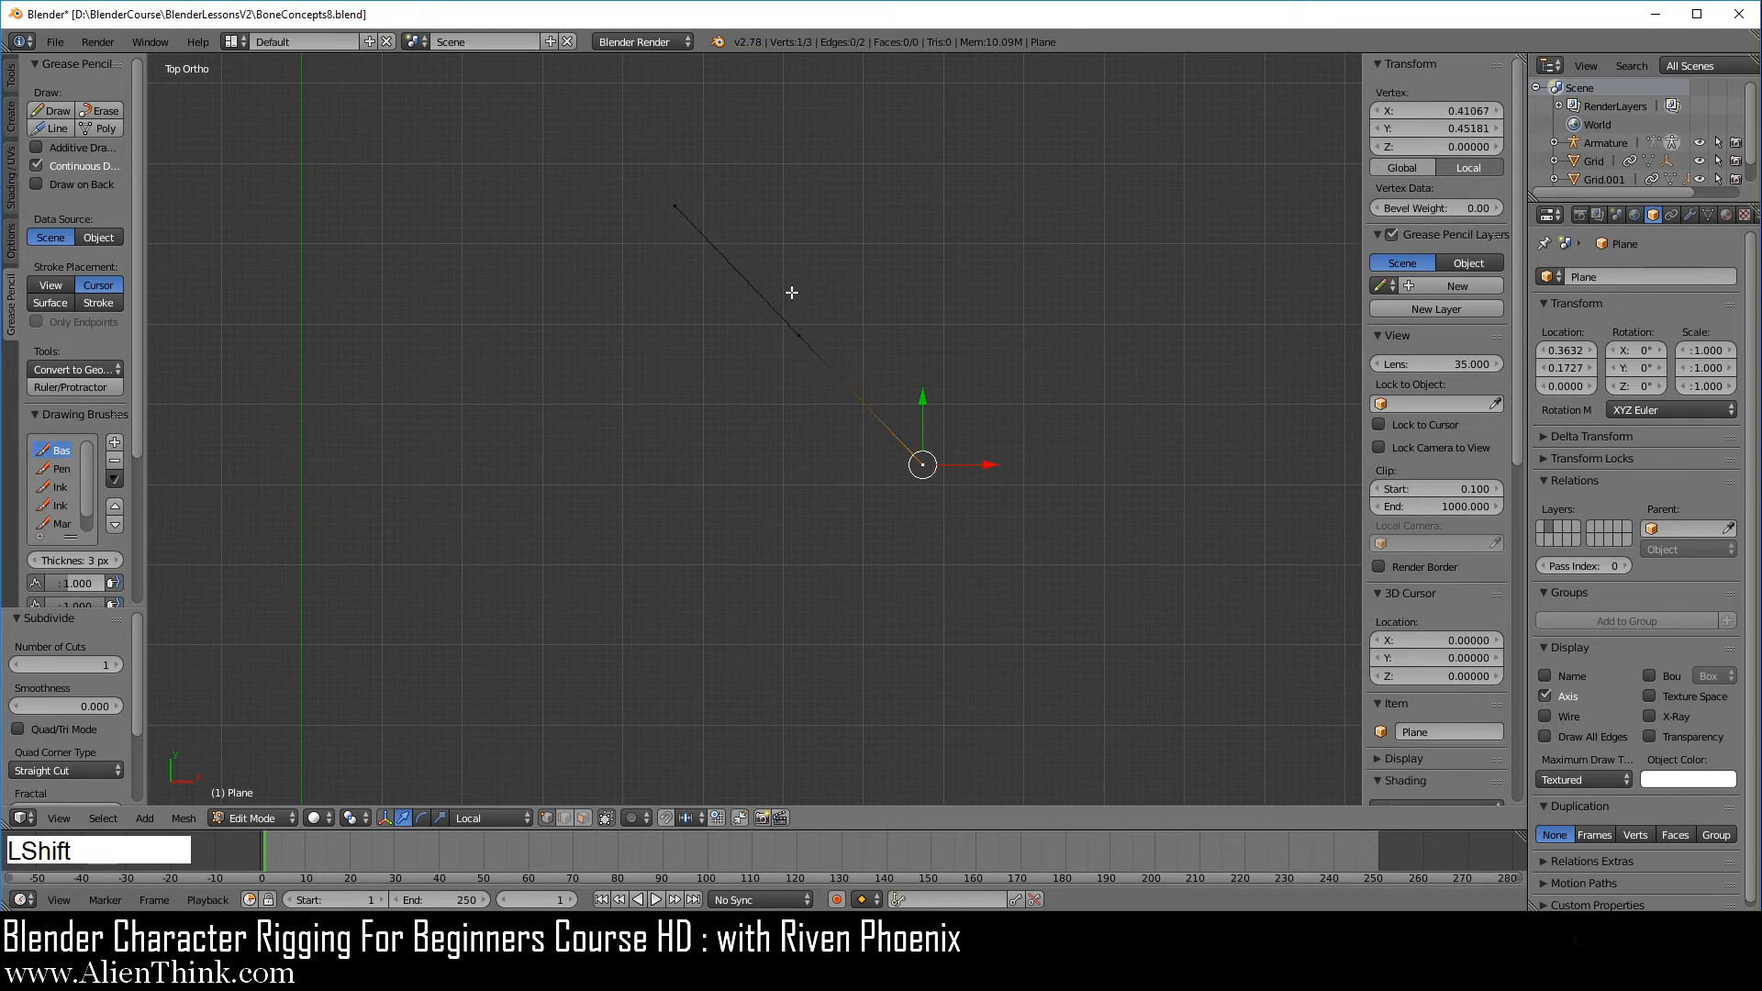
right_click(670, 209, "shift")
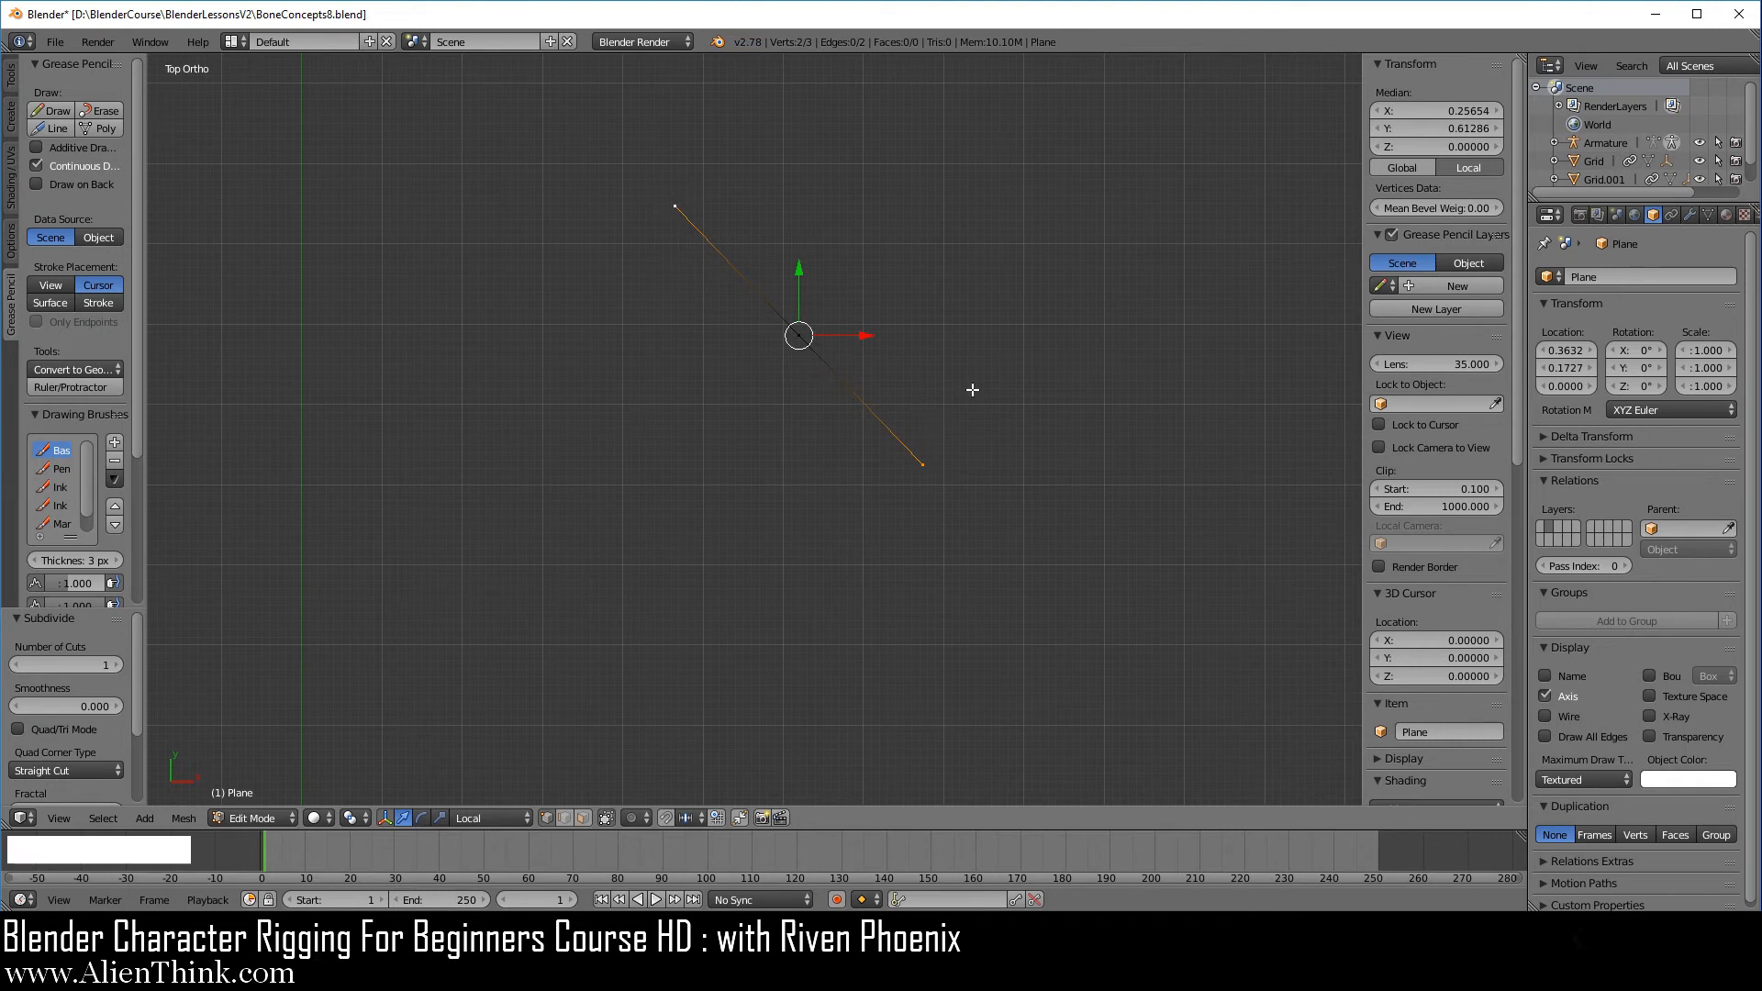
key("r")
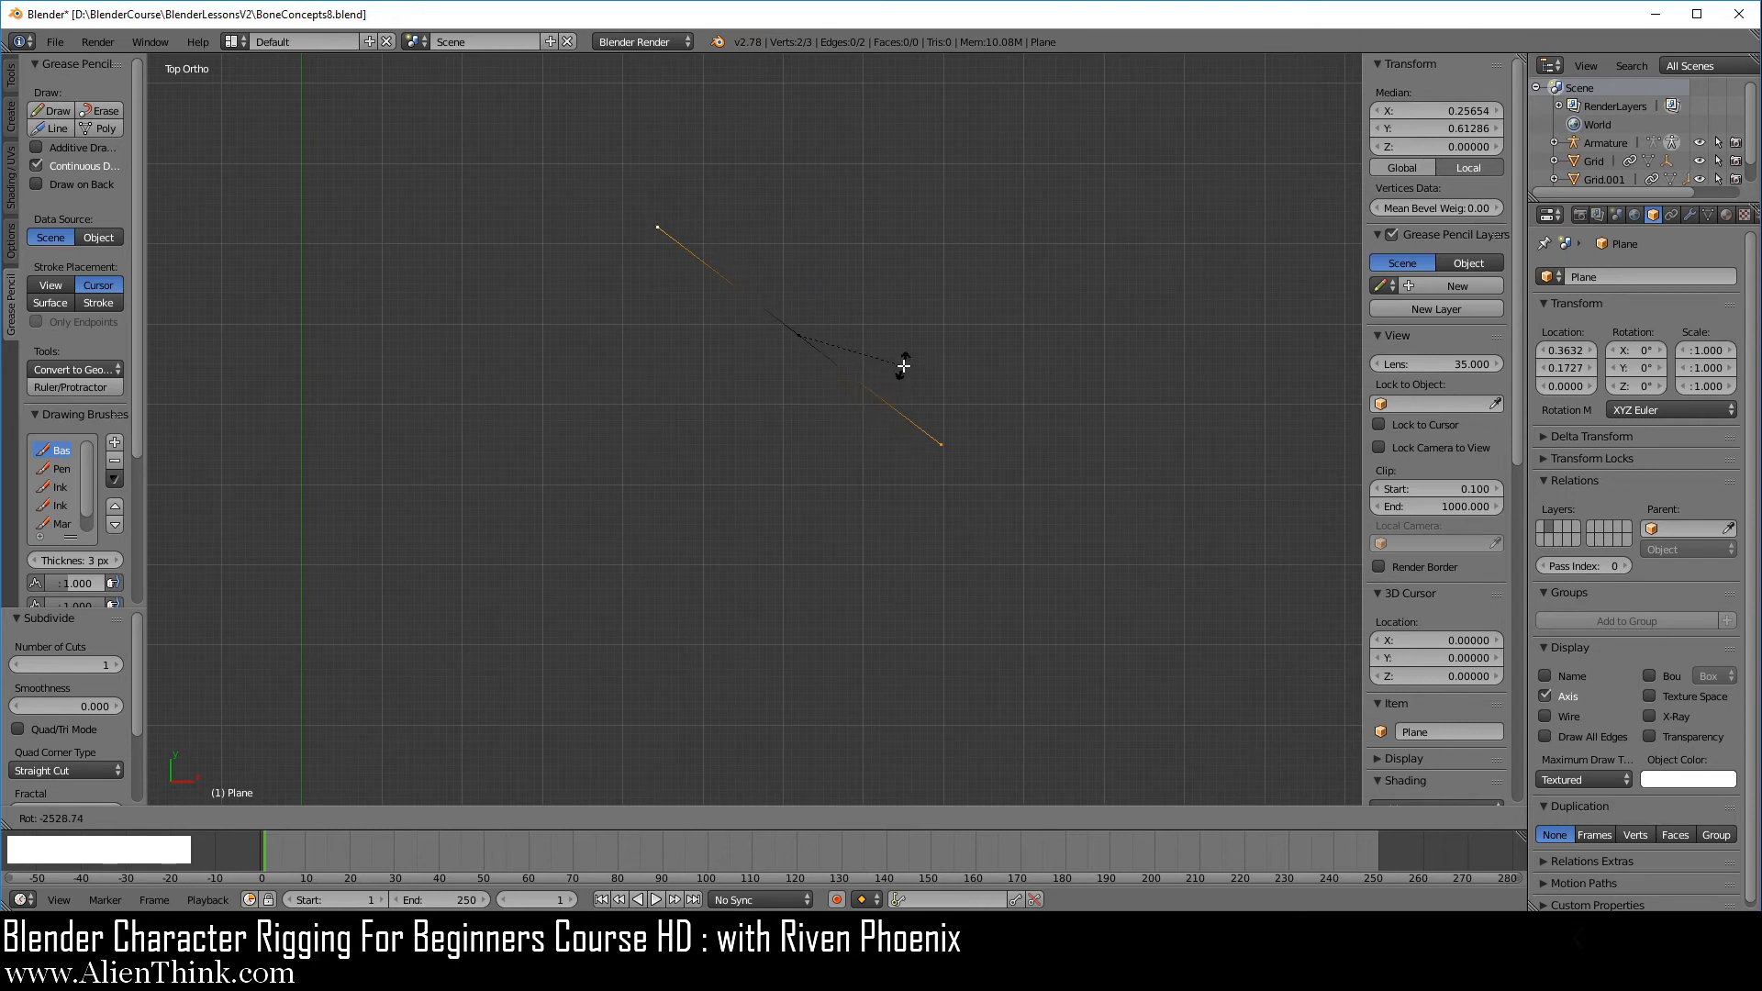
left_click(903, 366)
Step: Dissolve the middle vertex so a single edge joins the two end vertices
right_click(798, 333)
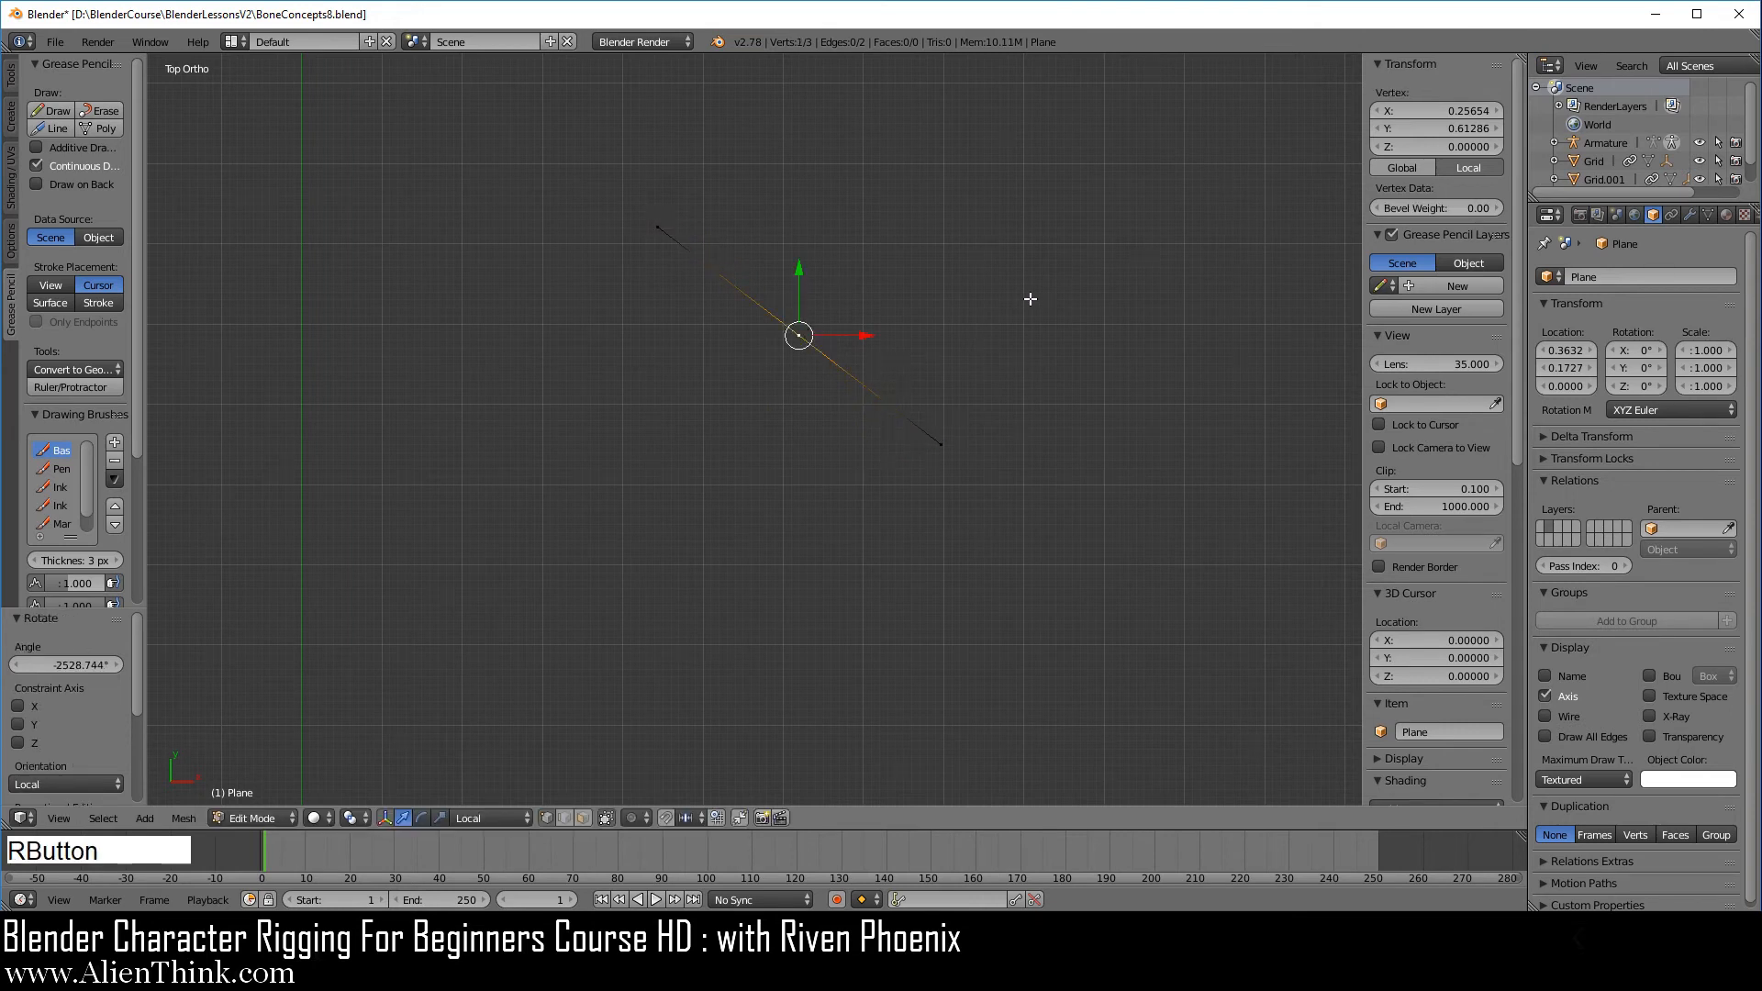
key("x")
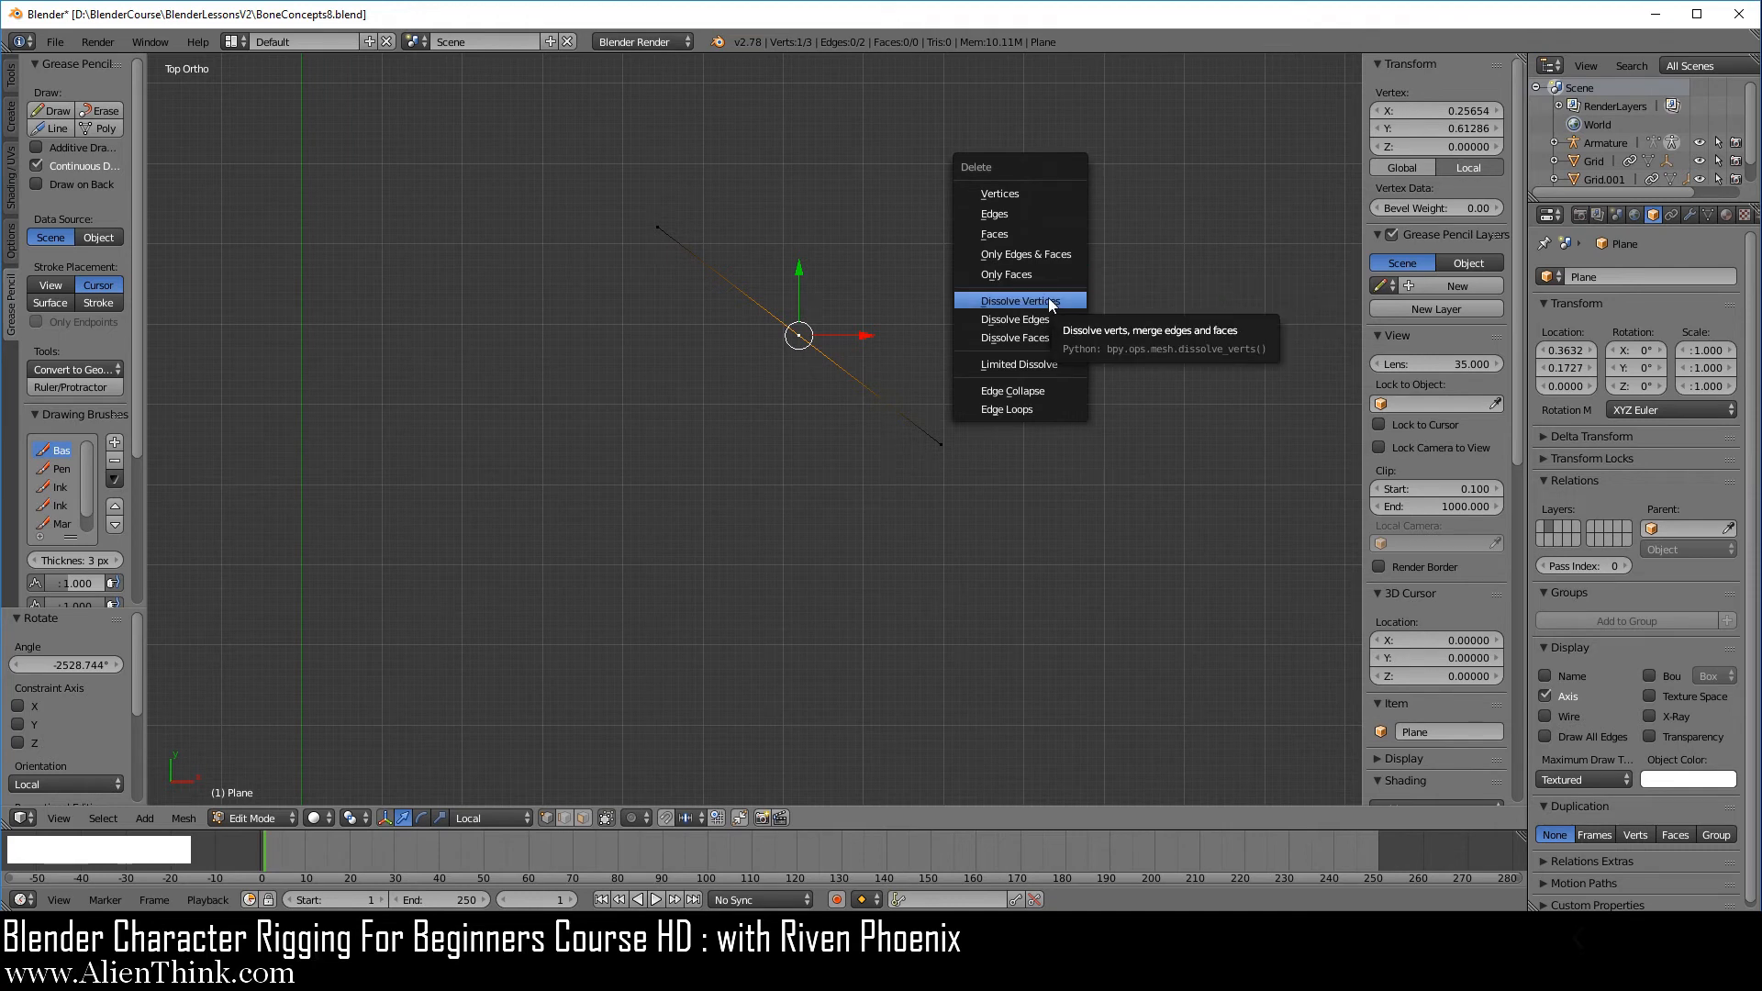
left_click(1048, 300)
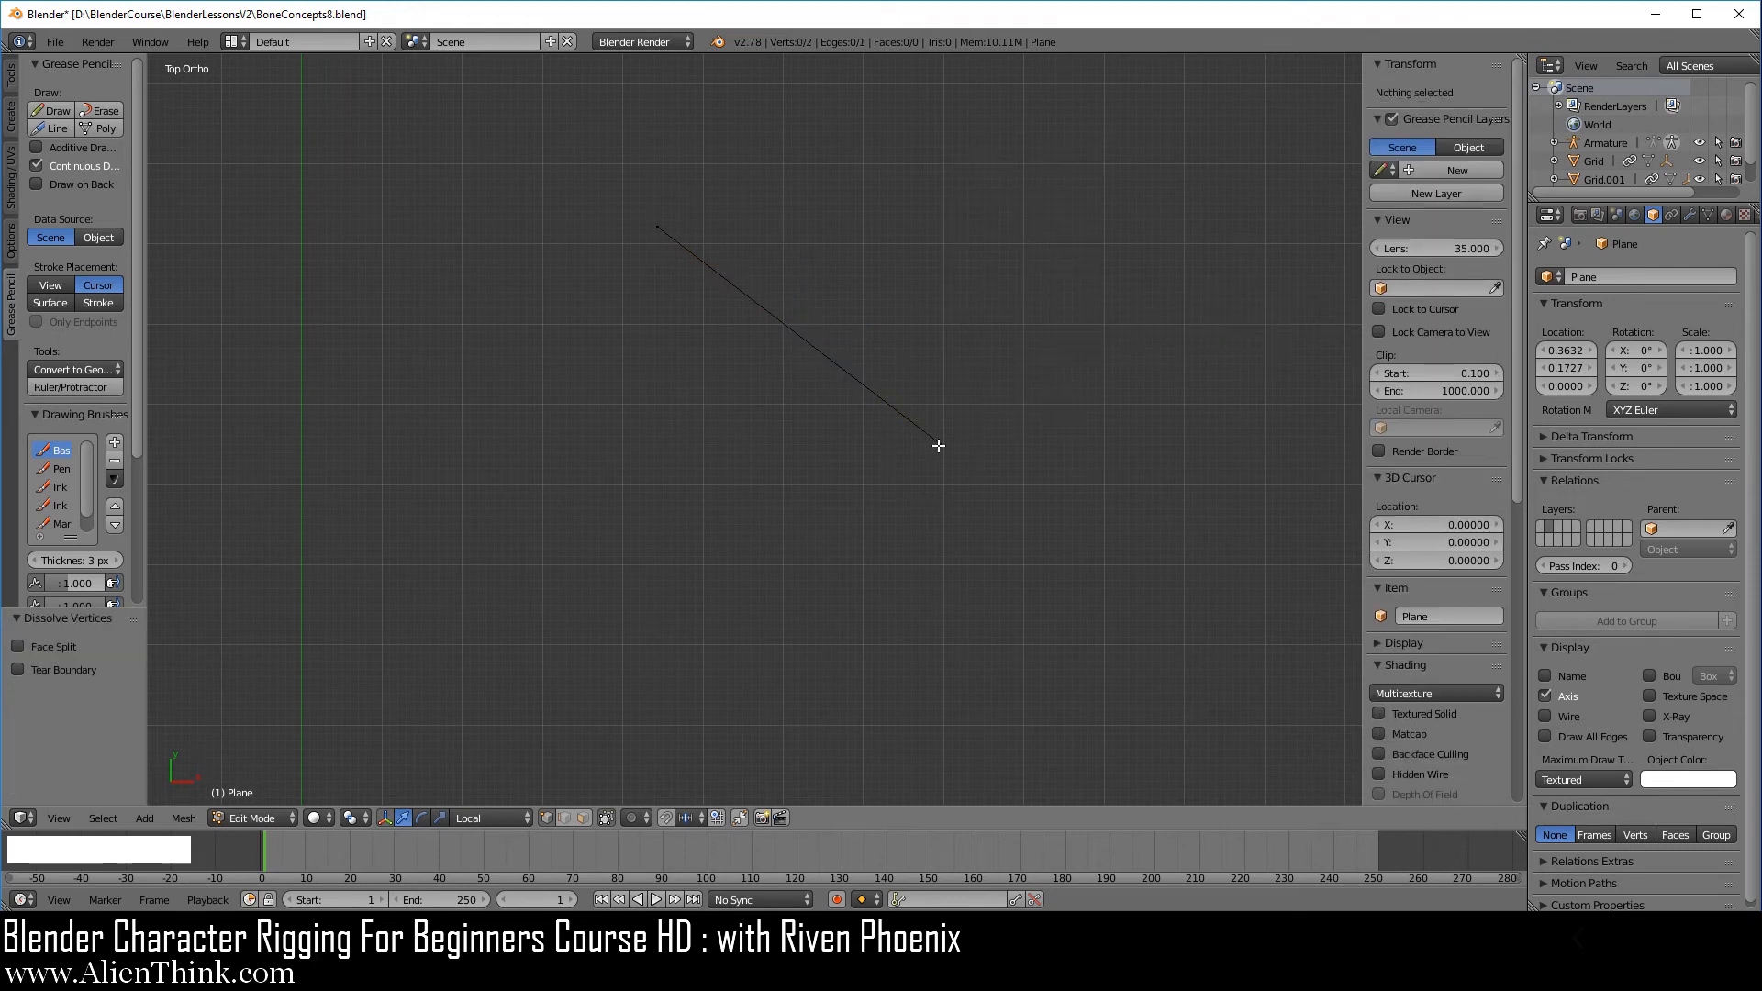
Step: Select both end vertices and extrude the edge by about X -0.195, Y -0.254 into a rectangular face
right_click(938, 445)
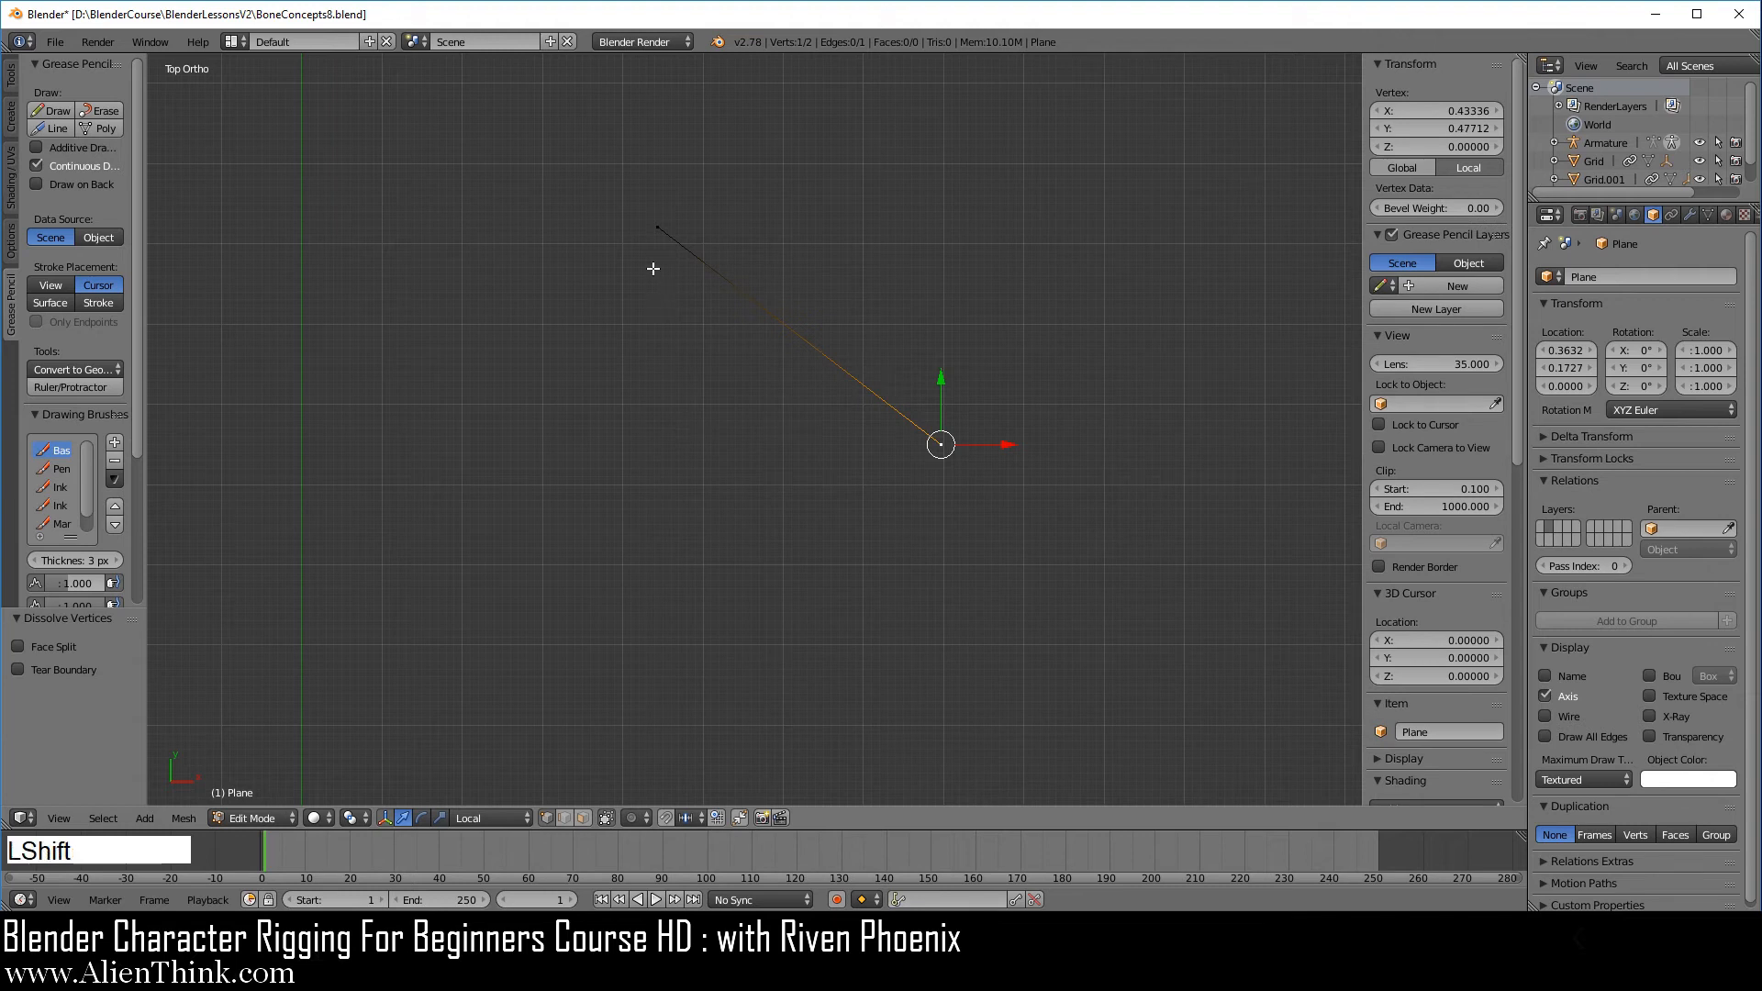
right_click(644, 224, "shift")
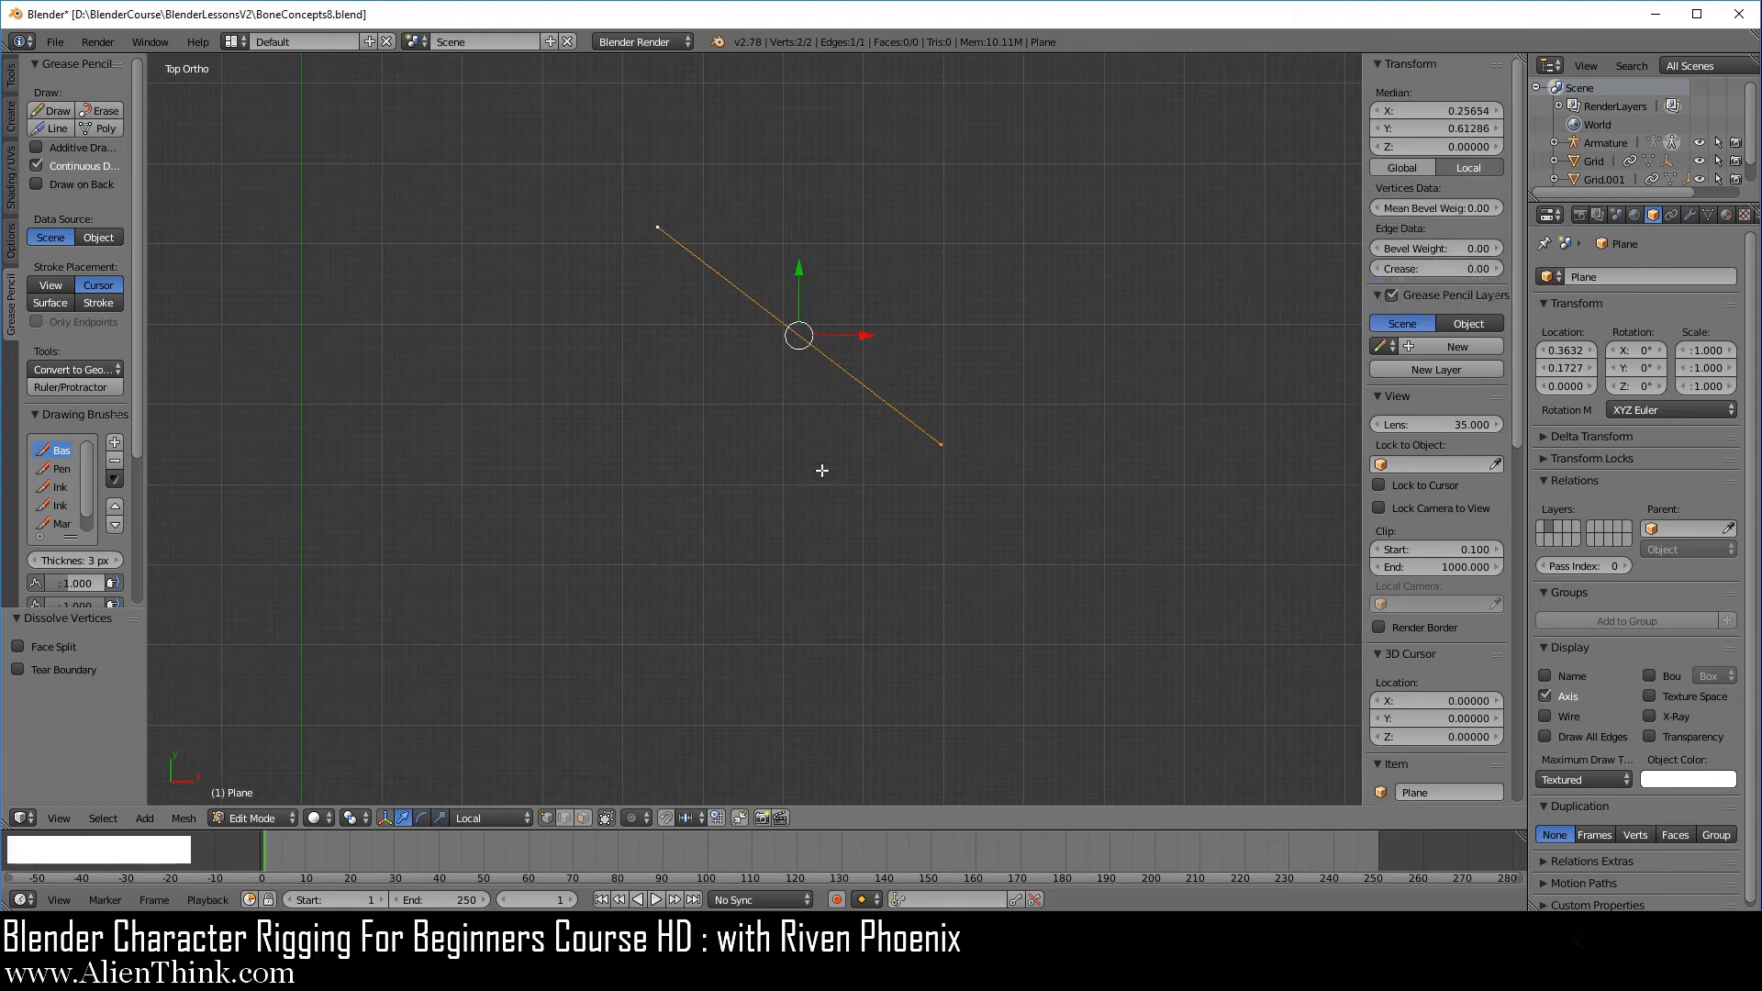
scroll(823, 436, "down", 1)
middle_click_drag(807, 504, 807, 421, "shift")
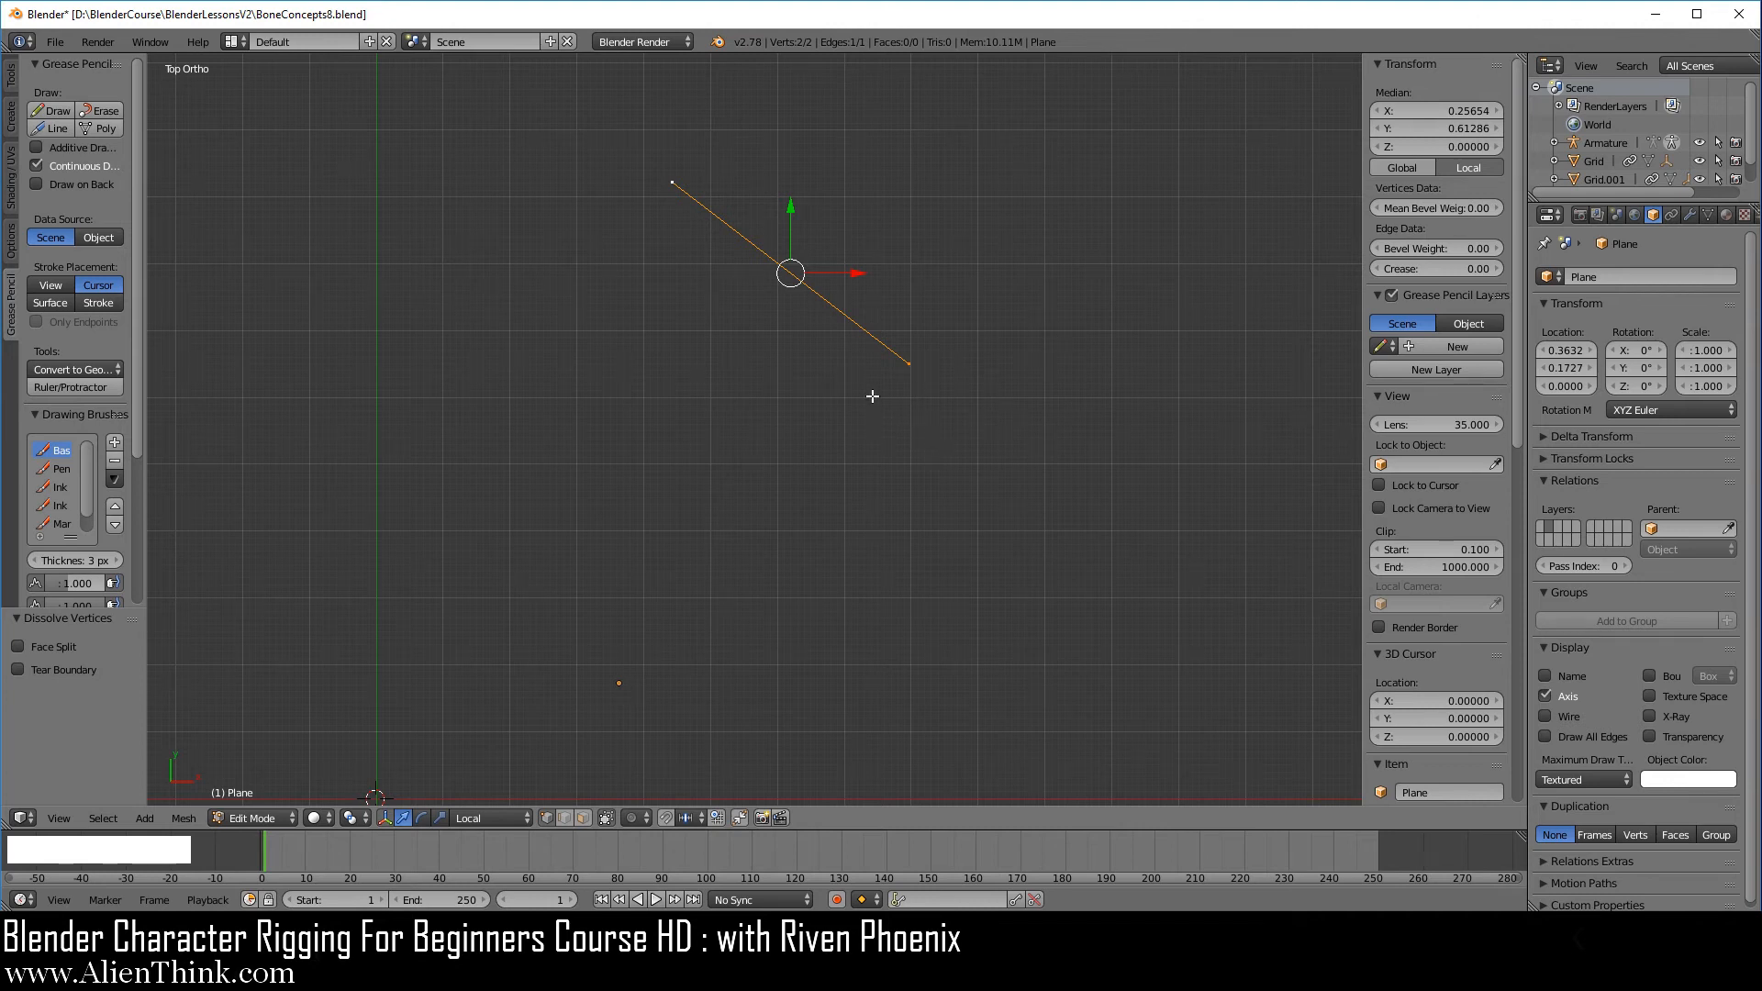
key("e")
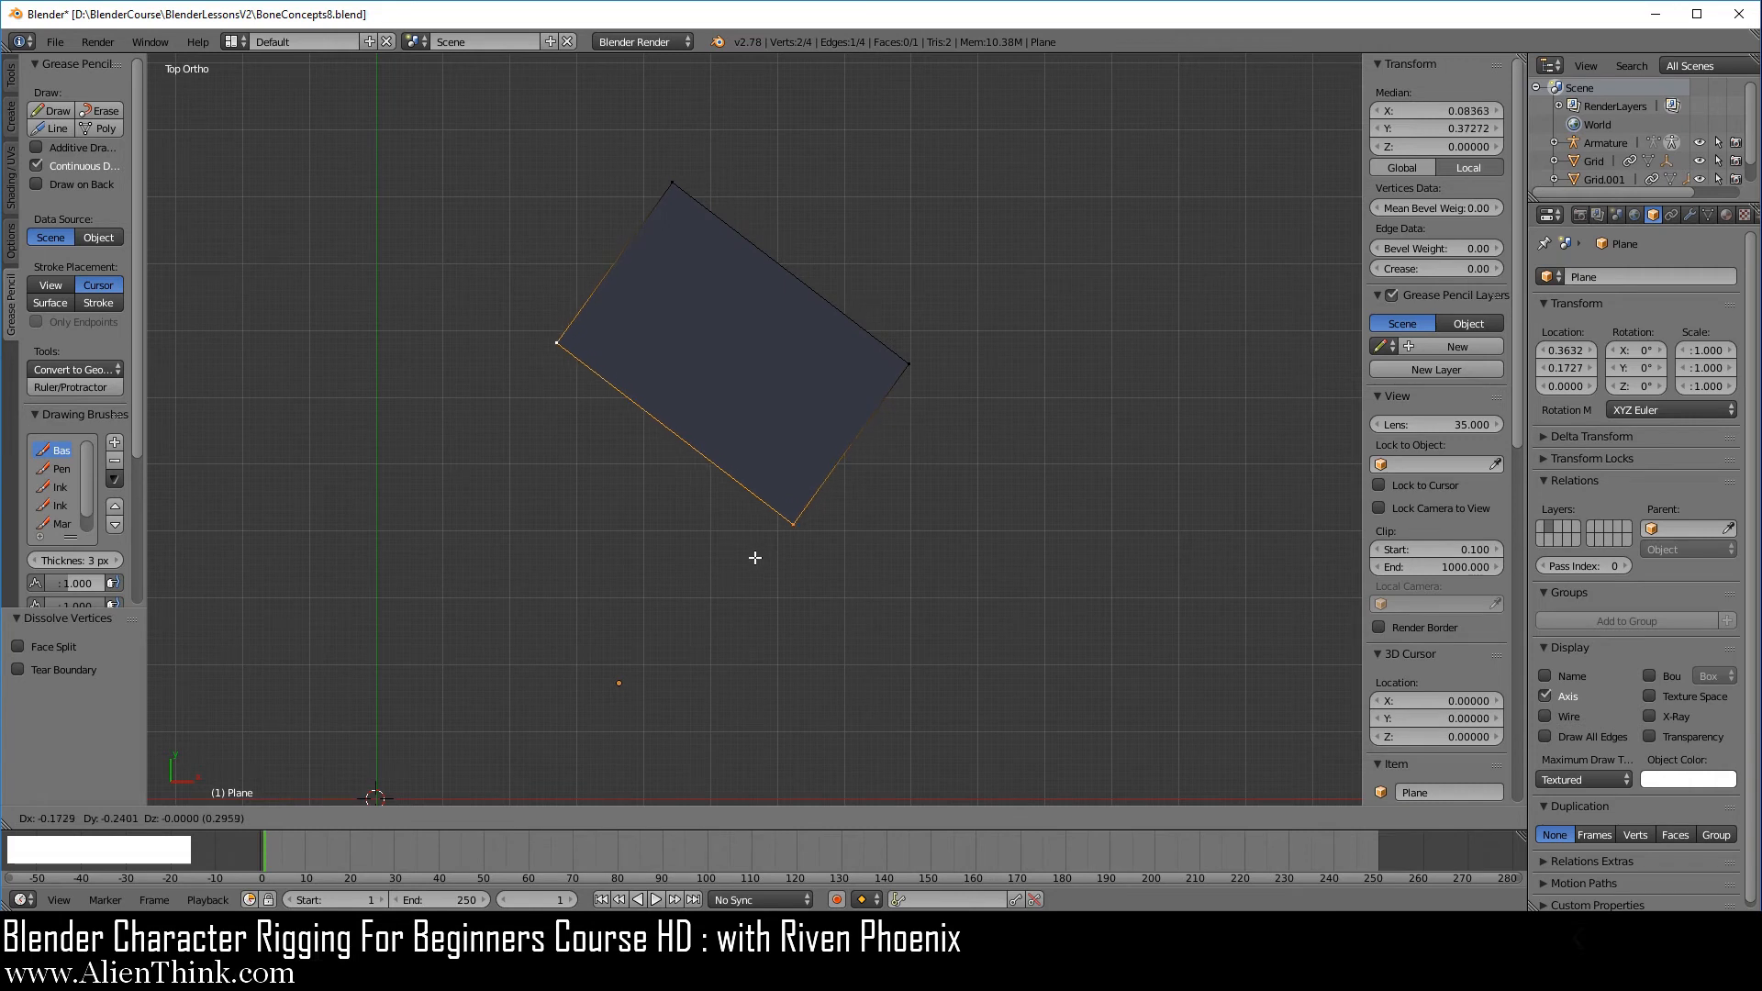
left_click(742, 566)
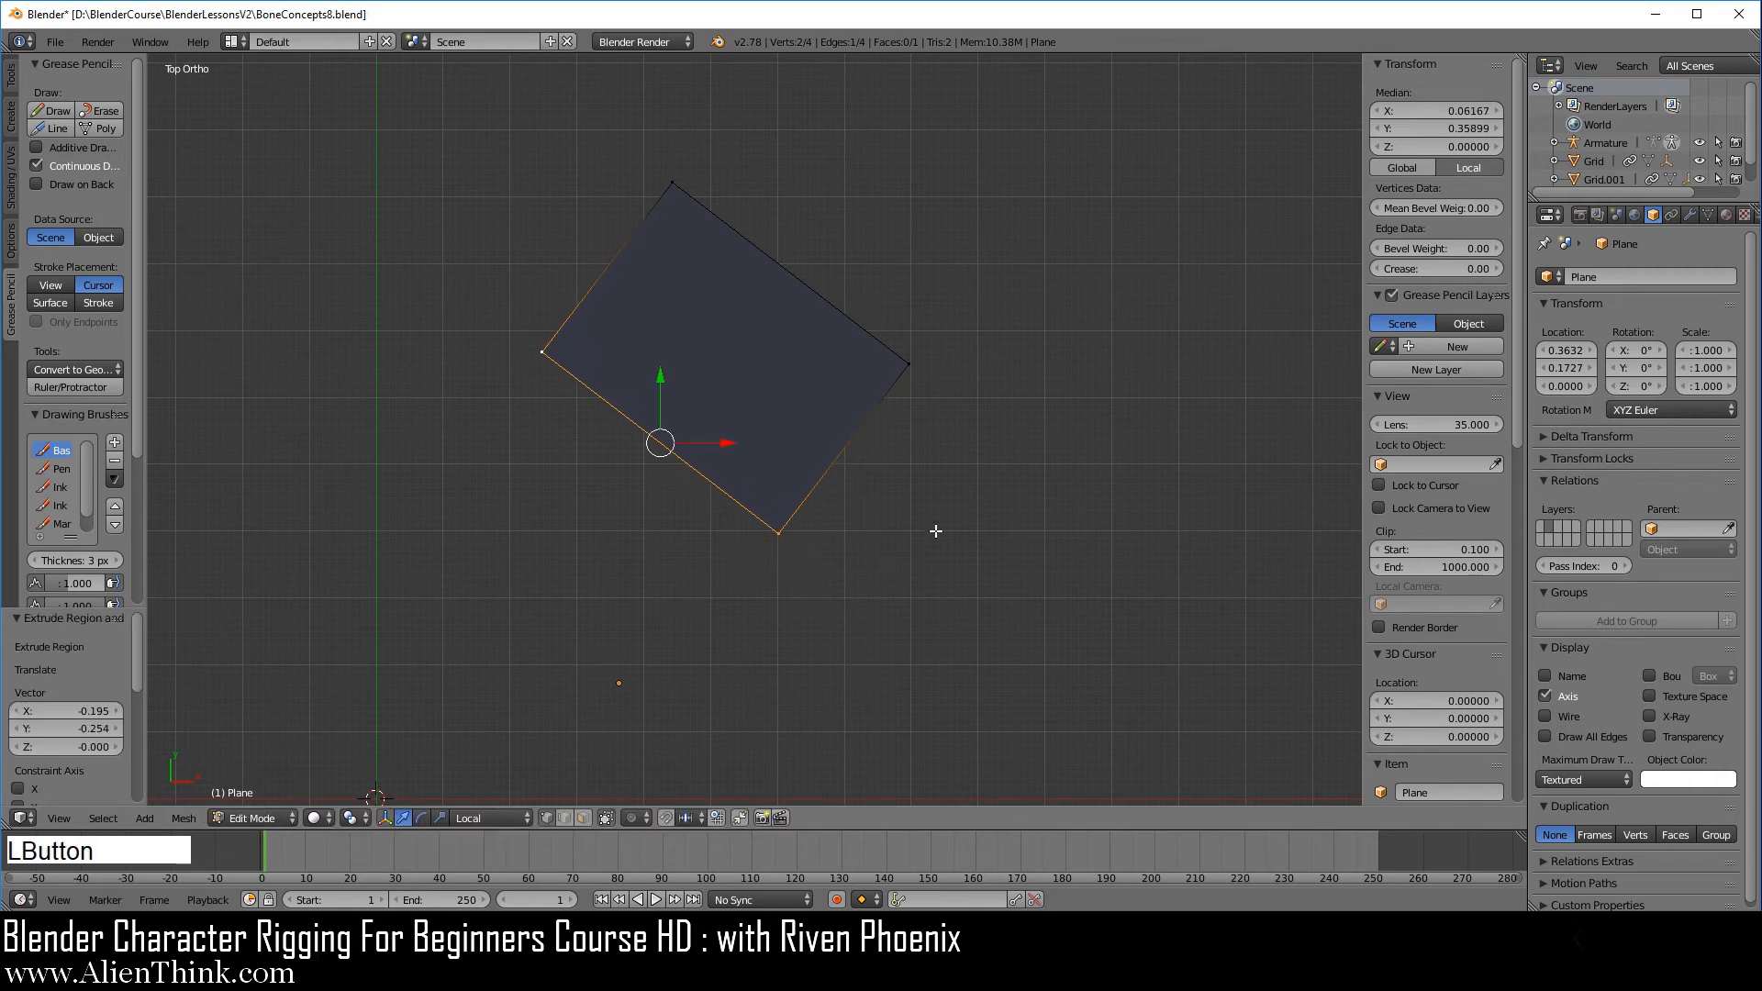
Step: Select the whole rectangle and delete only its face, keeping the edges and vertices
key("a")
key("a")
key("x")
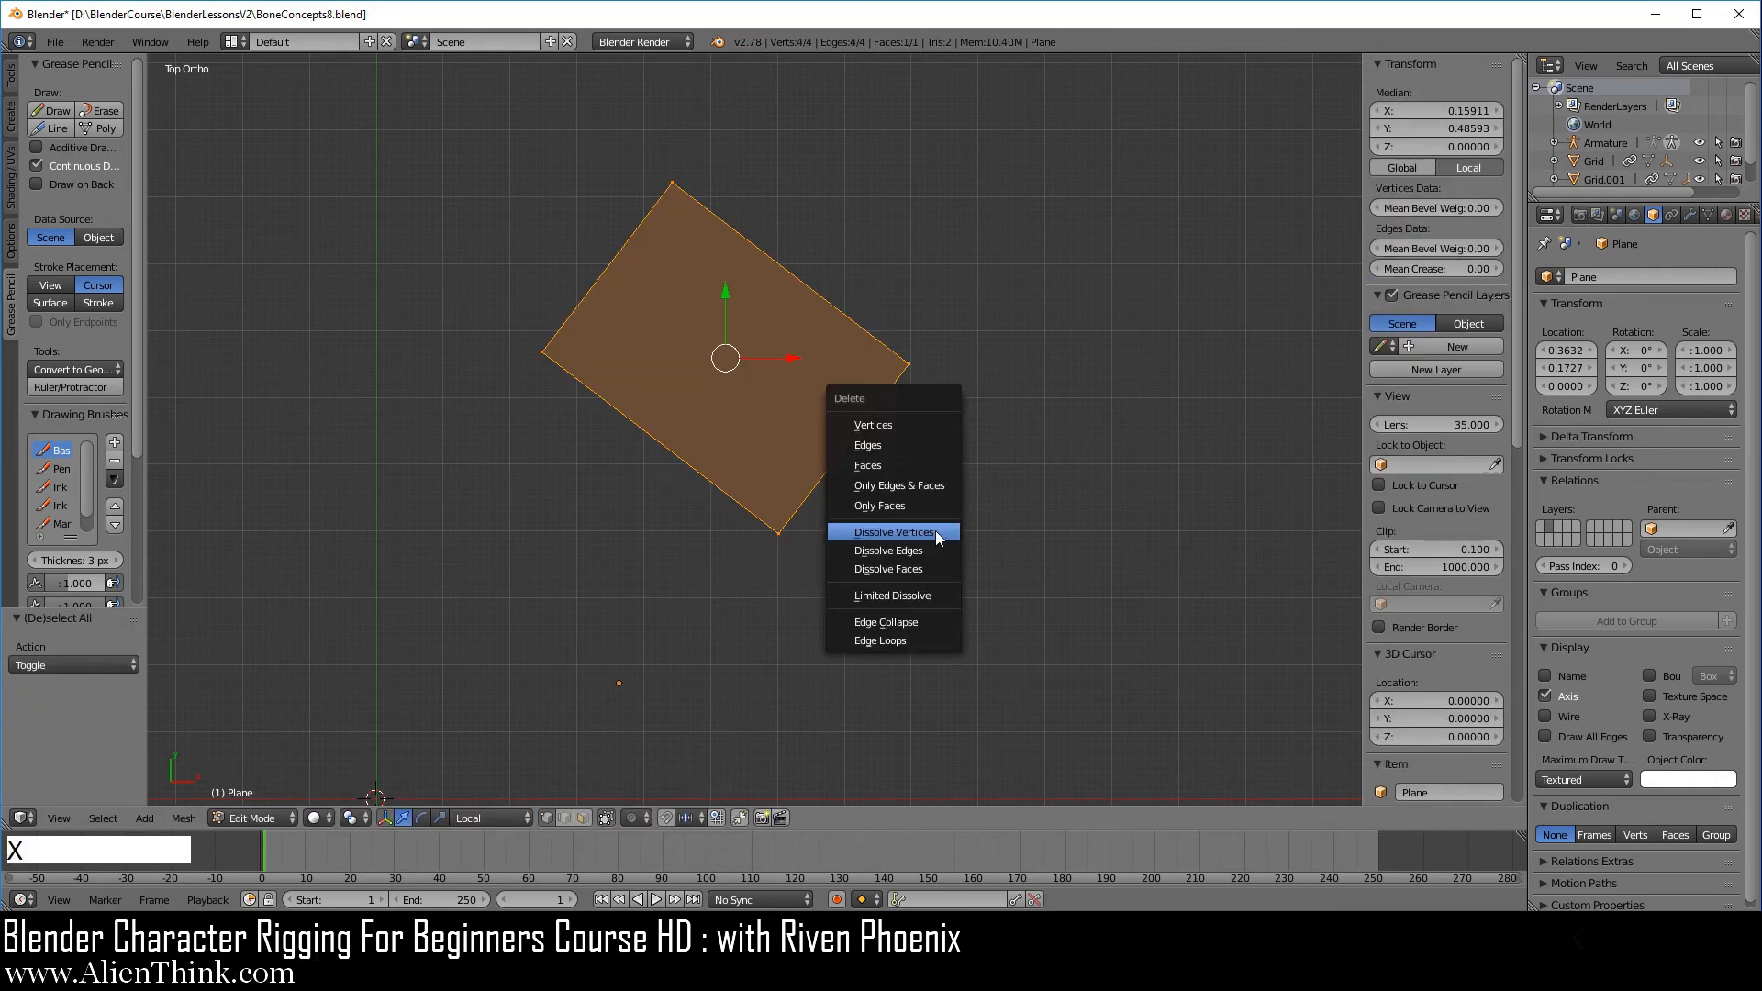
left_click(927, 501)
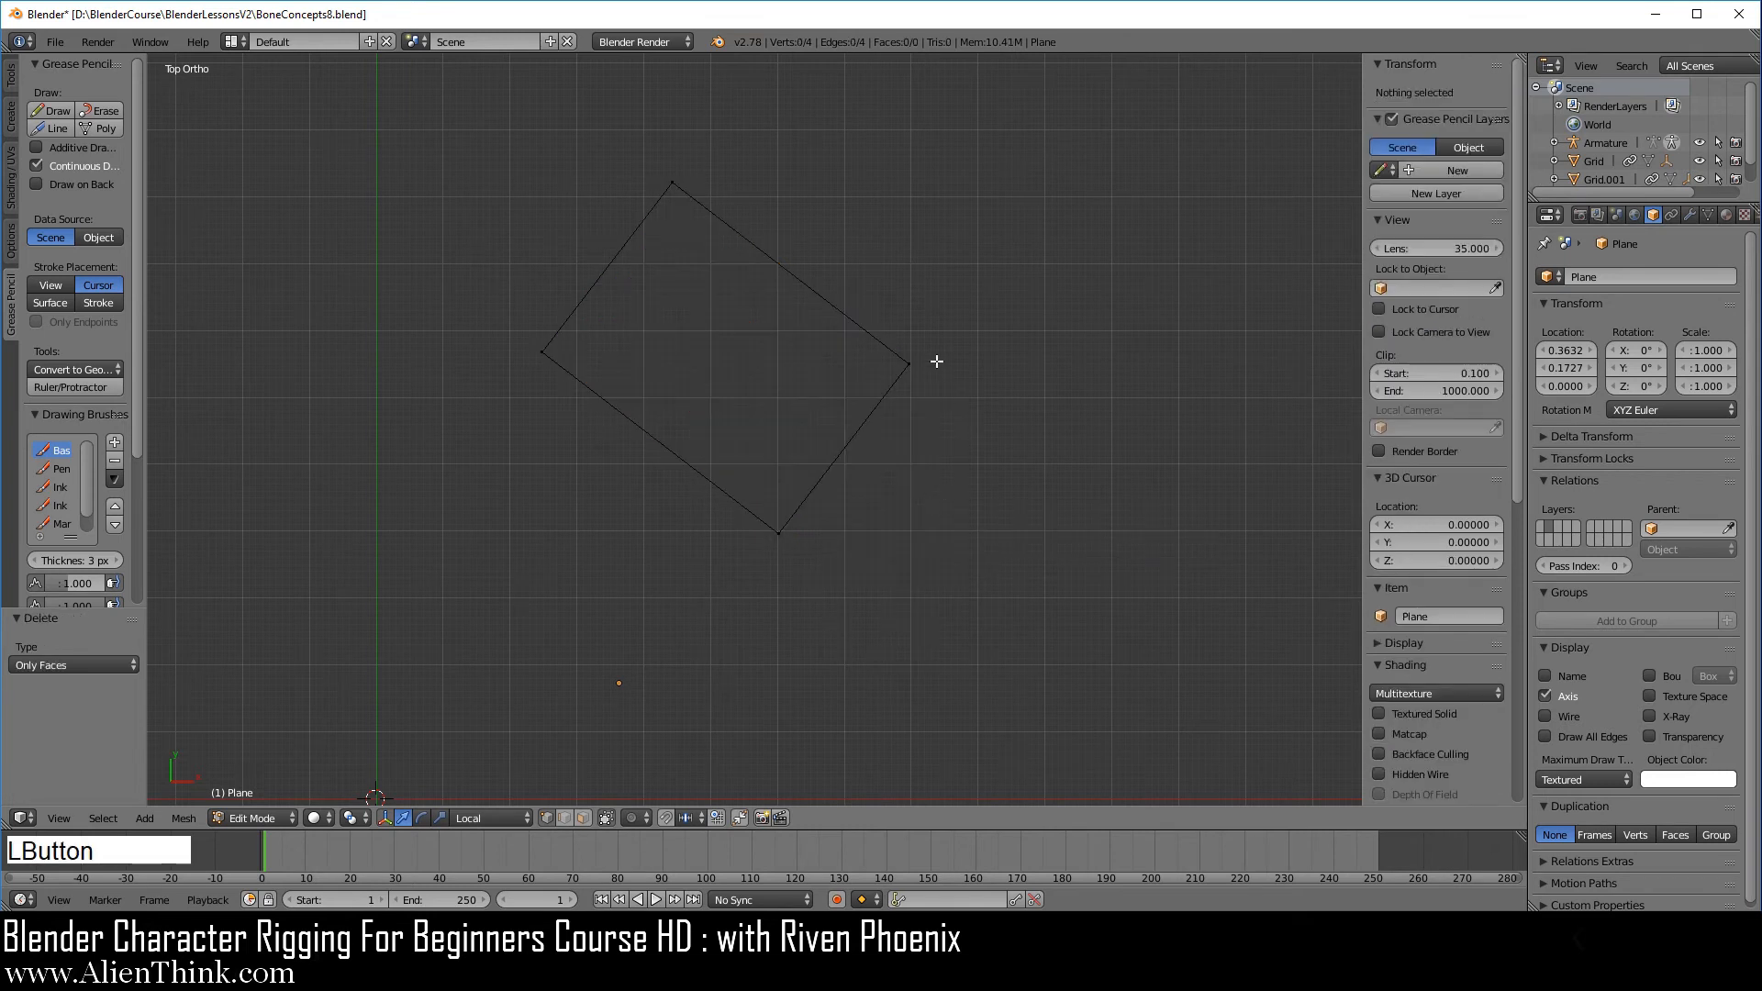
Step: Select the rectangle's four corner vertices one by one, then select only the lowest corner
right_click(909, 364)
right_click(673, 182, "shift")
right_click(543, 351, "shift")
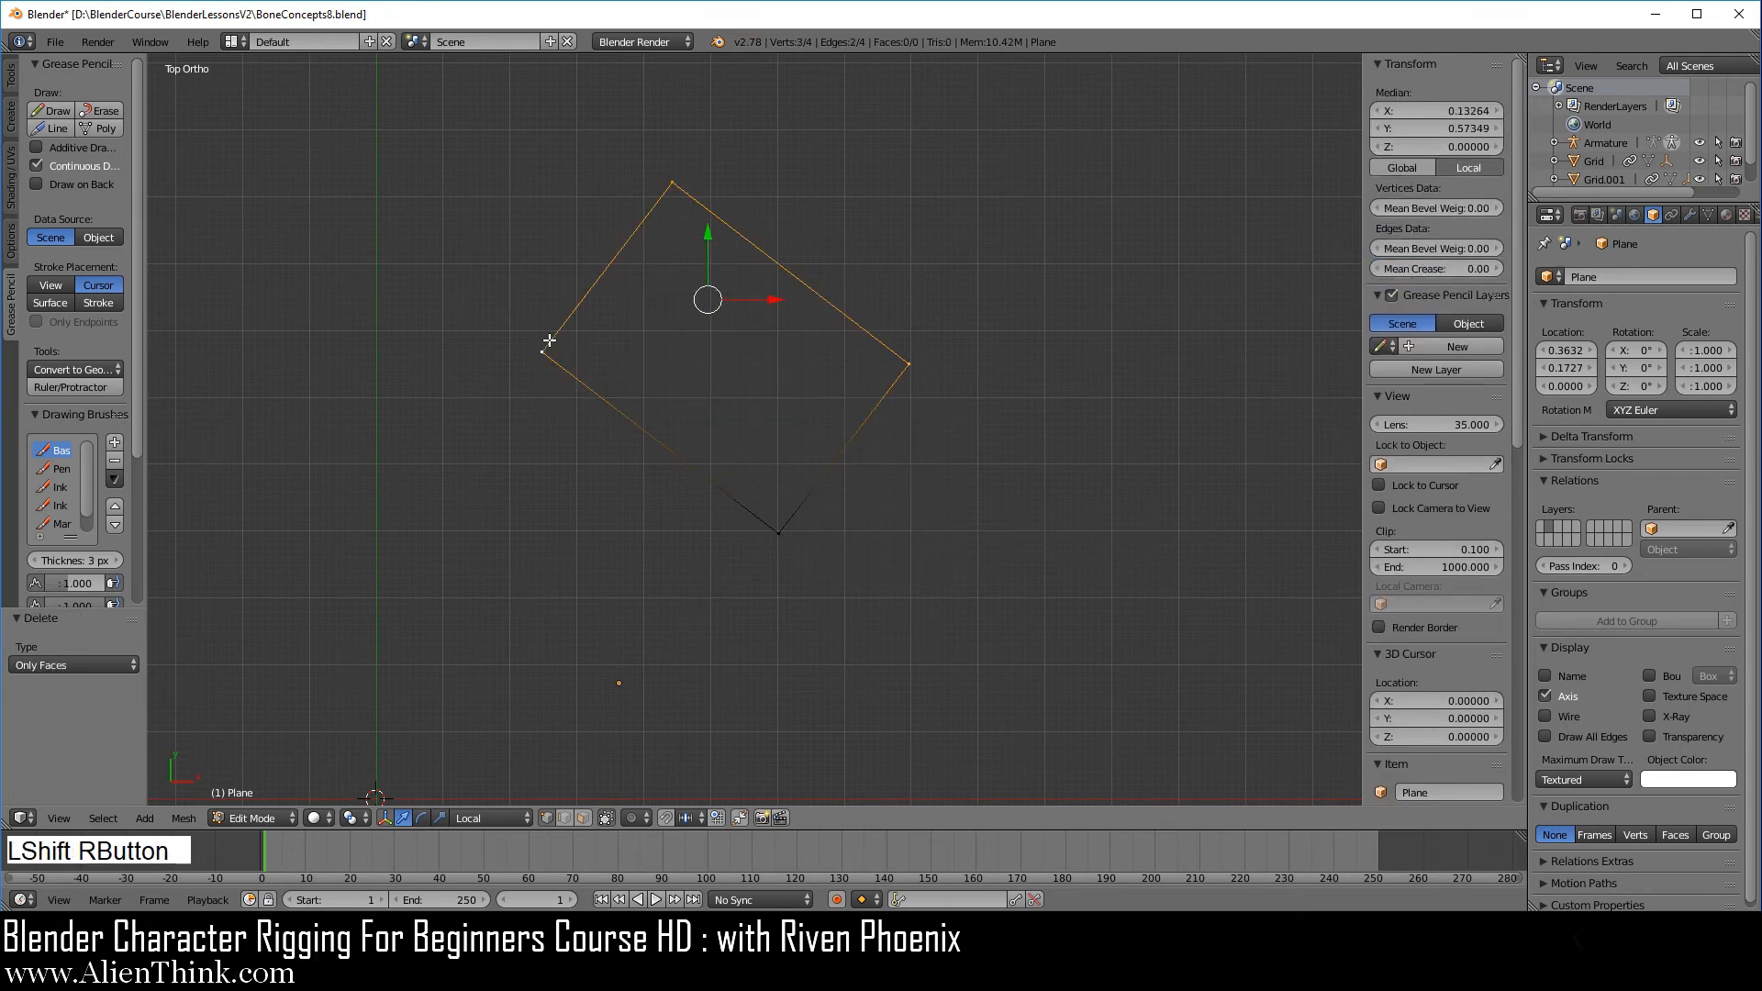
right_click(779, 532, "shift")
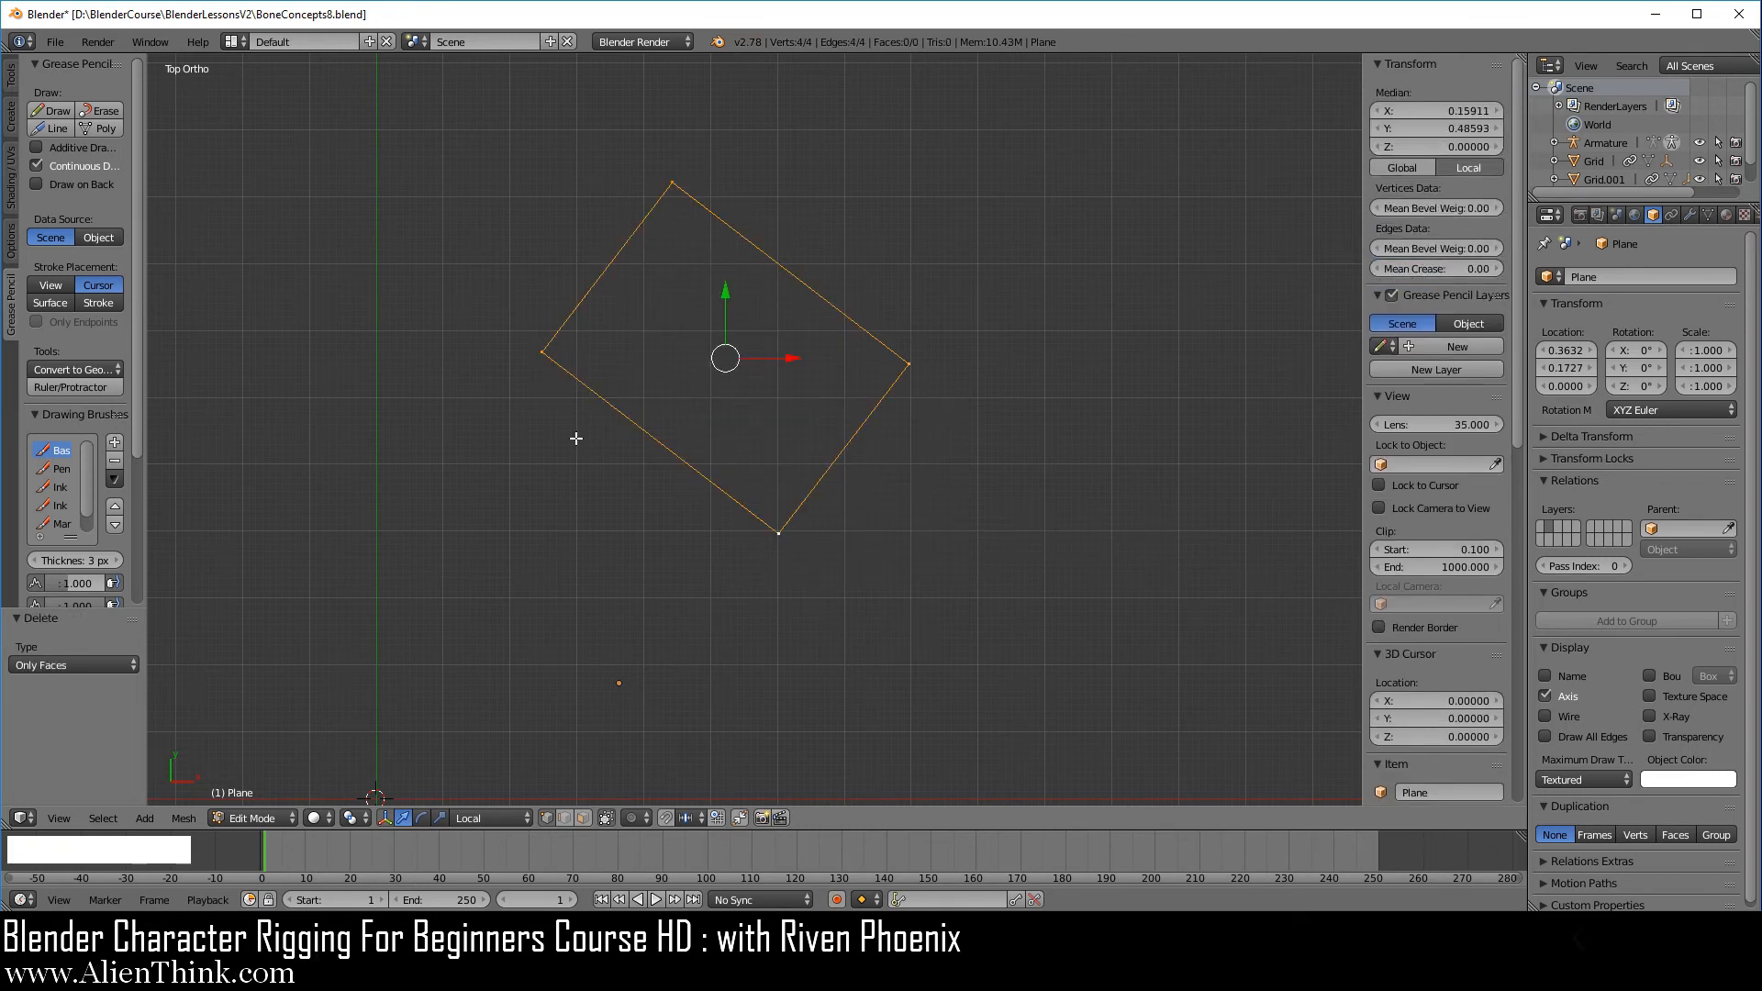
mouse_move(779, 533)
right_mouse_down()
mouse_move(952, 504)
mouse_move(921, 550)
mouse_move(916, 492)
mouse_move(783, 510)
right_mouse_up()
right_click(783, 509)
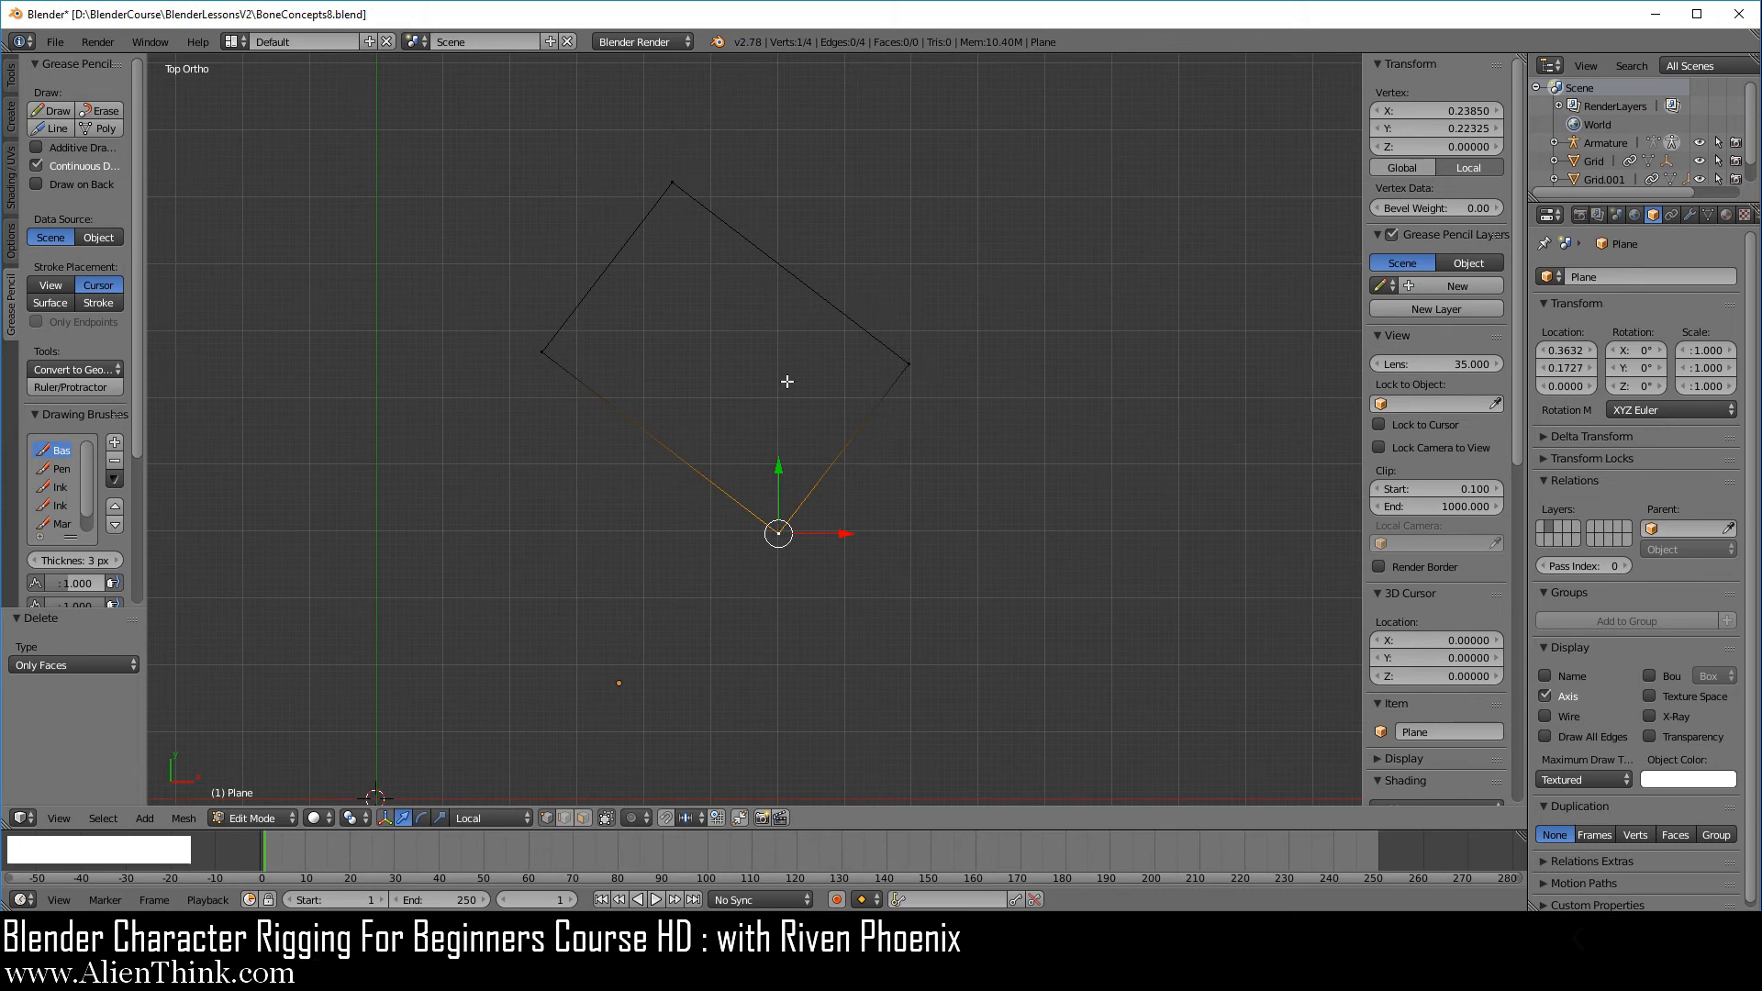
Step: Select all vertices and try to rotate the rectangular outline around its median point
key("a")
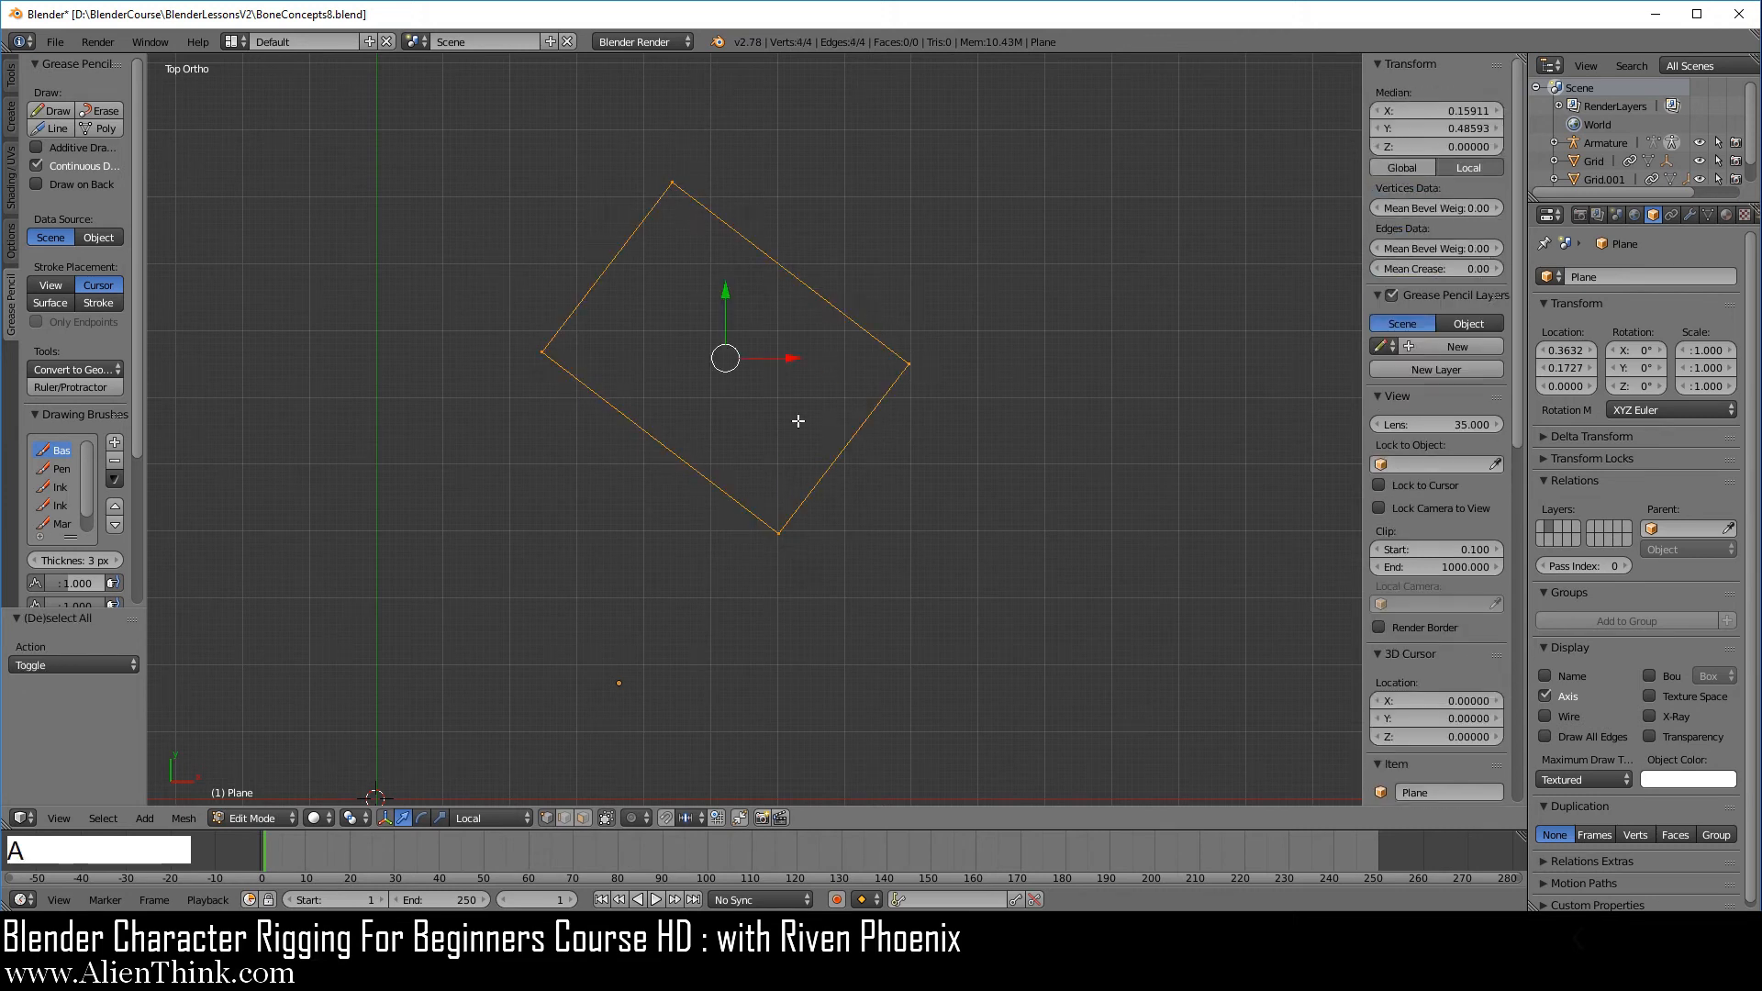
key("r")
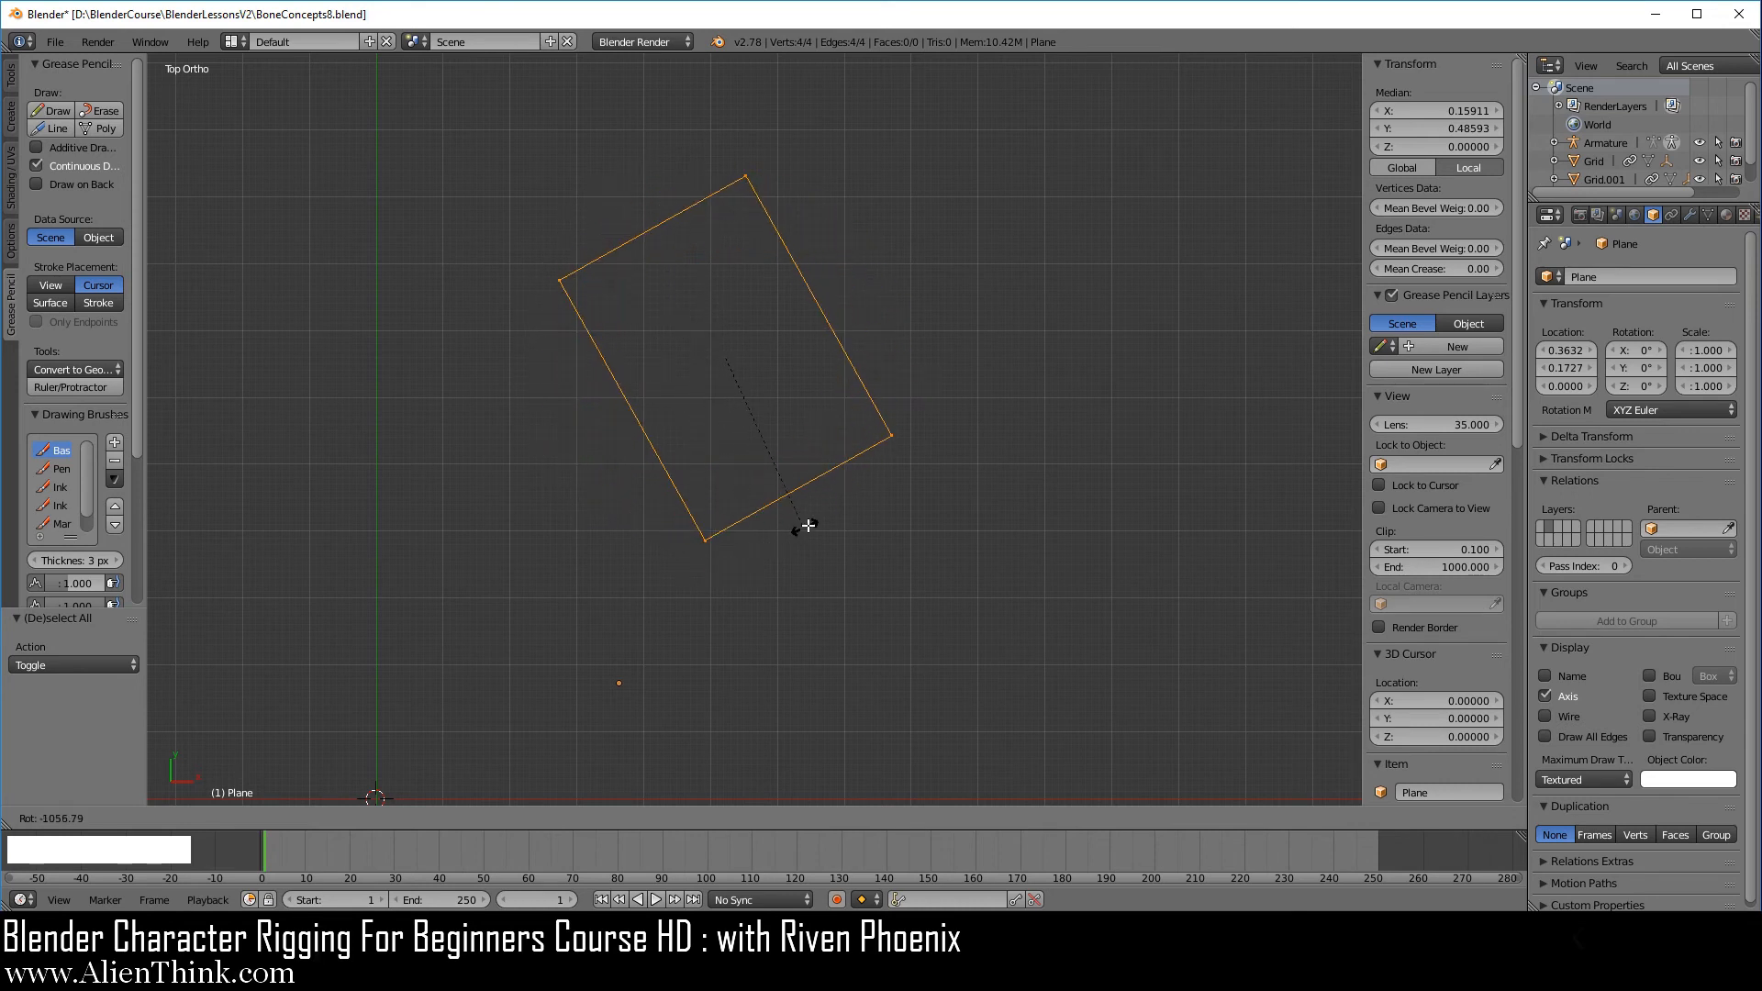
right_click(907, 472)
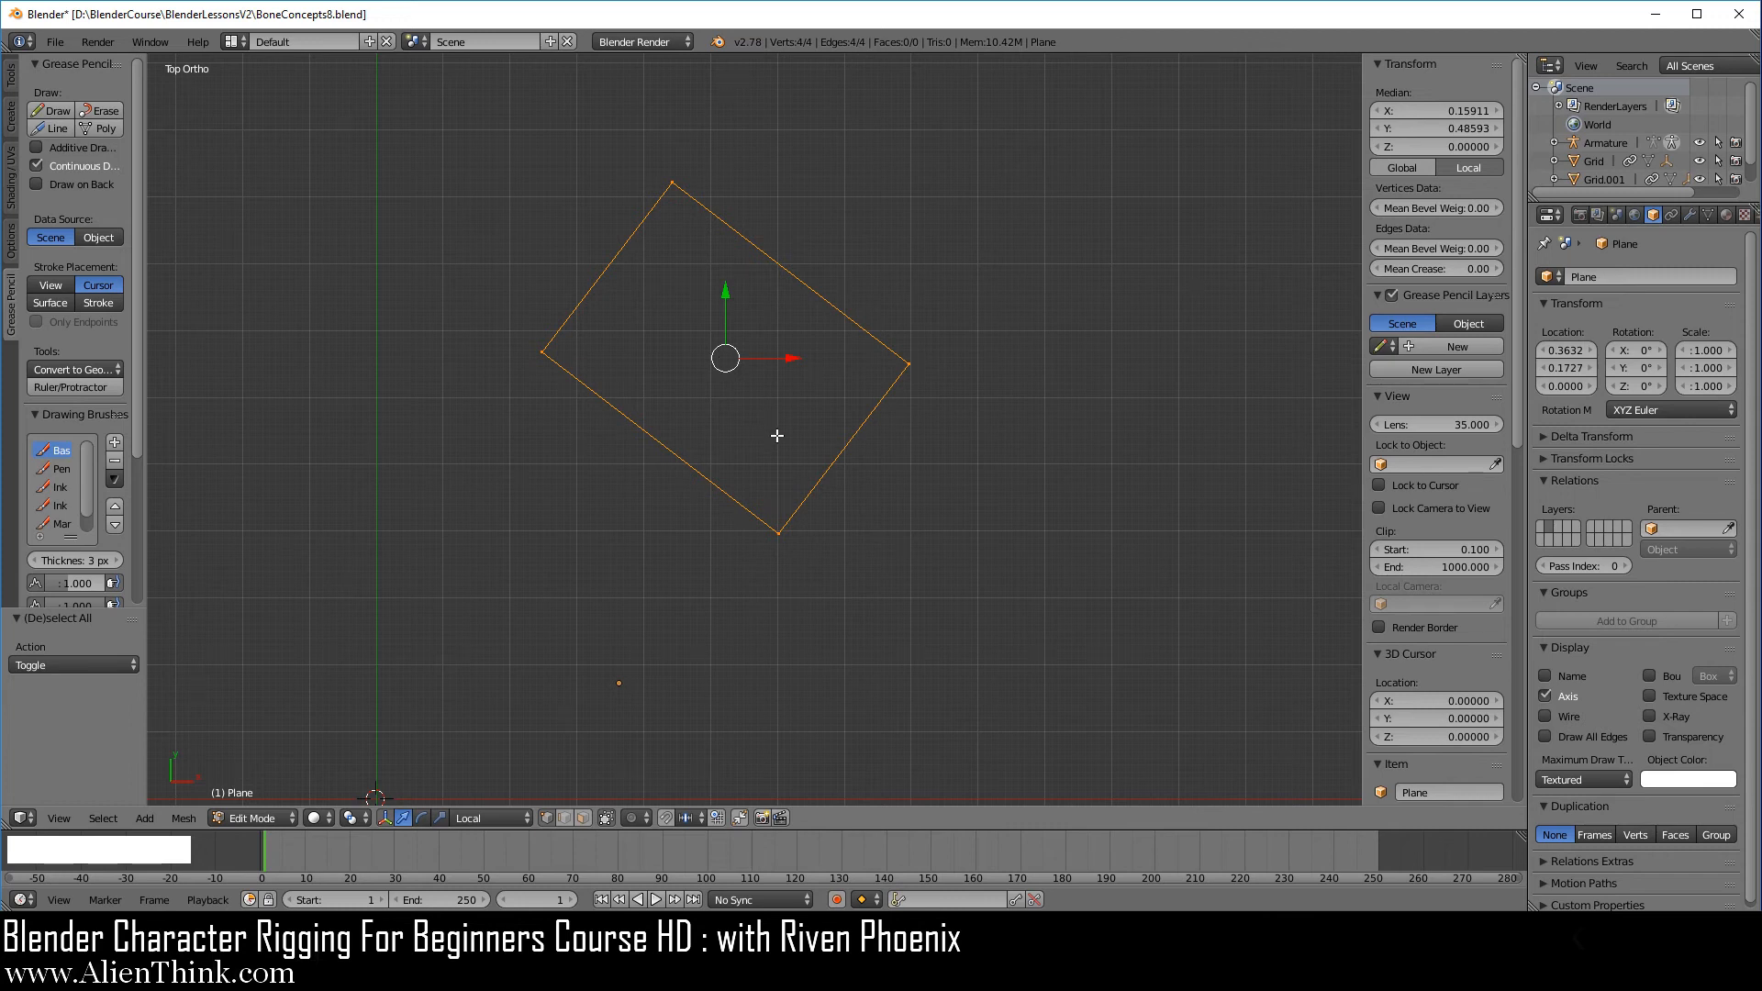
Step: Extrude only the four corner vertices of the outline, leaving the new vertices in place
key("alt+e")
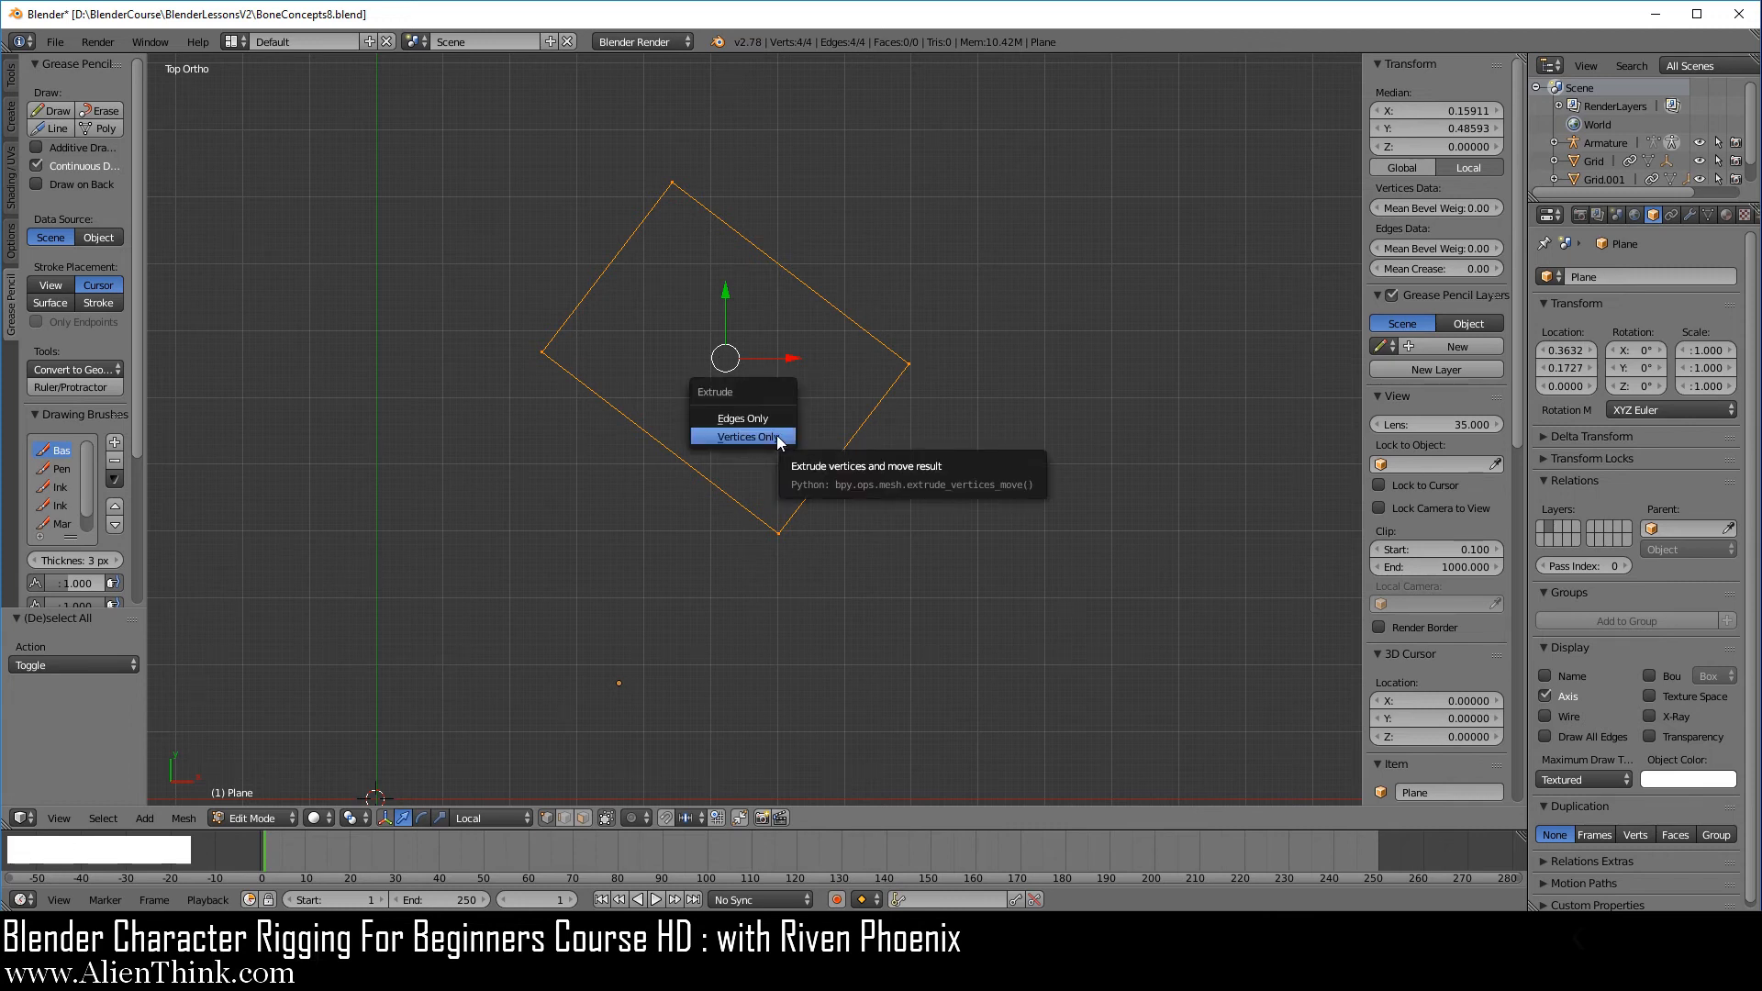
left_click(777, 438)
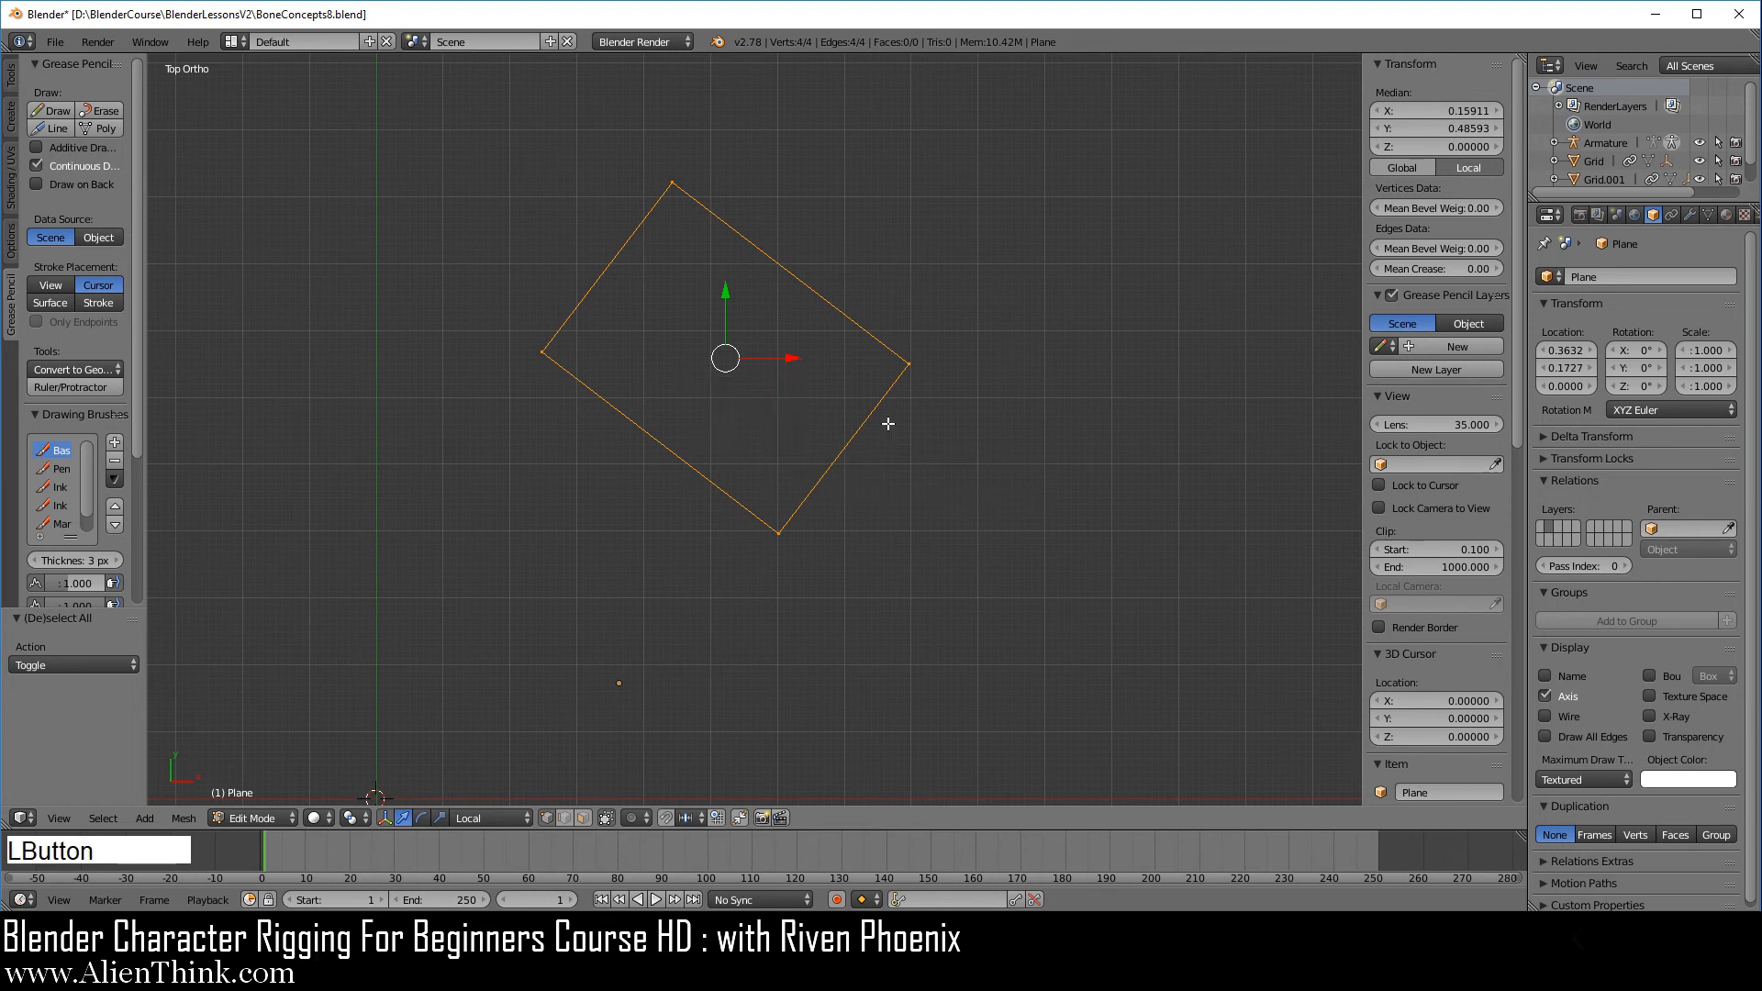
key("alt+e")
left_click(794, 422)
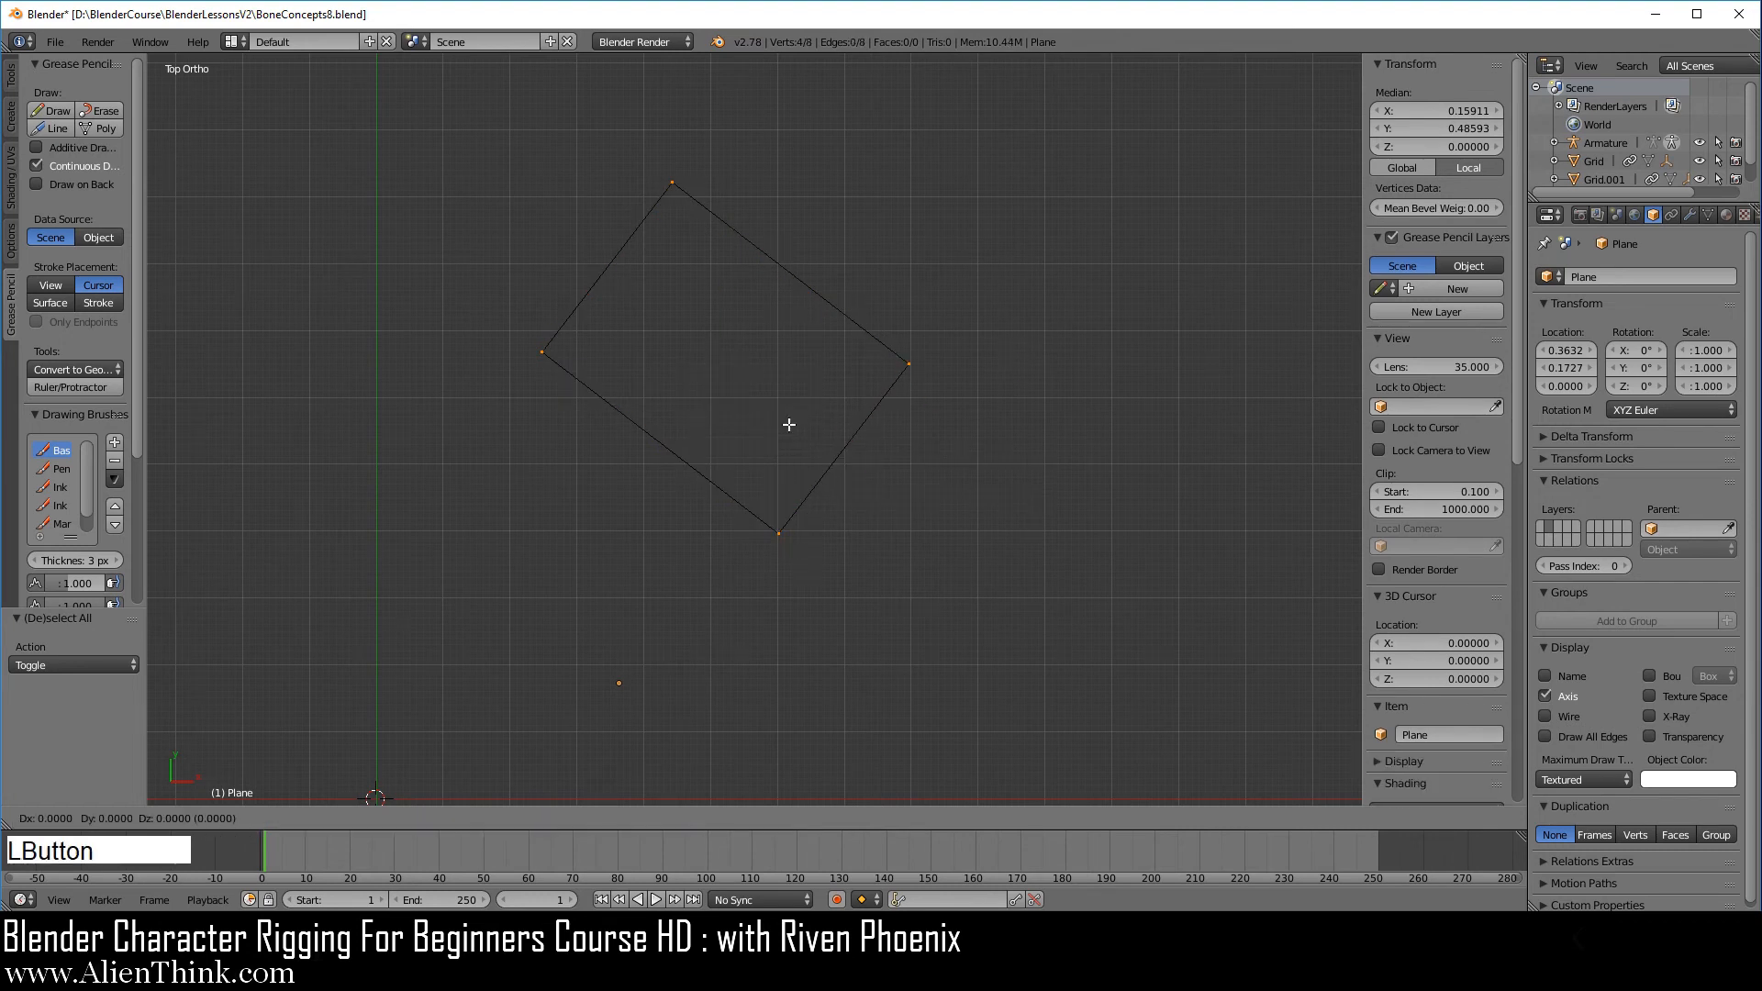
right_click(986, 373)
Step: Snap the 3D cursor to the selected vertices' median, and snap the extruded vertices to the cursor
key("shift+s")
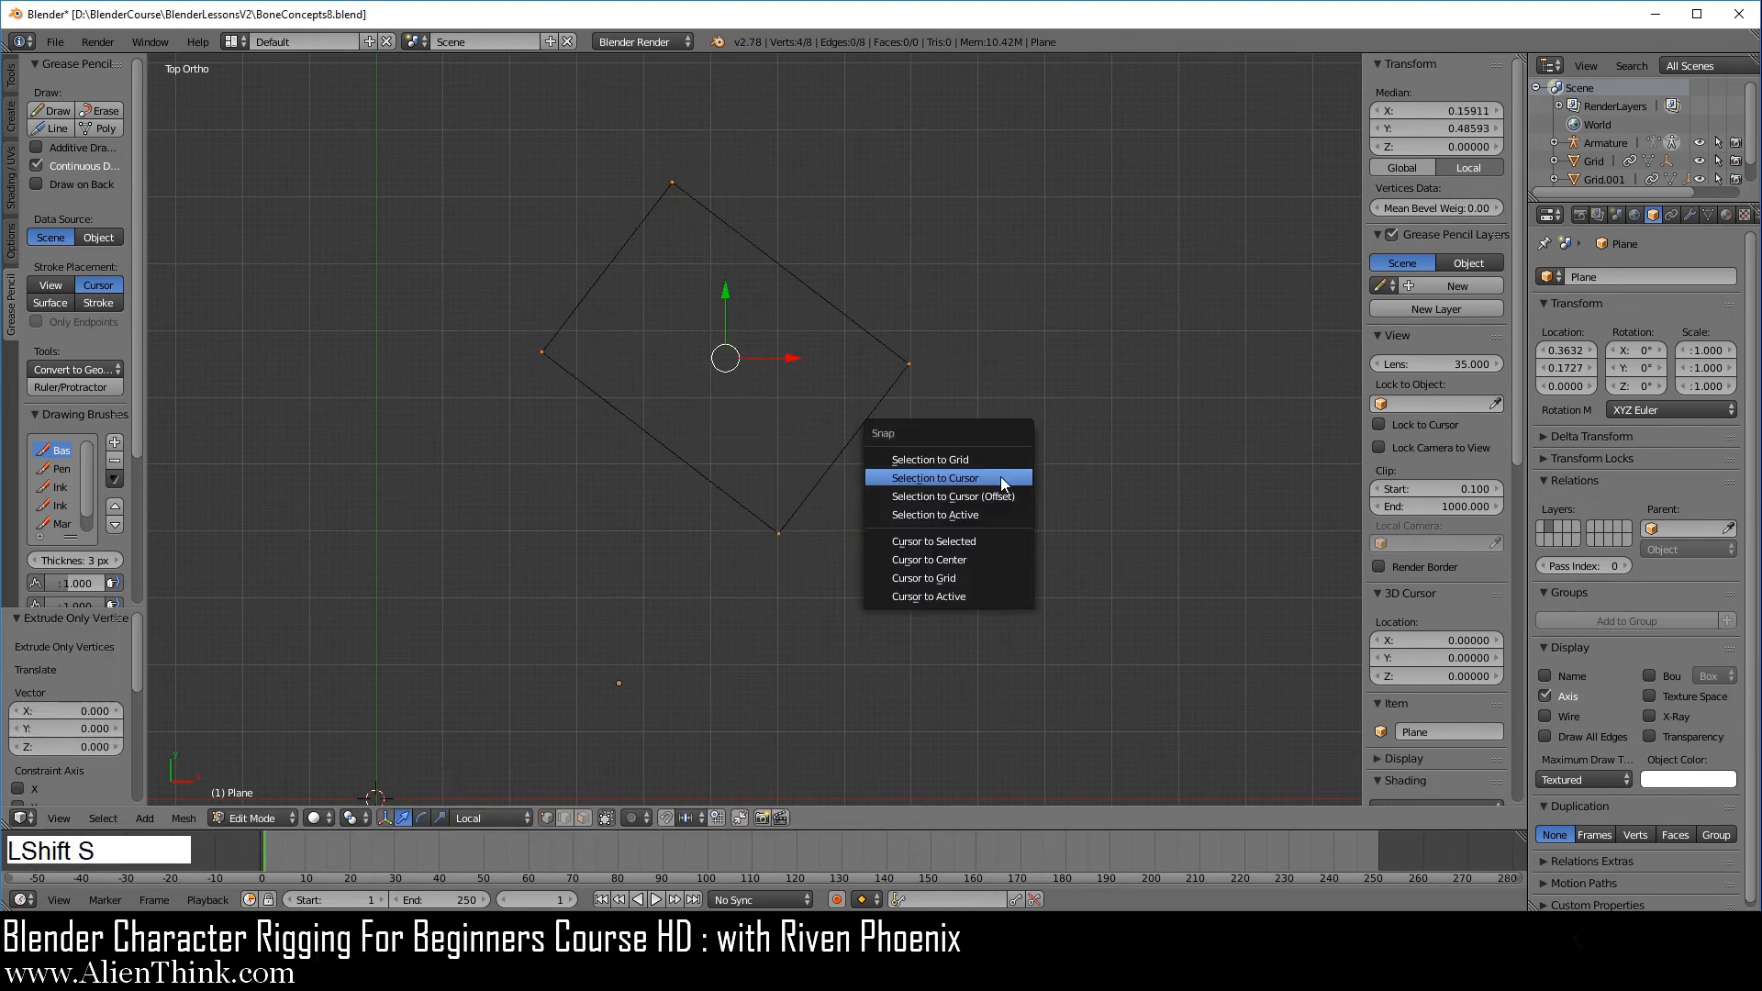
left_click(970, 542)
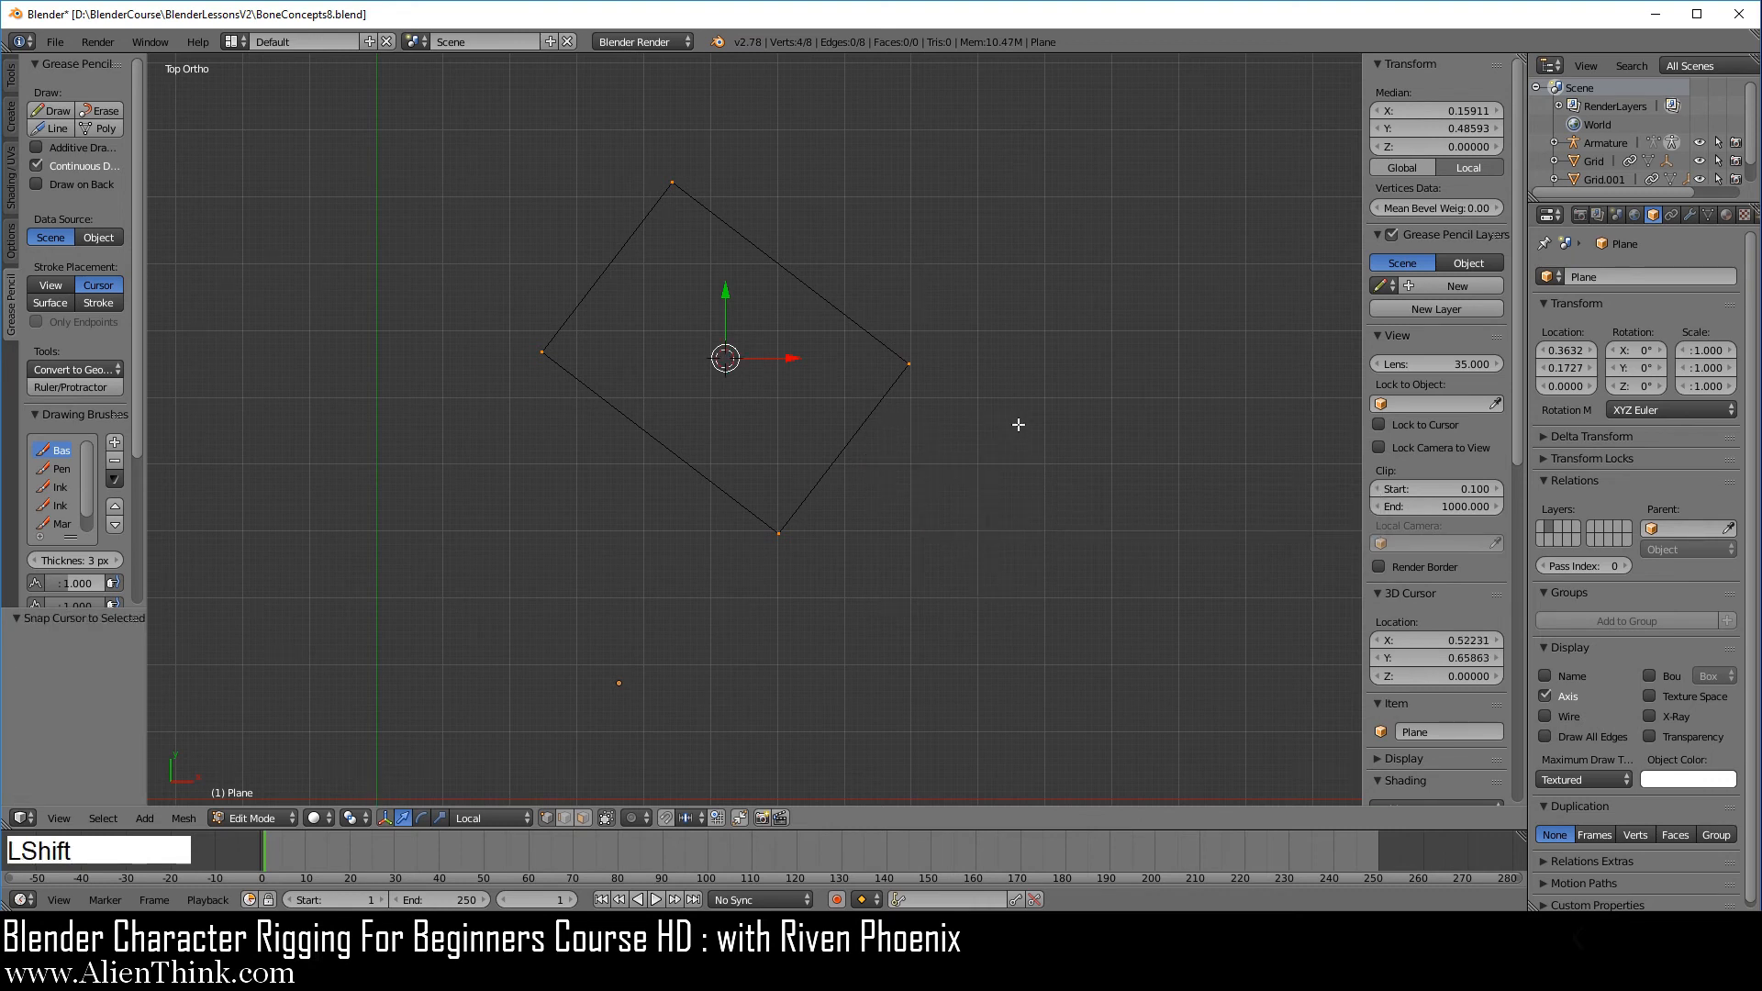
key("shift+s")
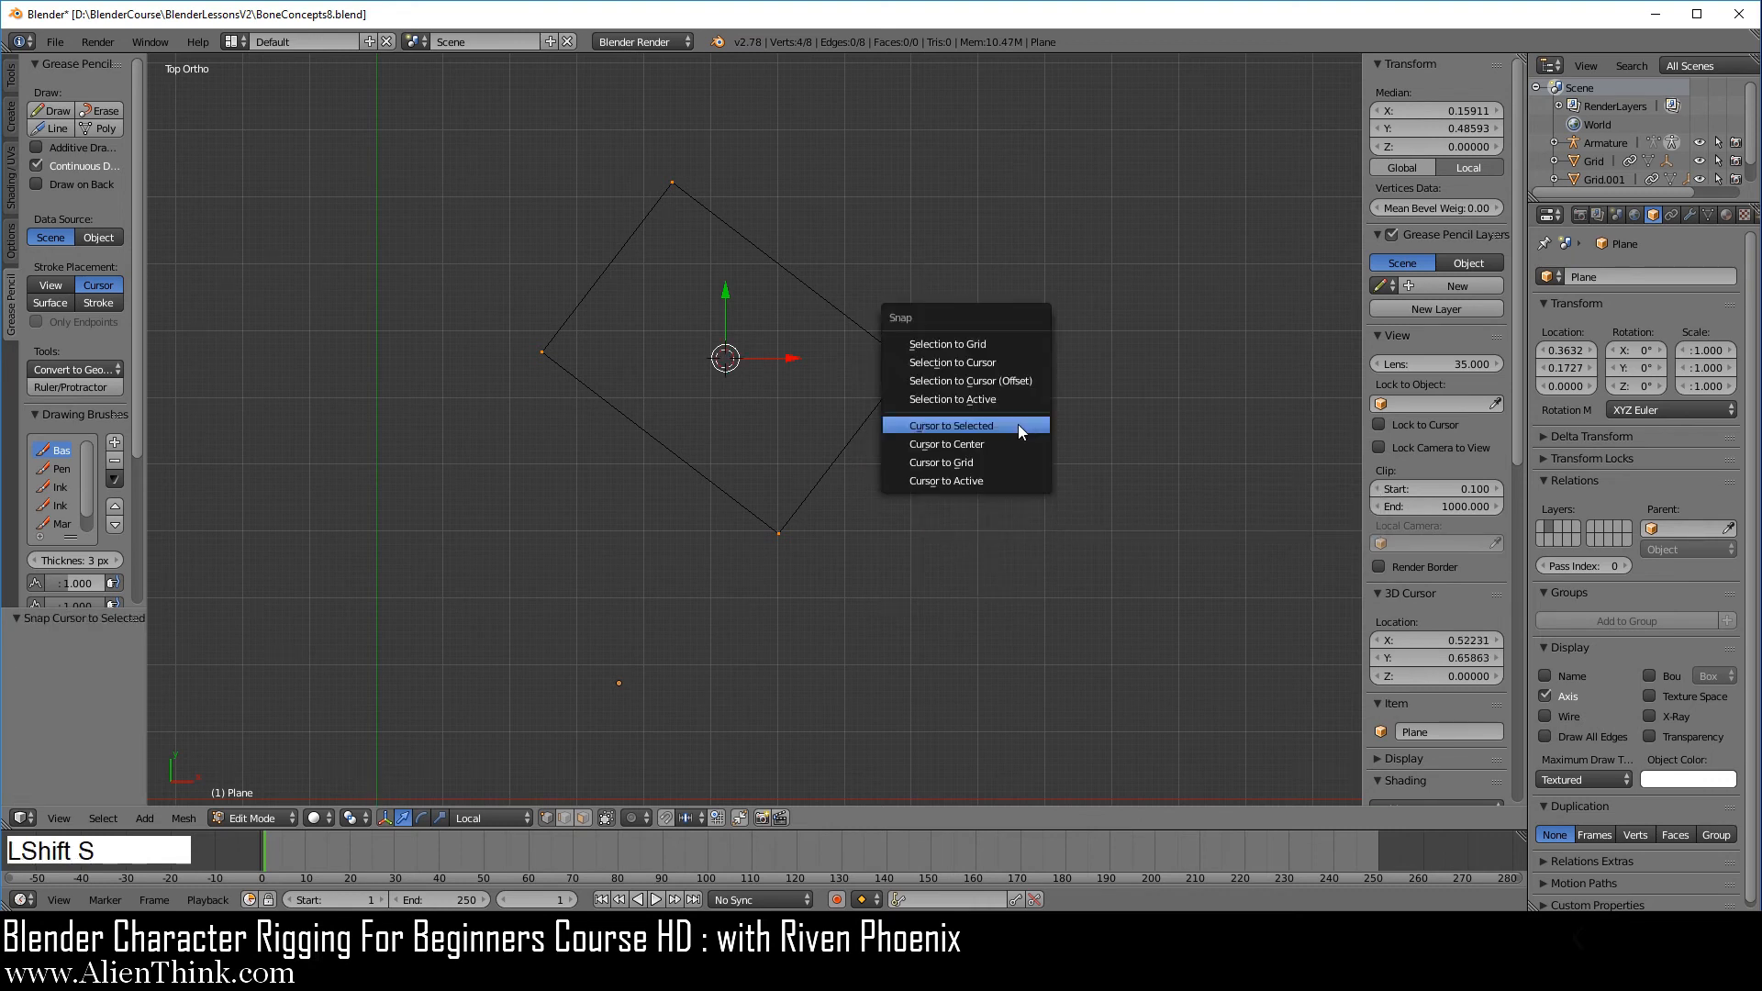
left_click(1004, 364)
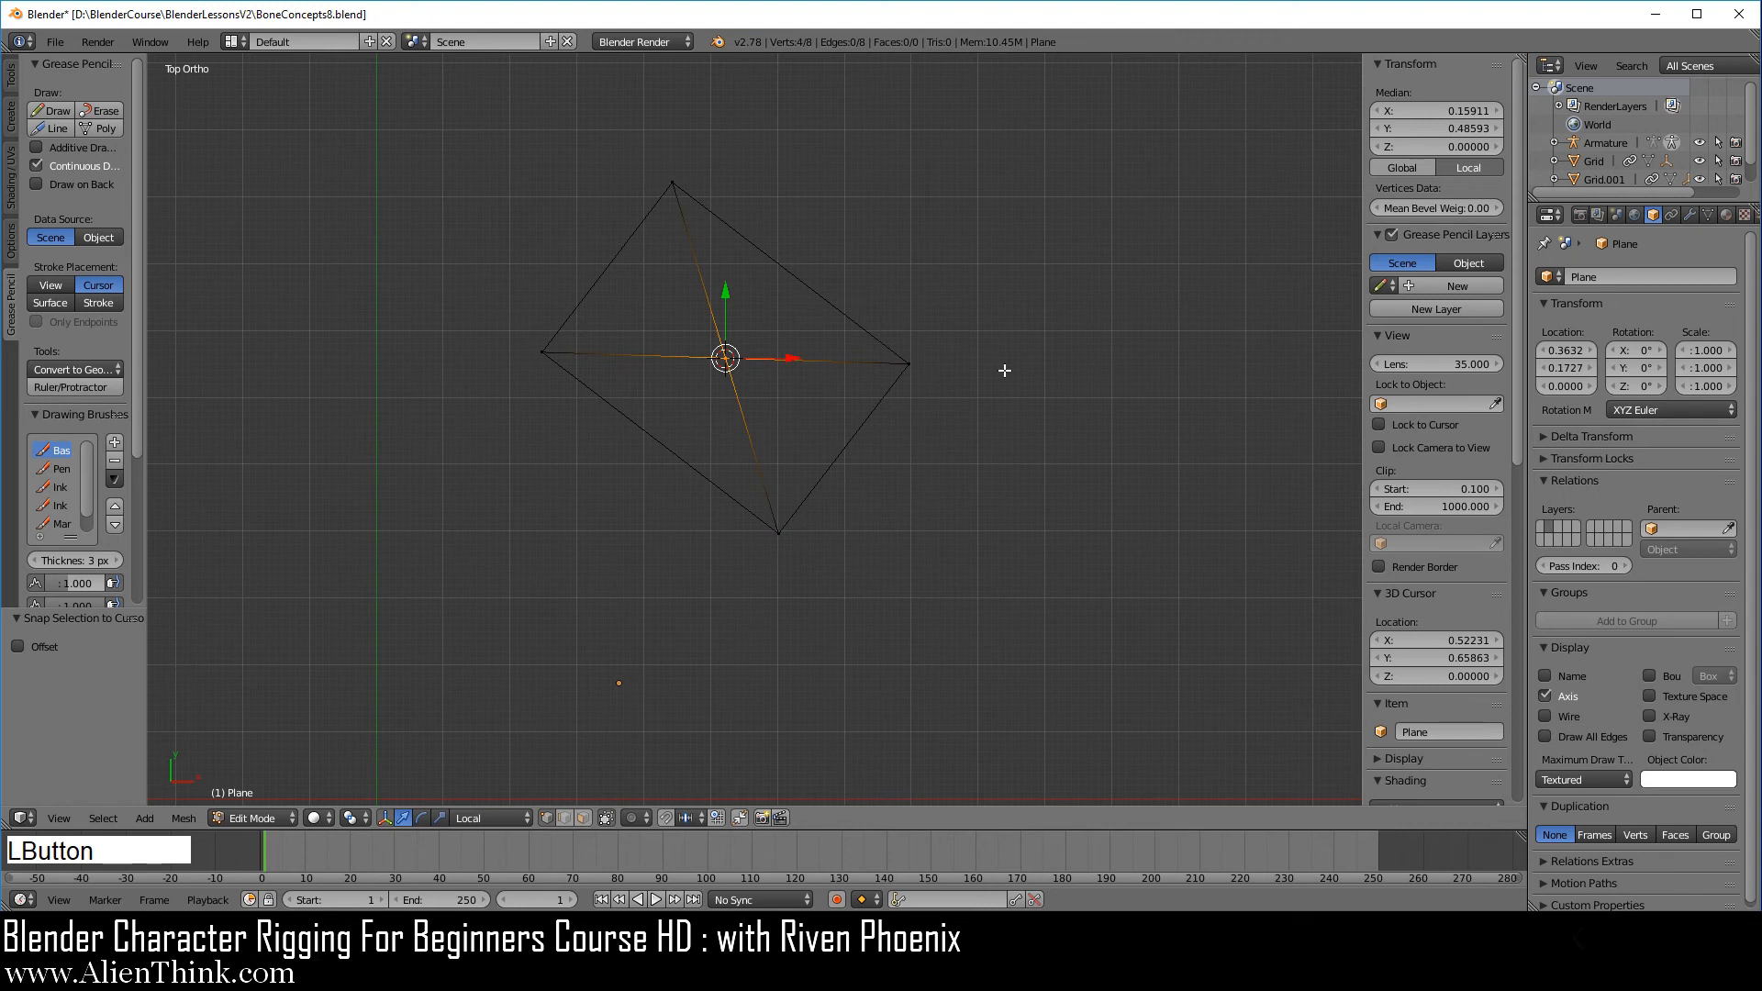
Step: Select the four outer corner vertices and try to rotate them around the rectangle's center
right_click(907, 368)
right_click(778, 531, "shift")
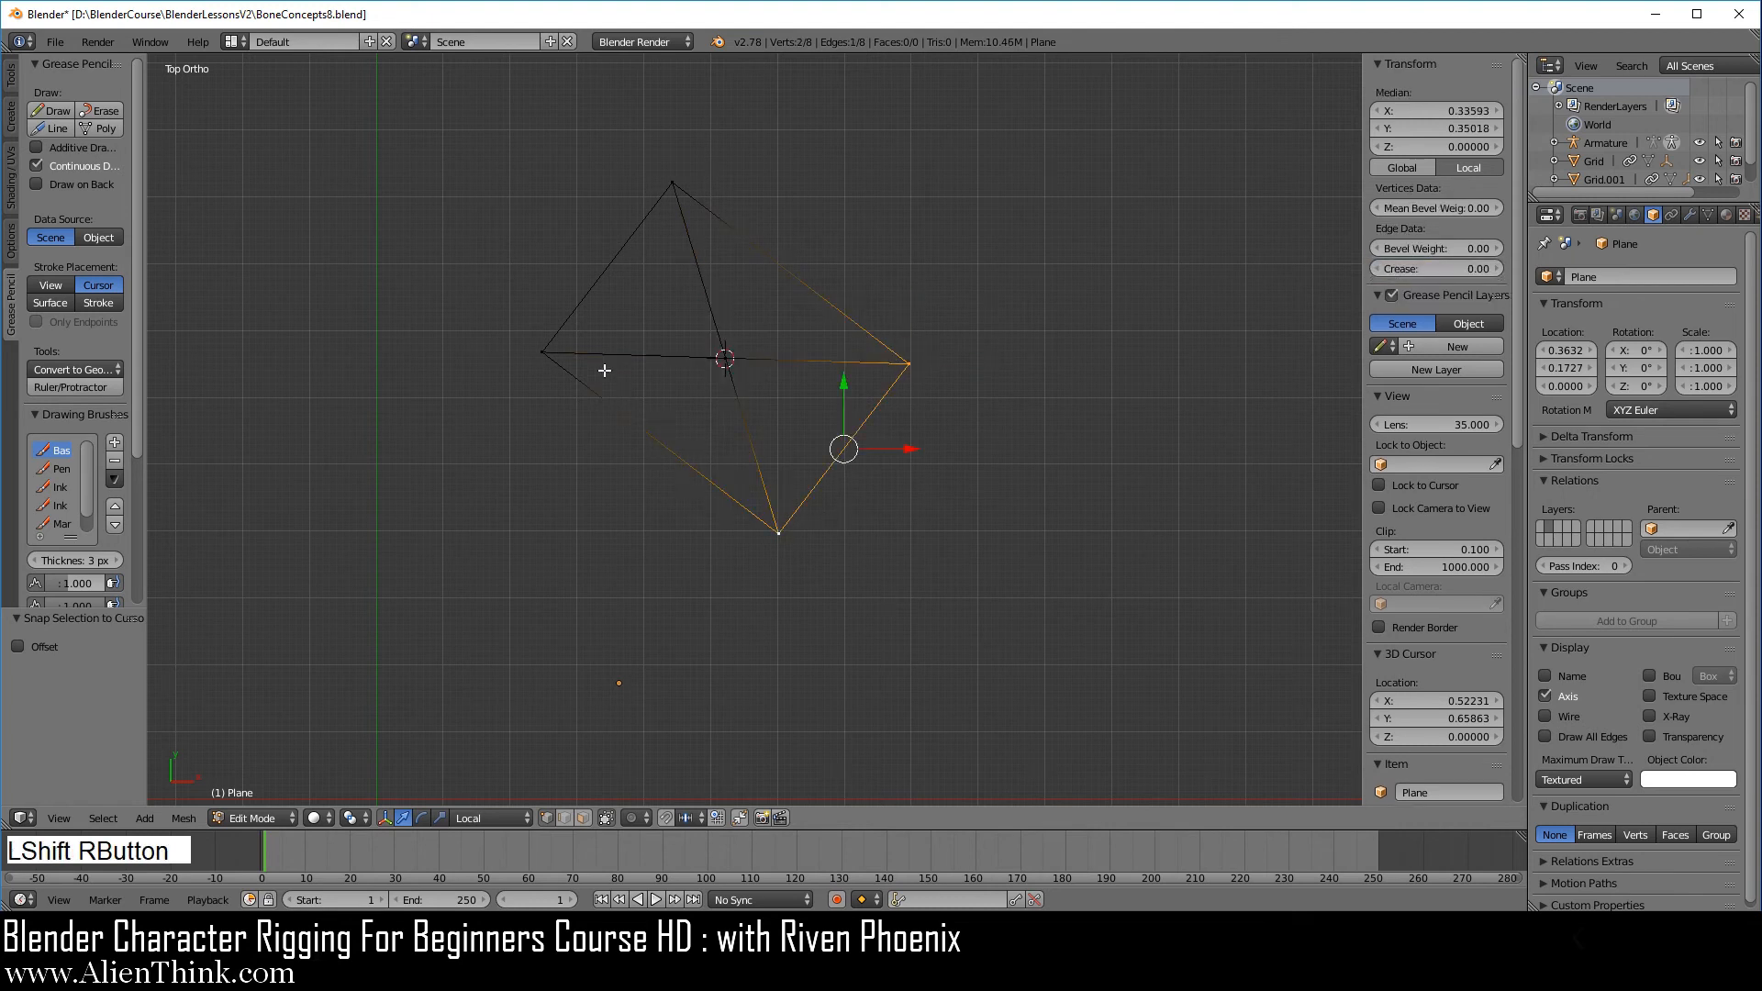
right_click(543, 351, "shift")
right_click(657, 171, "shift")
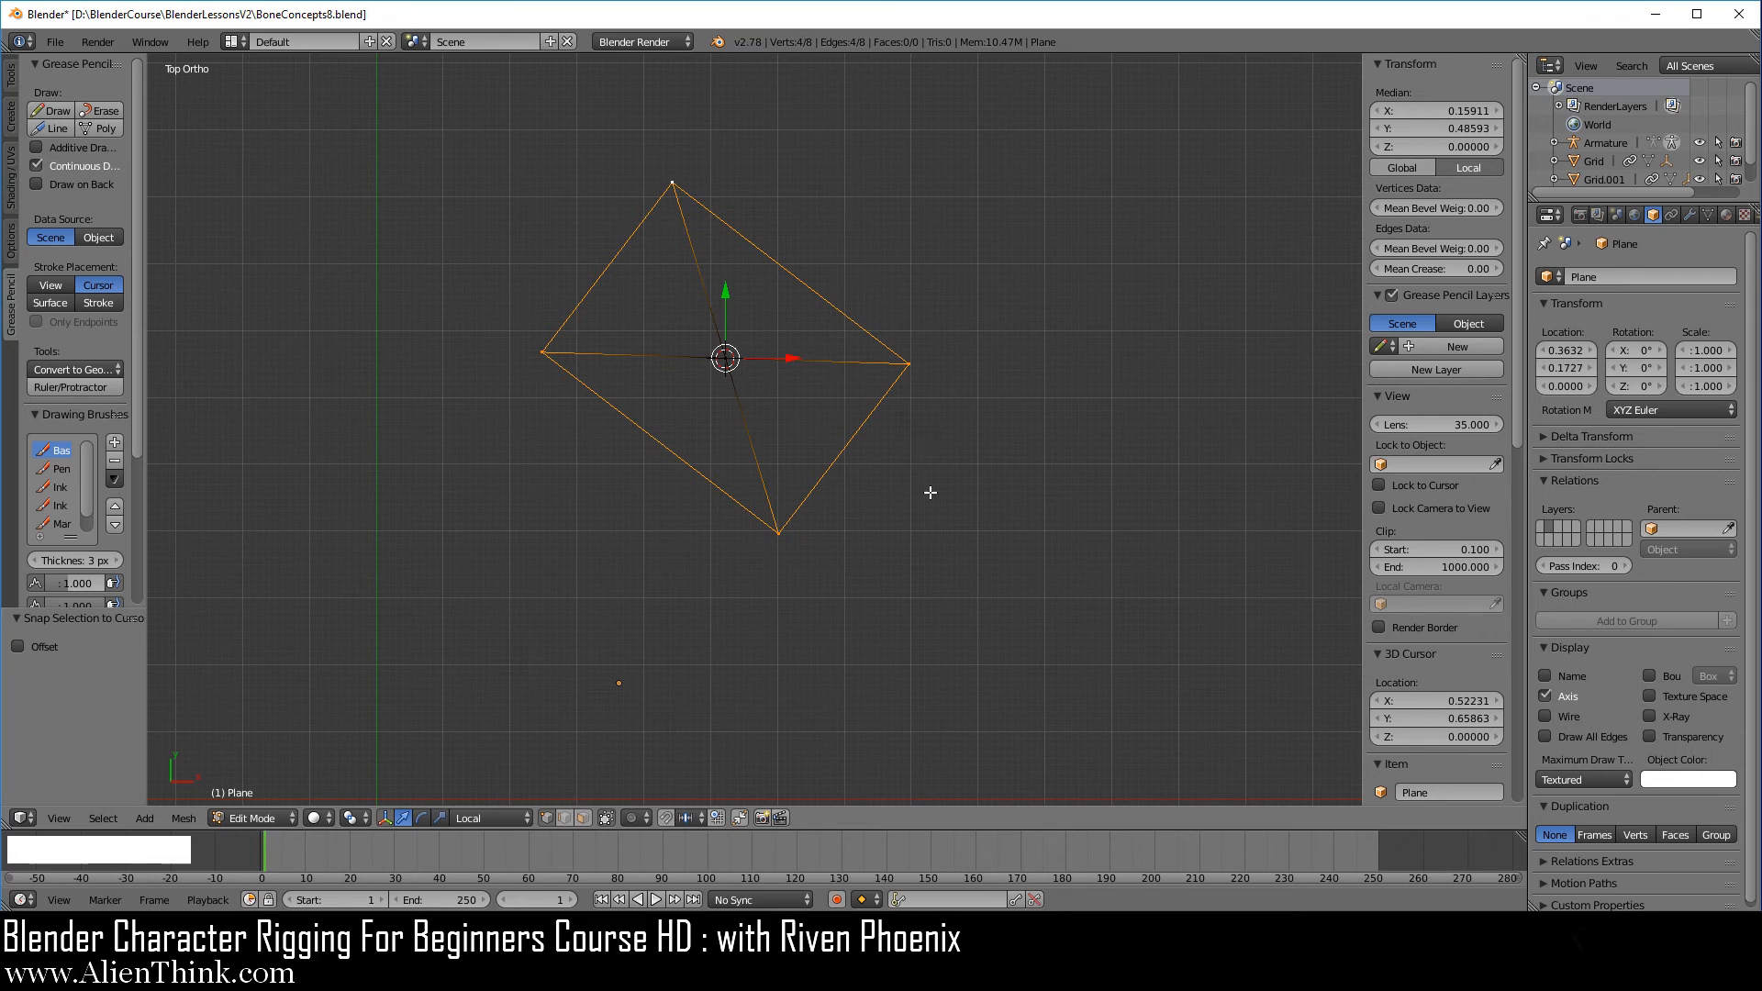
key("r")
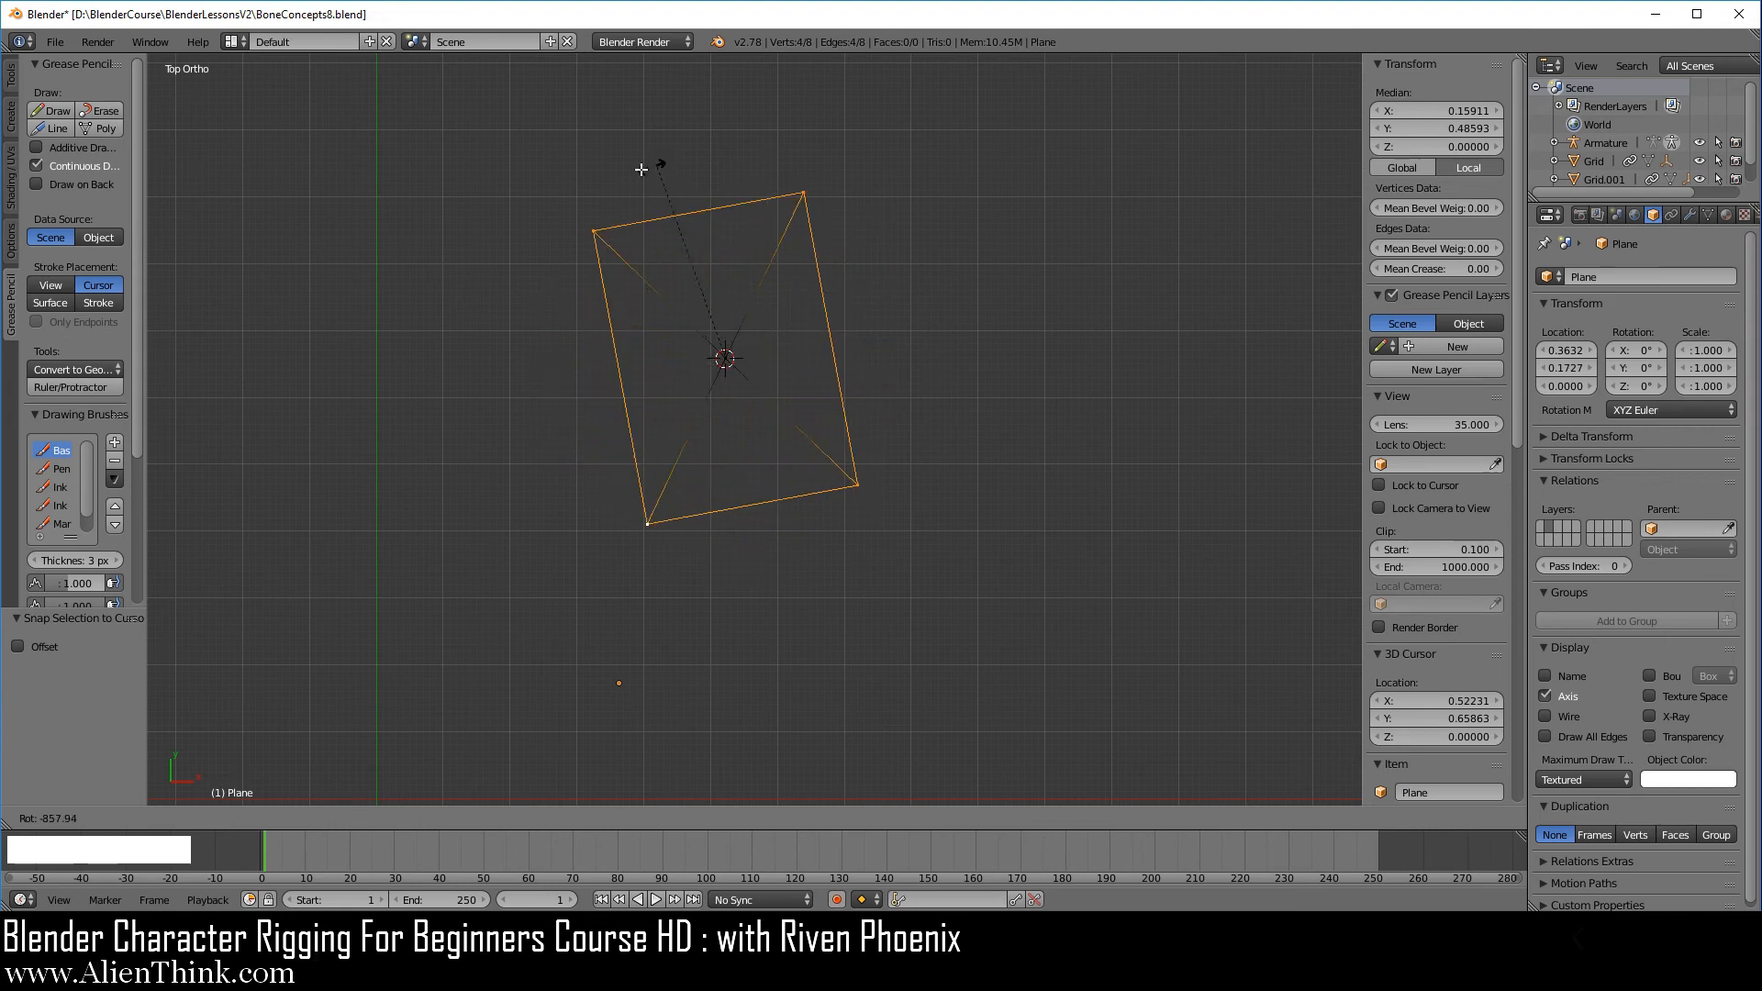
right_click(908, 443)
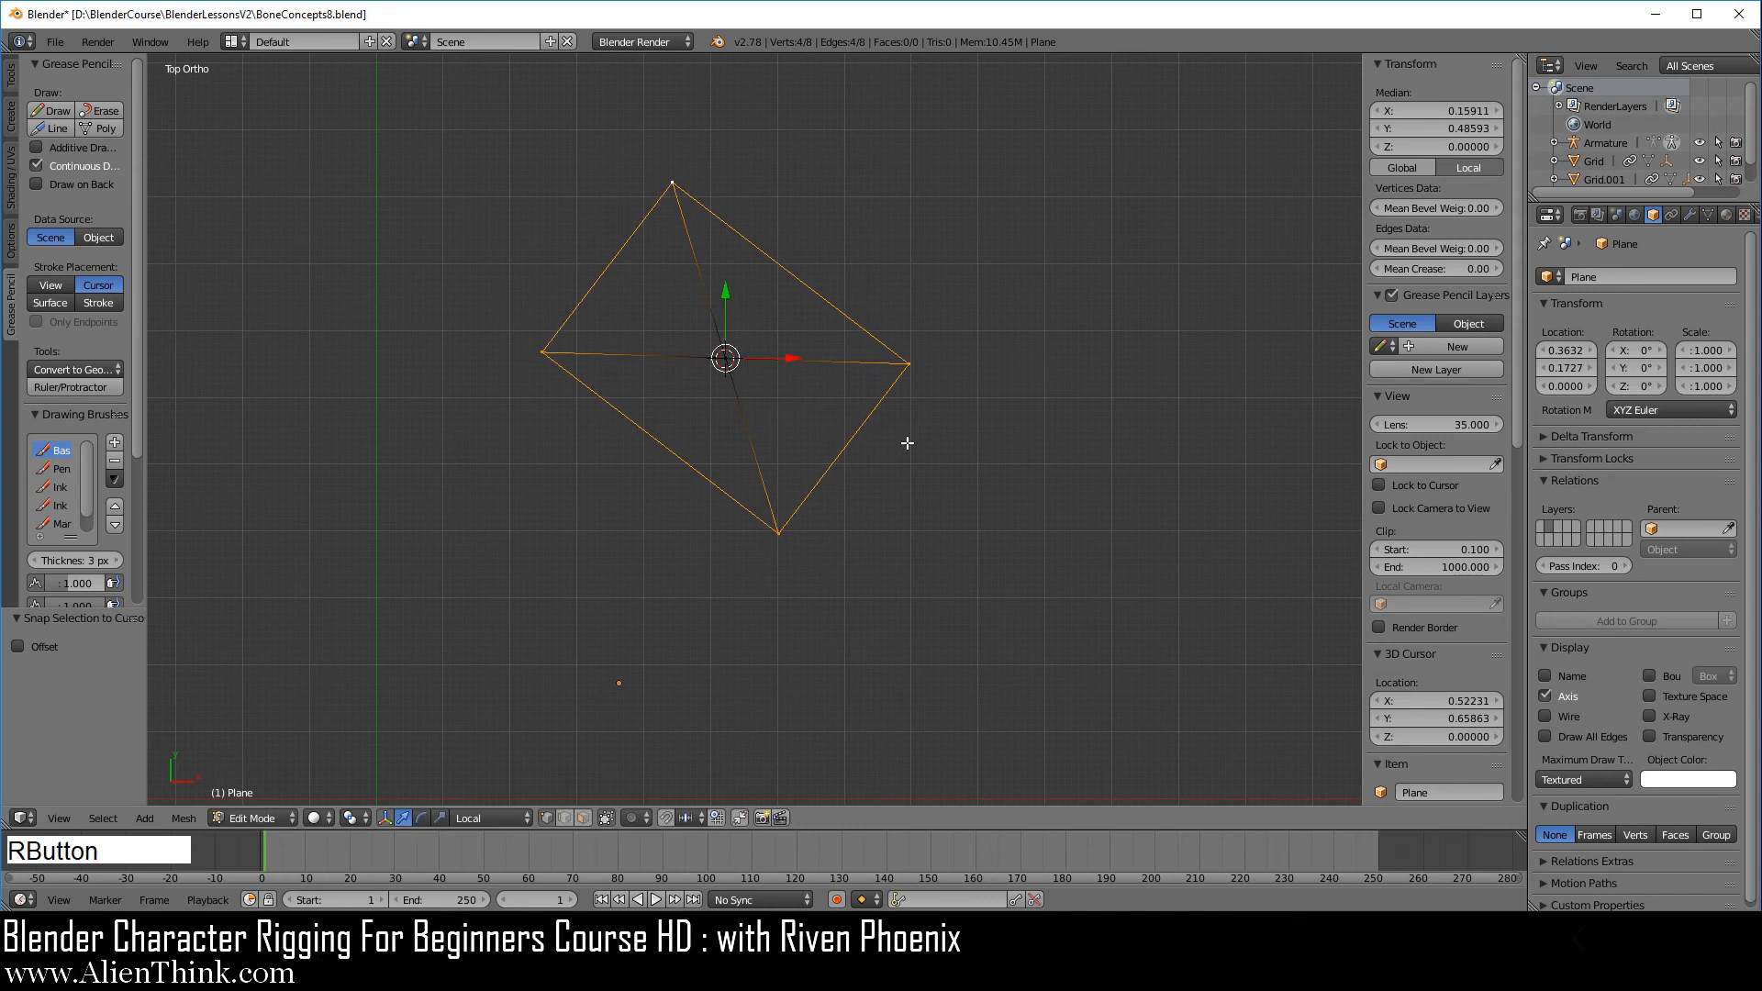
Step: Deselect everything, and delete the four overlapping vertices at the center of the rectangle
left_click(607, 817)
key("a")
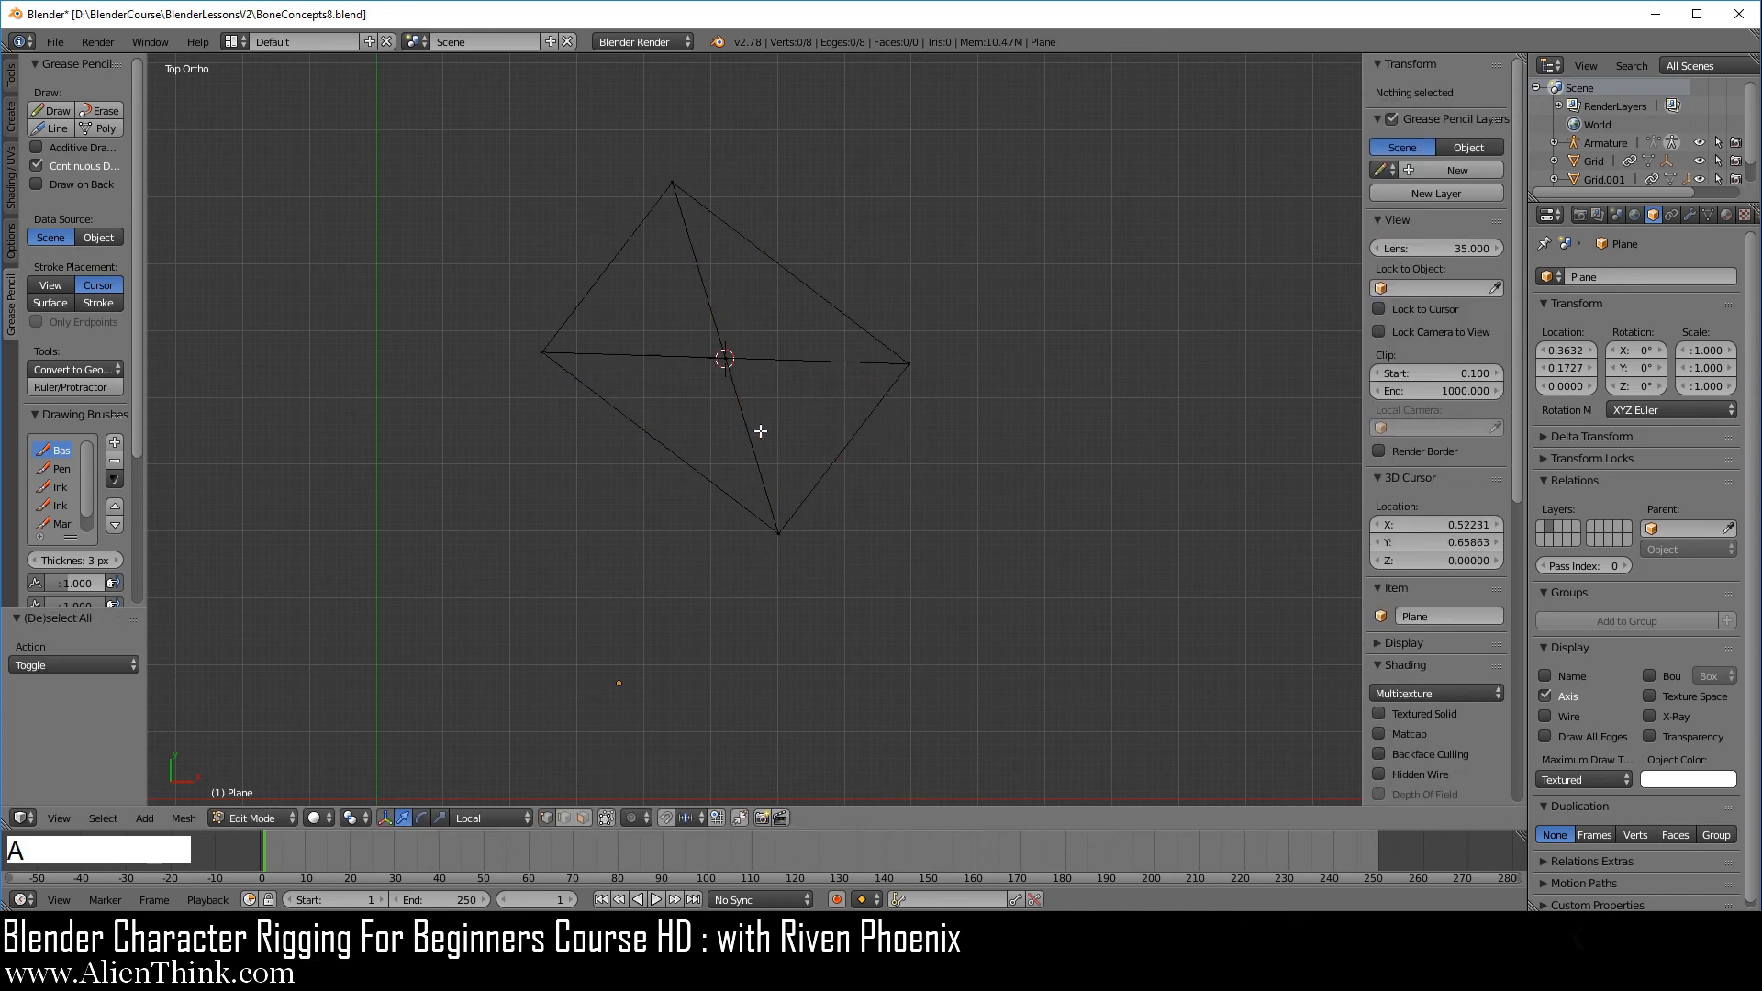
right_click(724, 358)
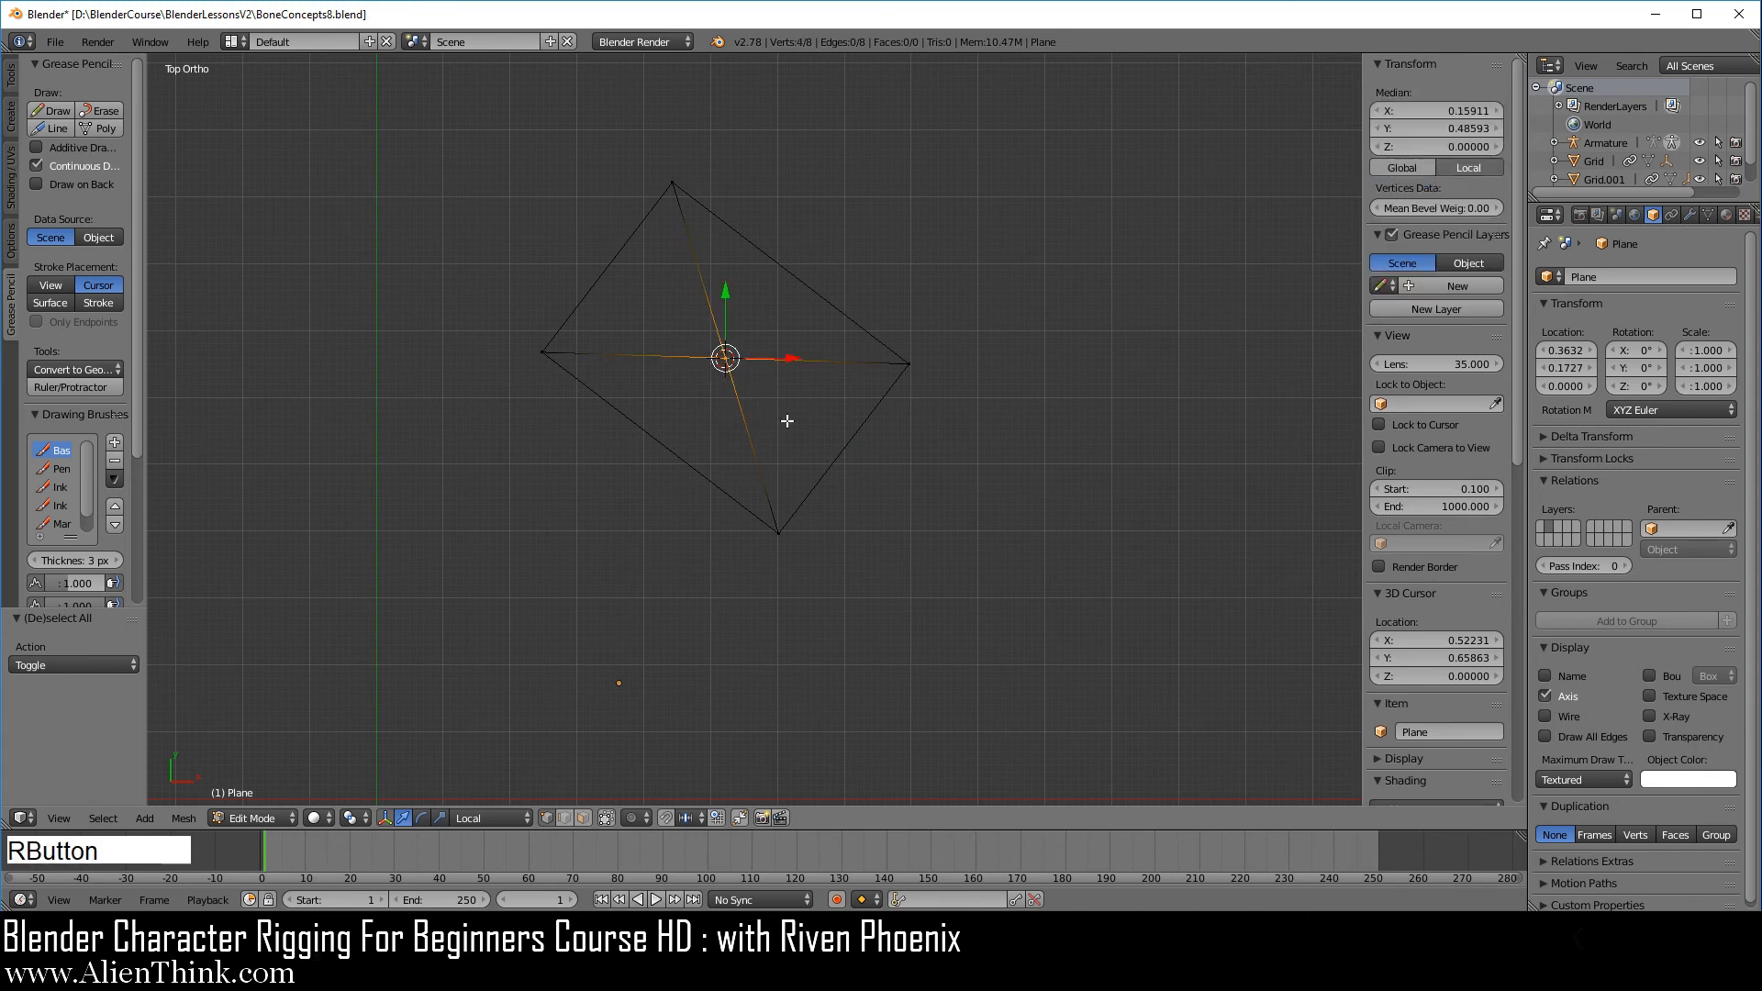
key("x")
left_click(753, 343)
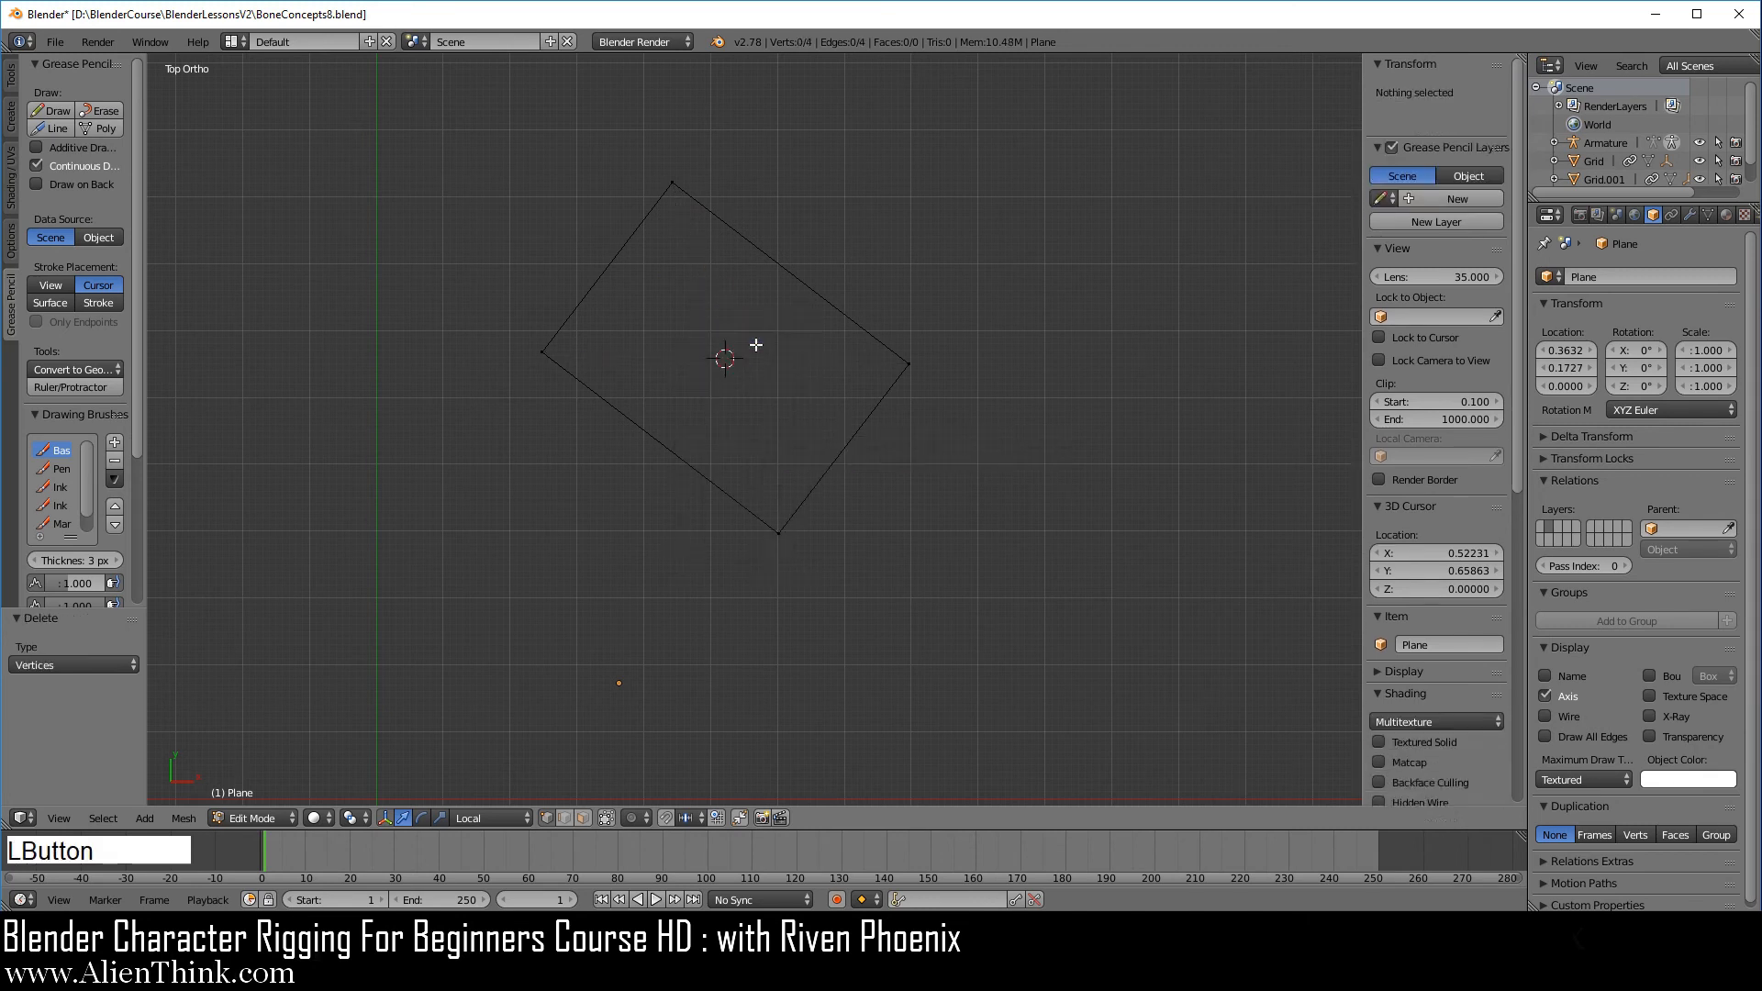
Step: Select the four corner vertices of the rectangle and extrude them 0.24 units straight up along Z in the front view
key("c")
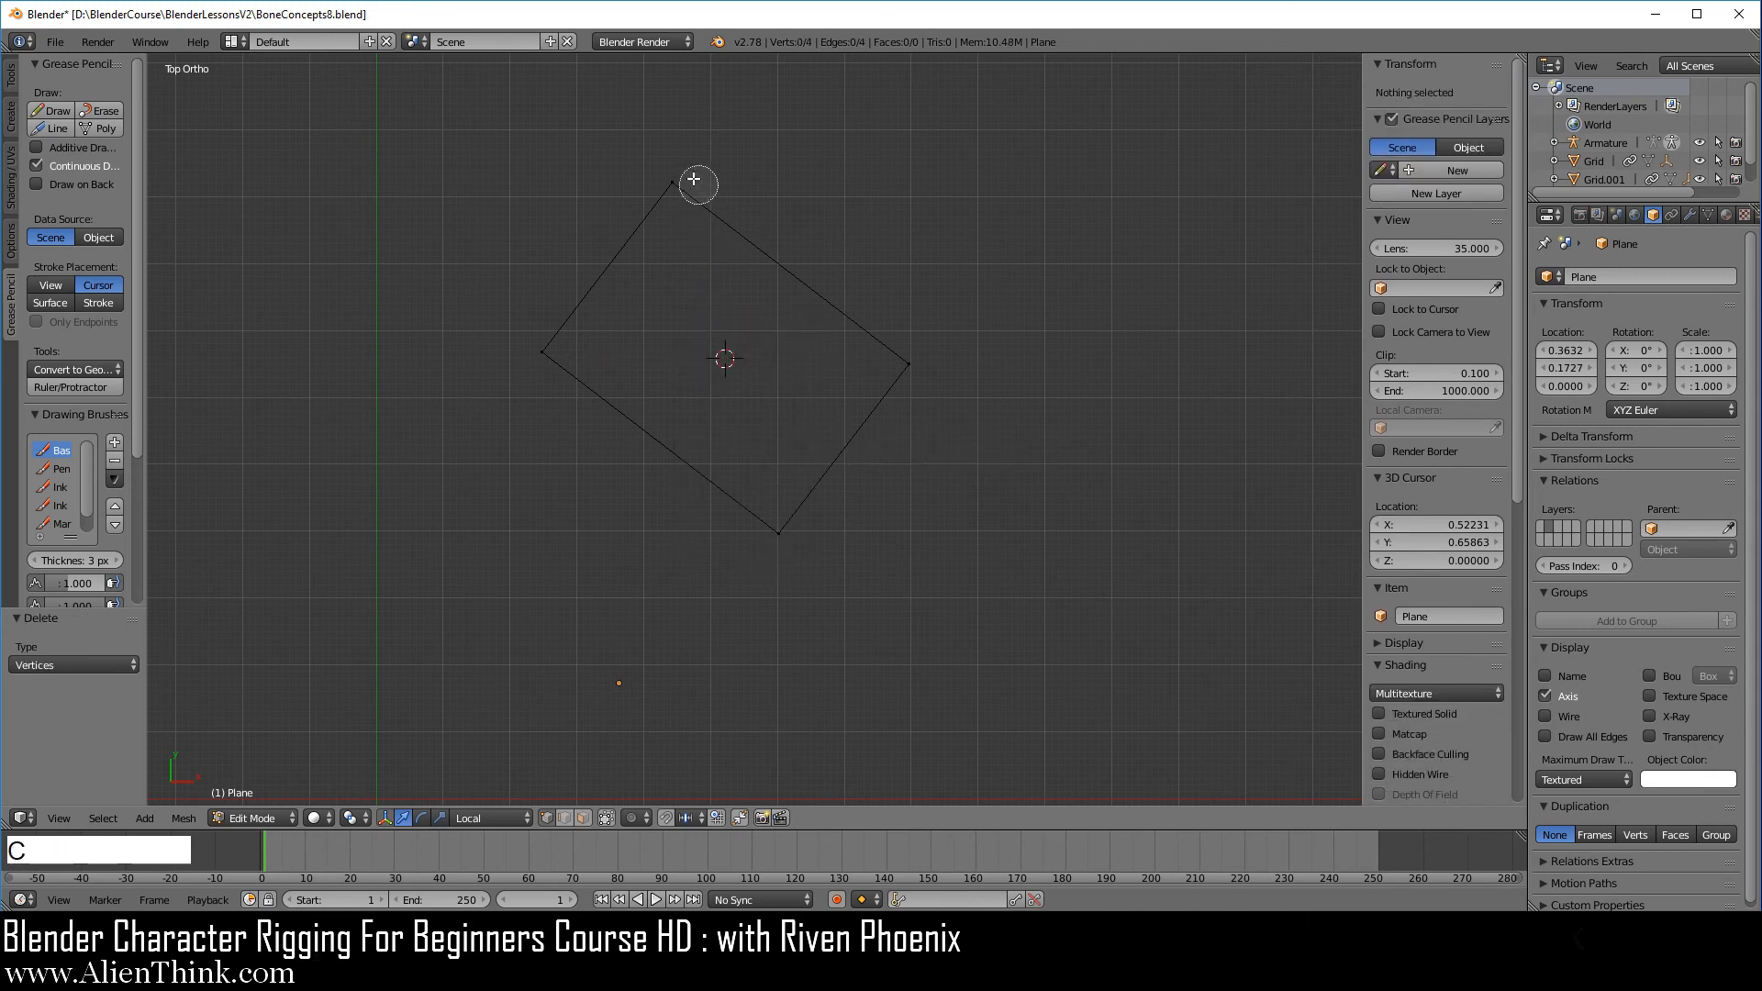
mouse_move(696, 181)
left_mouse_down()
mouse_move(570, 354)
mouse_move(542, 346)
mouse_move(798, 538)
mouse_move(928, 346)
left_mouse_up()
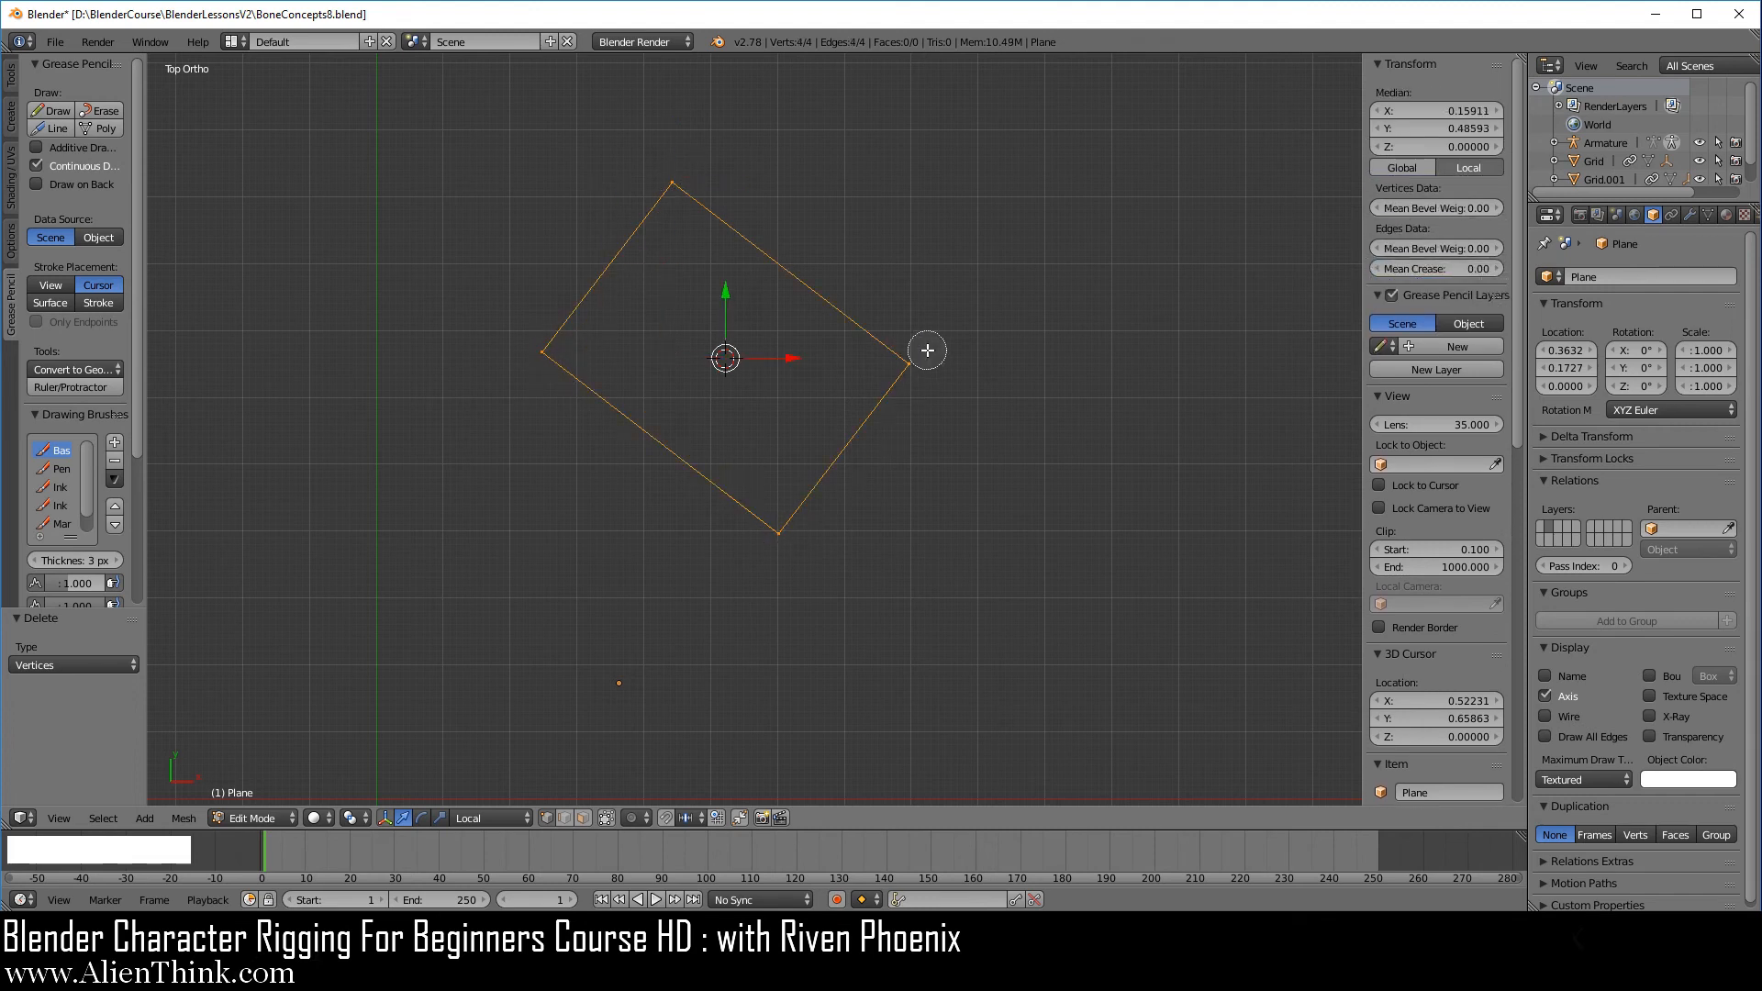
right_click(888, 554)
key("1")
key("e")
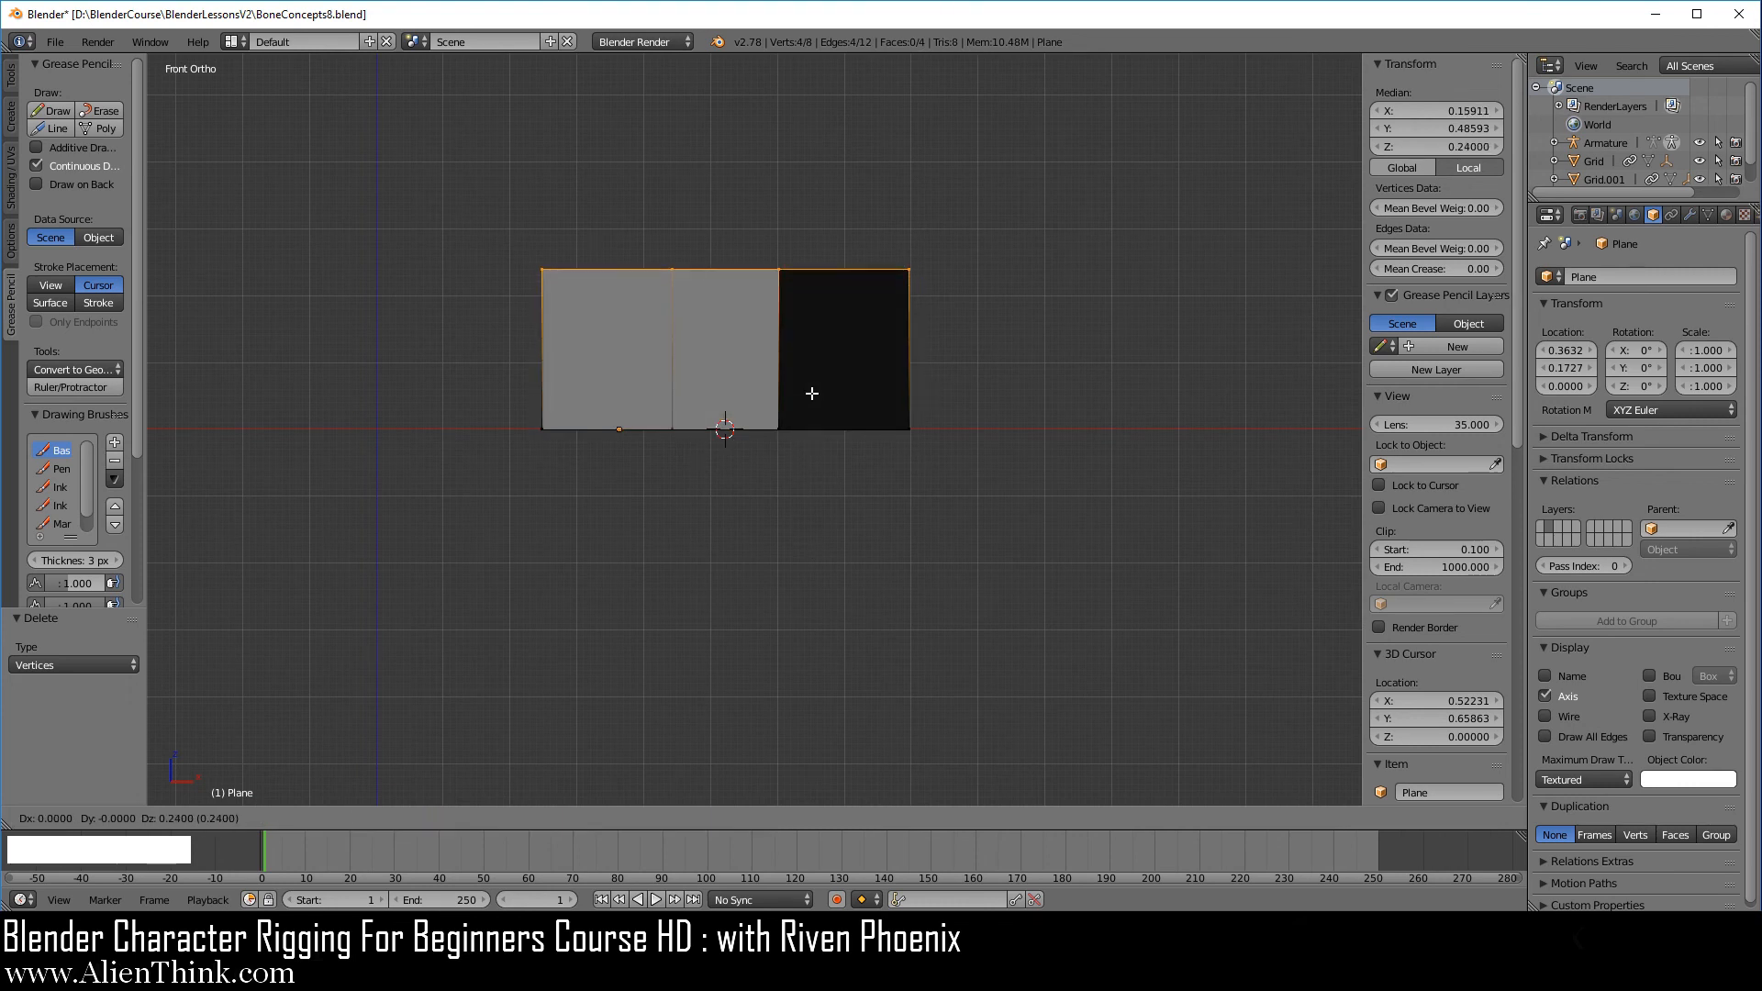
left_click(813, 393, "ctrl")
Step: Select all of the extruded box and delete only its faces, keeping the wireframe edges
key("a")
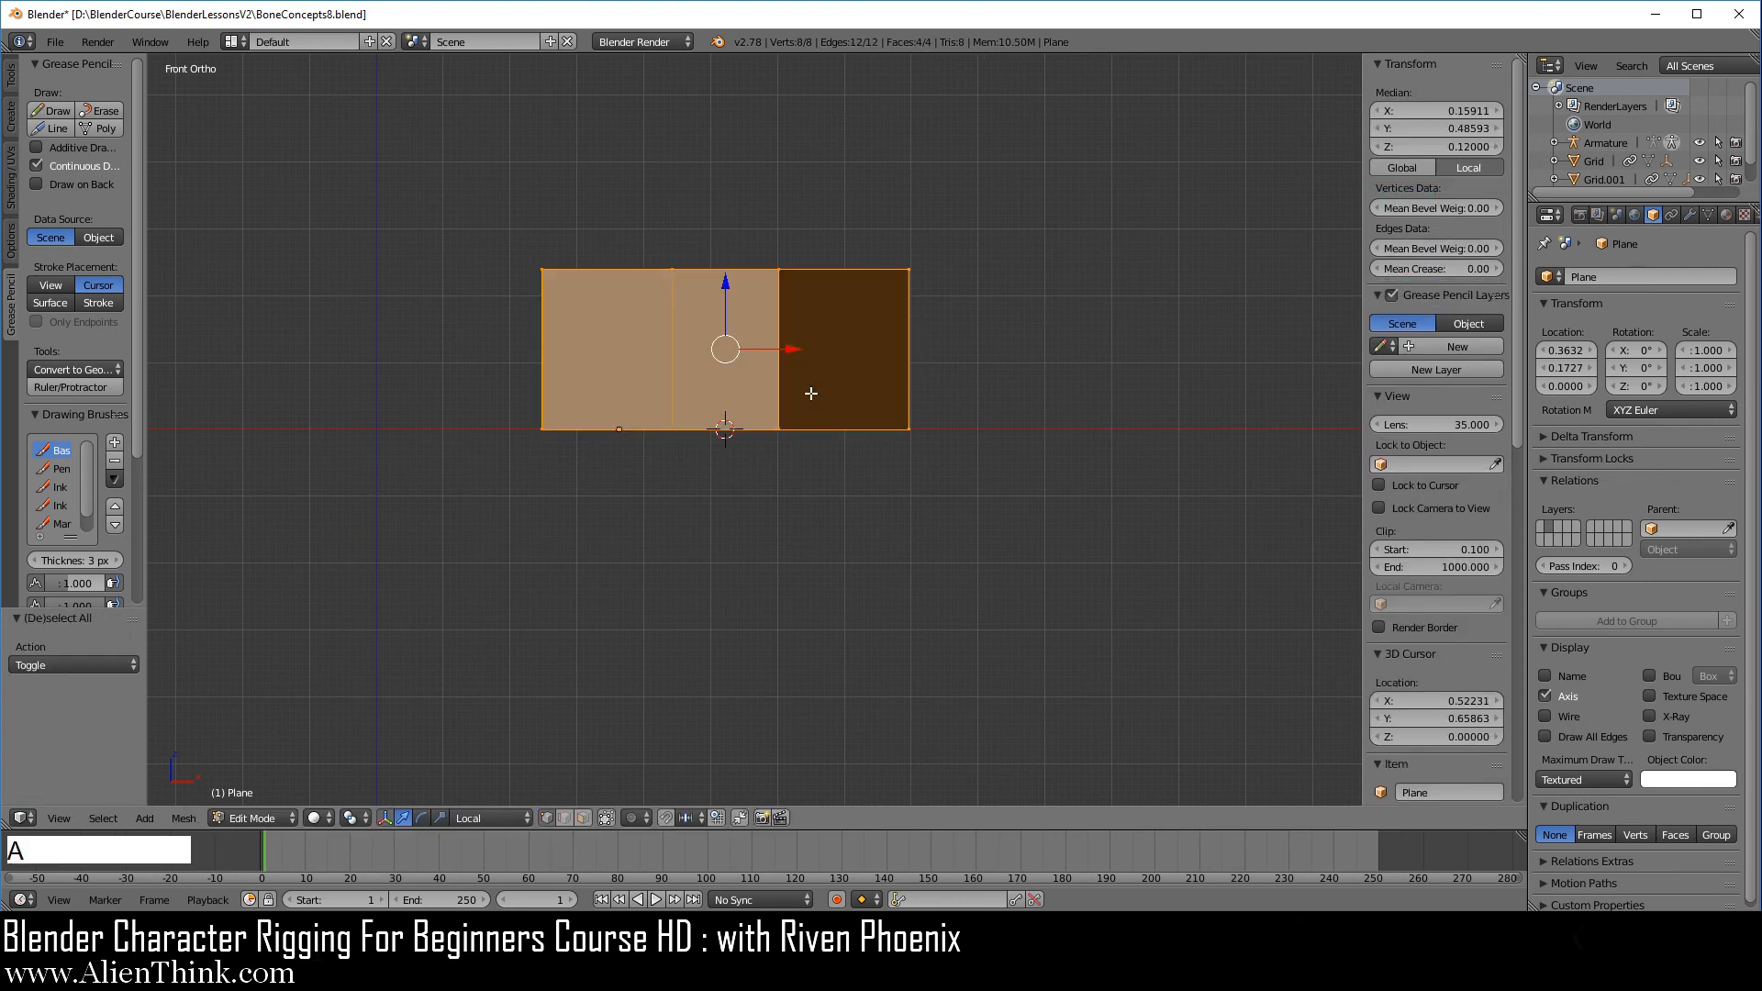
key("x")
left_click(725, 474)
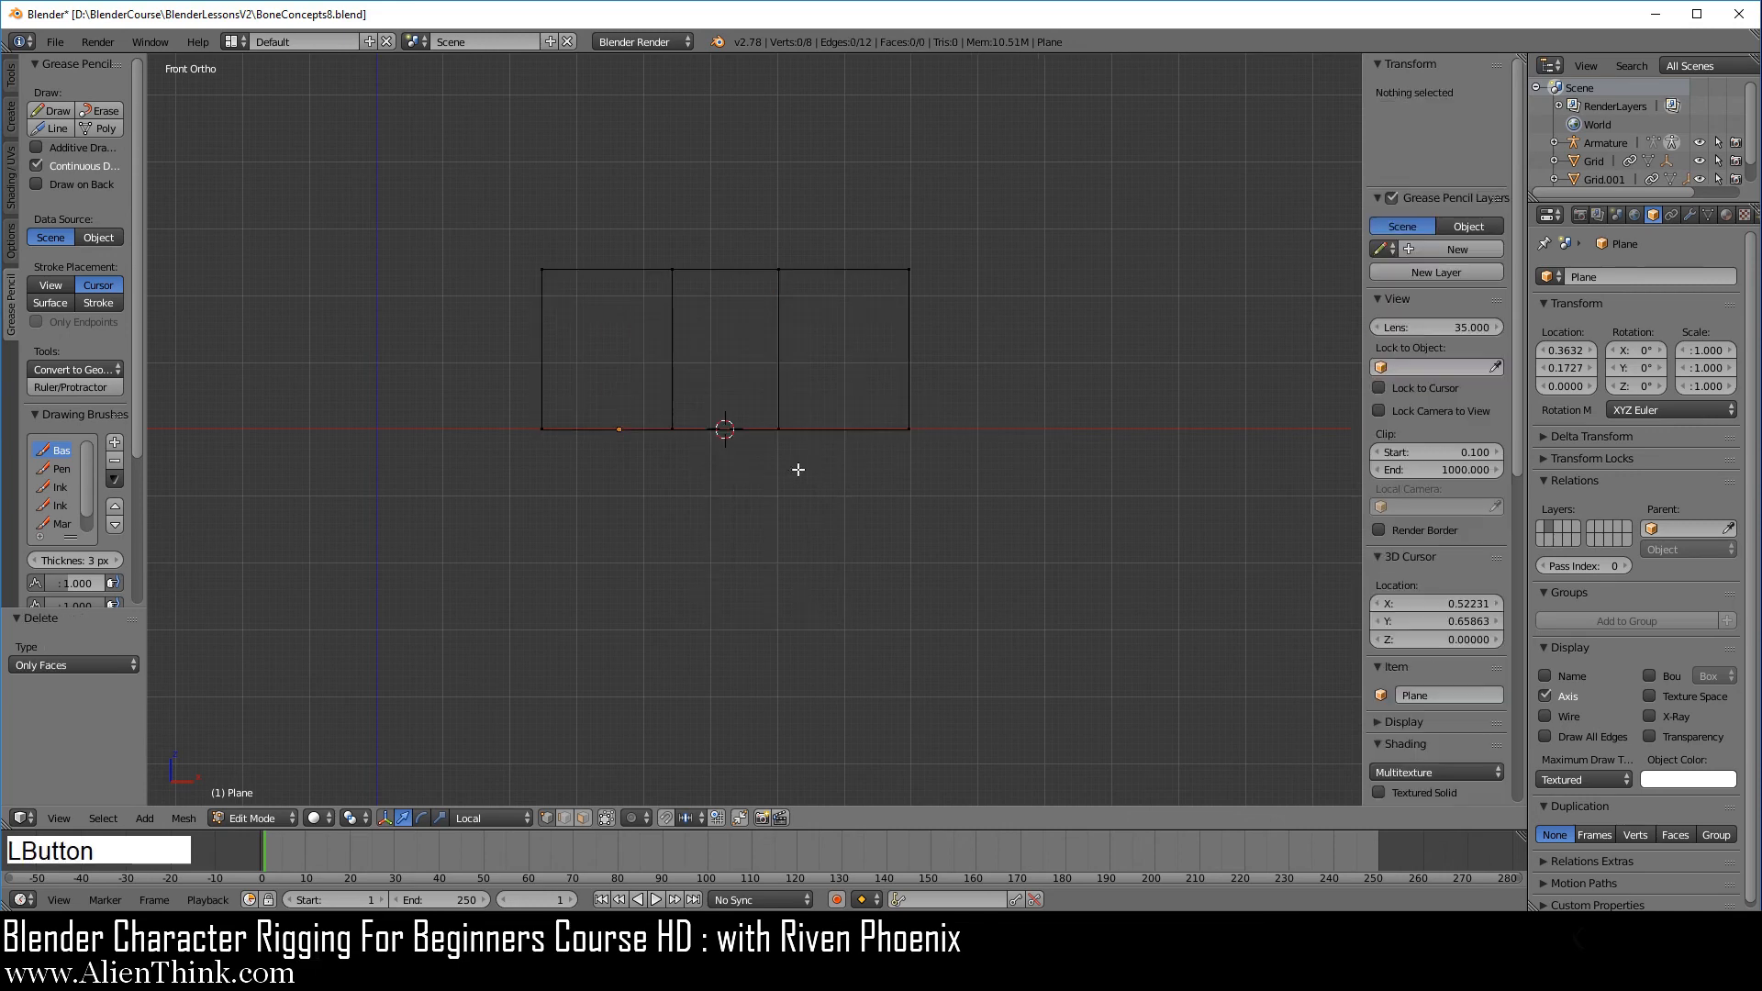
Step: Select all vertices of the wireframe box and try a trackball rotation around their median point
middle_click_drag(863, 317, 816, 465)
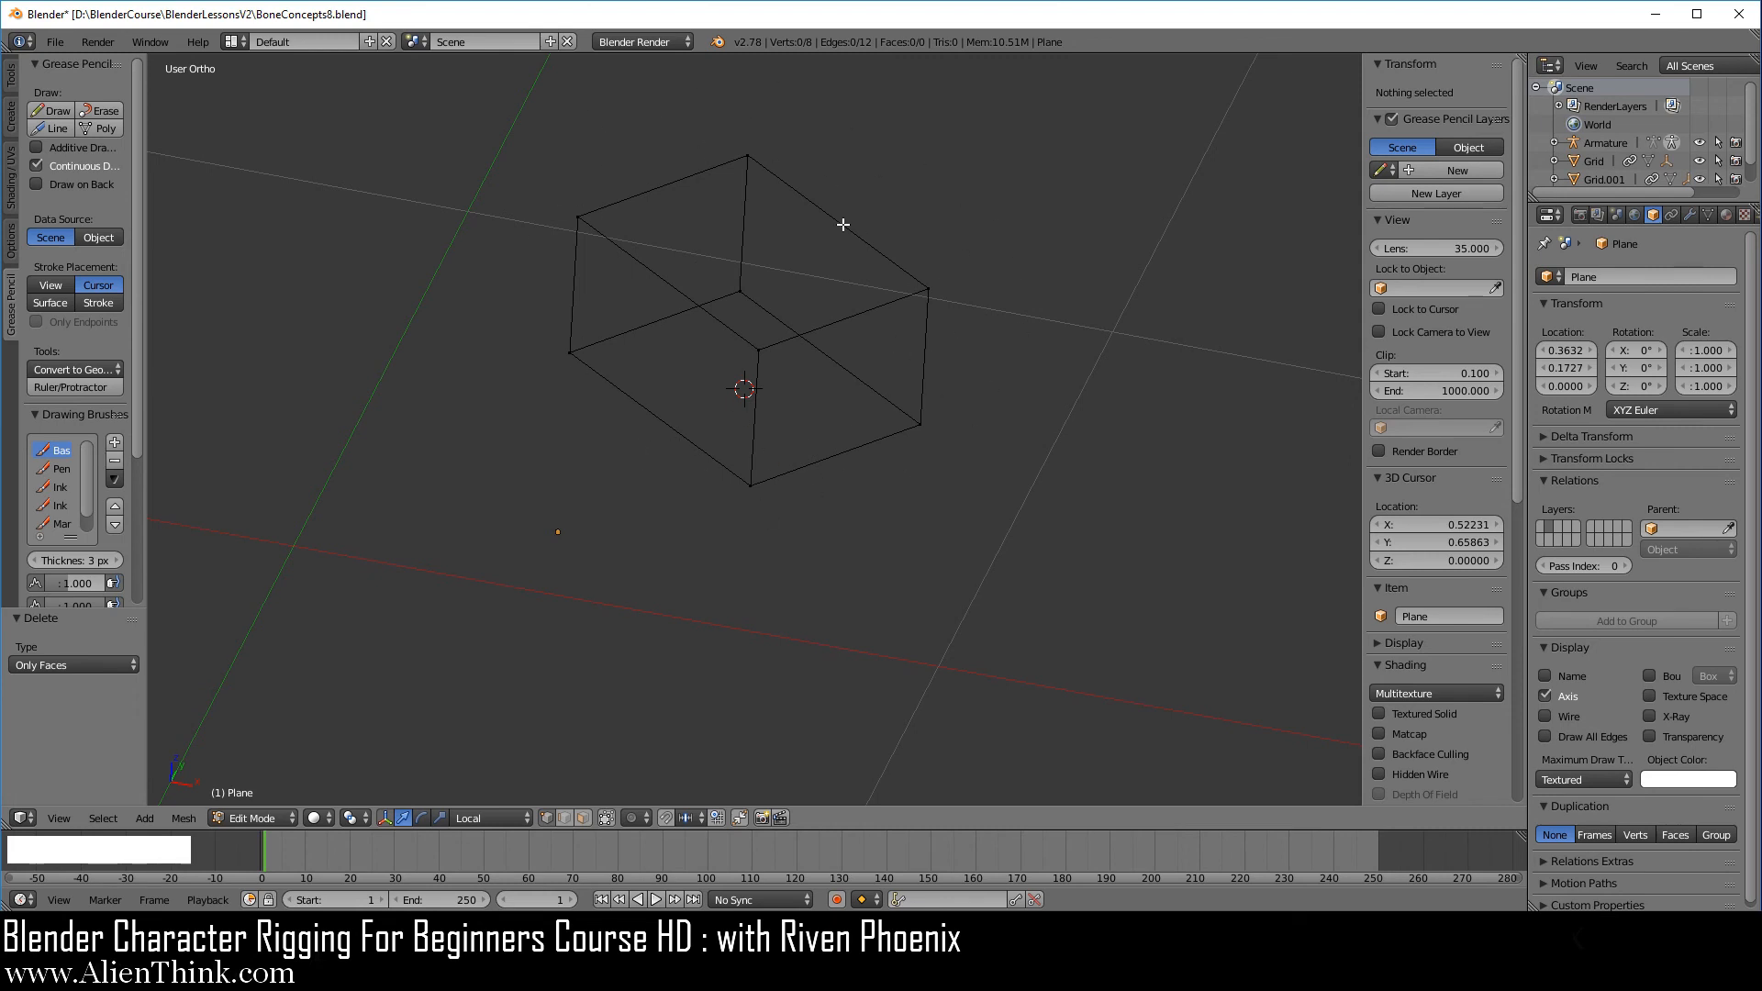
right_click(759, 353)
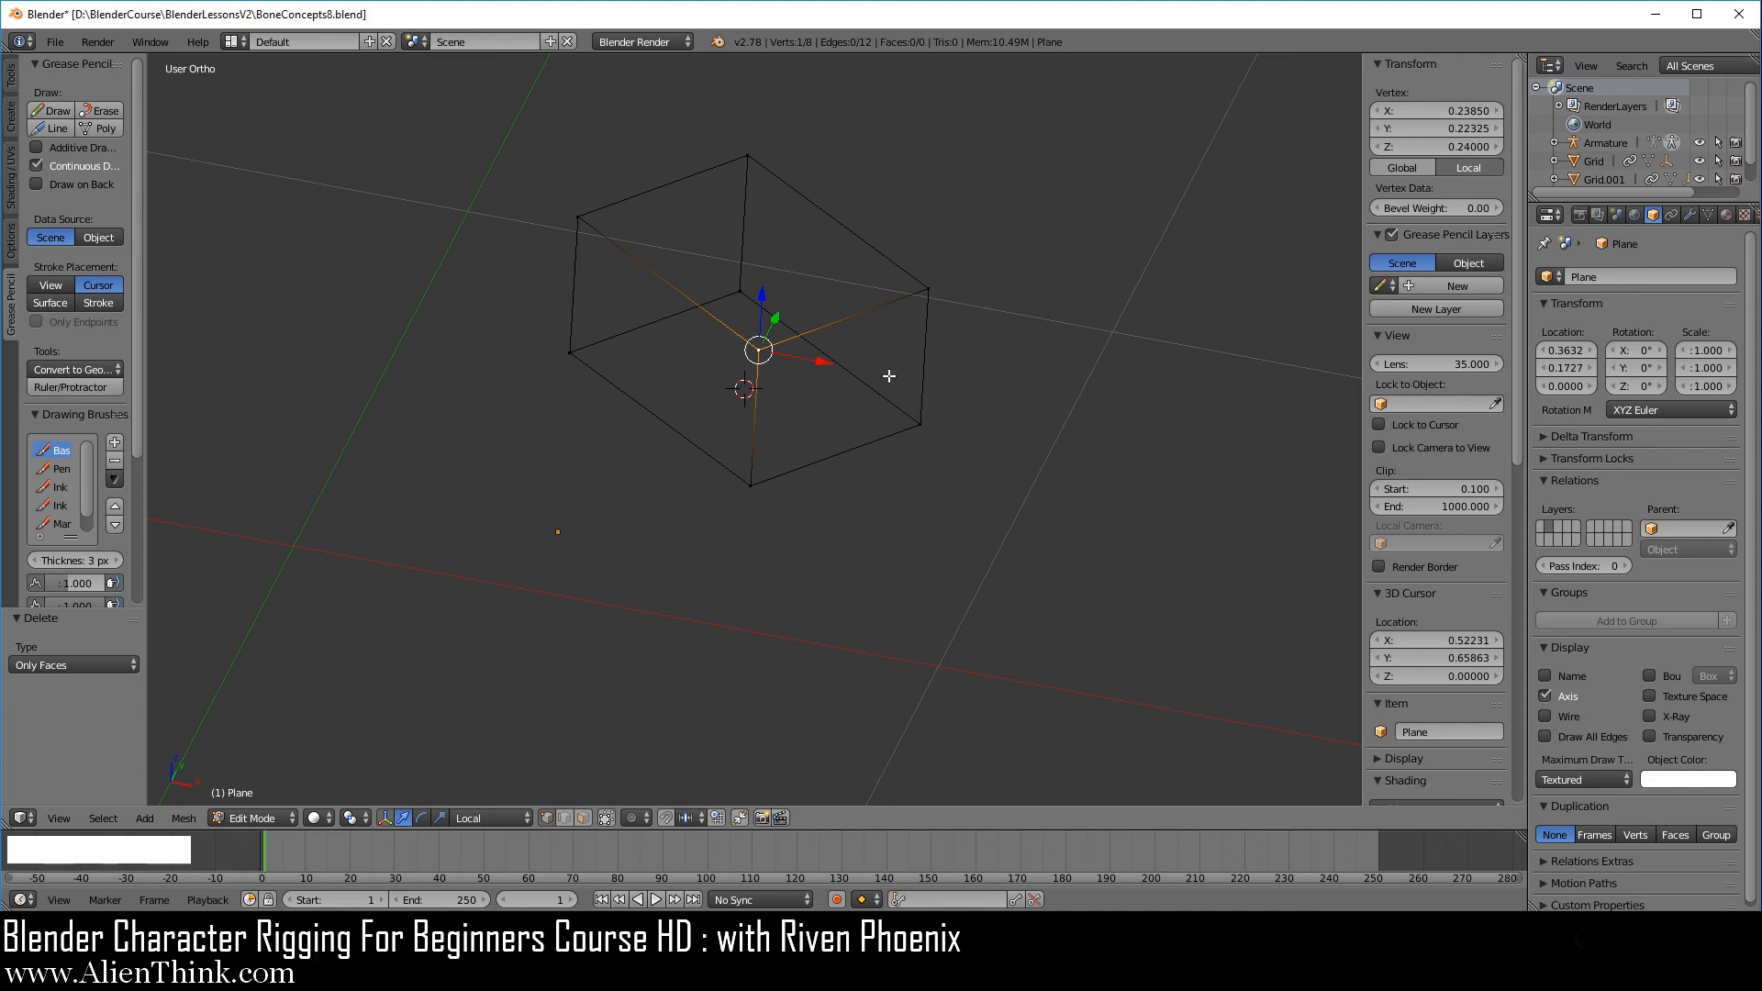
key("a")
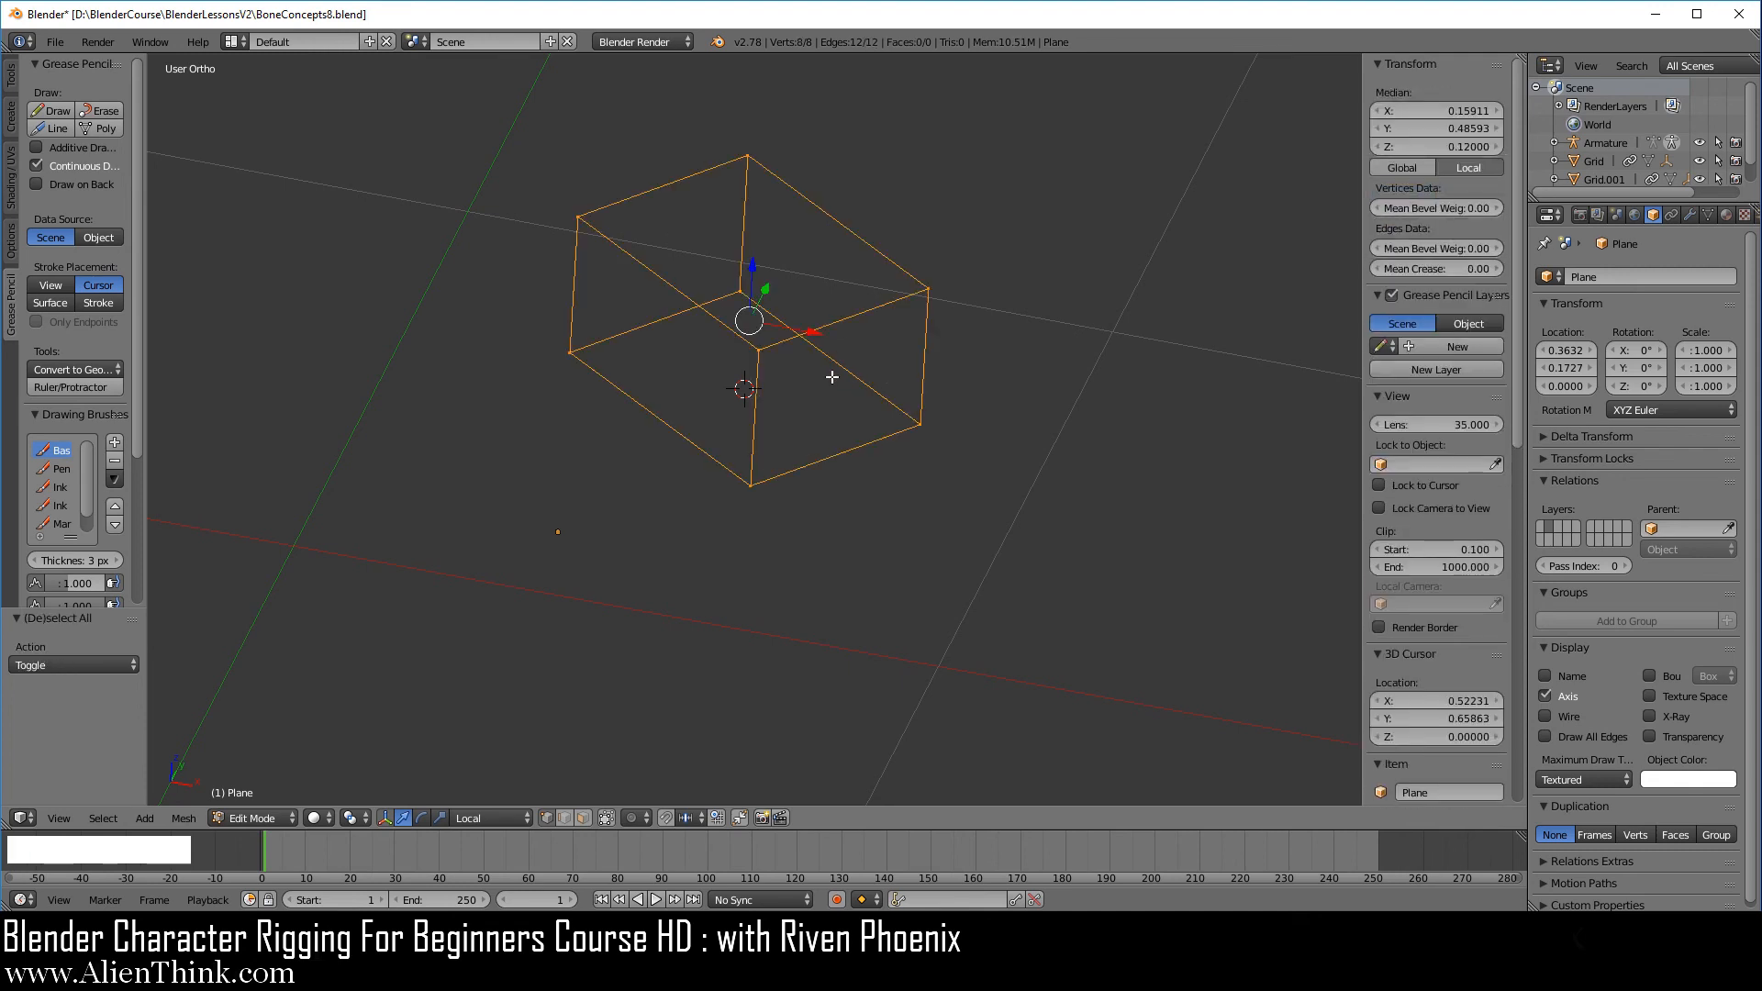
key("r")
key("r")
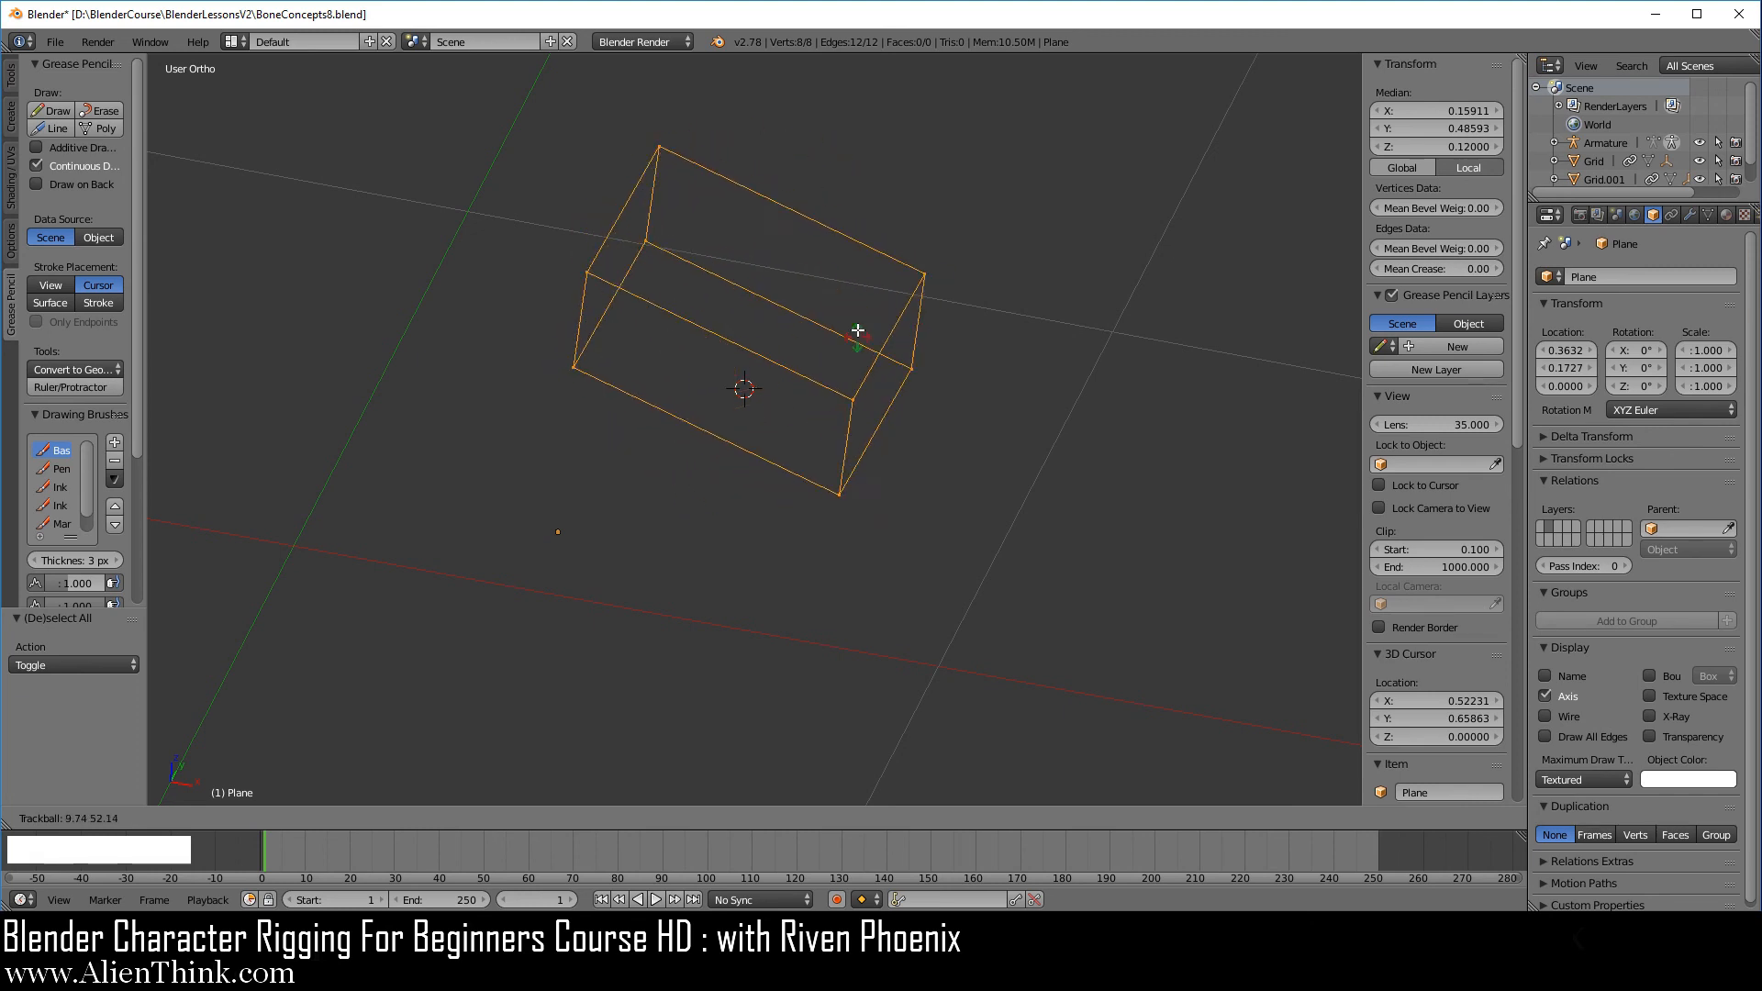
right_click(806, 408)
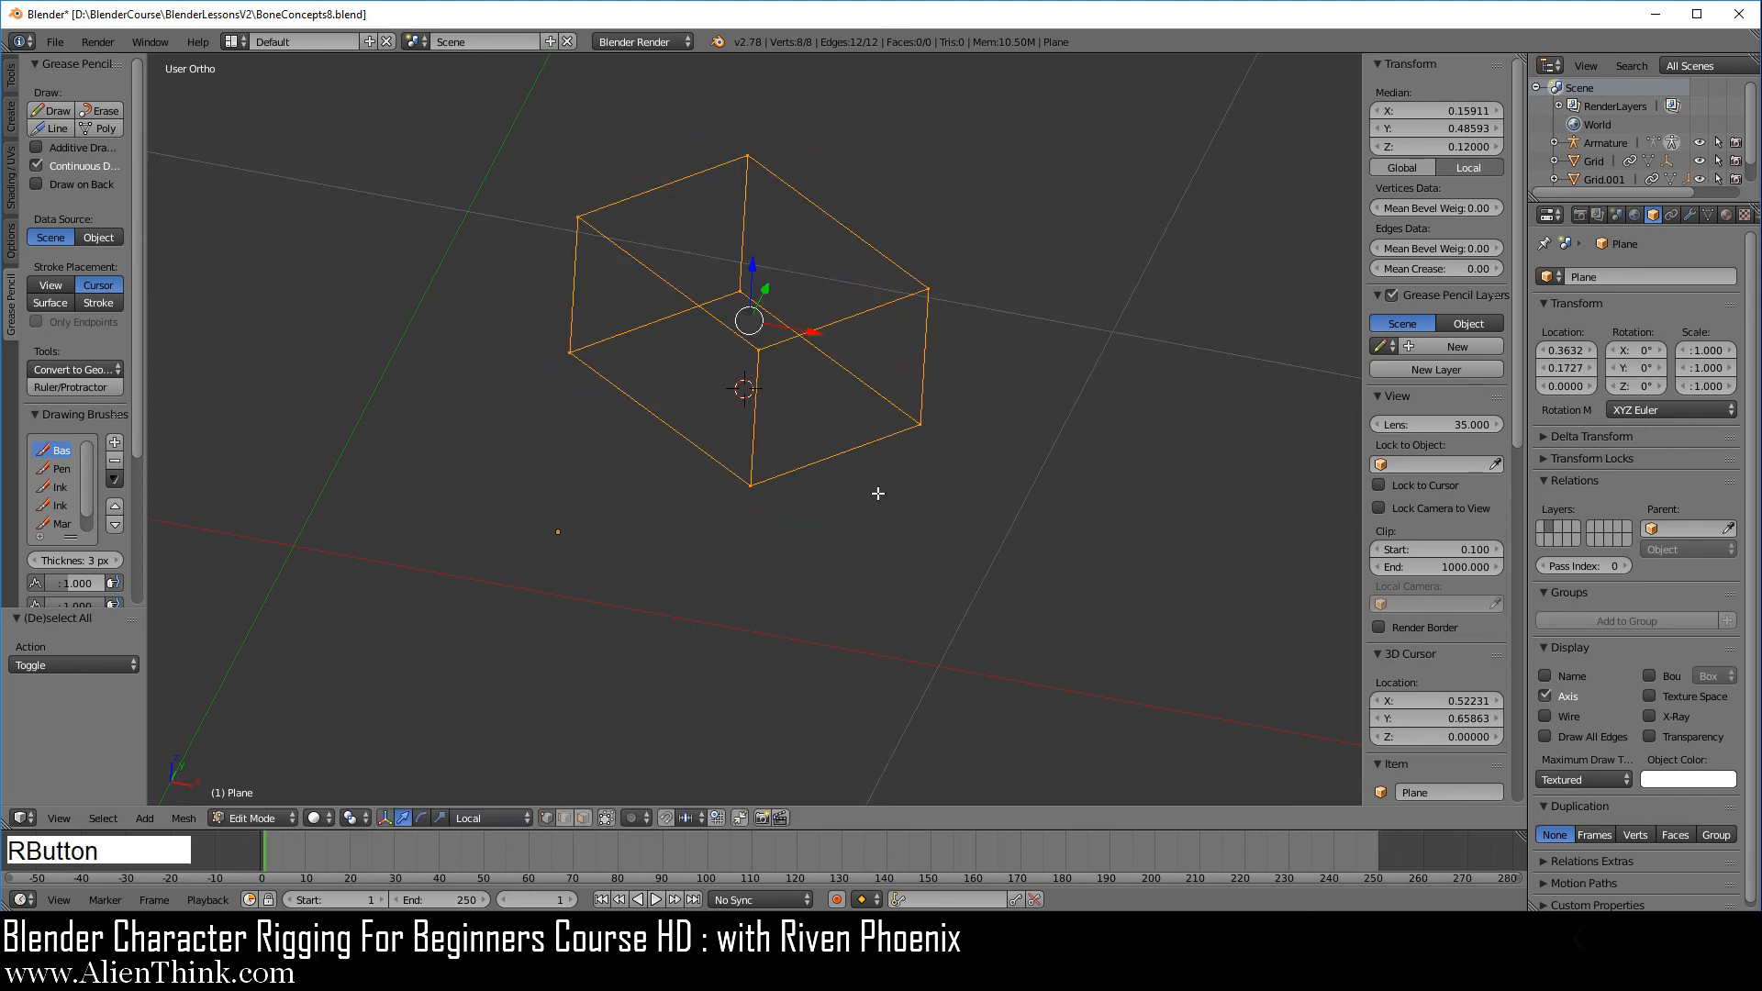
Step: Extrude only the vertices of the whole box from the top view, leaving the new vertices in place
key("KP_7")
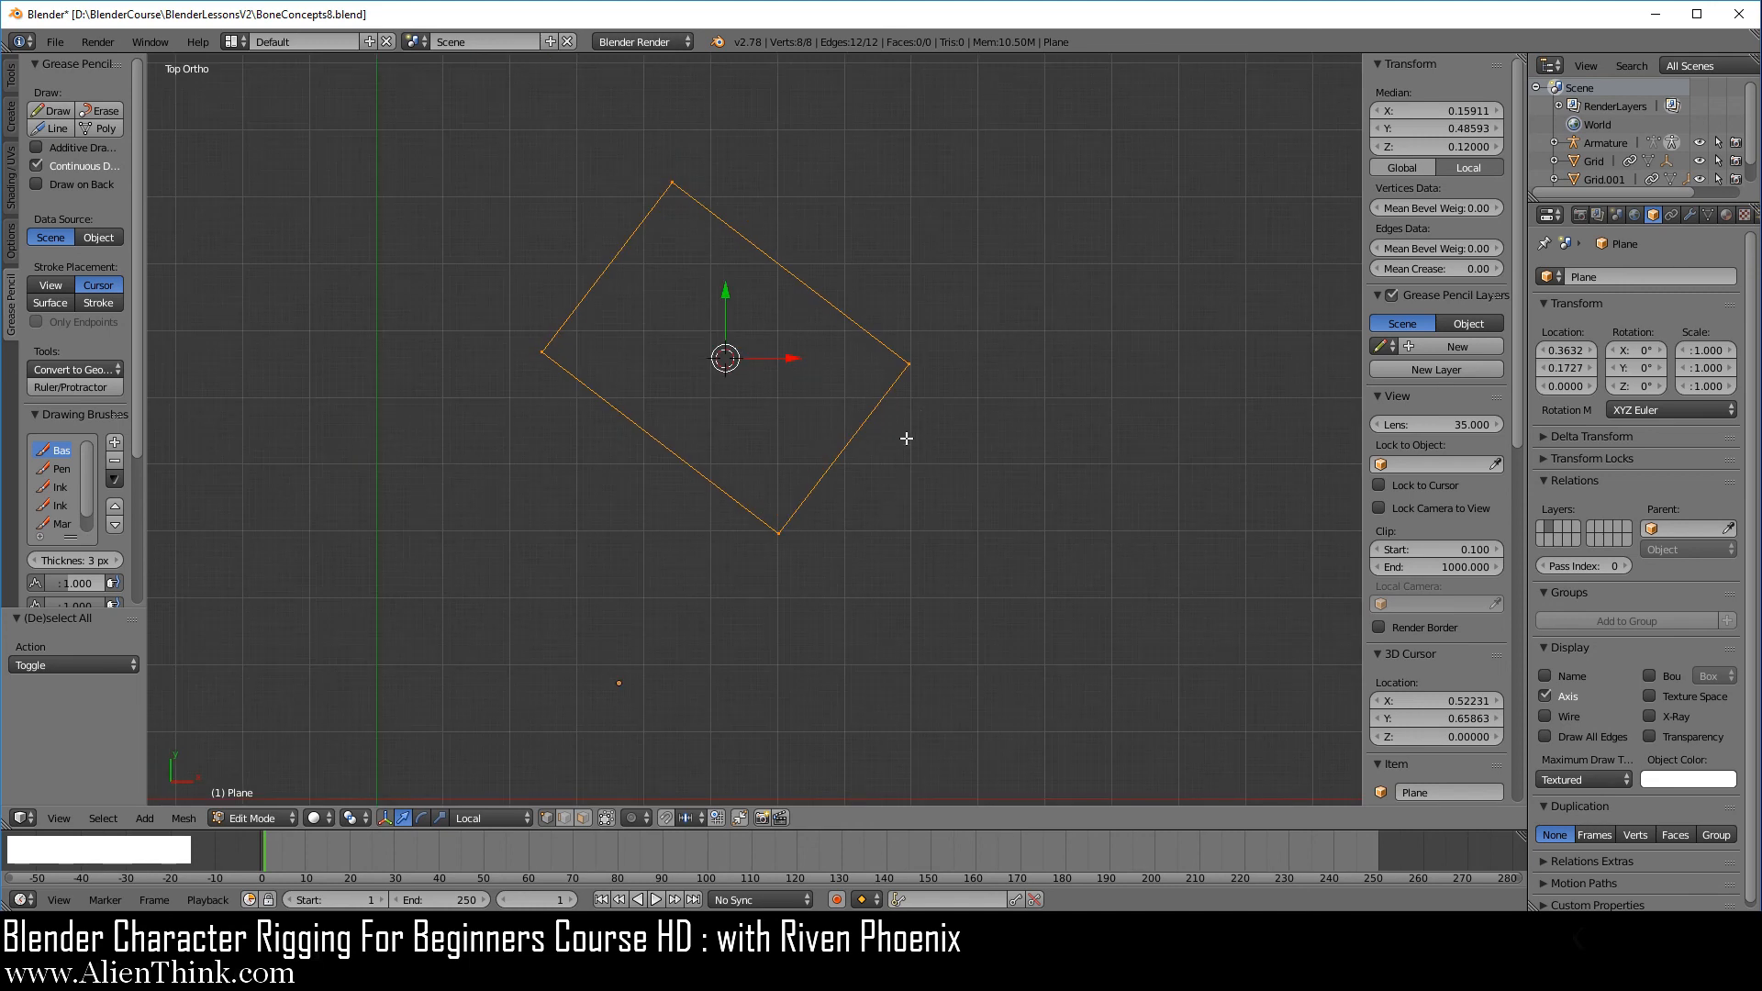
key("alt")
key("alt+e")
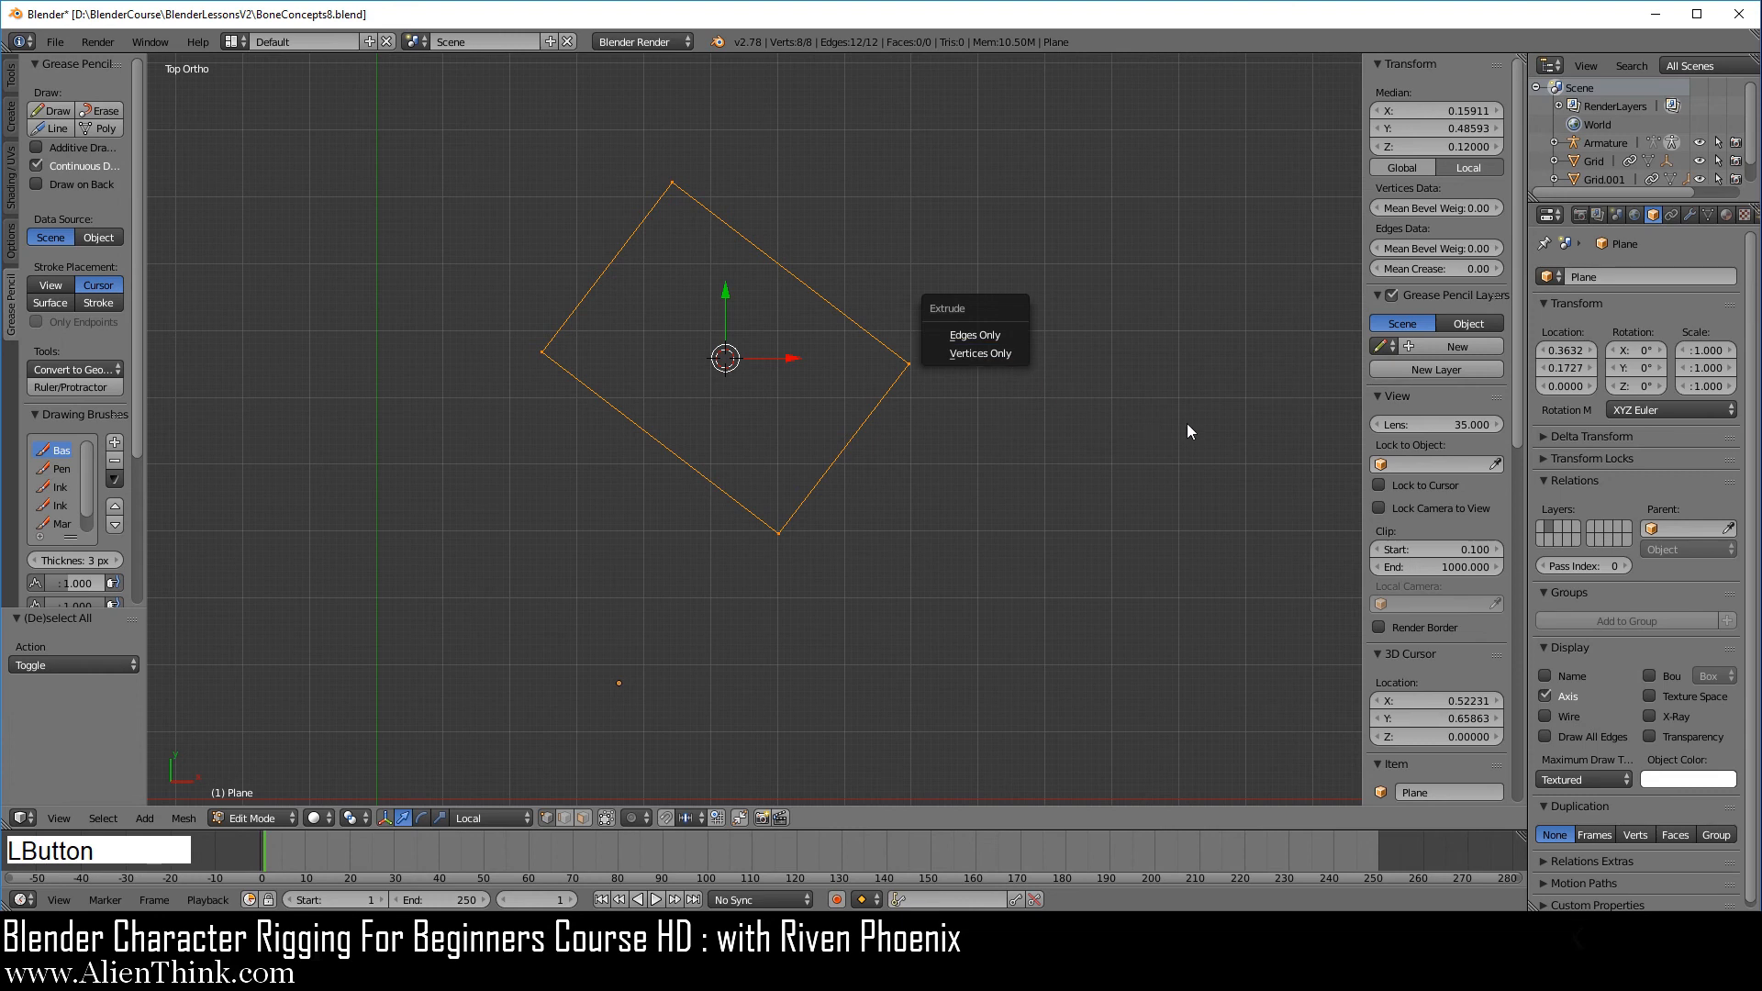
left_click(1011, 351)
right_click(1111, 355)
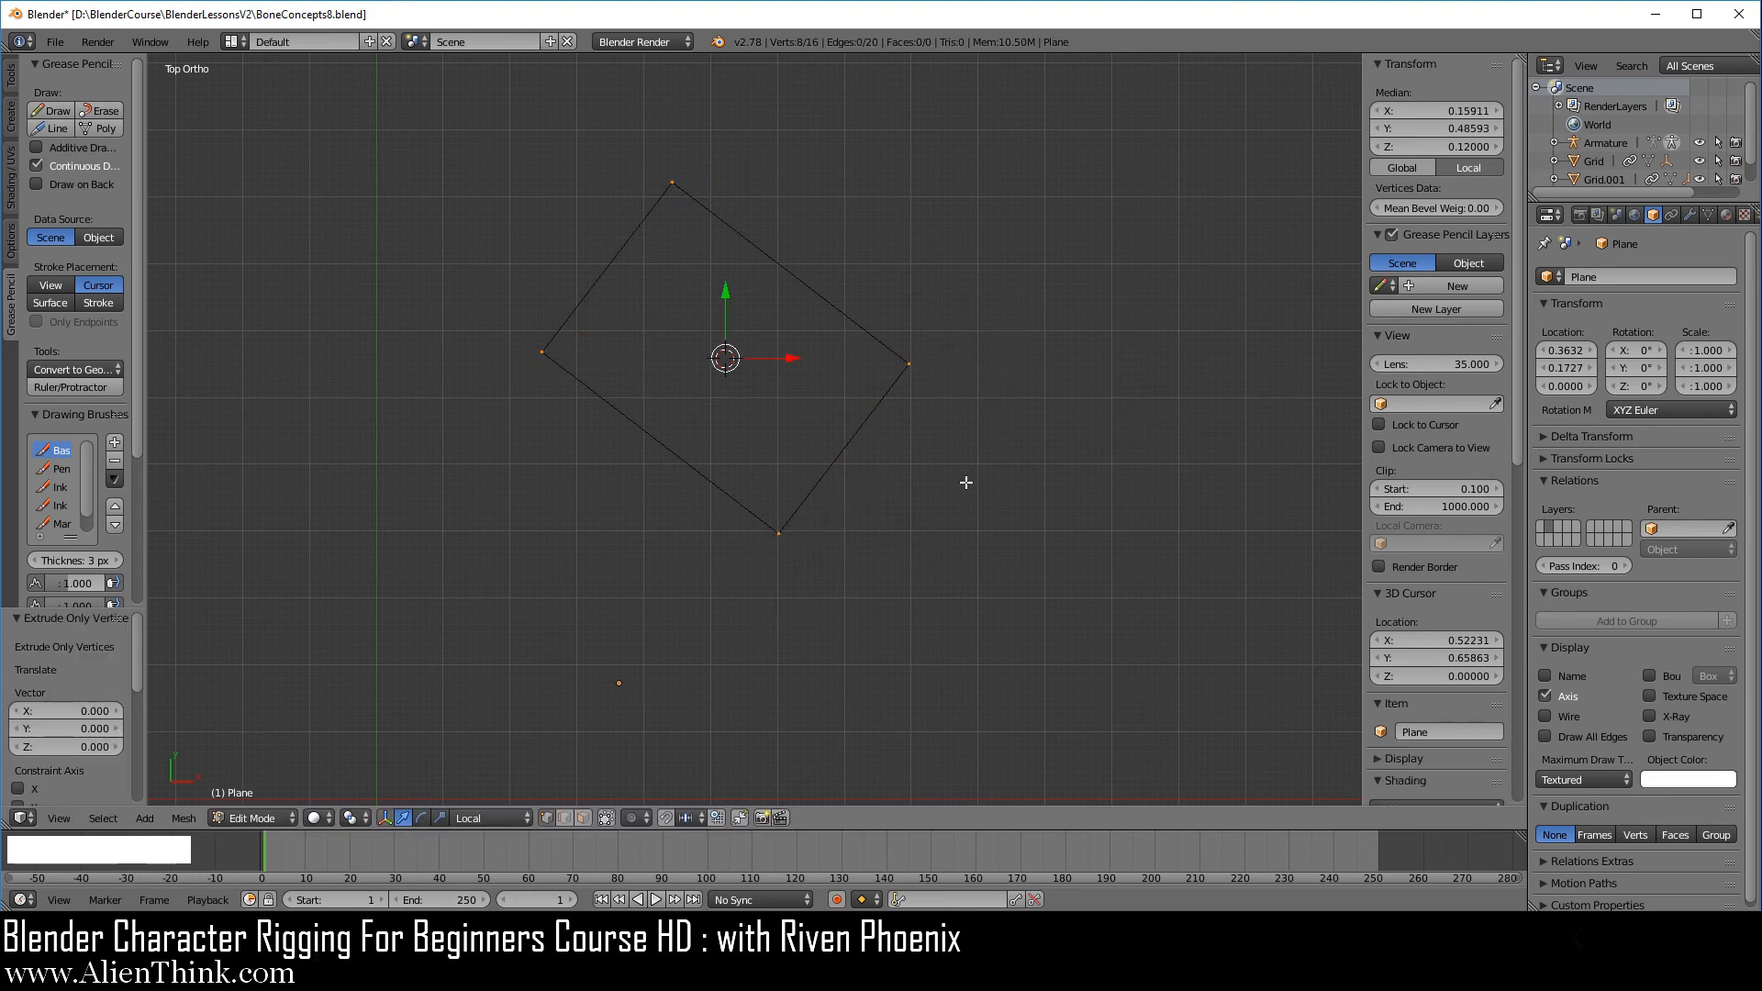
Step: Snap the 3D cursor to the median of the selected vertices, and snap the extruded vertices onto the cursor
key("shift")
key("shift+s")
left_click(935, 543)
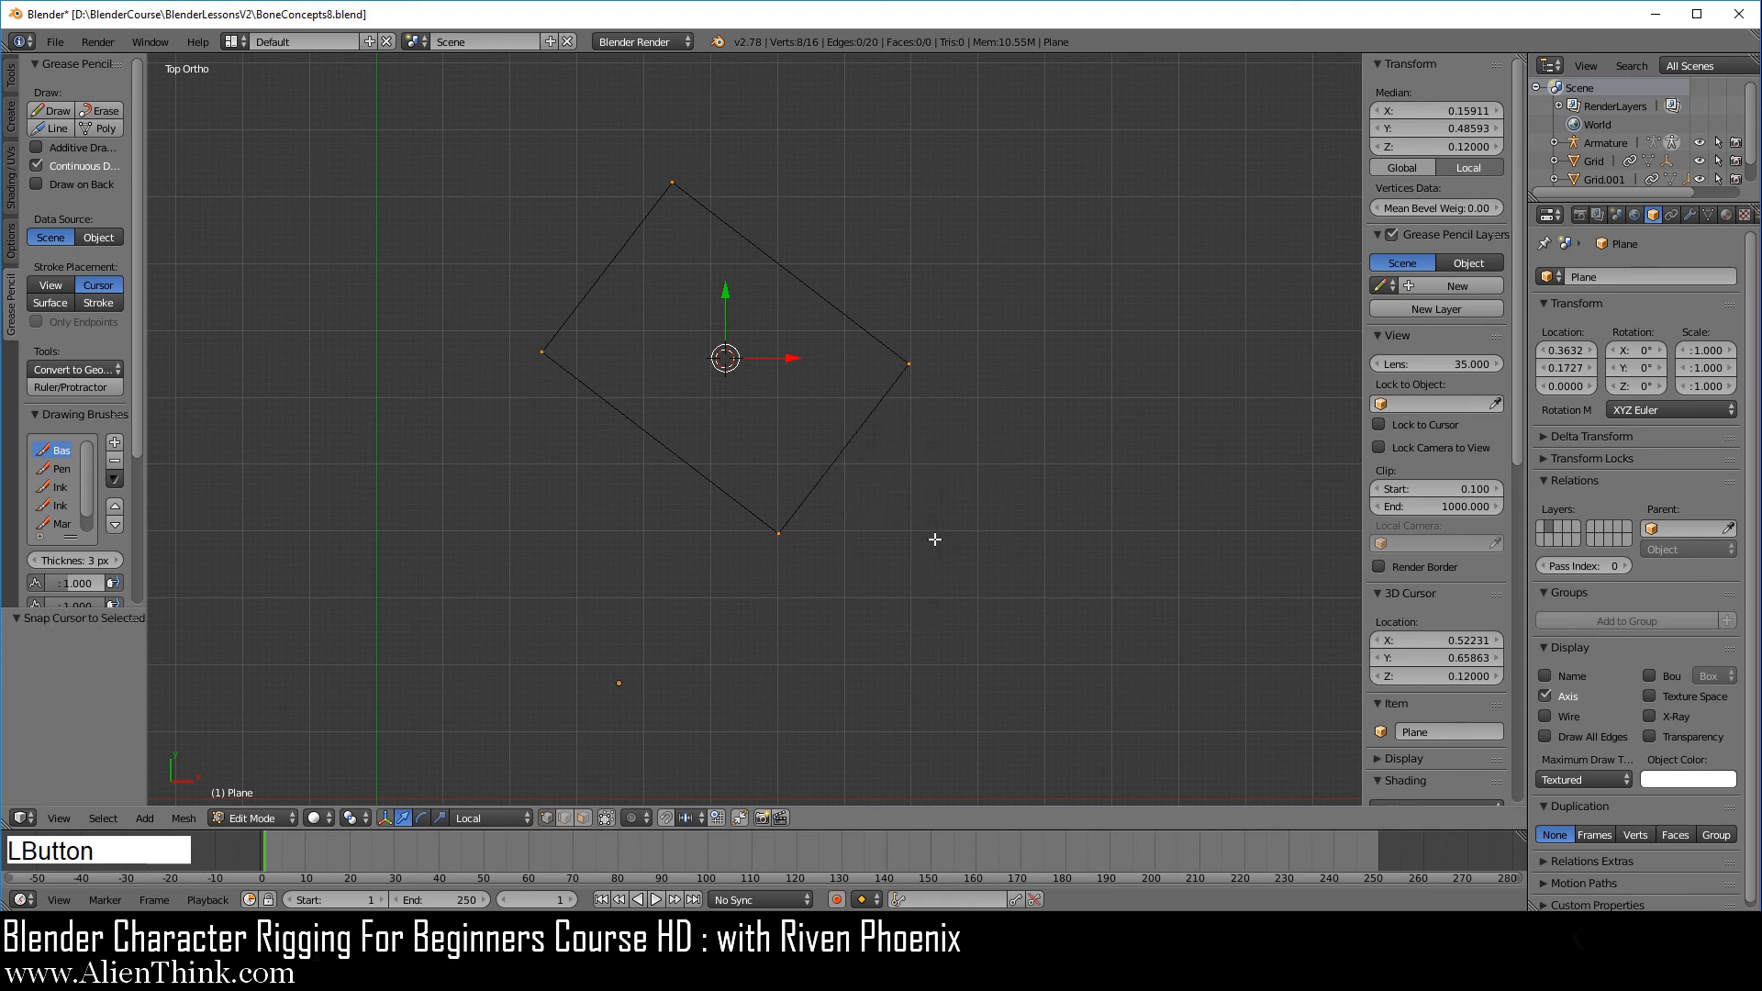
key("shift+s")
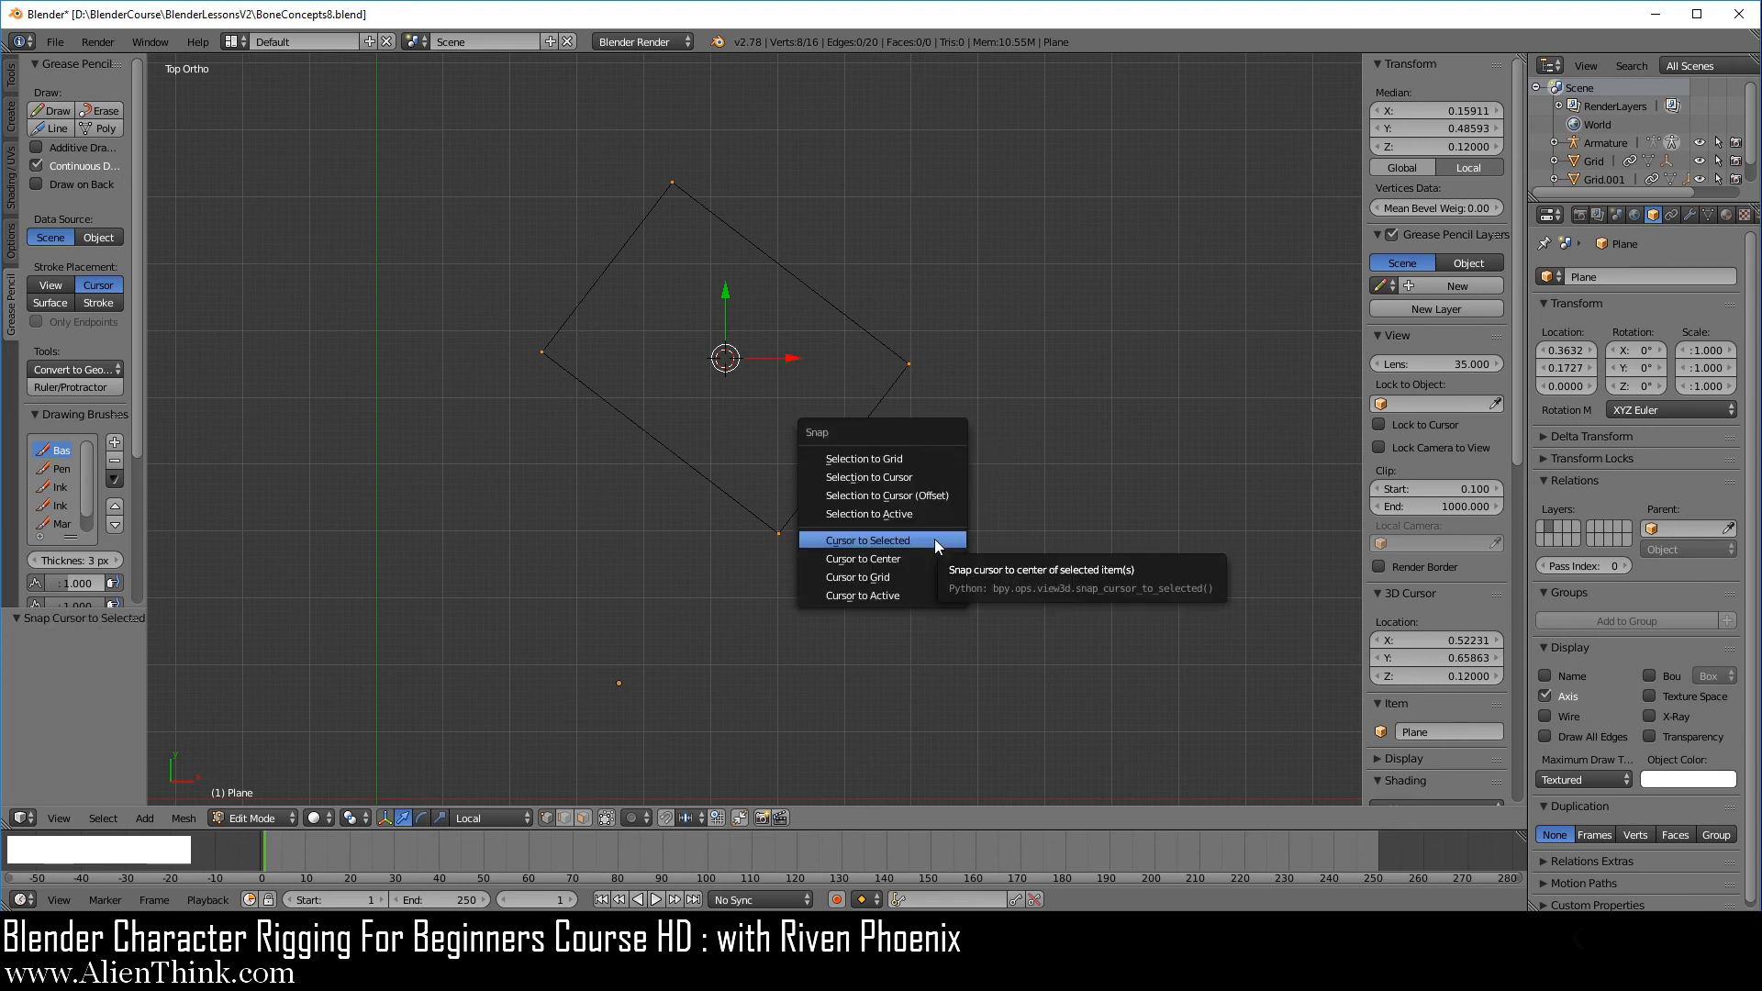
left_click(917, 484)
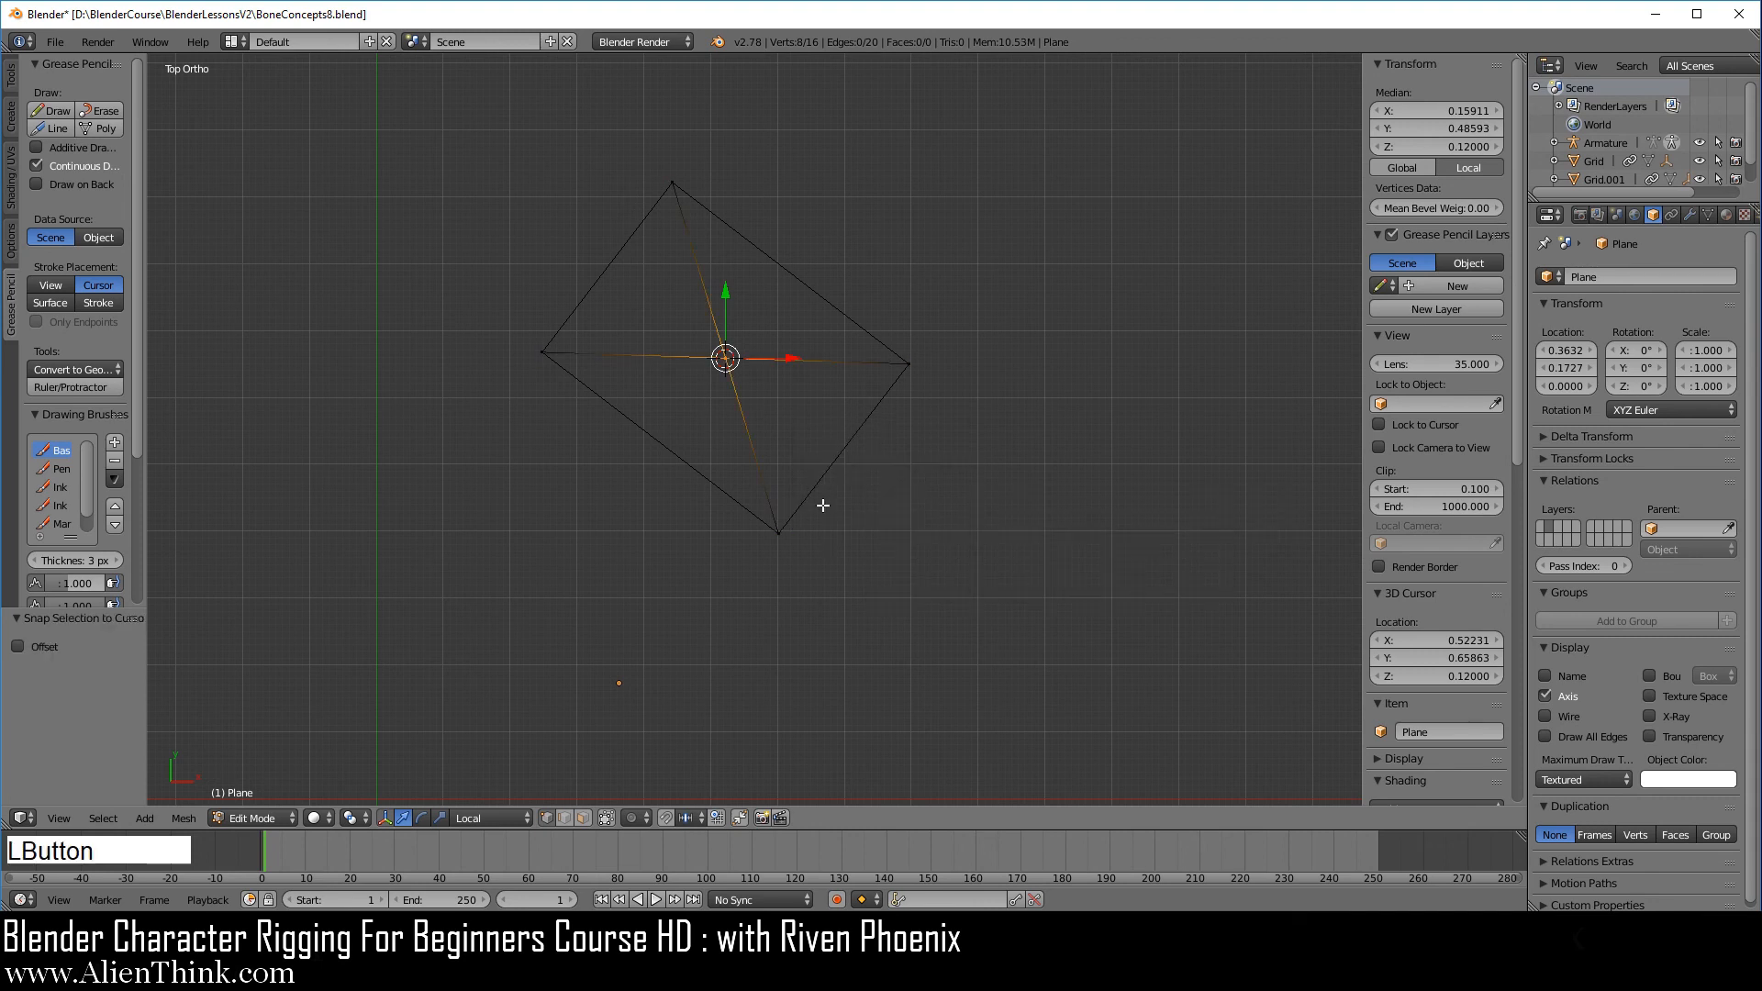
Step: Inspect the box in perspective by selecting a lower corner vertex and one of the vertices at its center
middle_click_drag(782, 570, 802, 287)
scroll(802, 377, "up", 2)
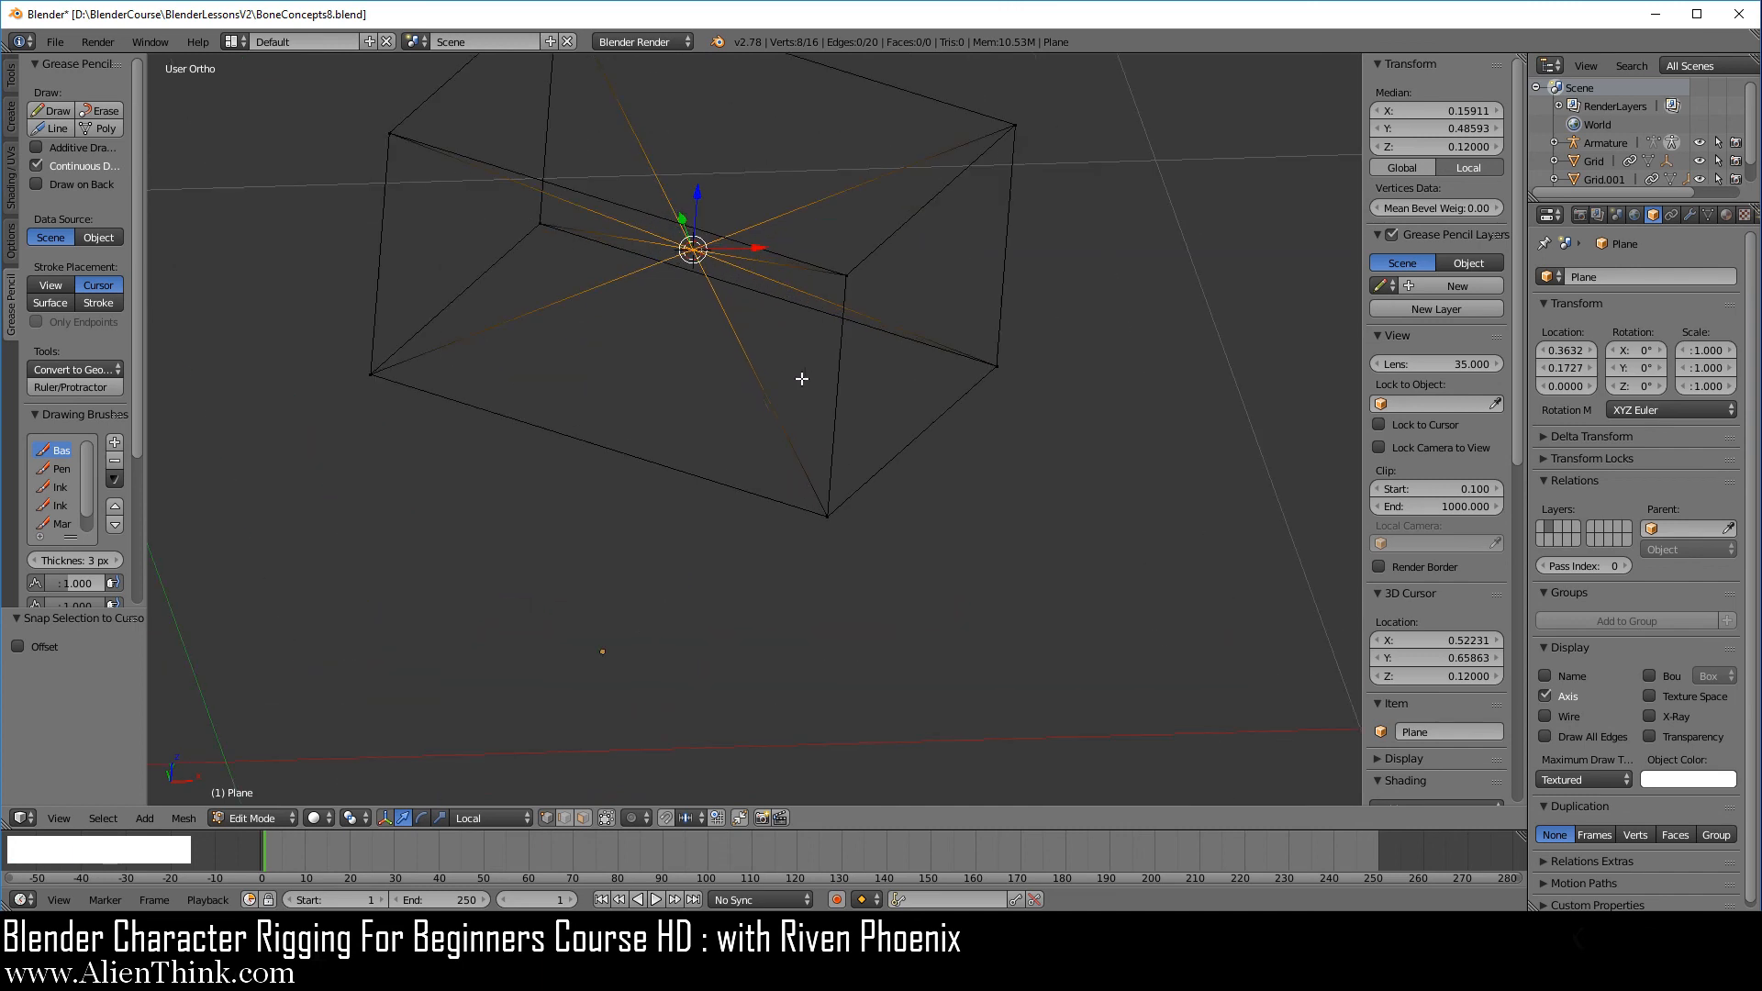
mouse_move(802, 377)
middle_mouse_down("shift")
mouse_move(859, 447)
mouse_move(806, 378)
middle_mouse_up("shift")
right_click(892, 569)
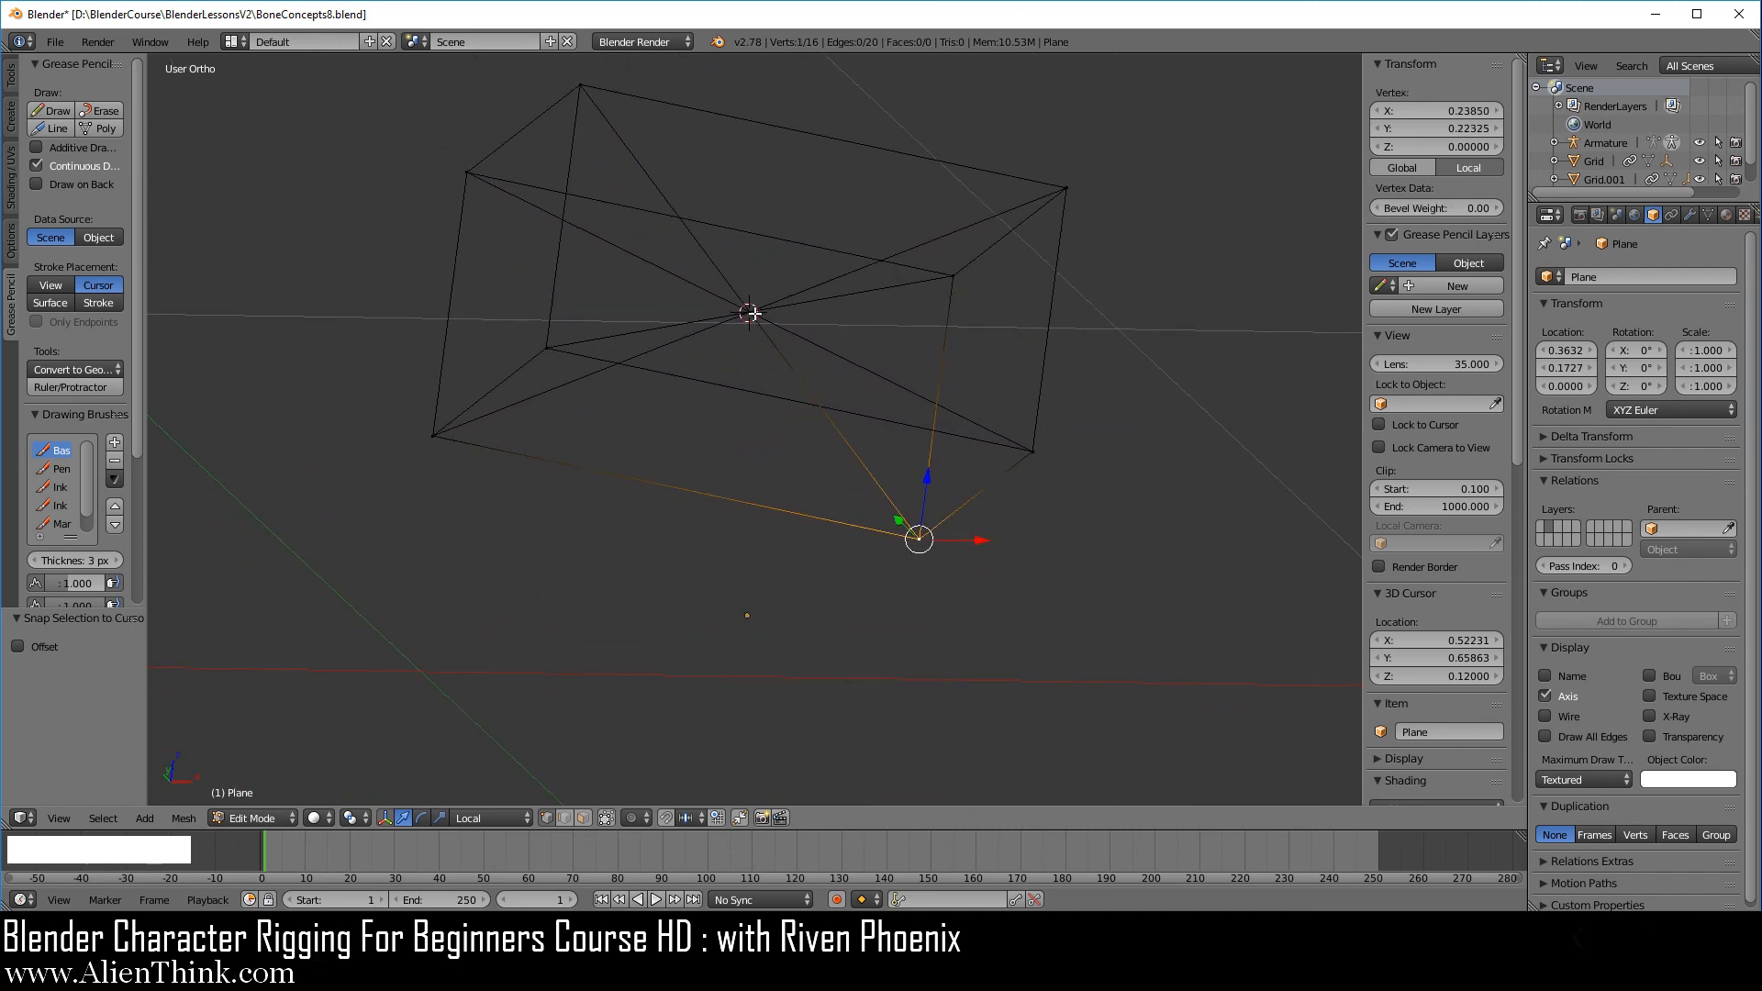
right_click(751, 313)
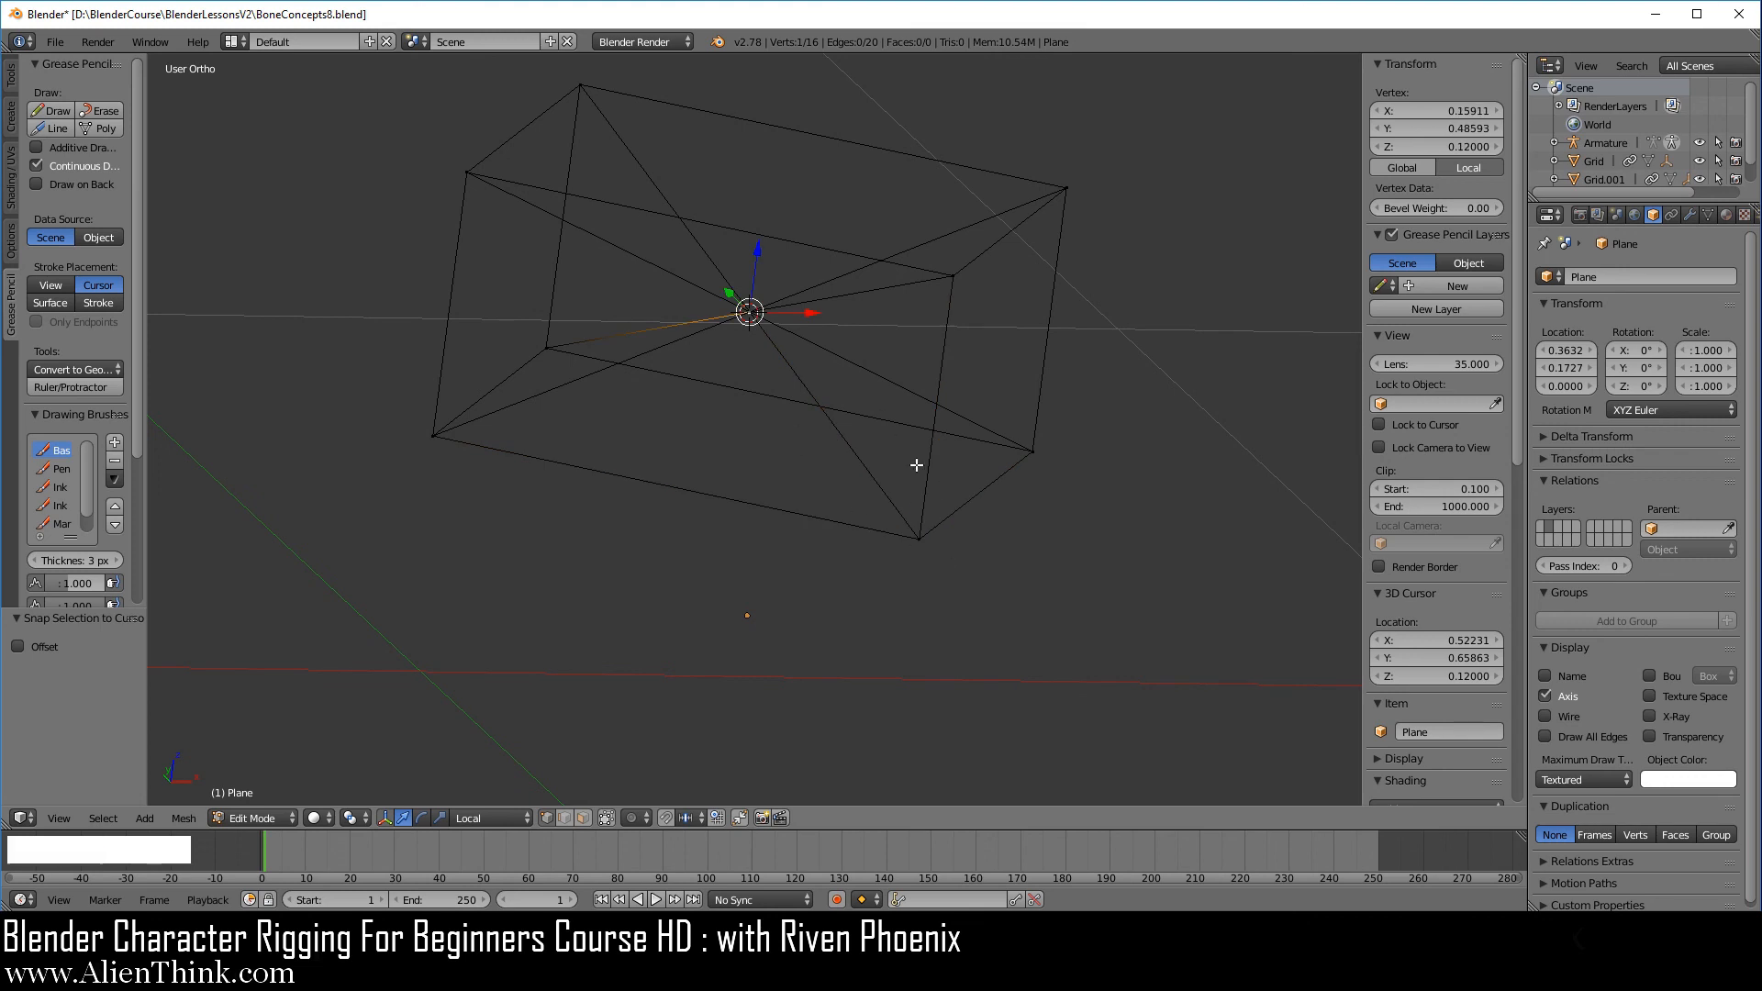
Step: Select all eight outer corner vertices of the box, leaving the center vertices unselected
middle_click_drag(947, 450, 786, 499)
right_click(890, 406)
right_click(869, 606, "shift")
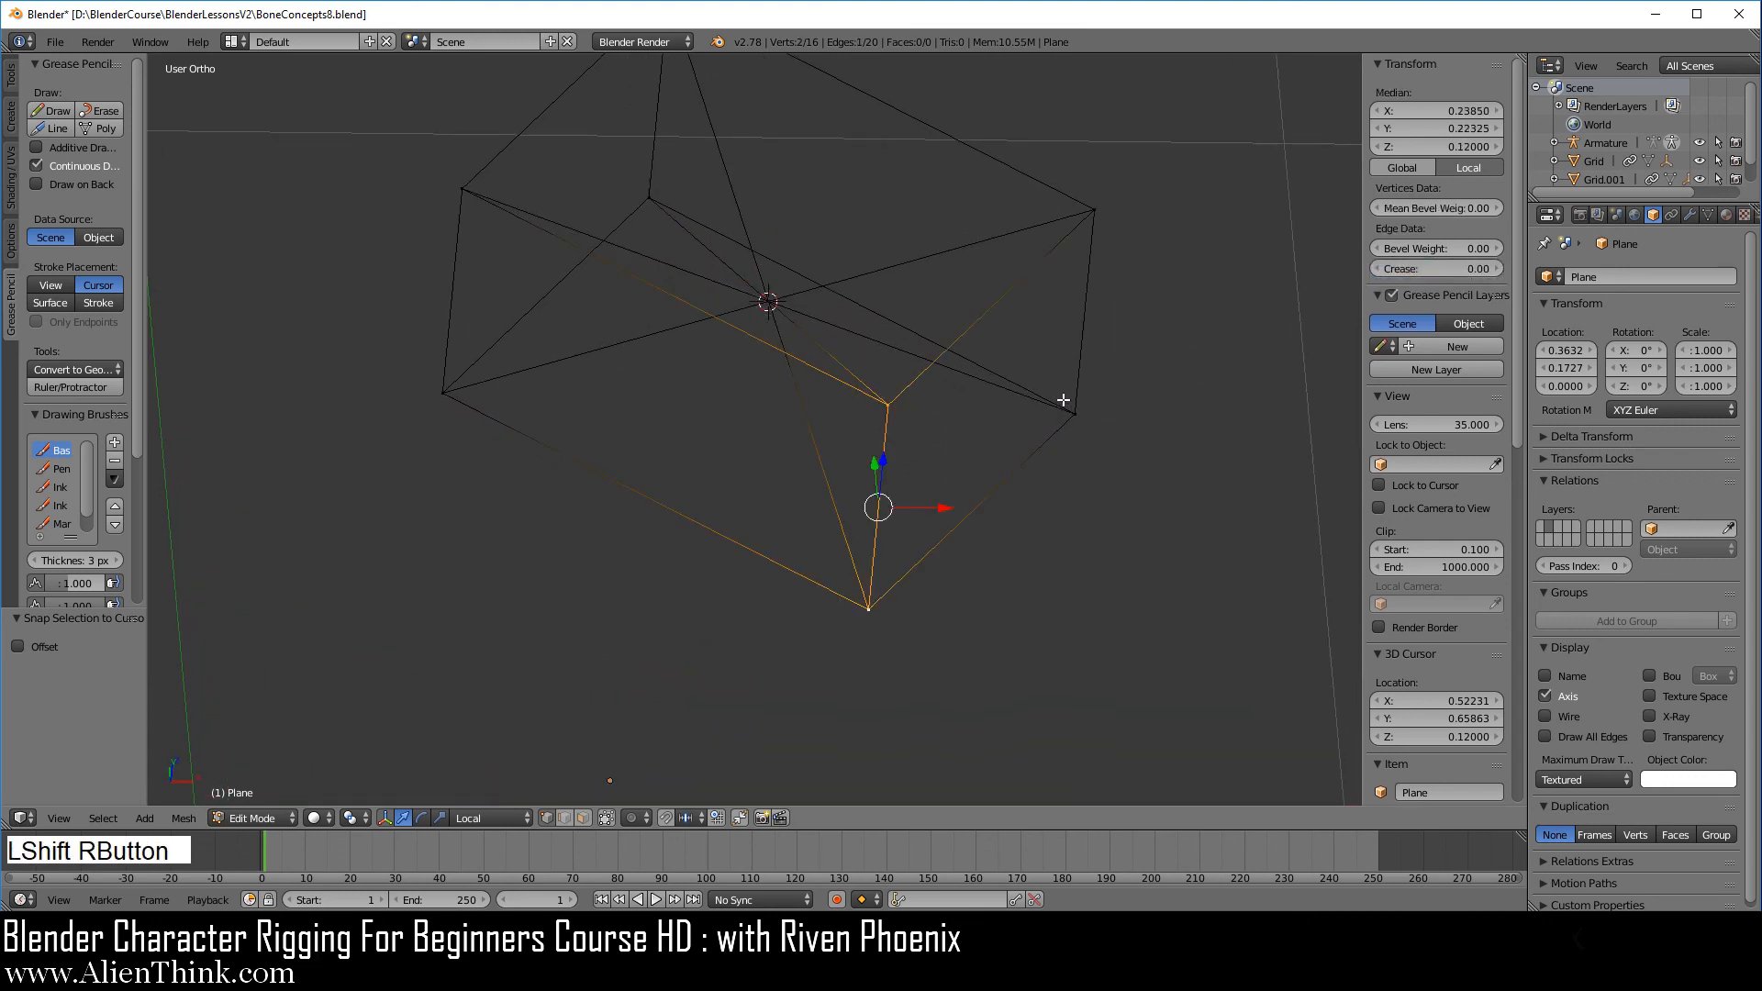
right_click(1073, 412, "shift")
right_click(1093, 212, "shift")
middle_click_drag(709, 290, 747, 389, "shift")
right_click(707, 292, "shift")
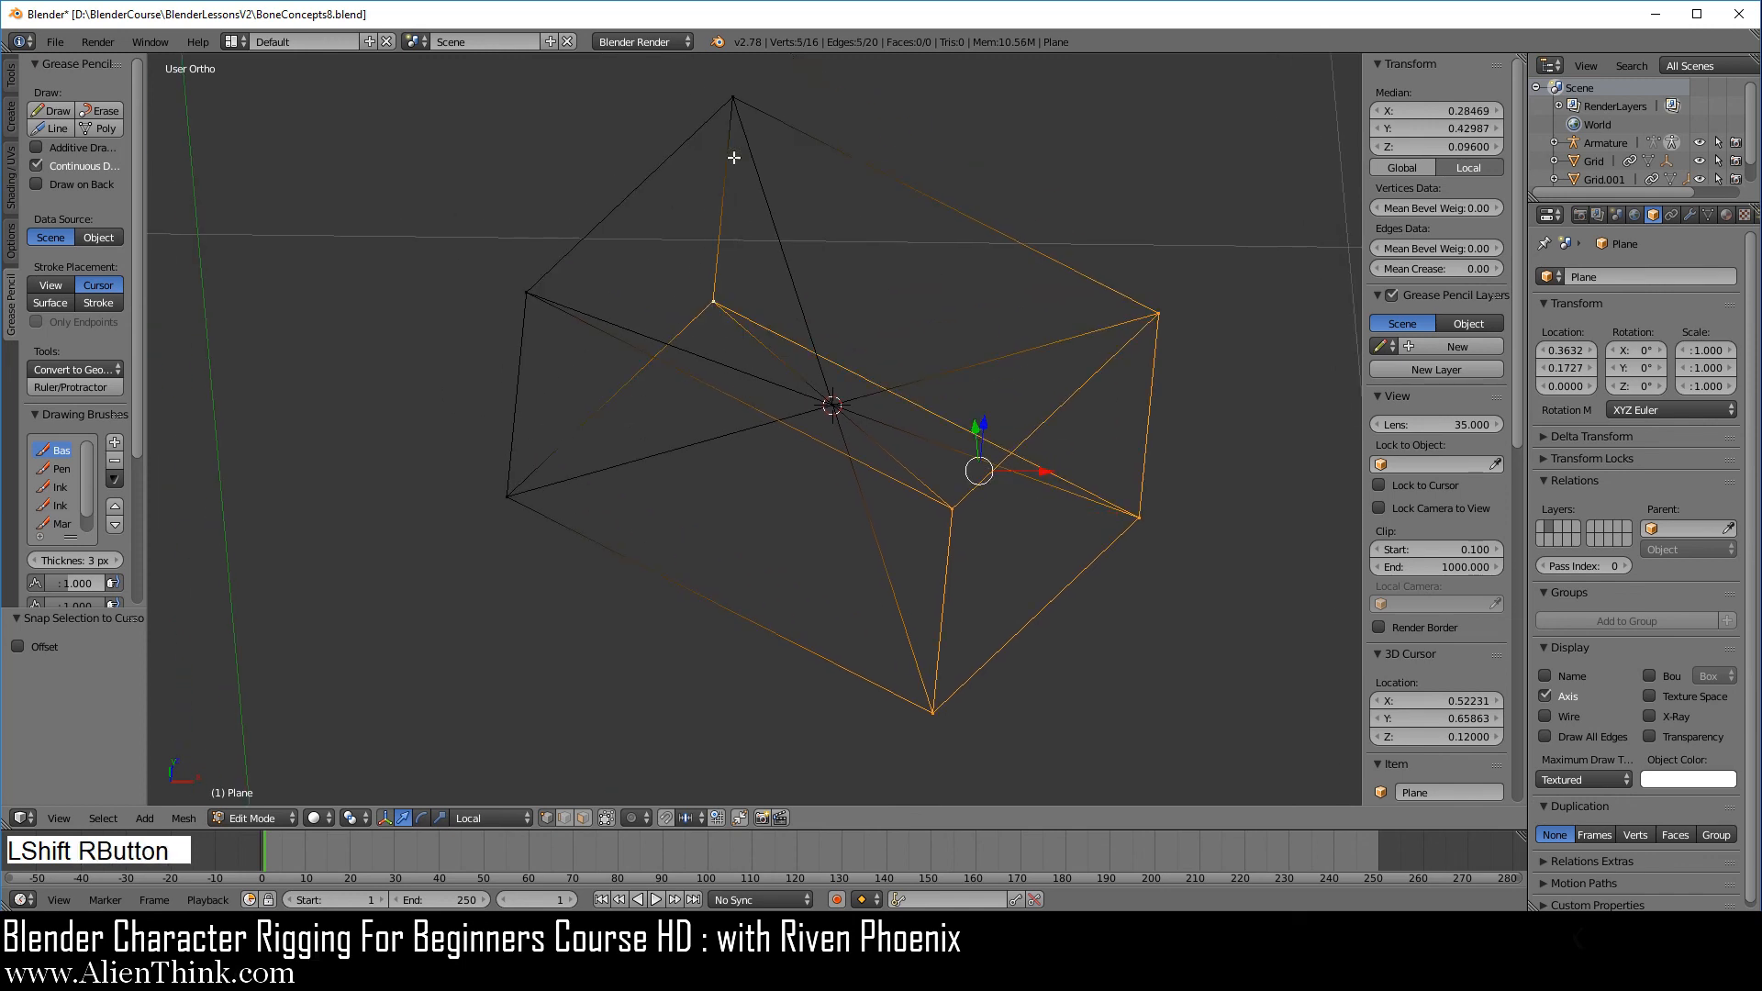
right_click(740, 114, "shift")
right_click(551, 292, "shift")
right_click(515, 489, "shift")
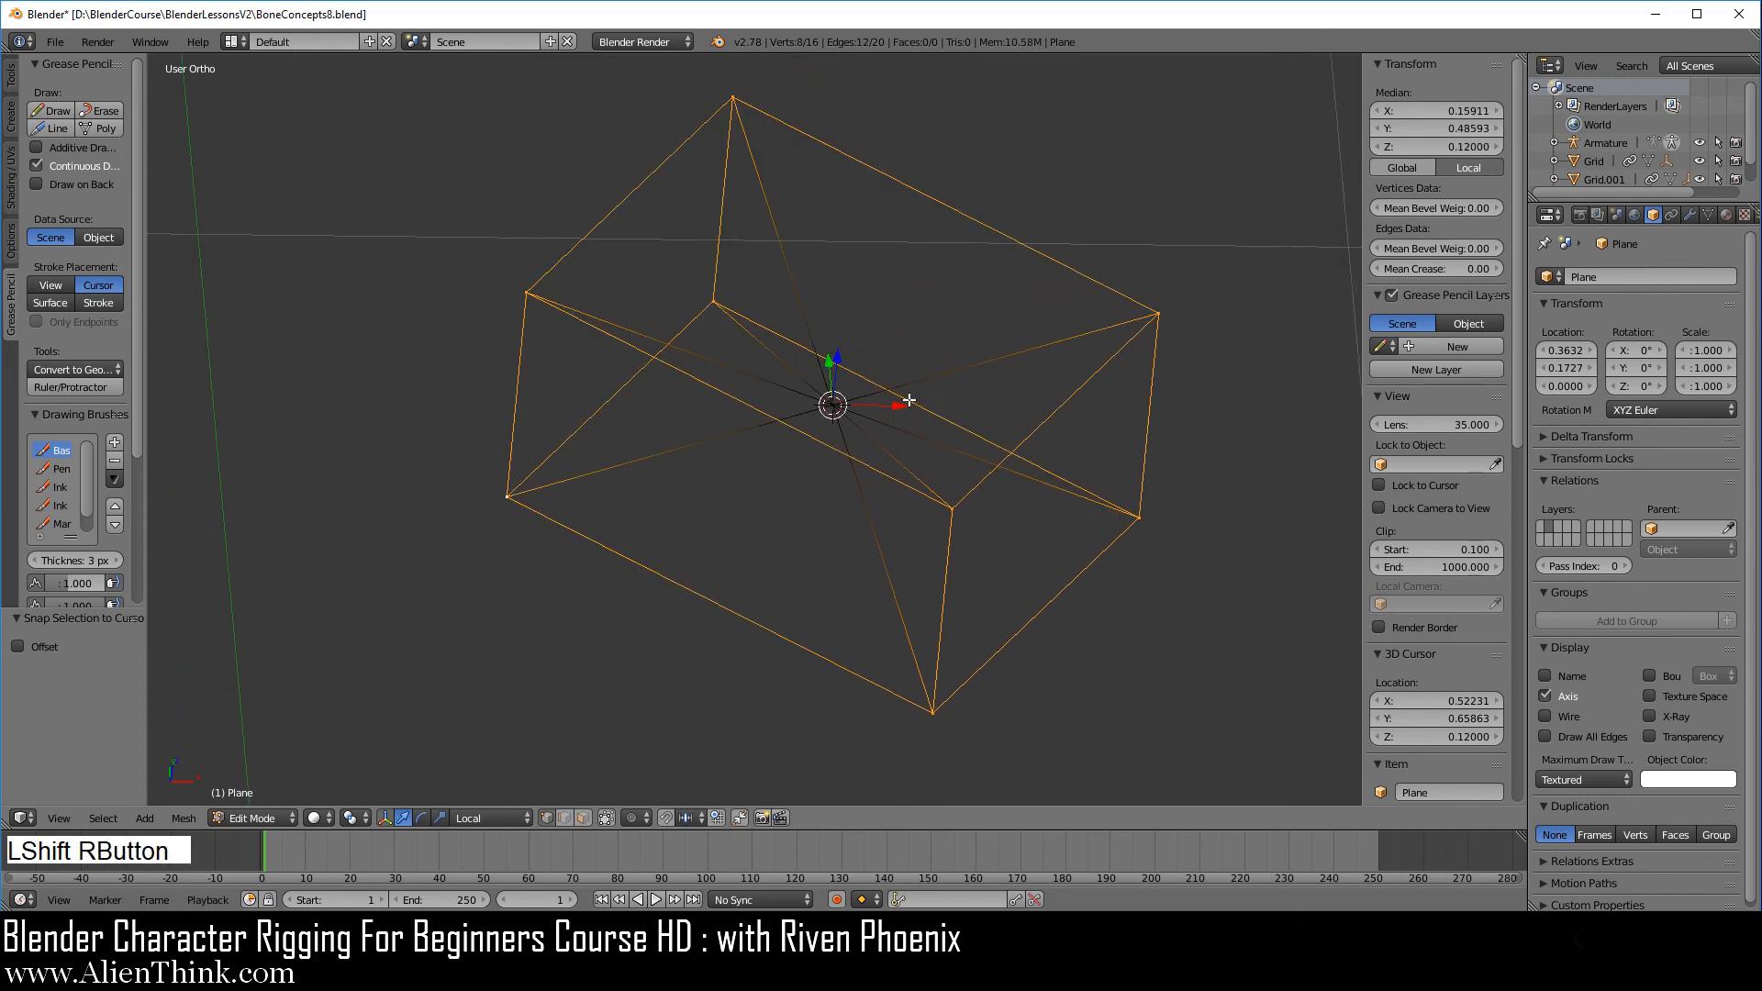
Step: Try a trackball rotation of the eight corner vertices around the center of the box
key("r")
key("r")
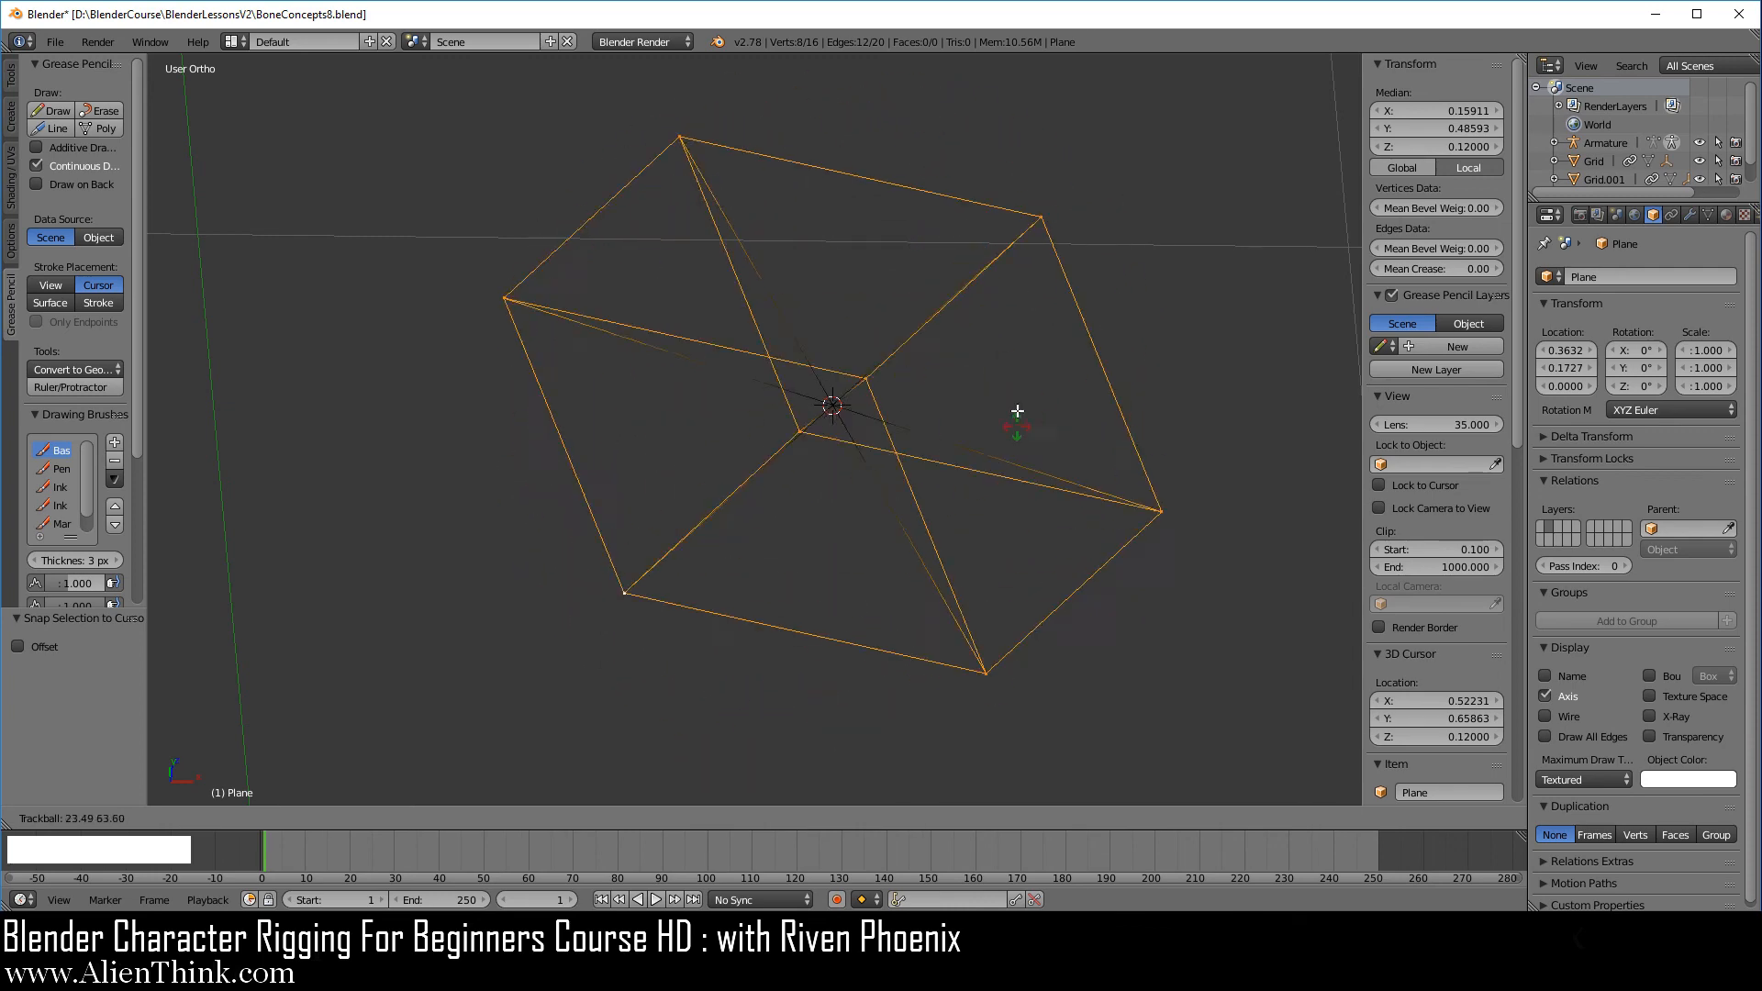
right_click(943, 464)
Step: In Object Mode, try a trackball rotation of the Plane around its origin from the top view, and return to Edit Mode
key("KP_7")
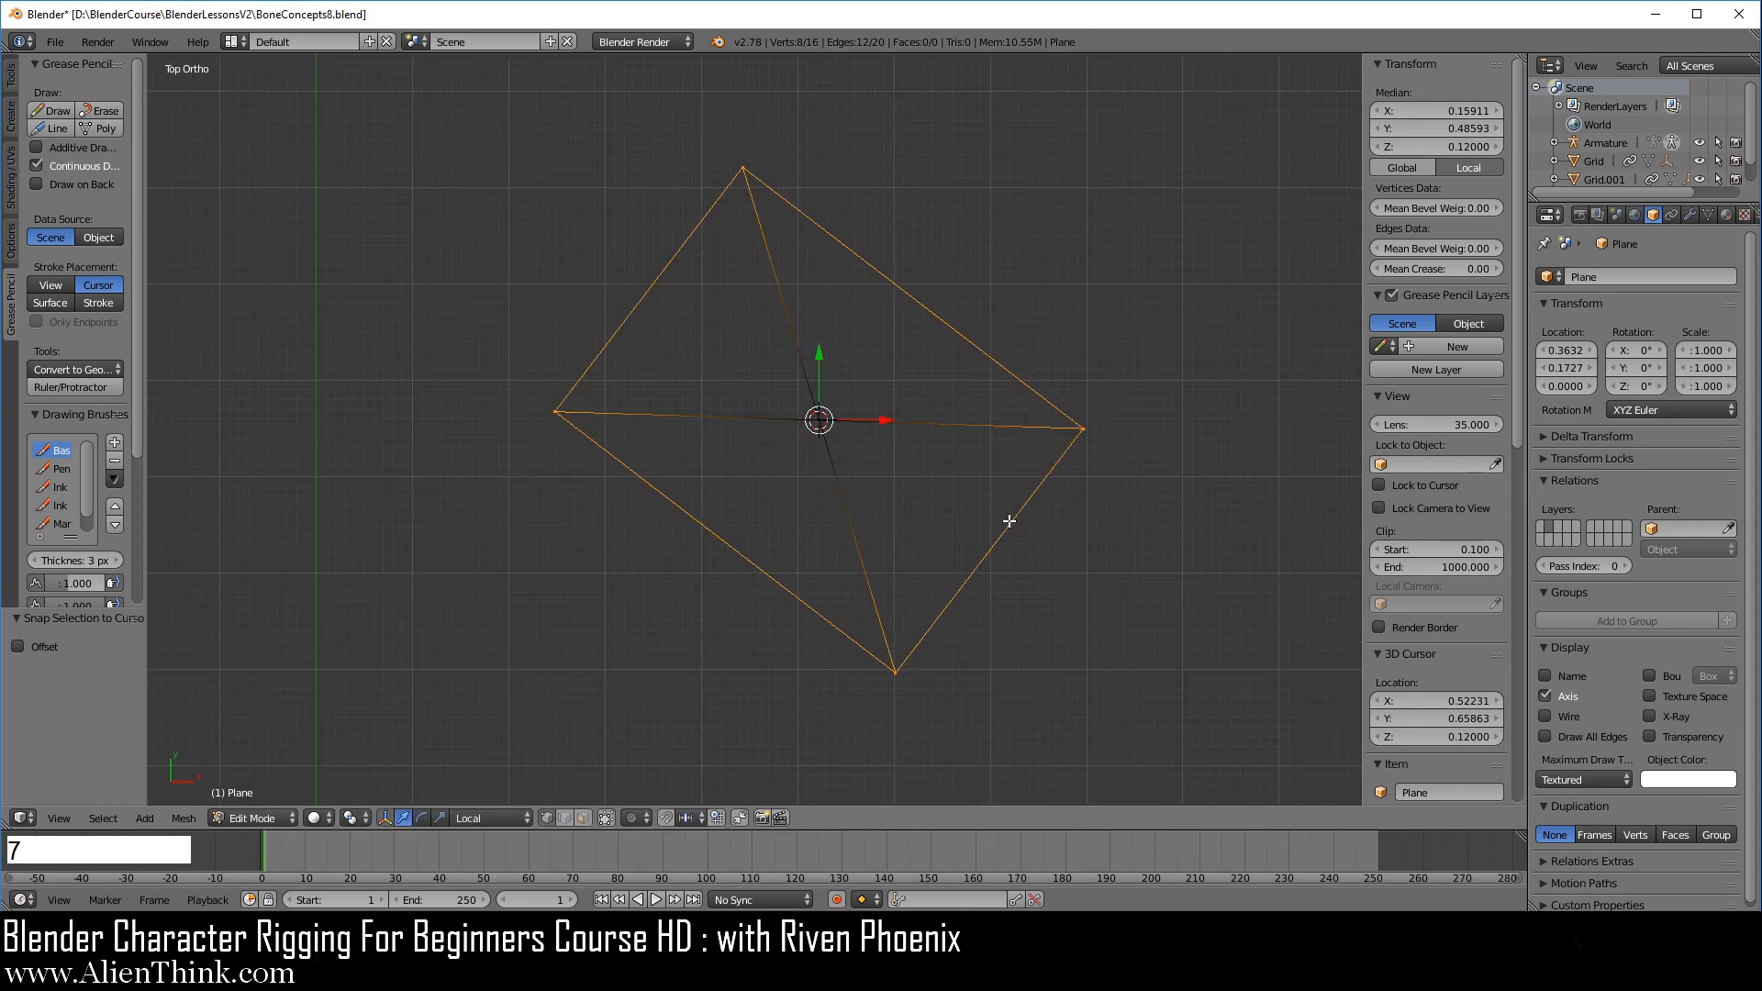
middle_click_drag(975, 487, 873, 385, "shift")
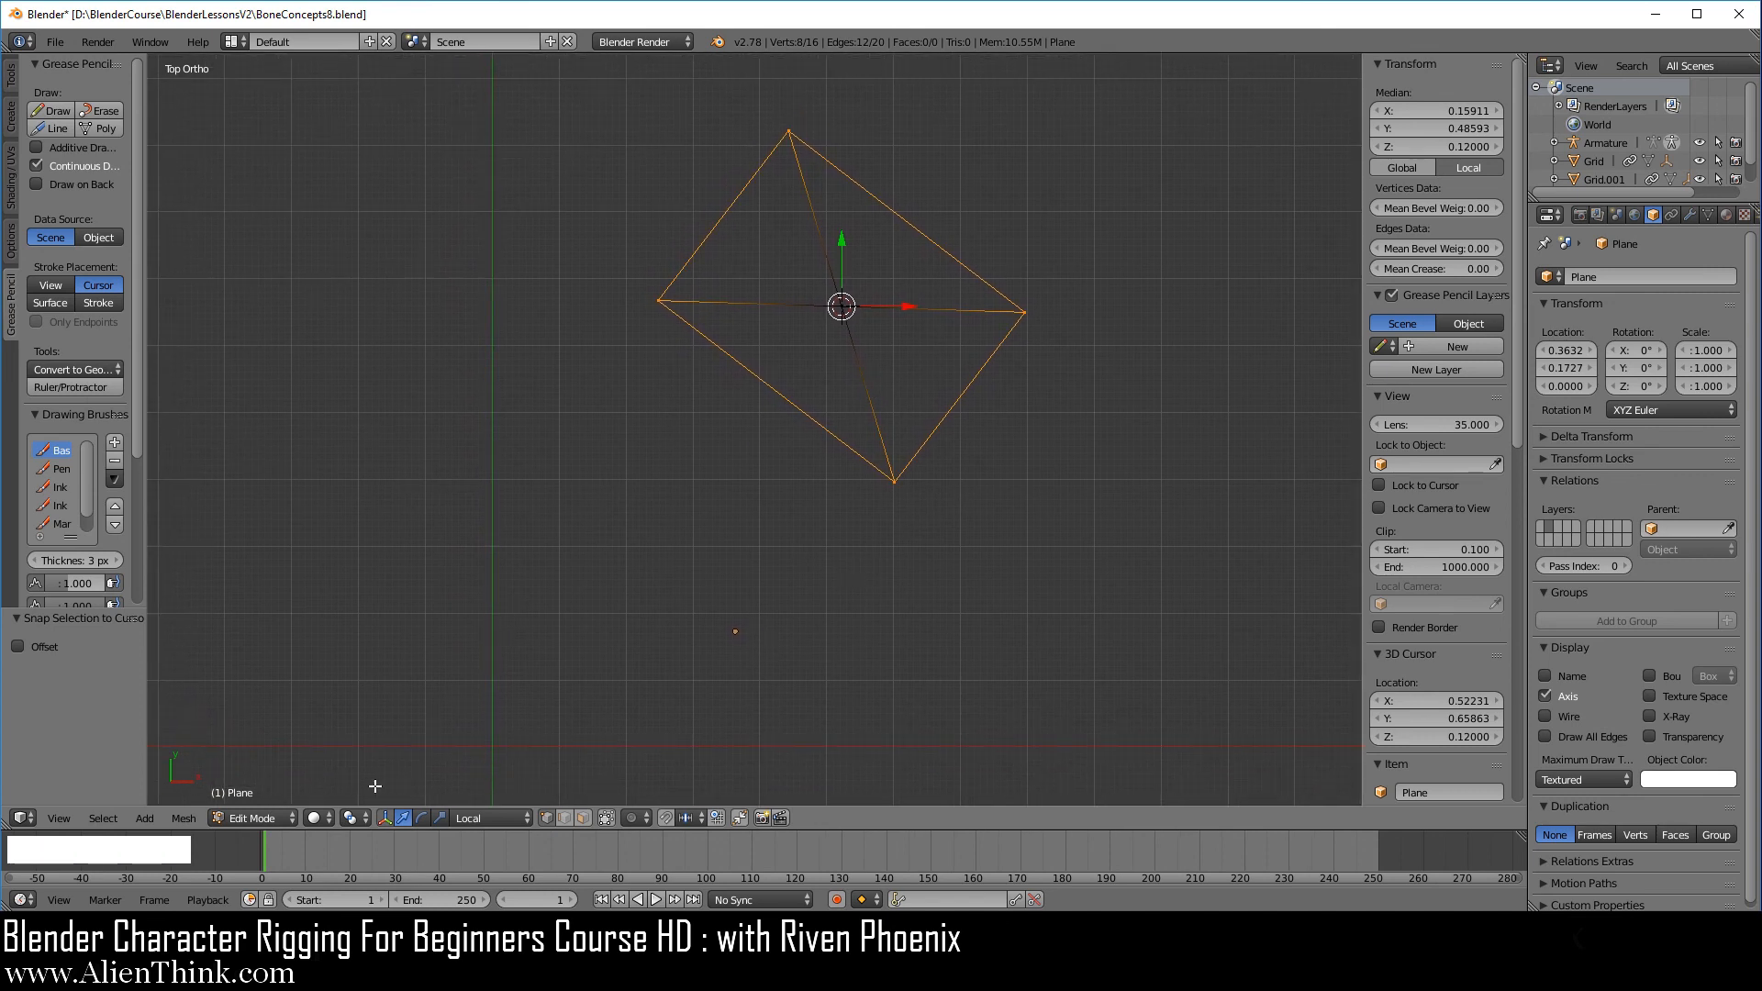
left_click(257, 818)
left_click(279, 795)
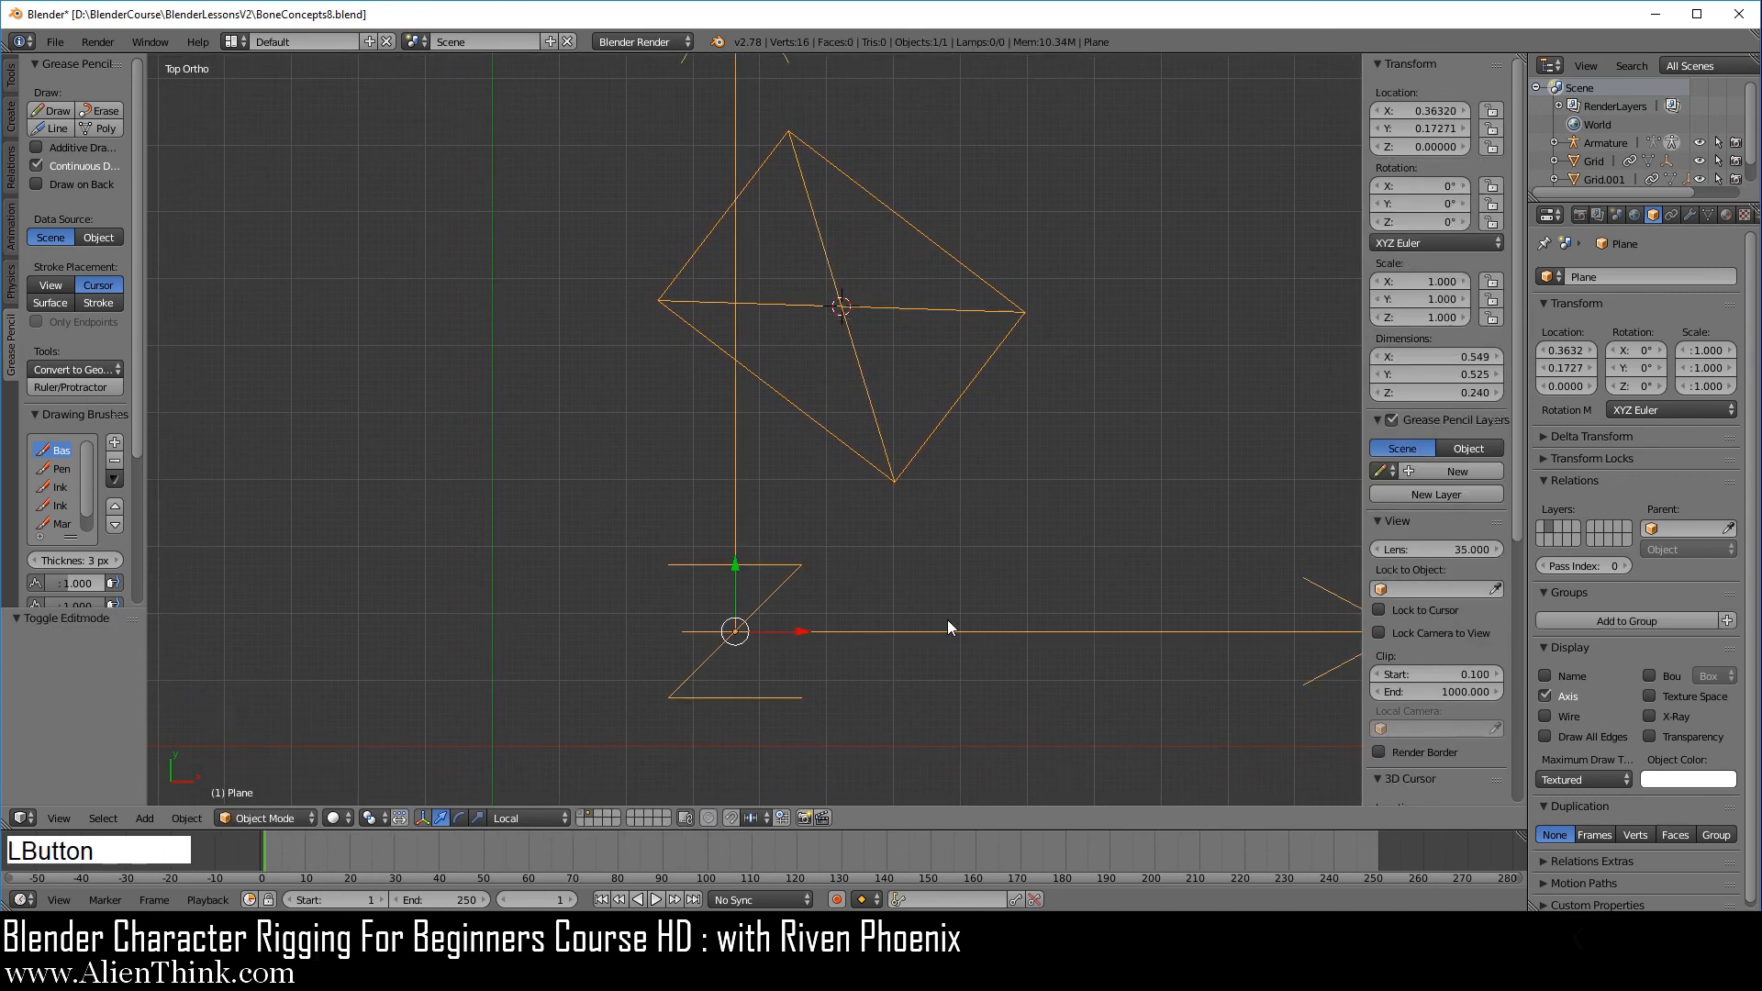
key("r")
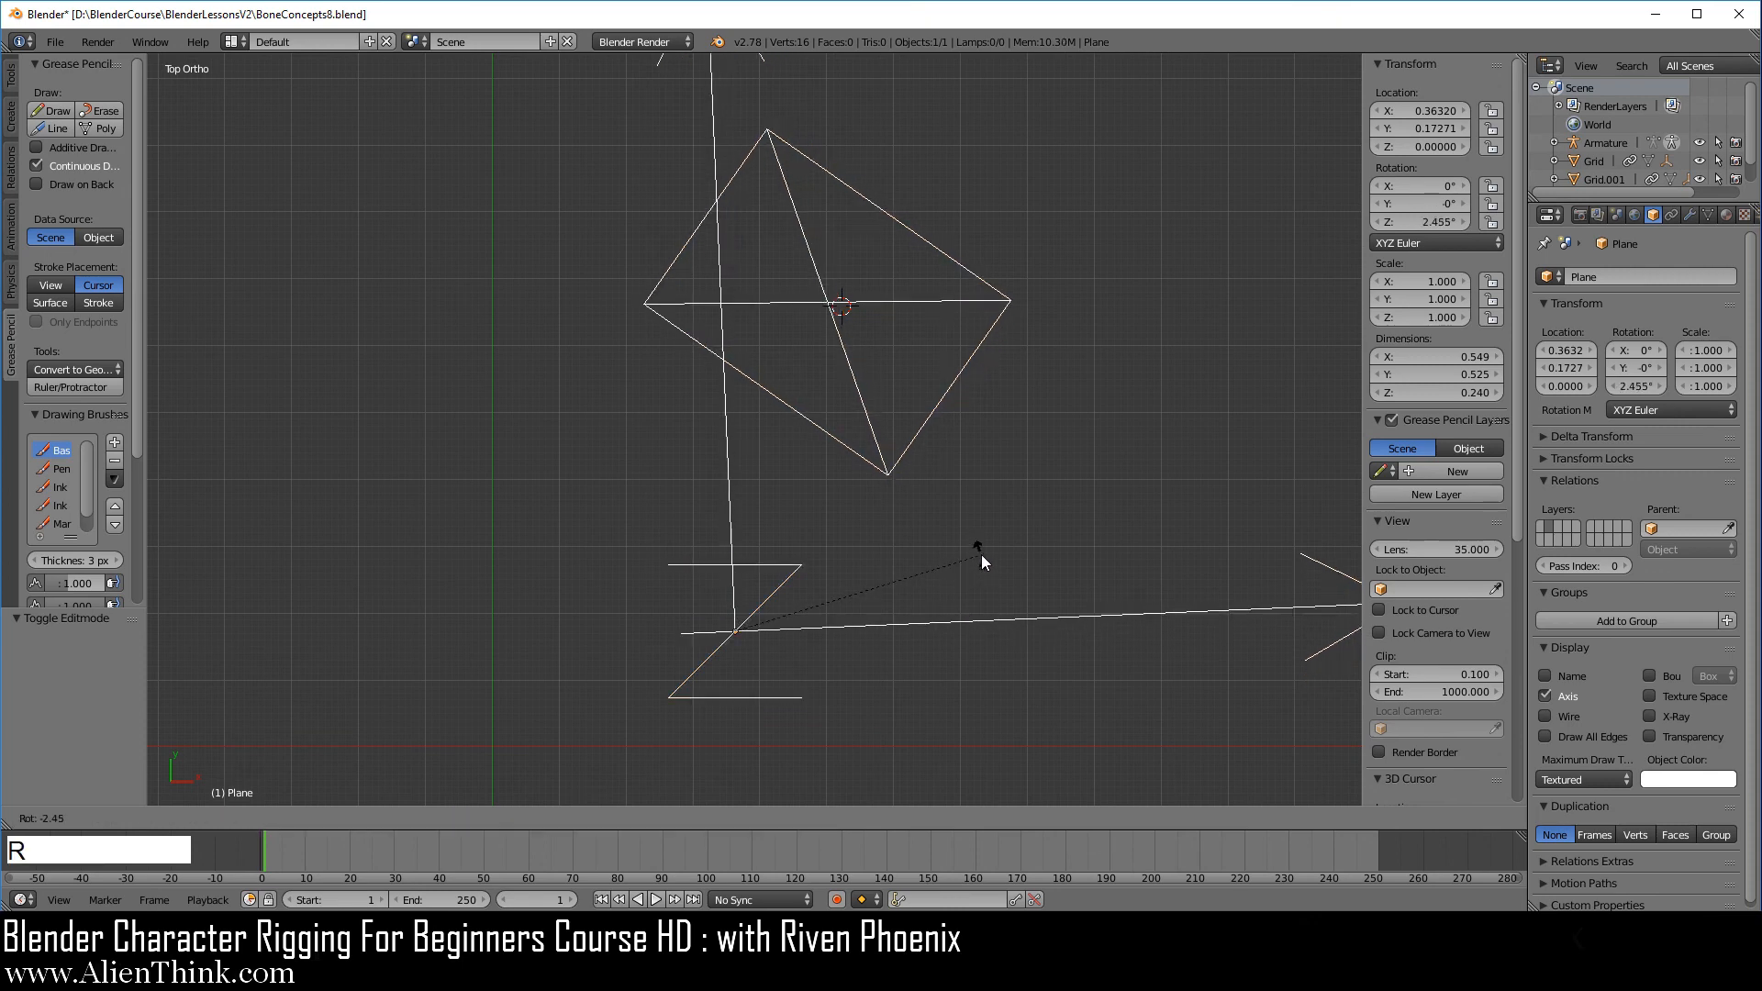
key("r")
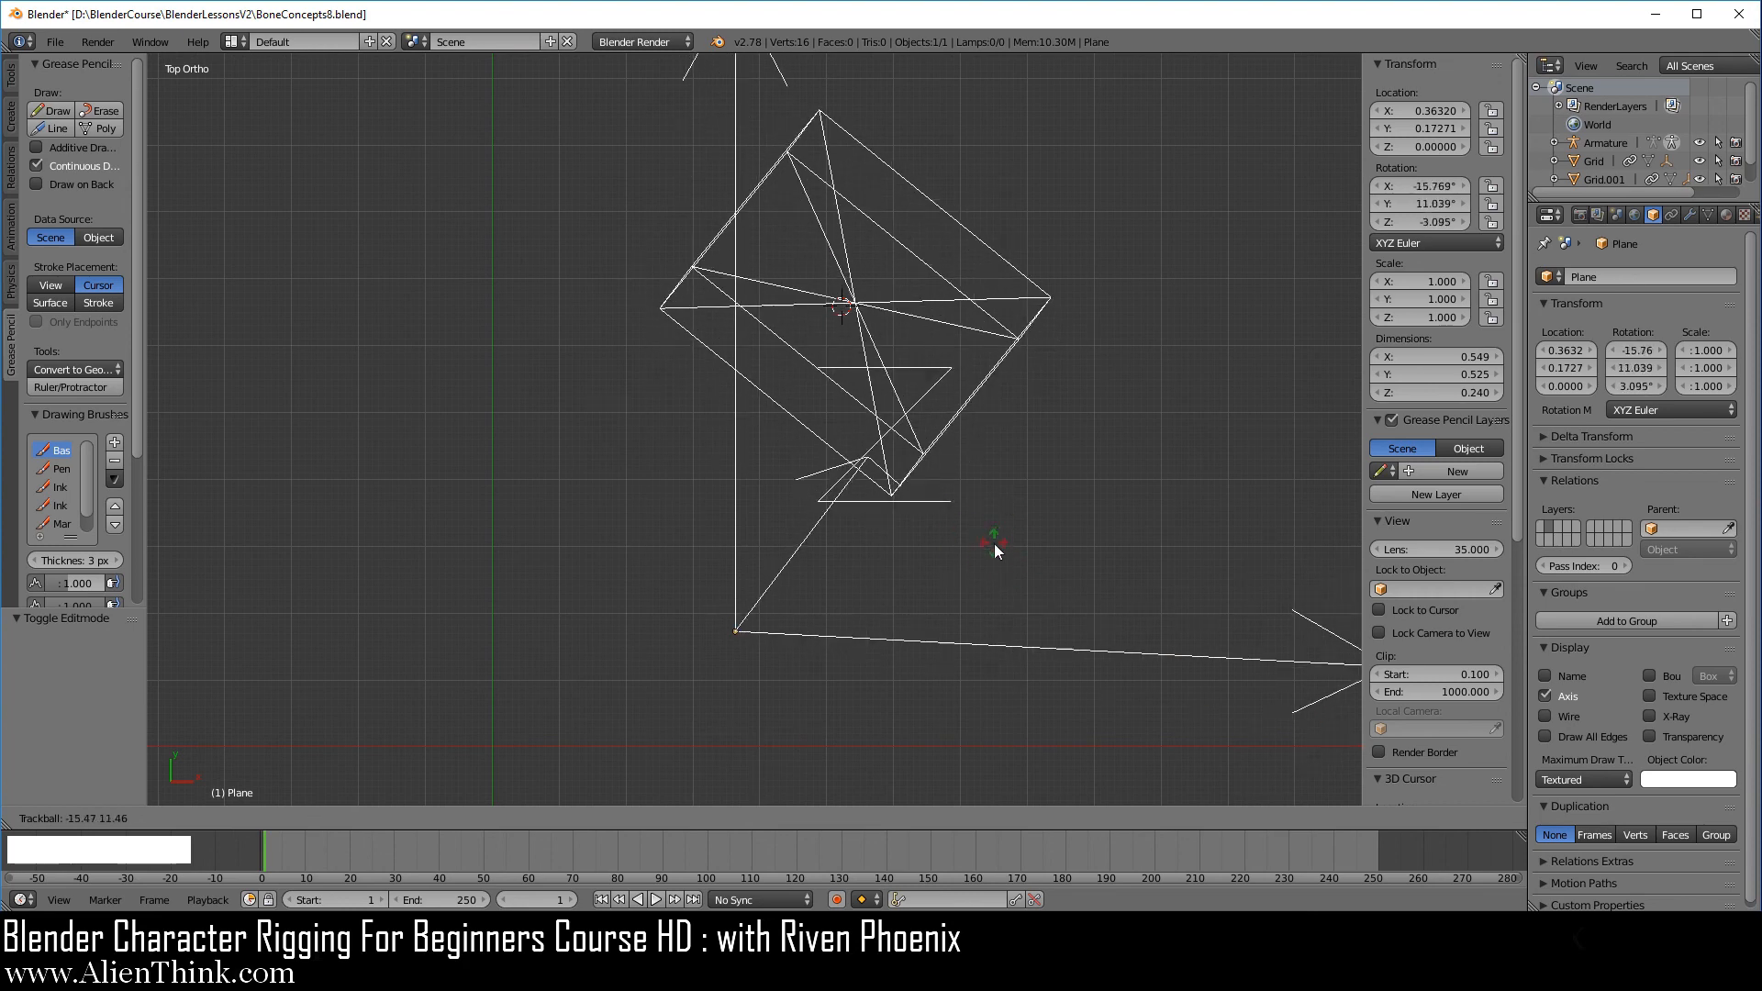
right_click(994, 543)
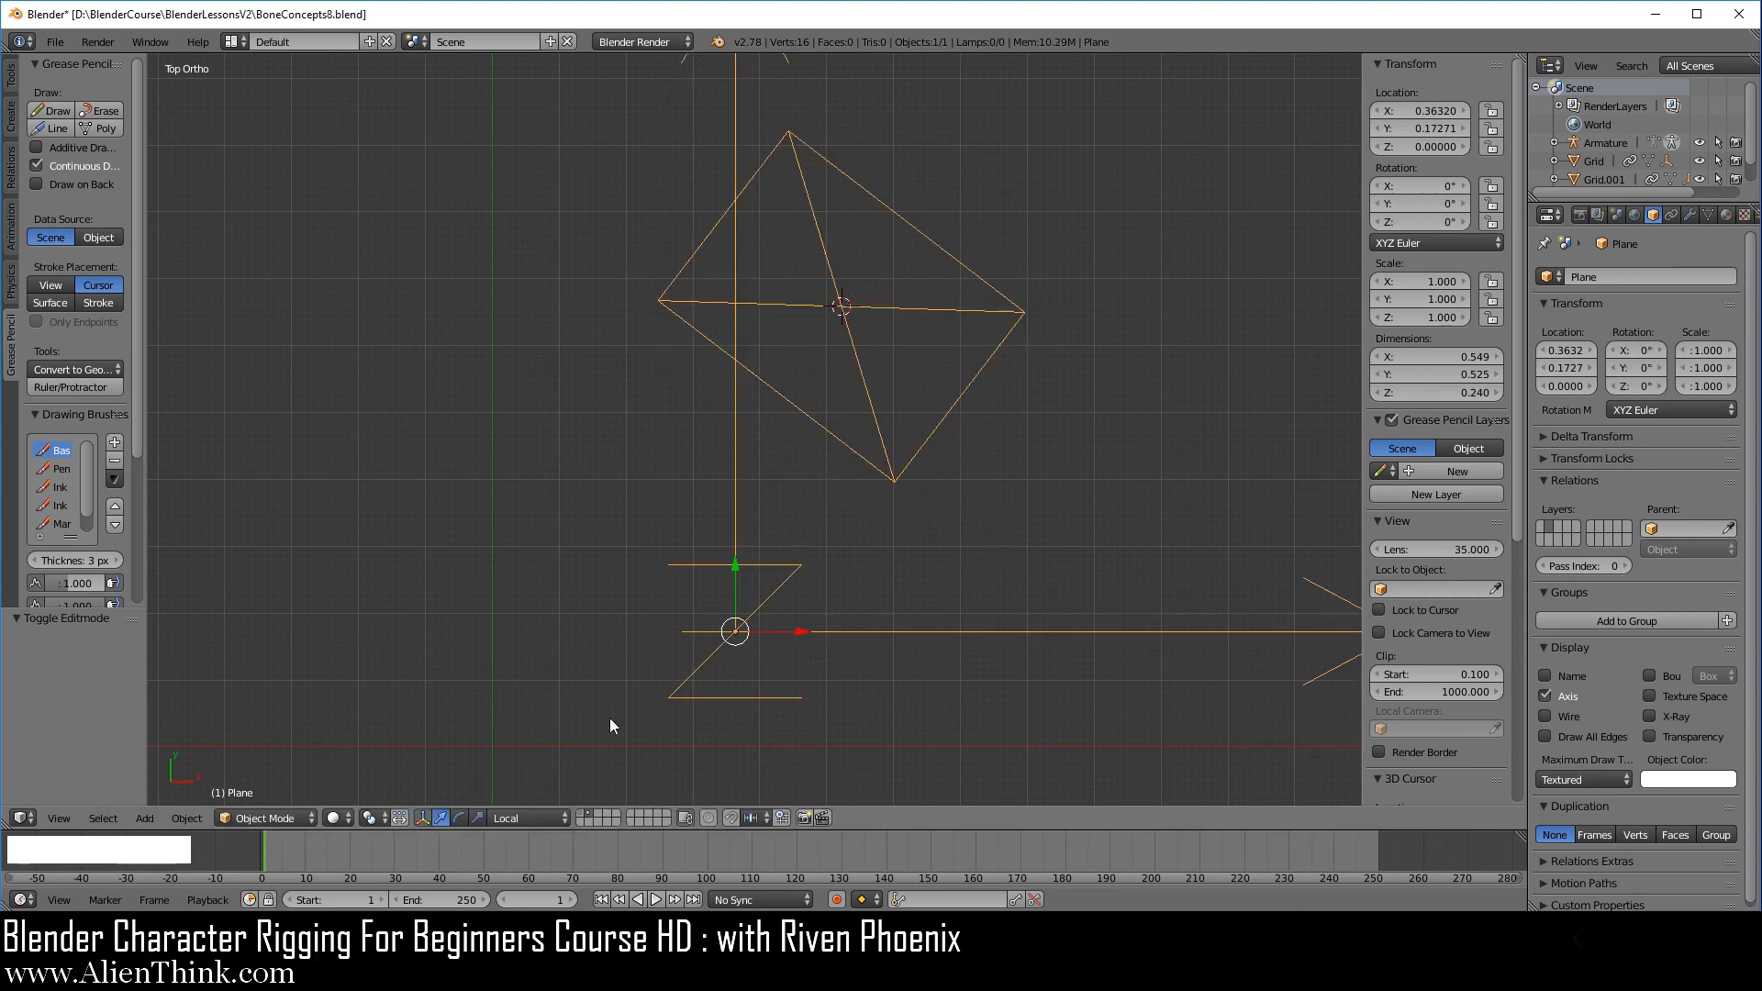
left_click(284, 815)
left_click(285, 785)
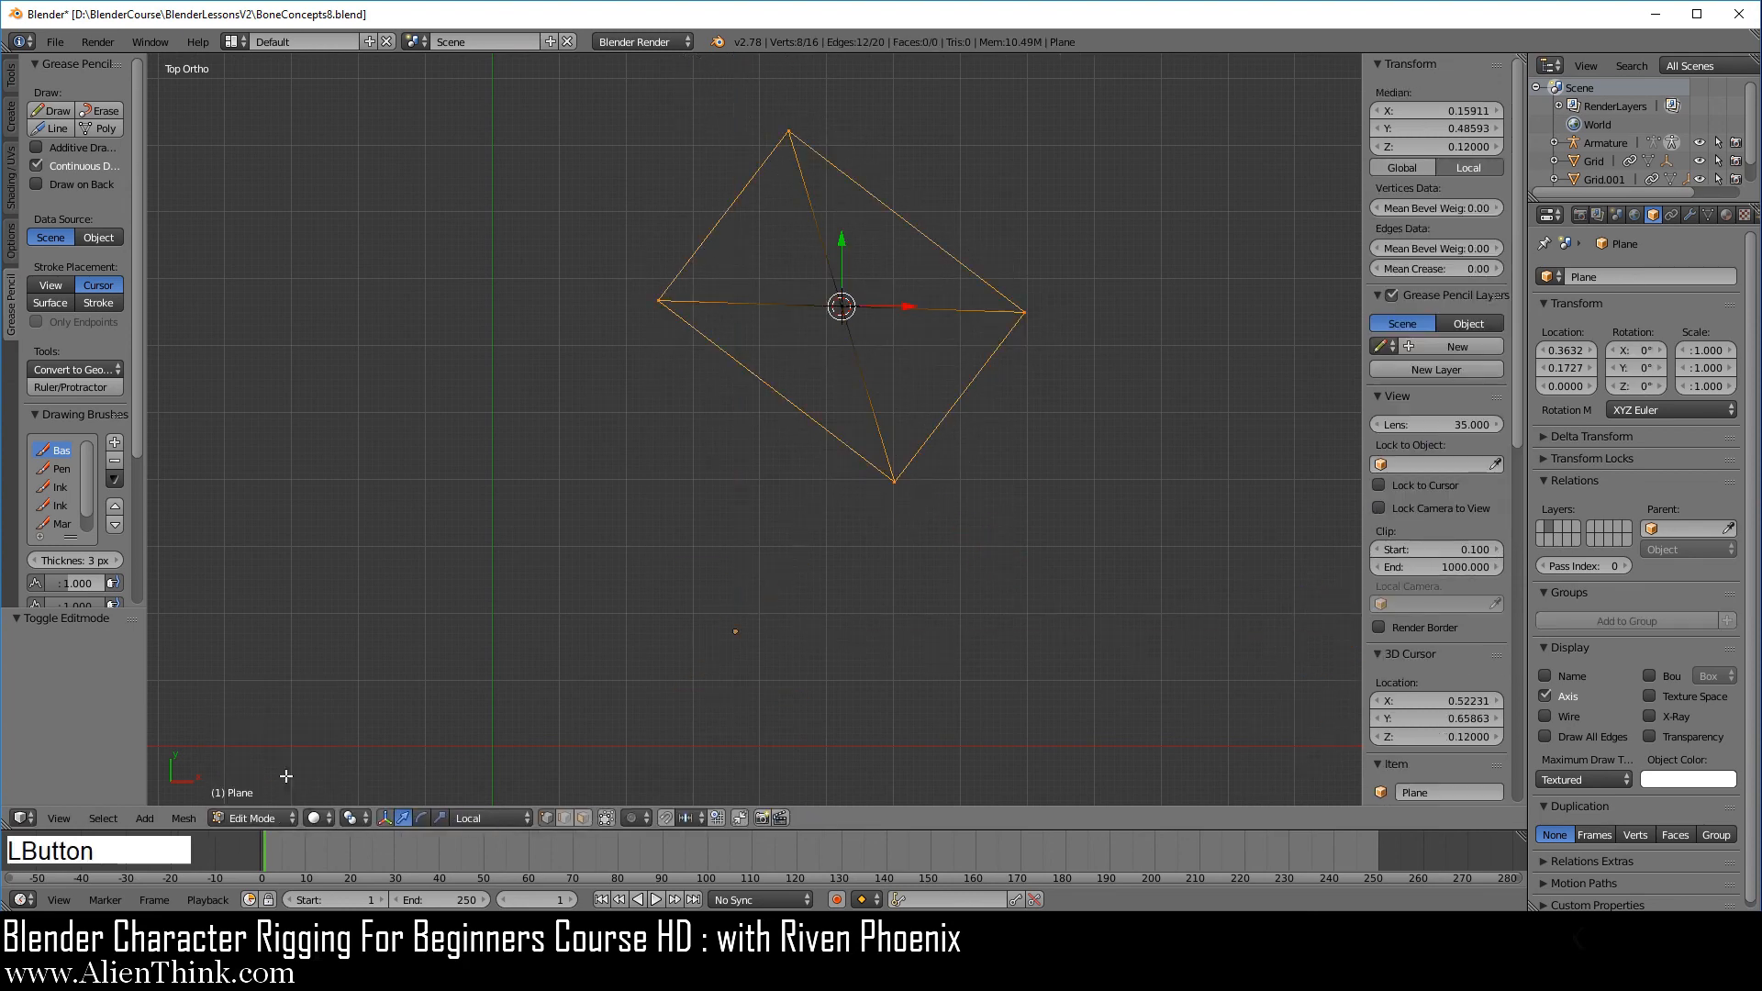
Step: Snap the 3D cursor to the Plane's origin in Object Mode, and return to Edit Mode
left_click(259, 820)
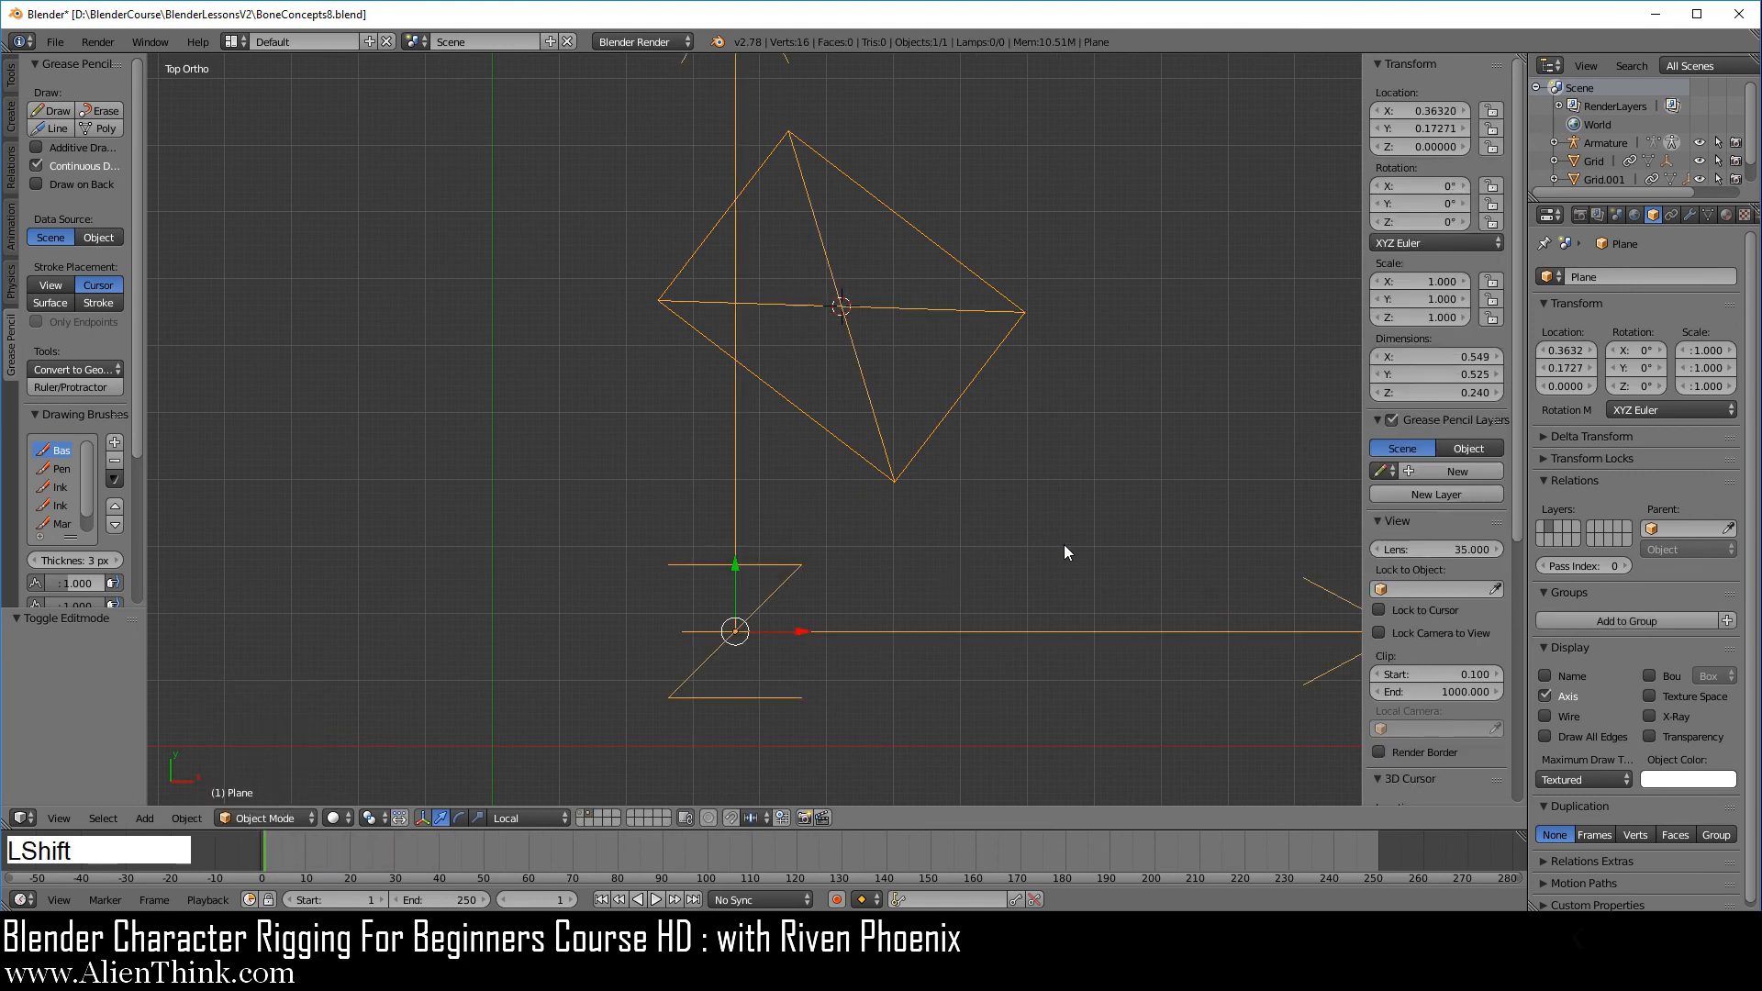
key("shift+s")
left_click(1019, 608)
key("Tab")
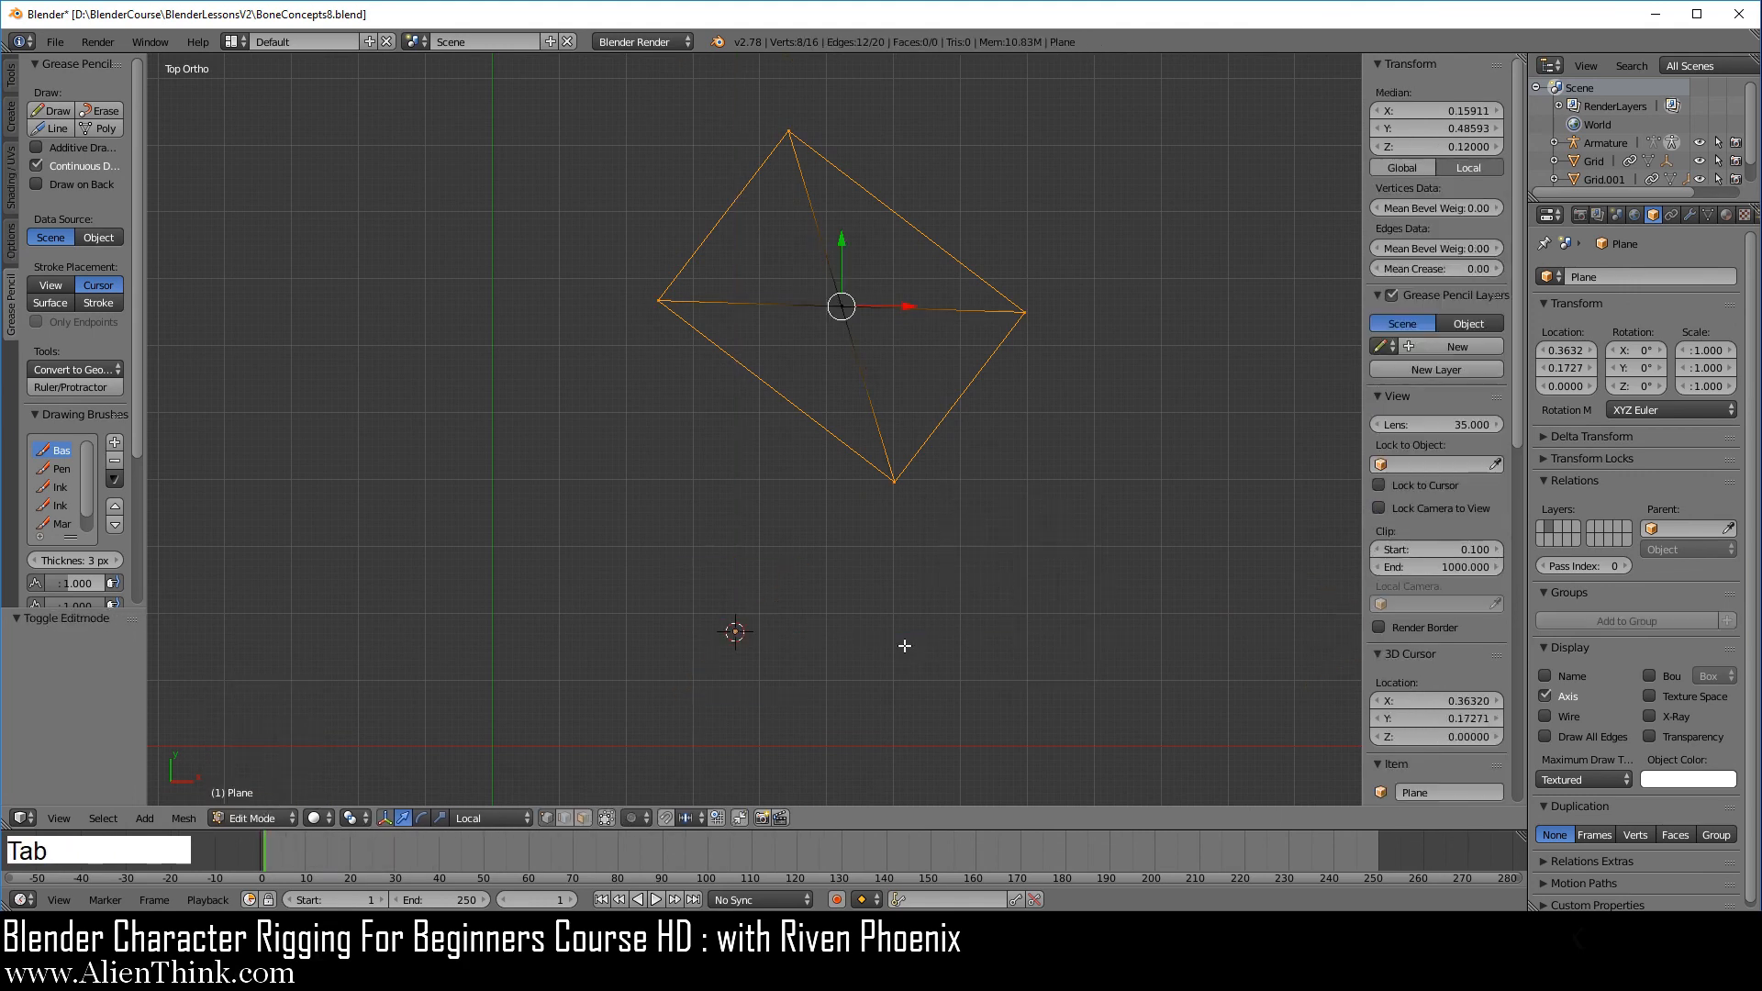
Step: Select only the vertices at the center of the box and snap them to the 3D cursor at the Plane's origin
key("a")
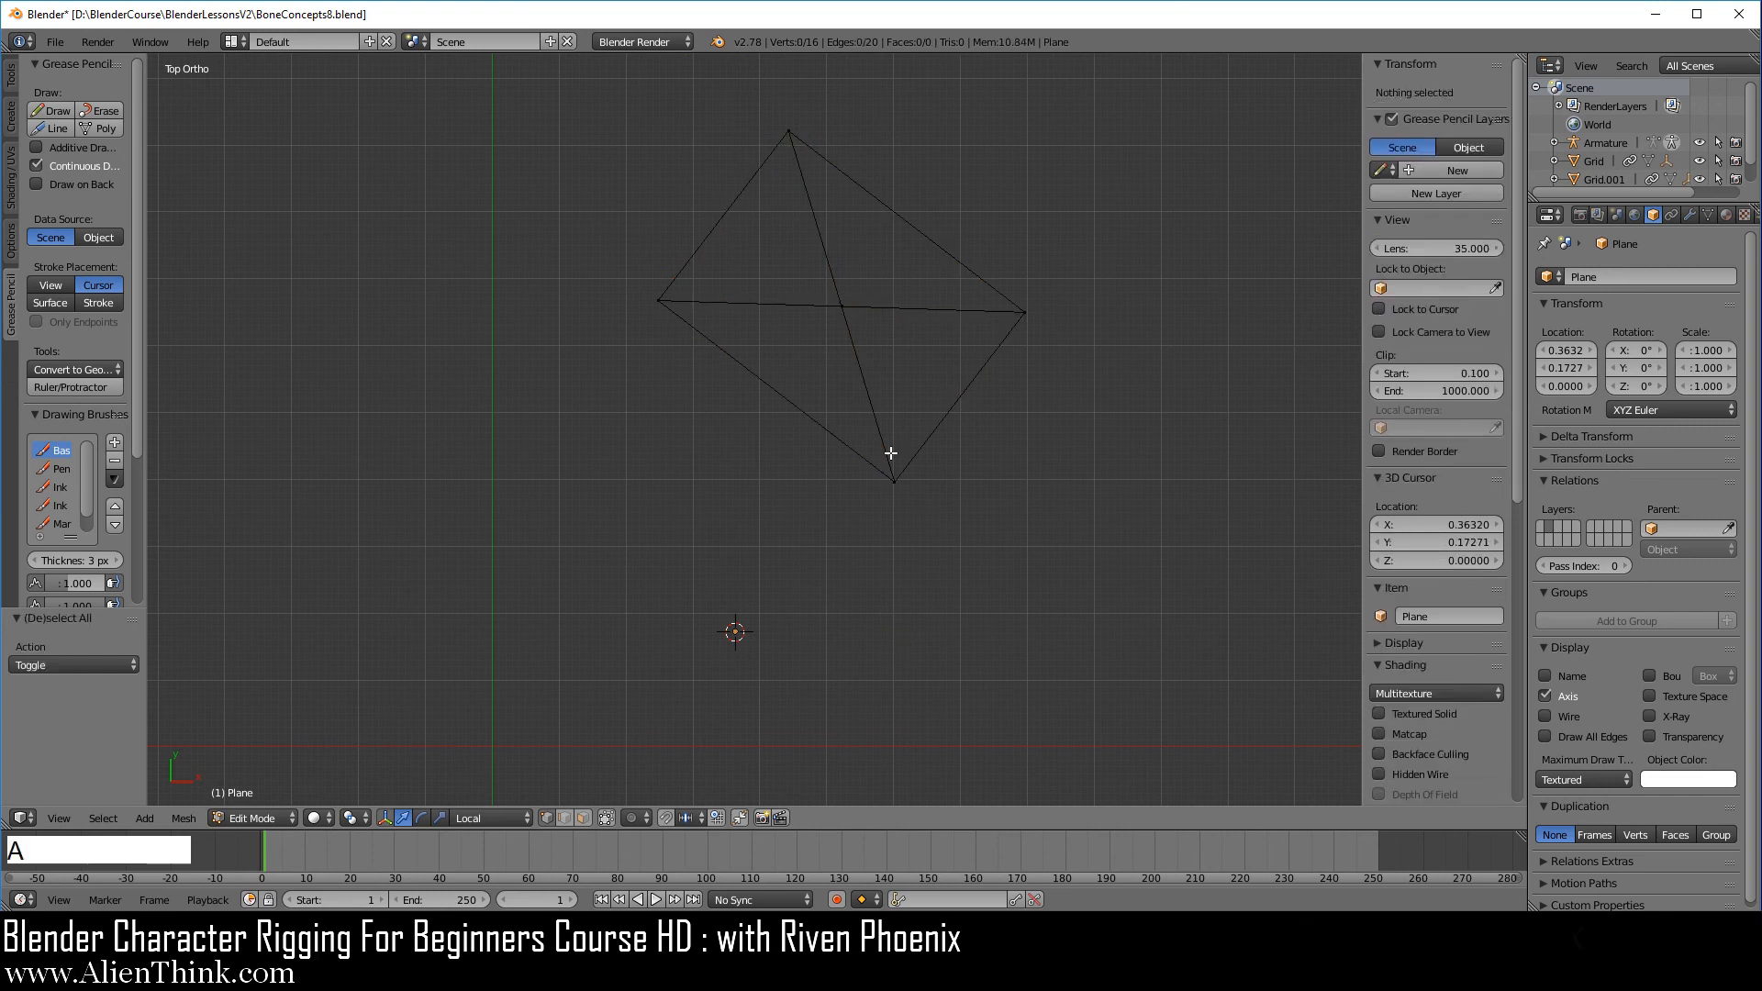
left_click_drag(853, 313, 844, 305)
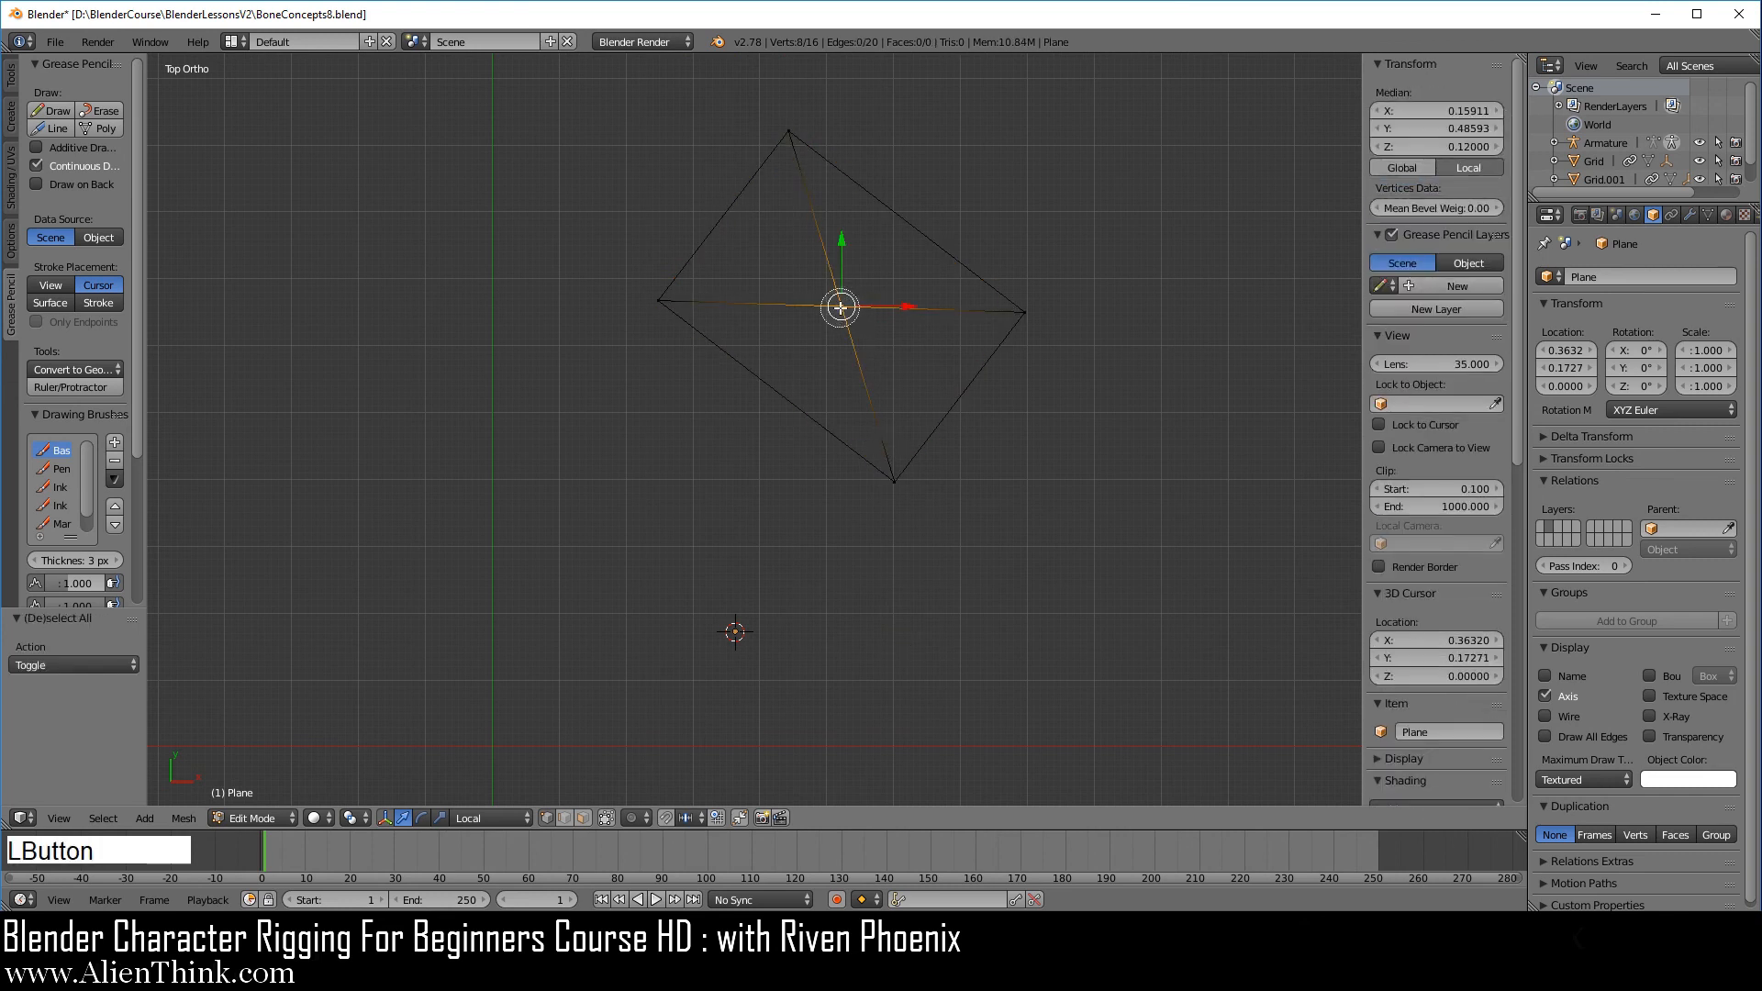
right_click(840, 307)
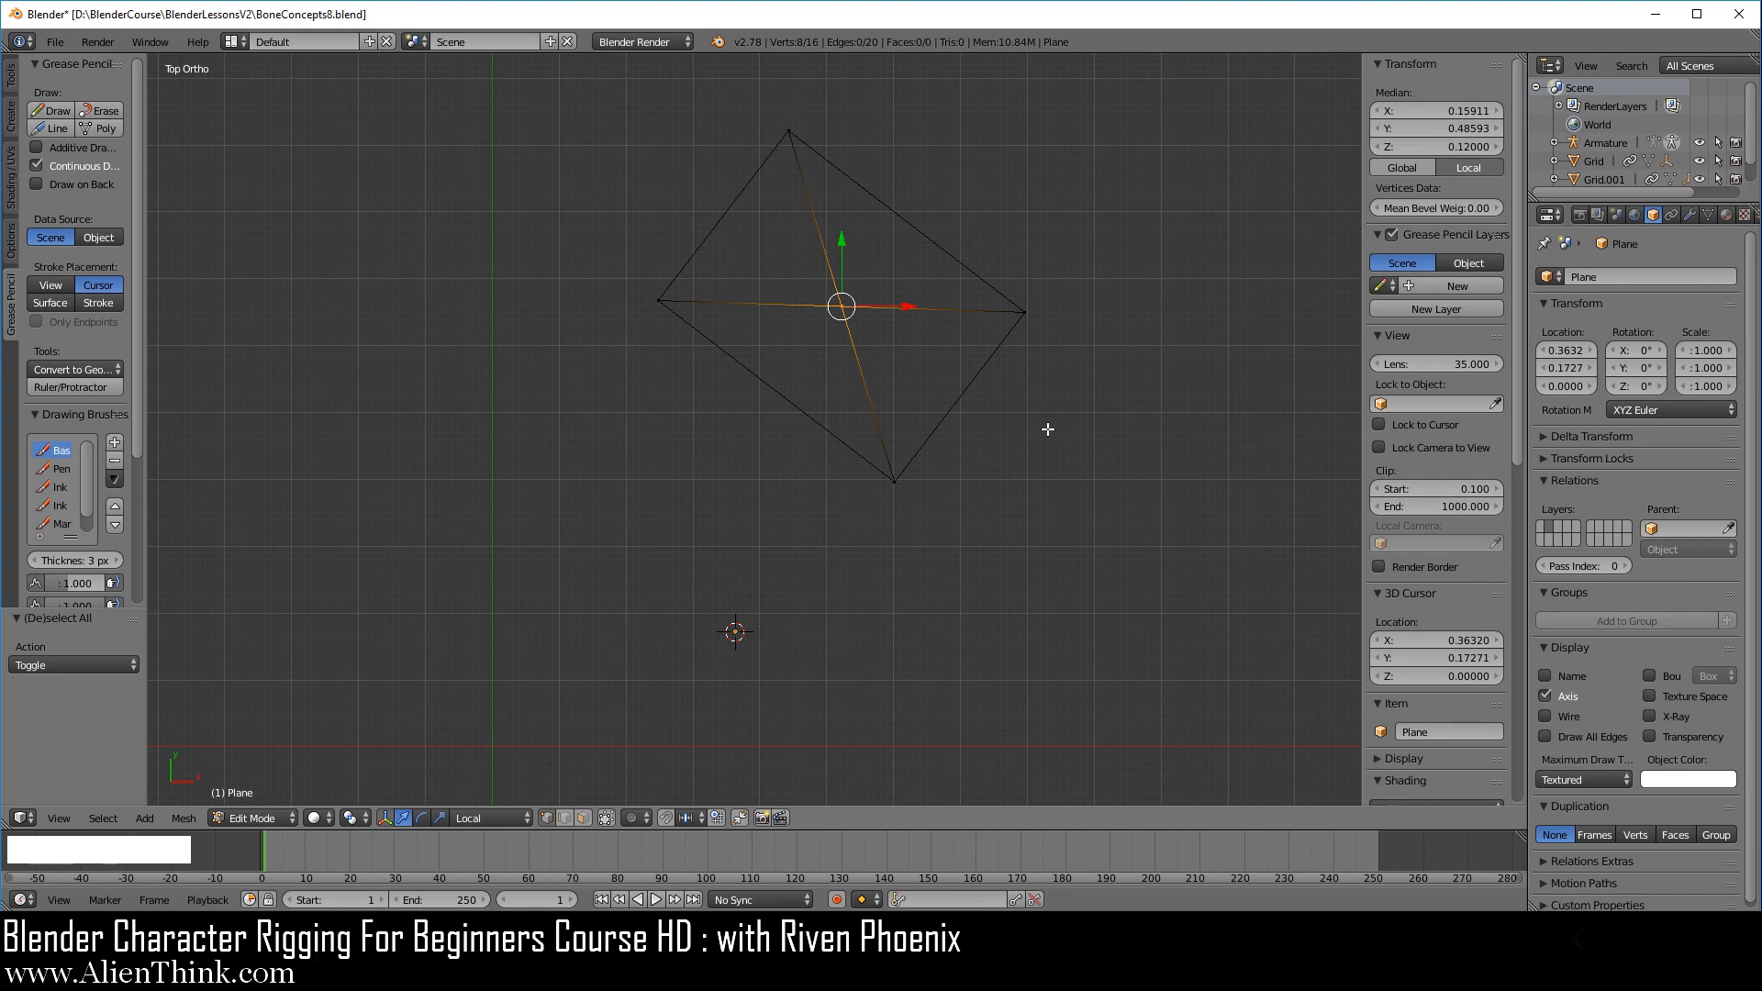
key("shift+s")
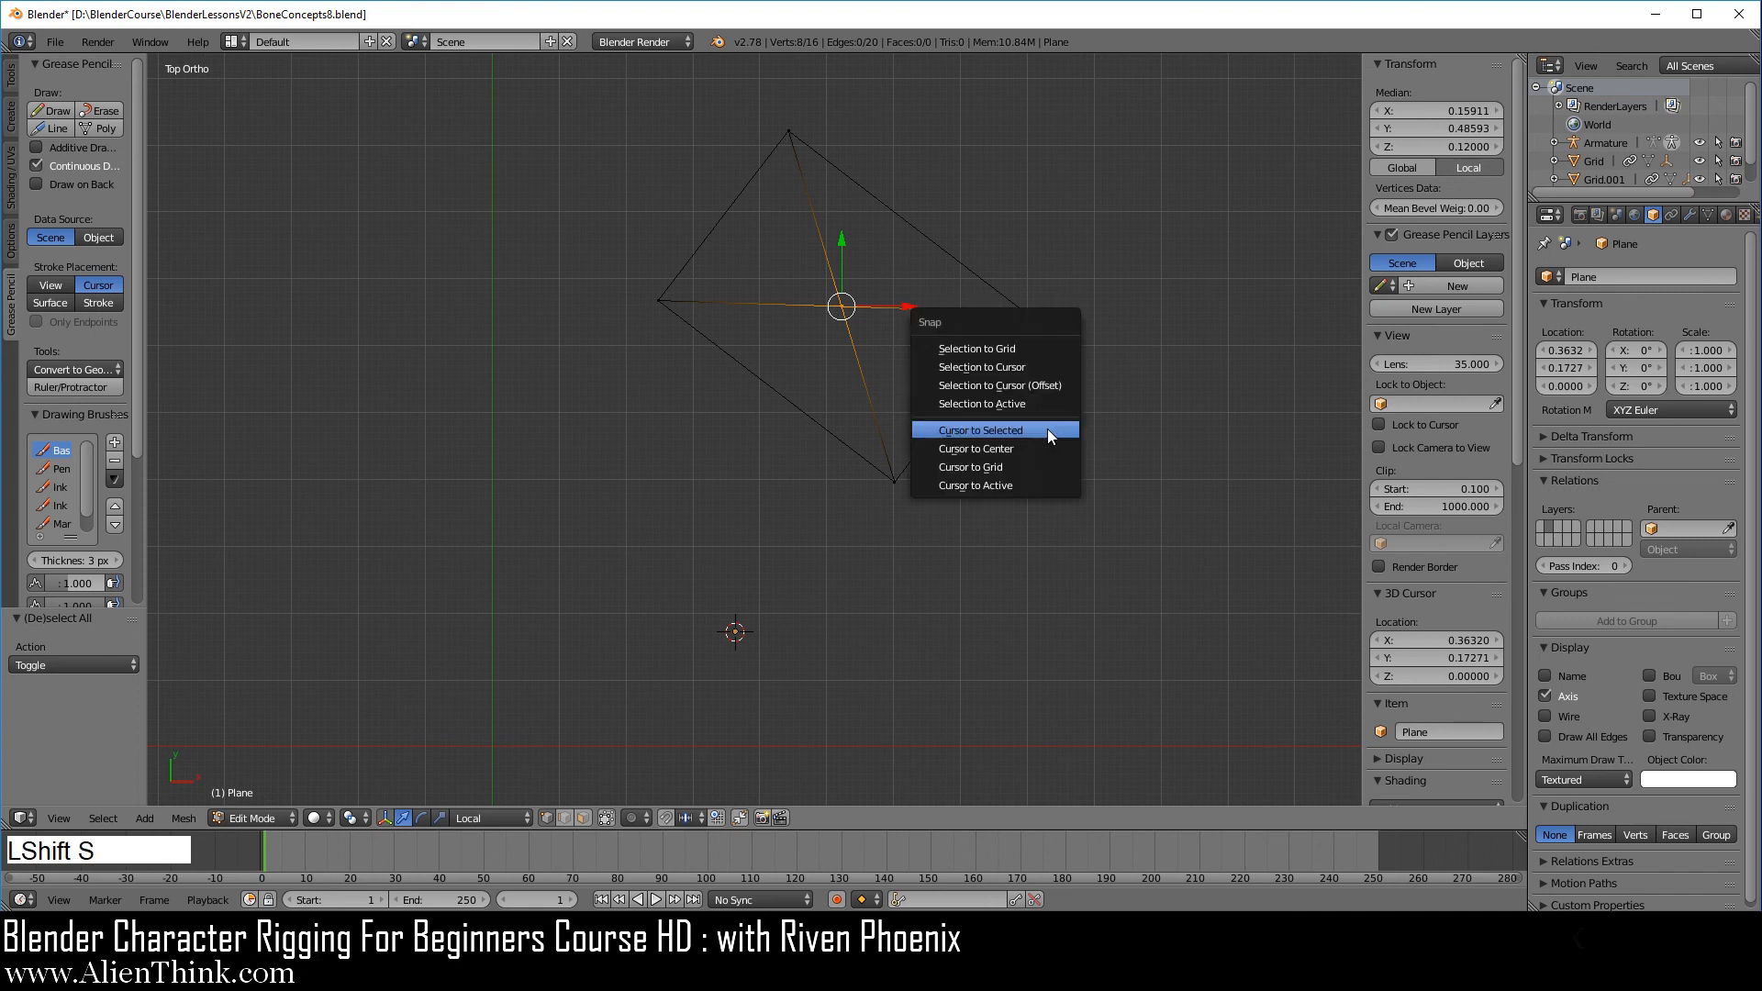
left_click(1008, 365)
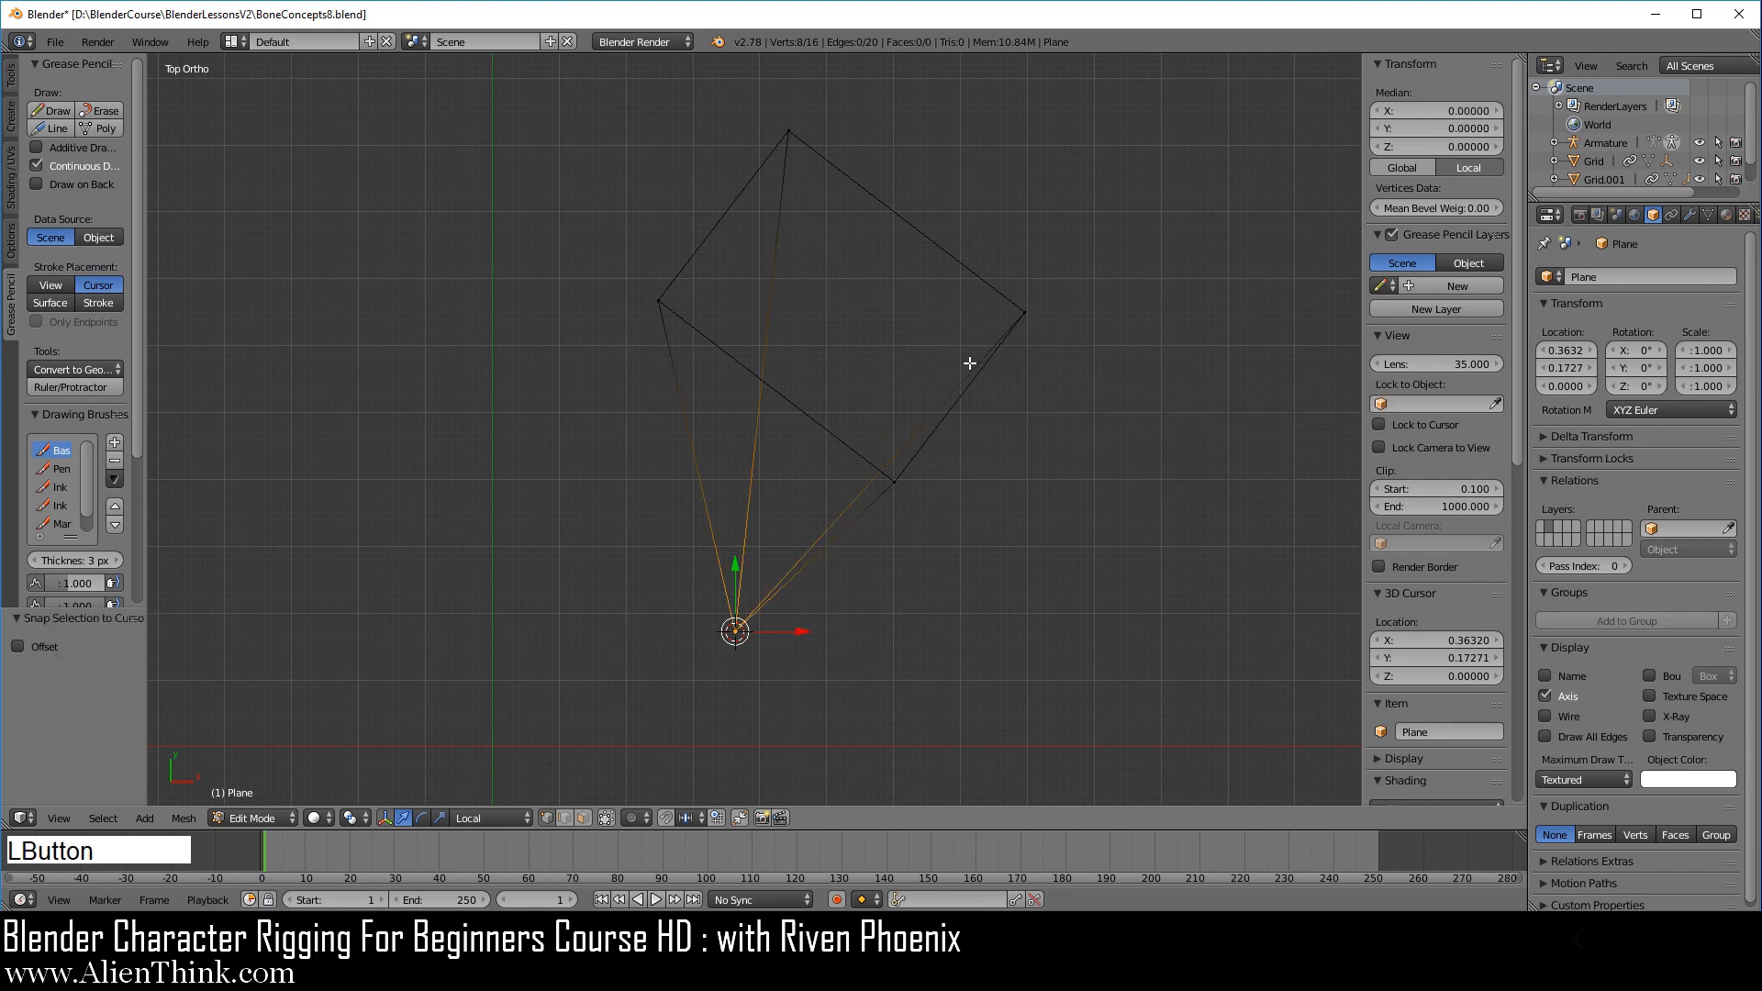
Step: Select a single upper corner vertex of the box and examine the edges stretched to the origin from several angles
middle_click_drag(970, 363, 767, 327)
right_click(896, 376)
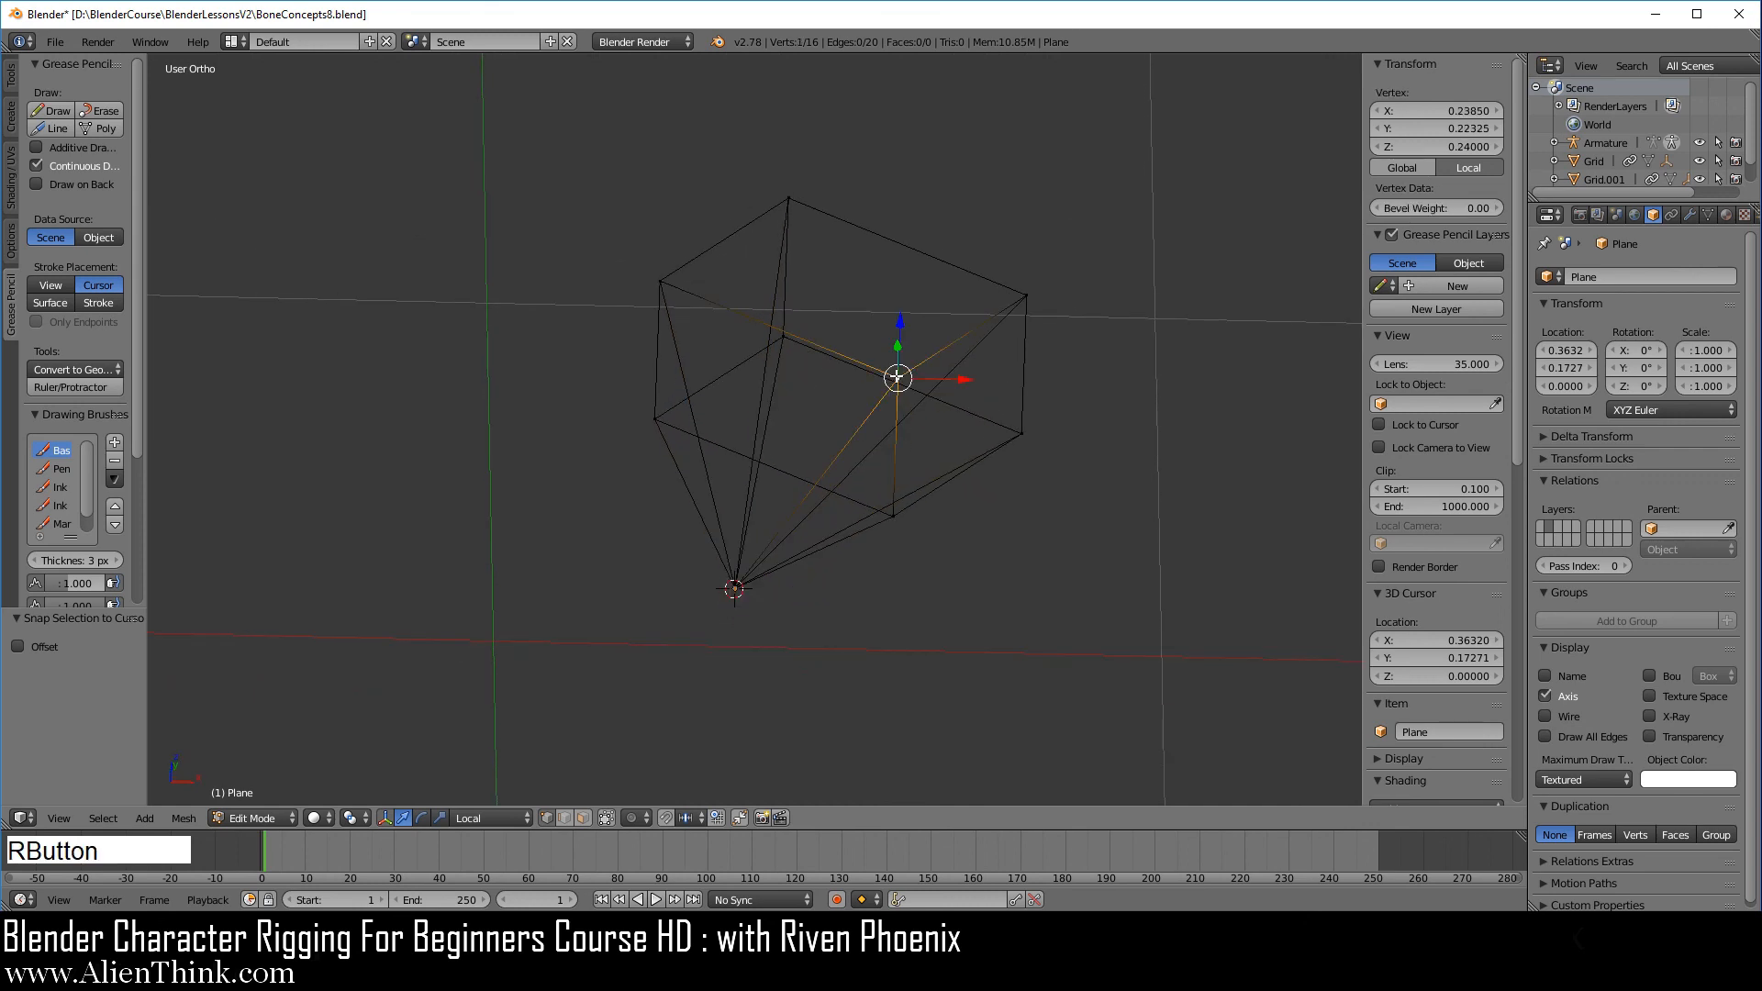
middle_click_drag(927, 503, 698, 578)
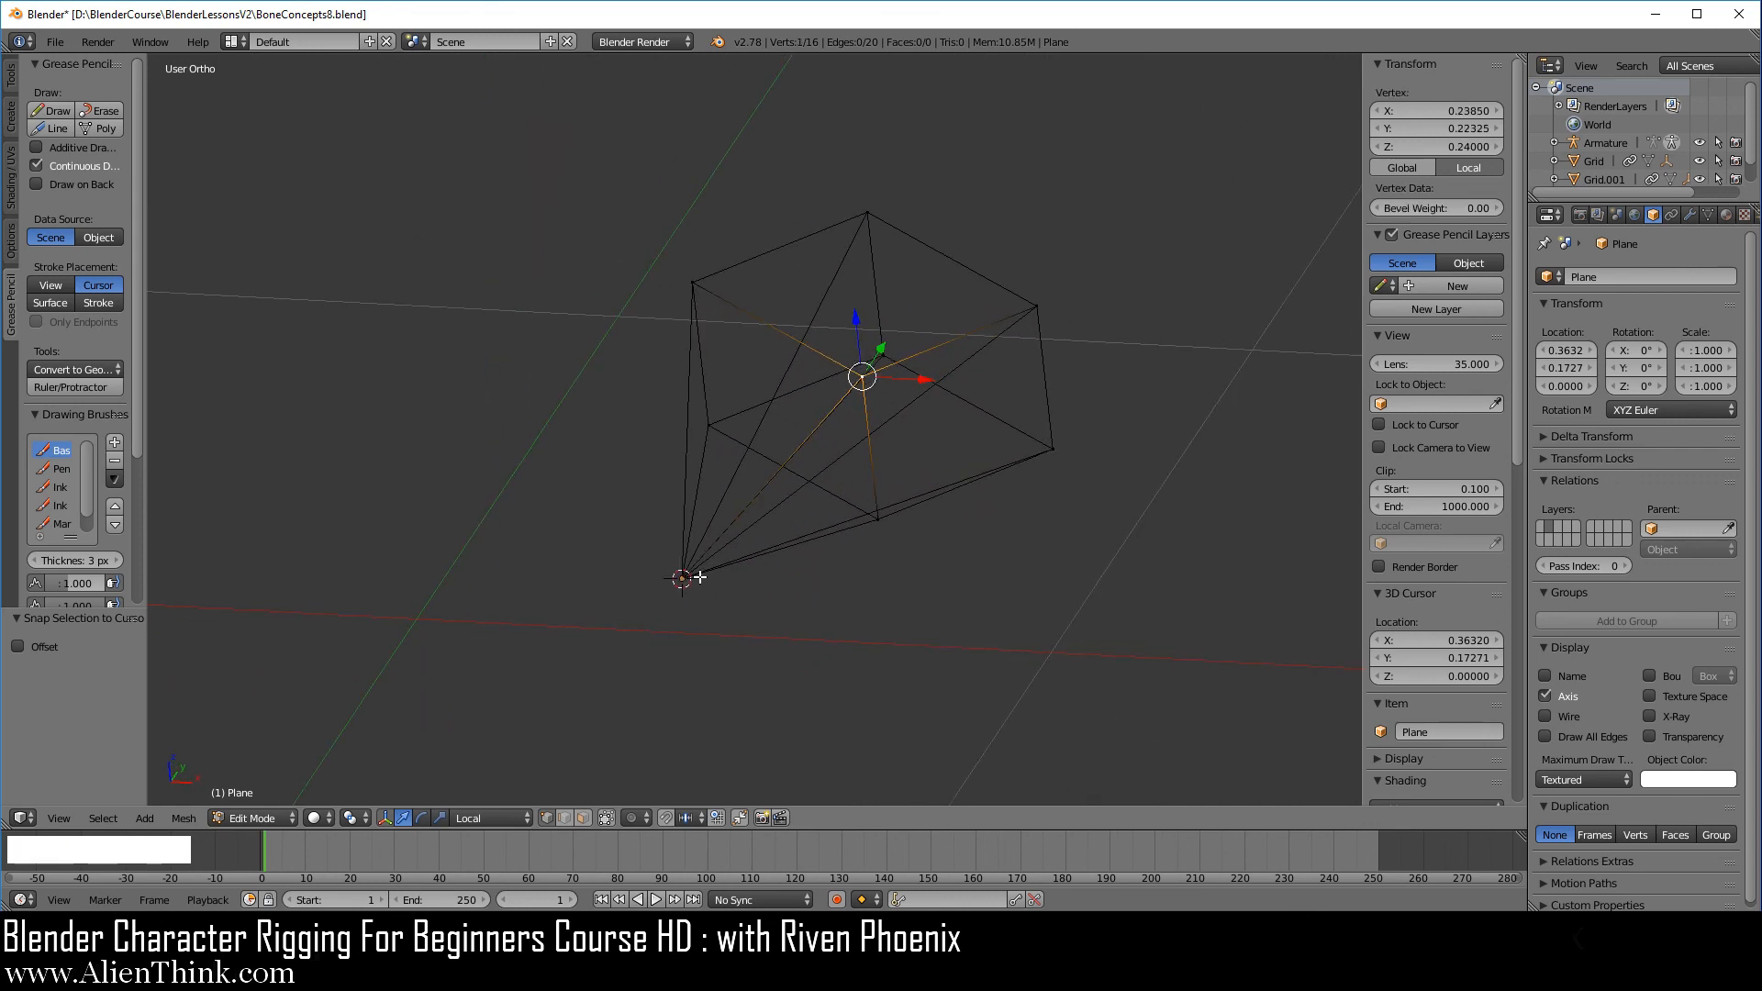
middle_click_drag(800, 544, 894, 605)
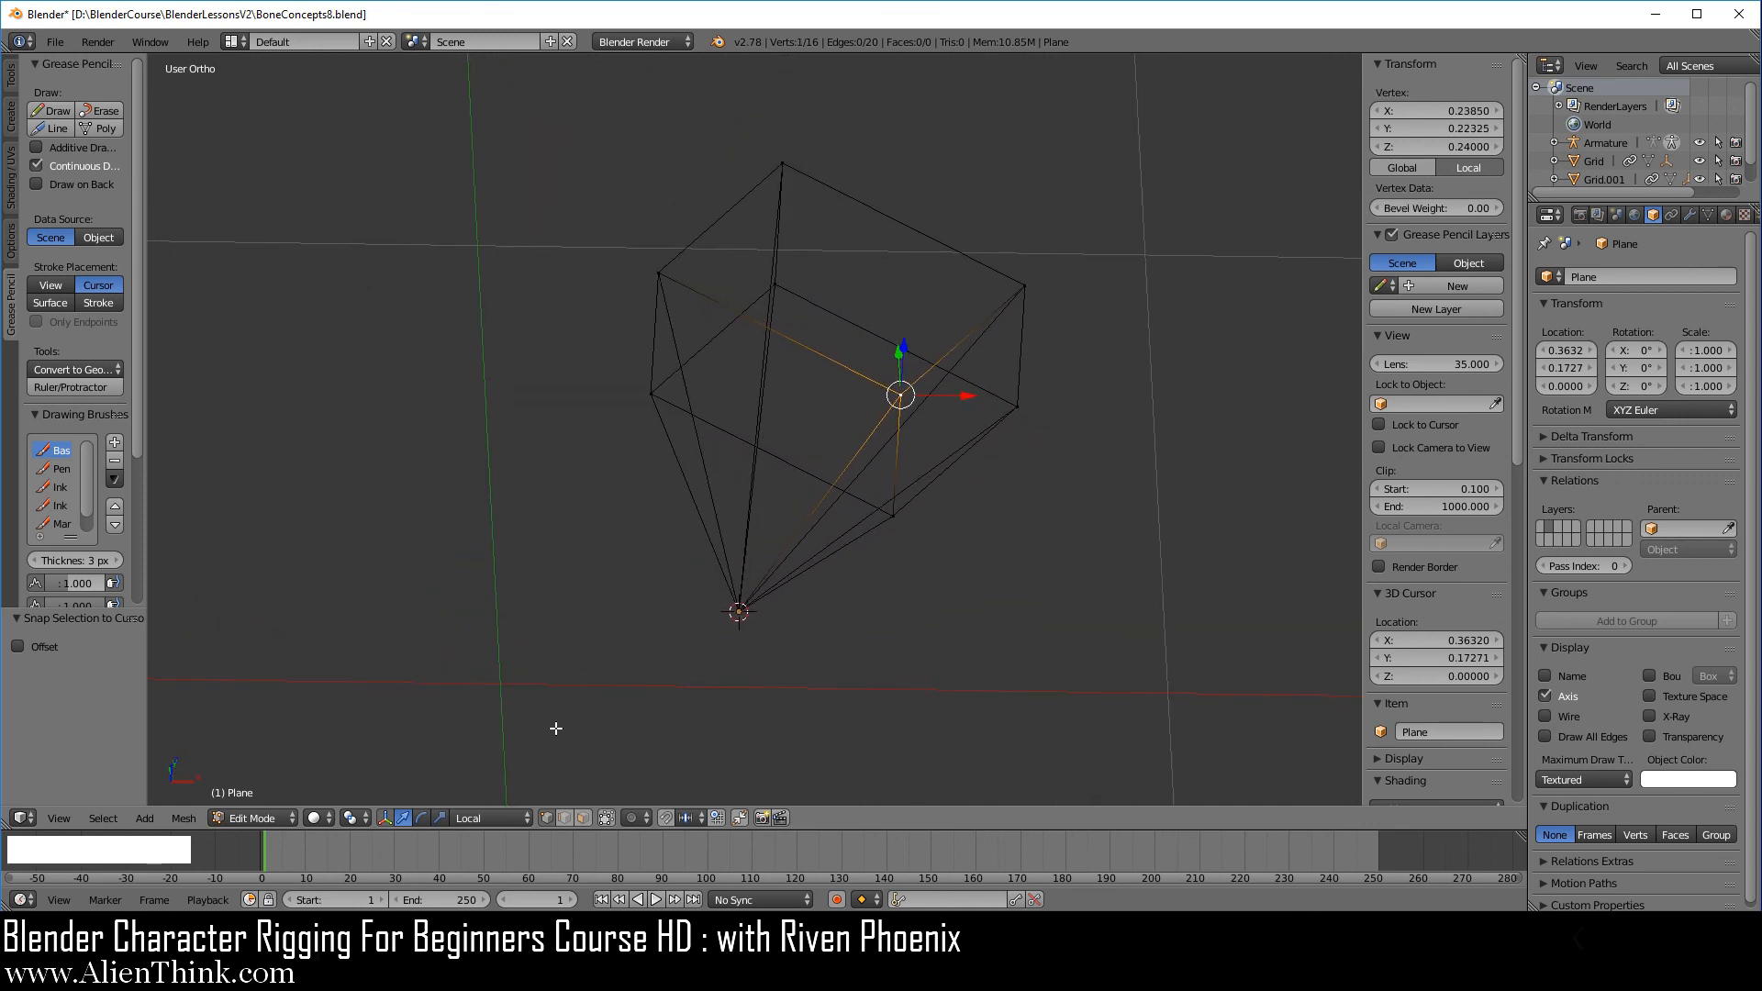
Step: Switch to Object Mode and try a trackball rotation of the Plane around its origin from an angled view
left_click(265, 822)
left_click(266, 797)
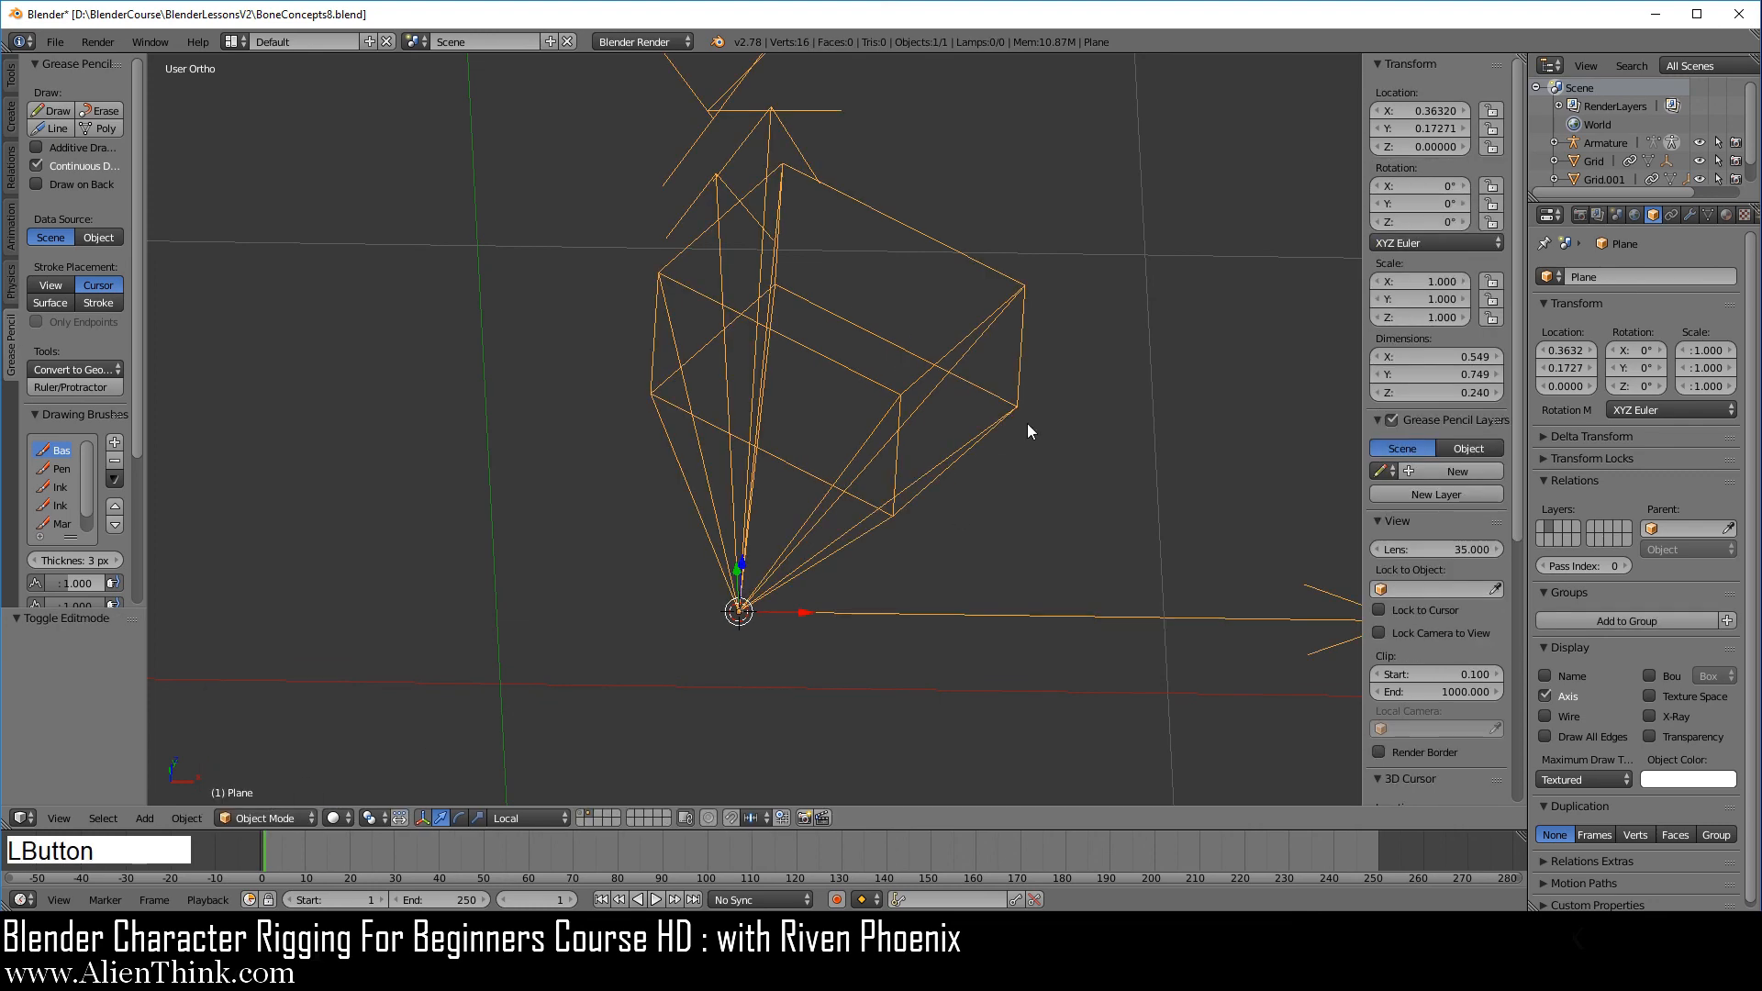
middle_click_drag(1030, 424, 811, 468)
key("r")
key("r")
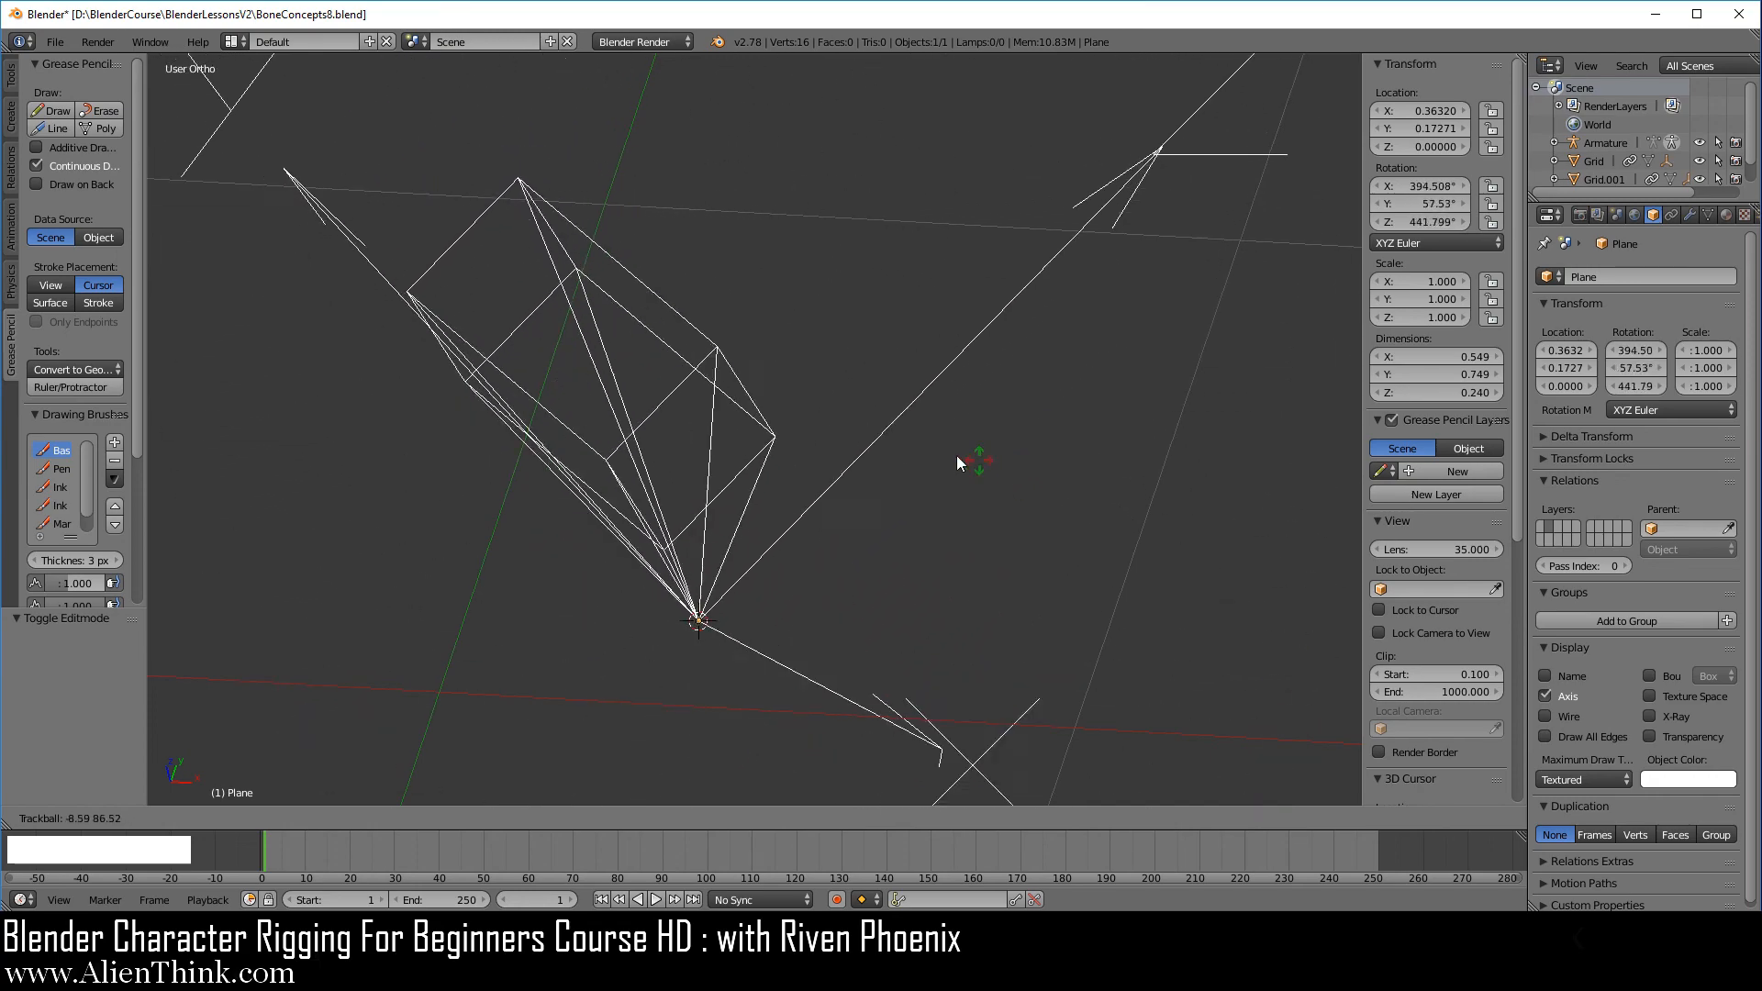
right_click(895, 498)
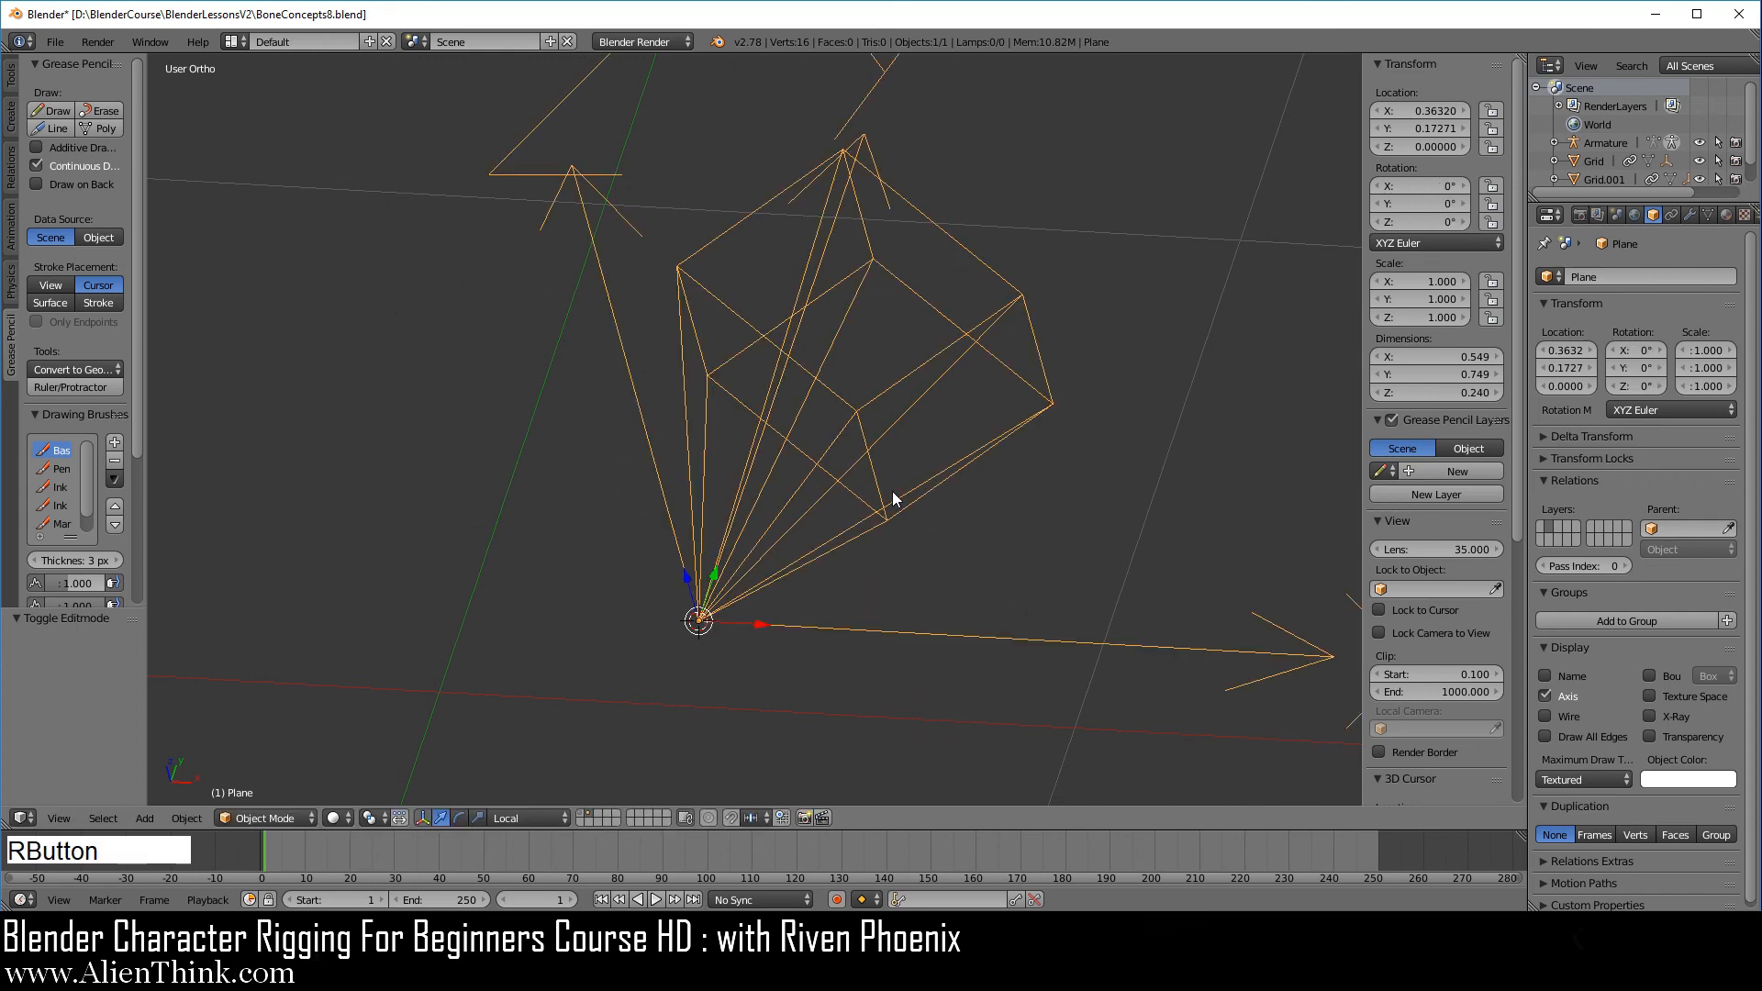
Step: Reopen the recently used file BoneConcepts8.blend, discarding the unsaved changes to the Plane
scroll(890, 492, "down", 2)
key("KP_7")
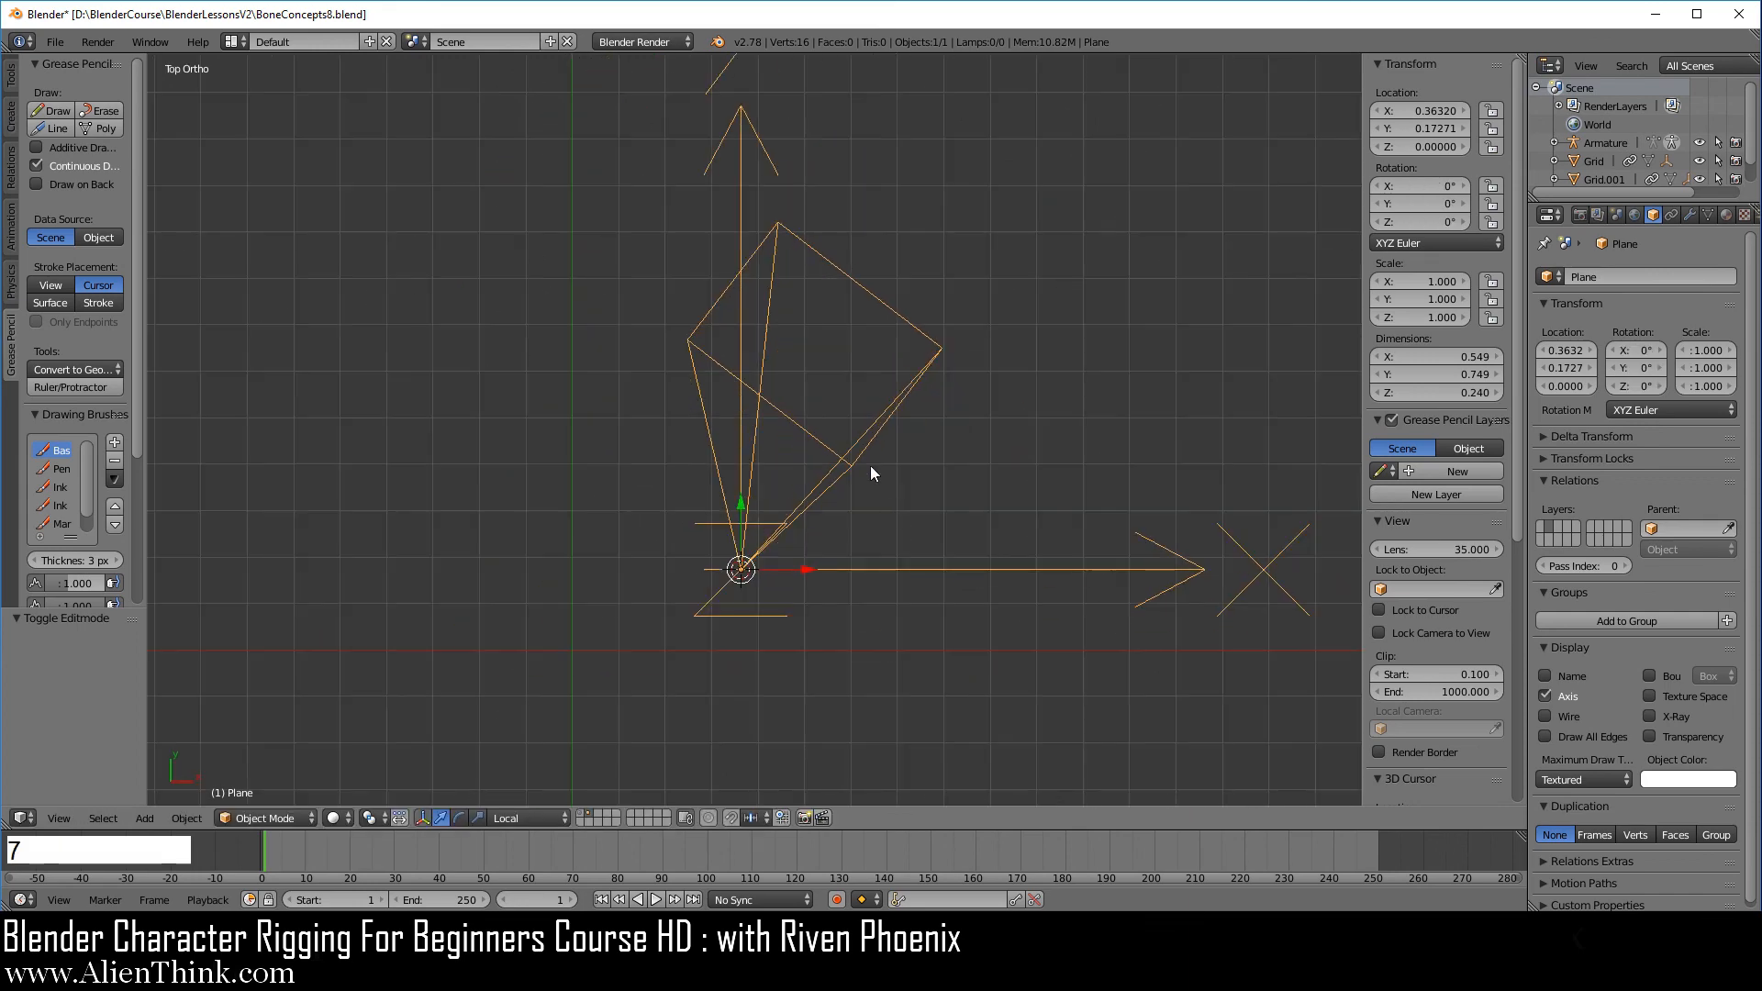
left_click(55, 42)
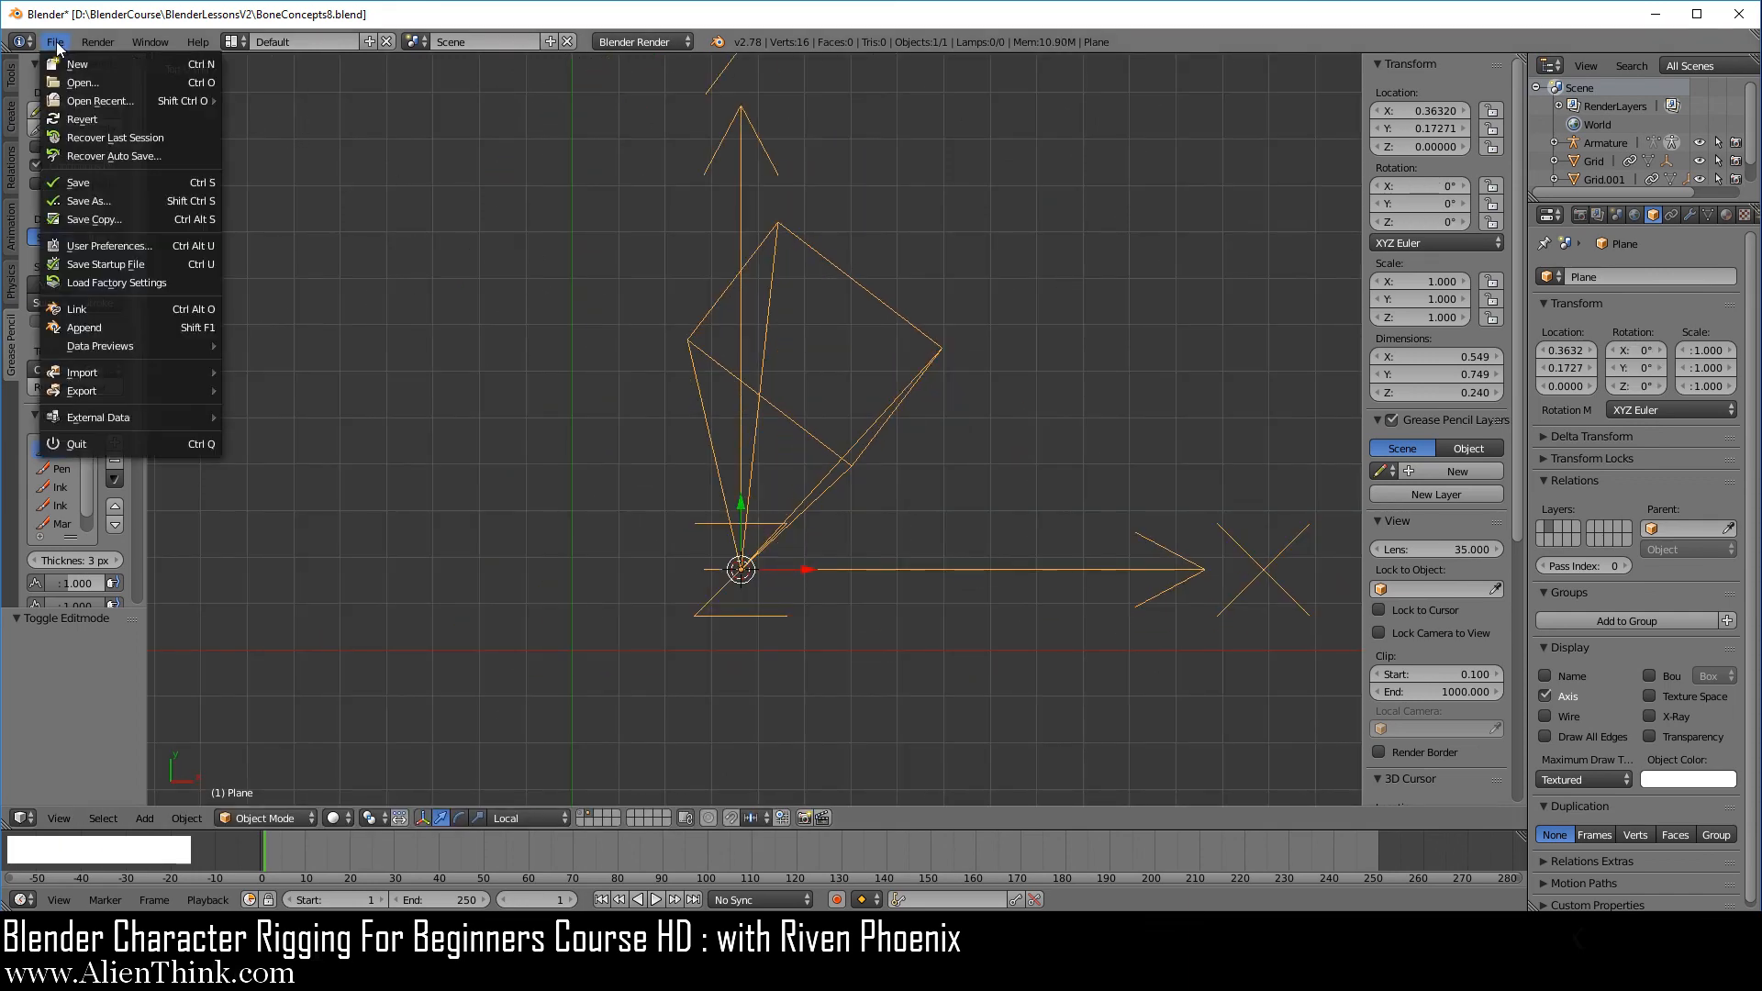
mouse_move(184, 100)
left_click(253, 103)
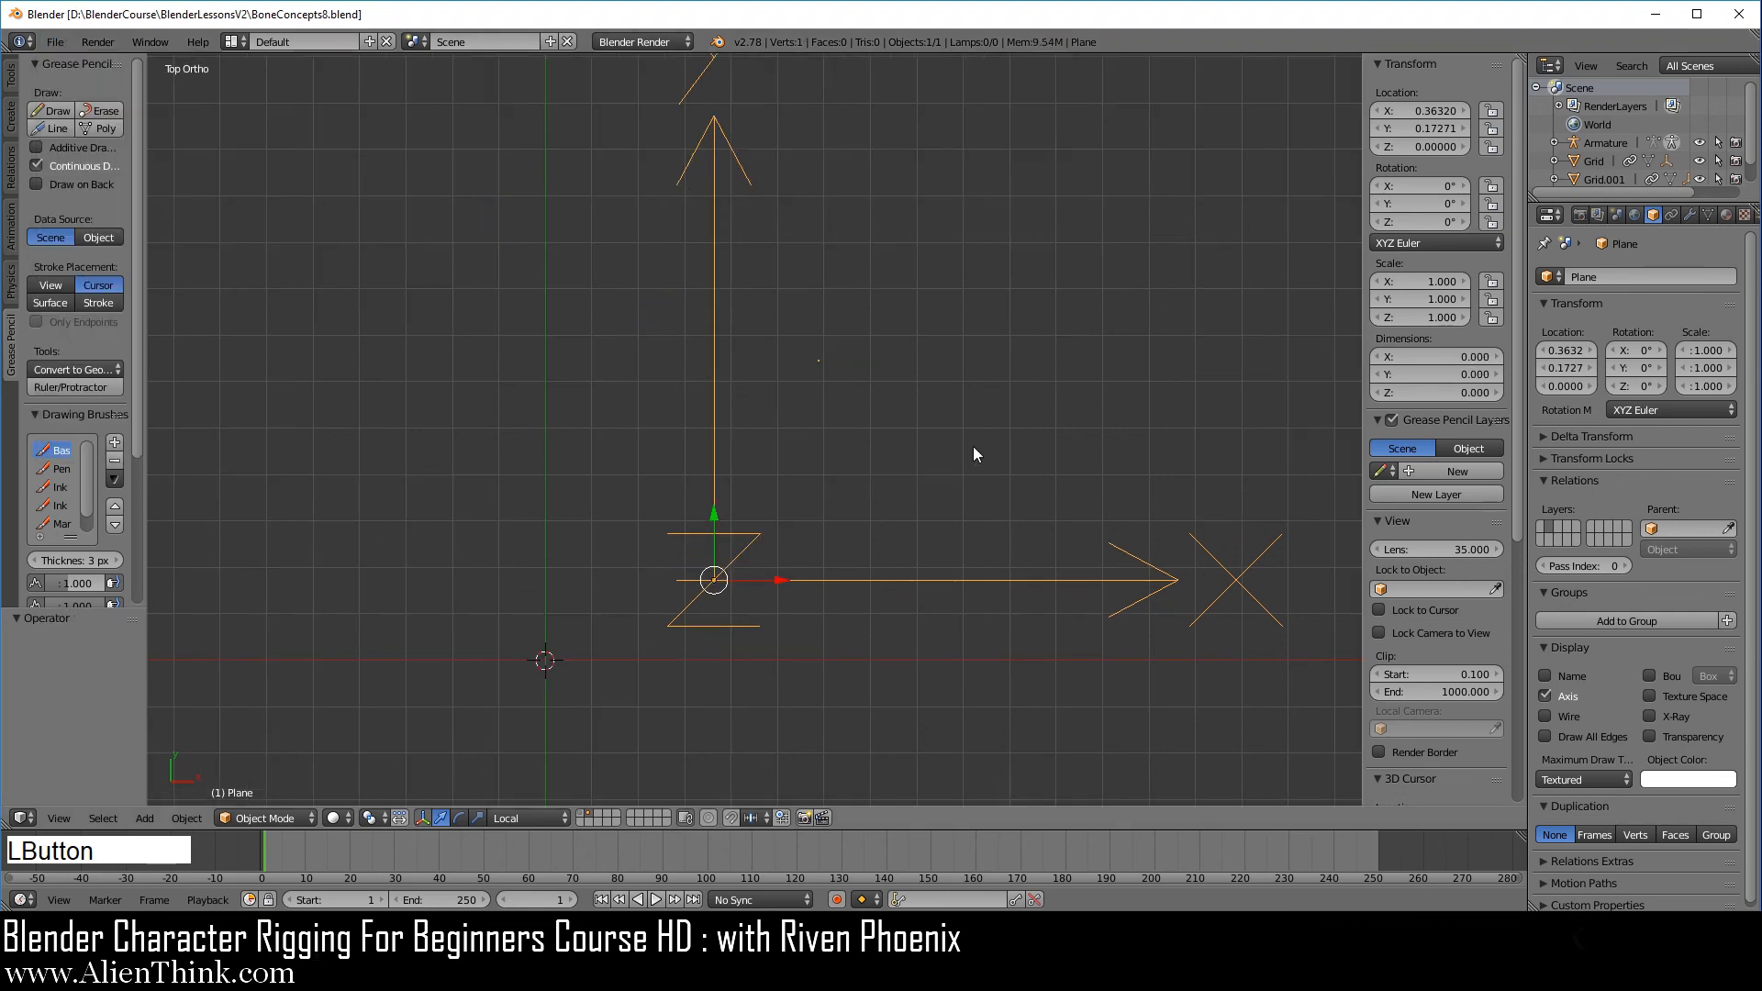